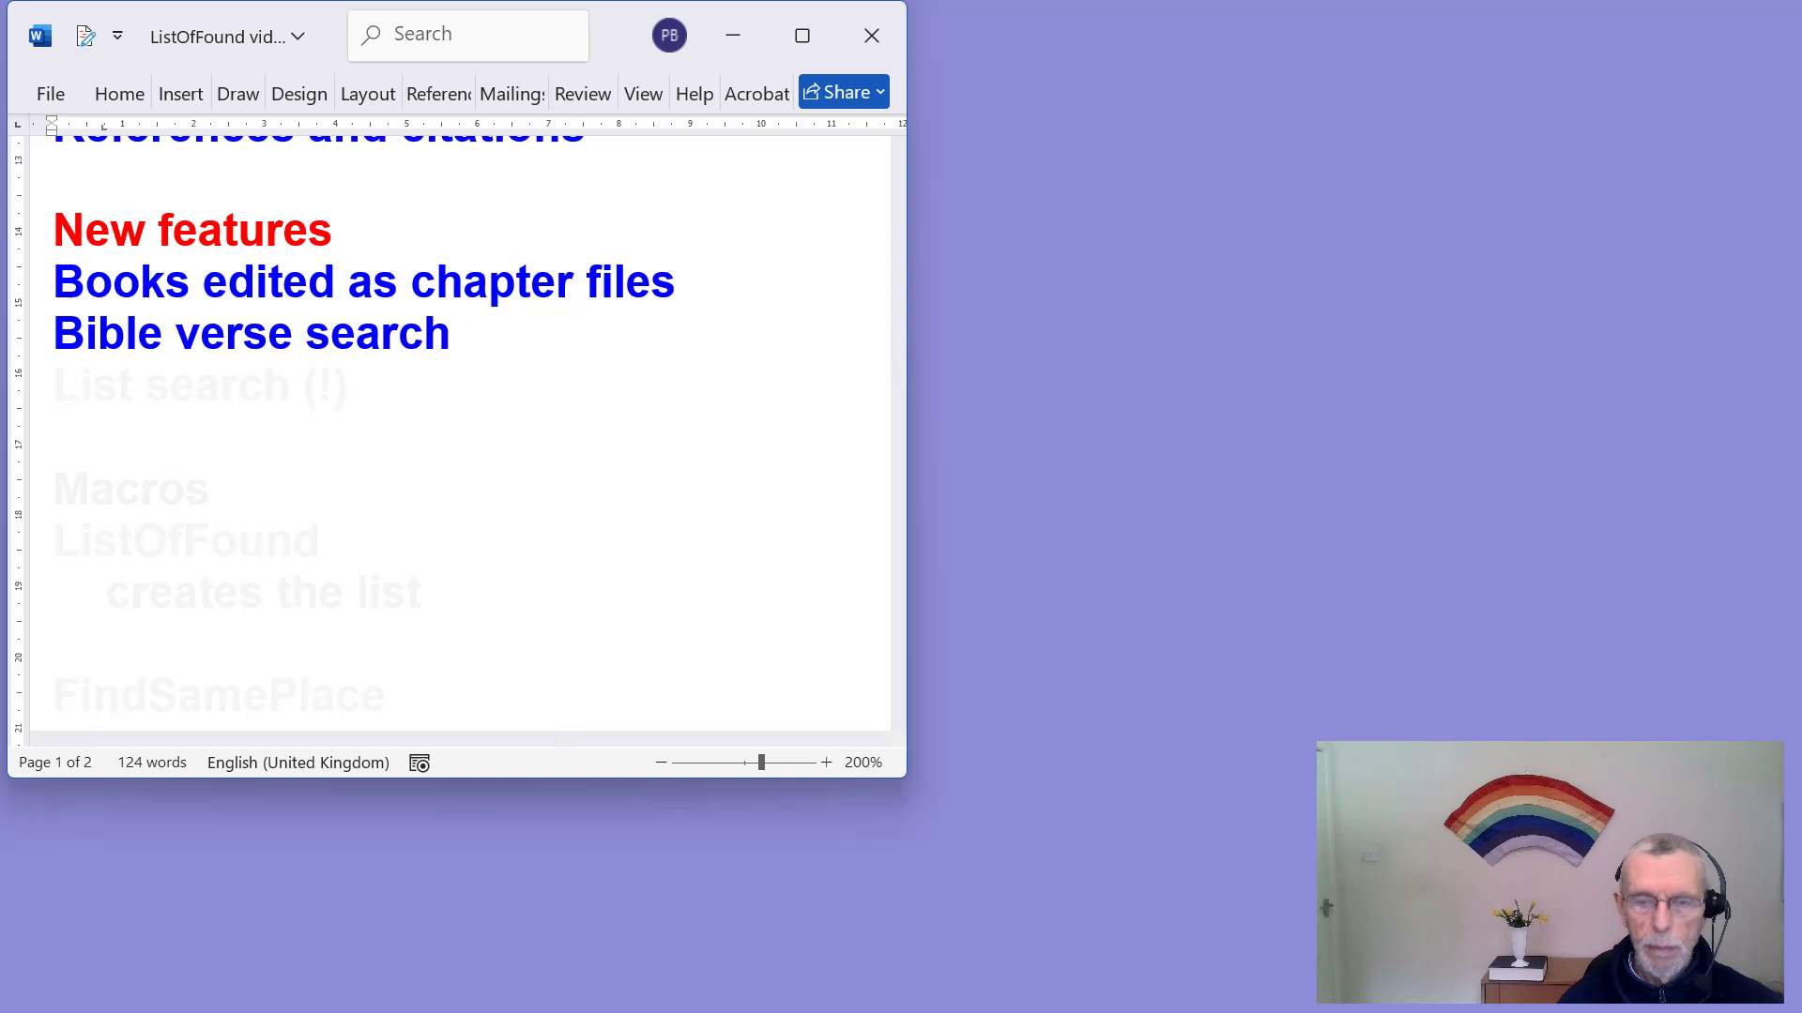
Step: Reveal the hidden lines "List search (!)", "Macros", "ListOfFound" and "creates the list" in the outline
{"action": "key", "text": "Down"}
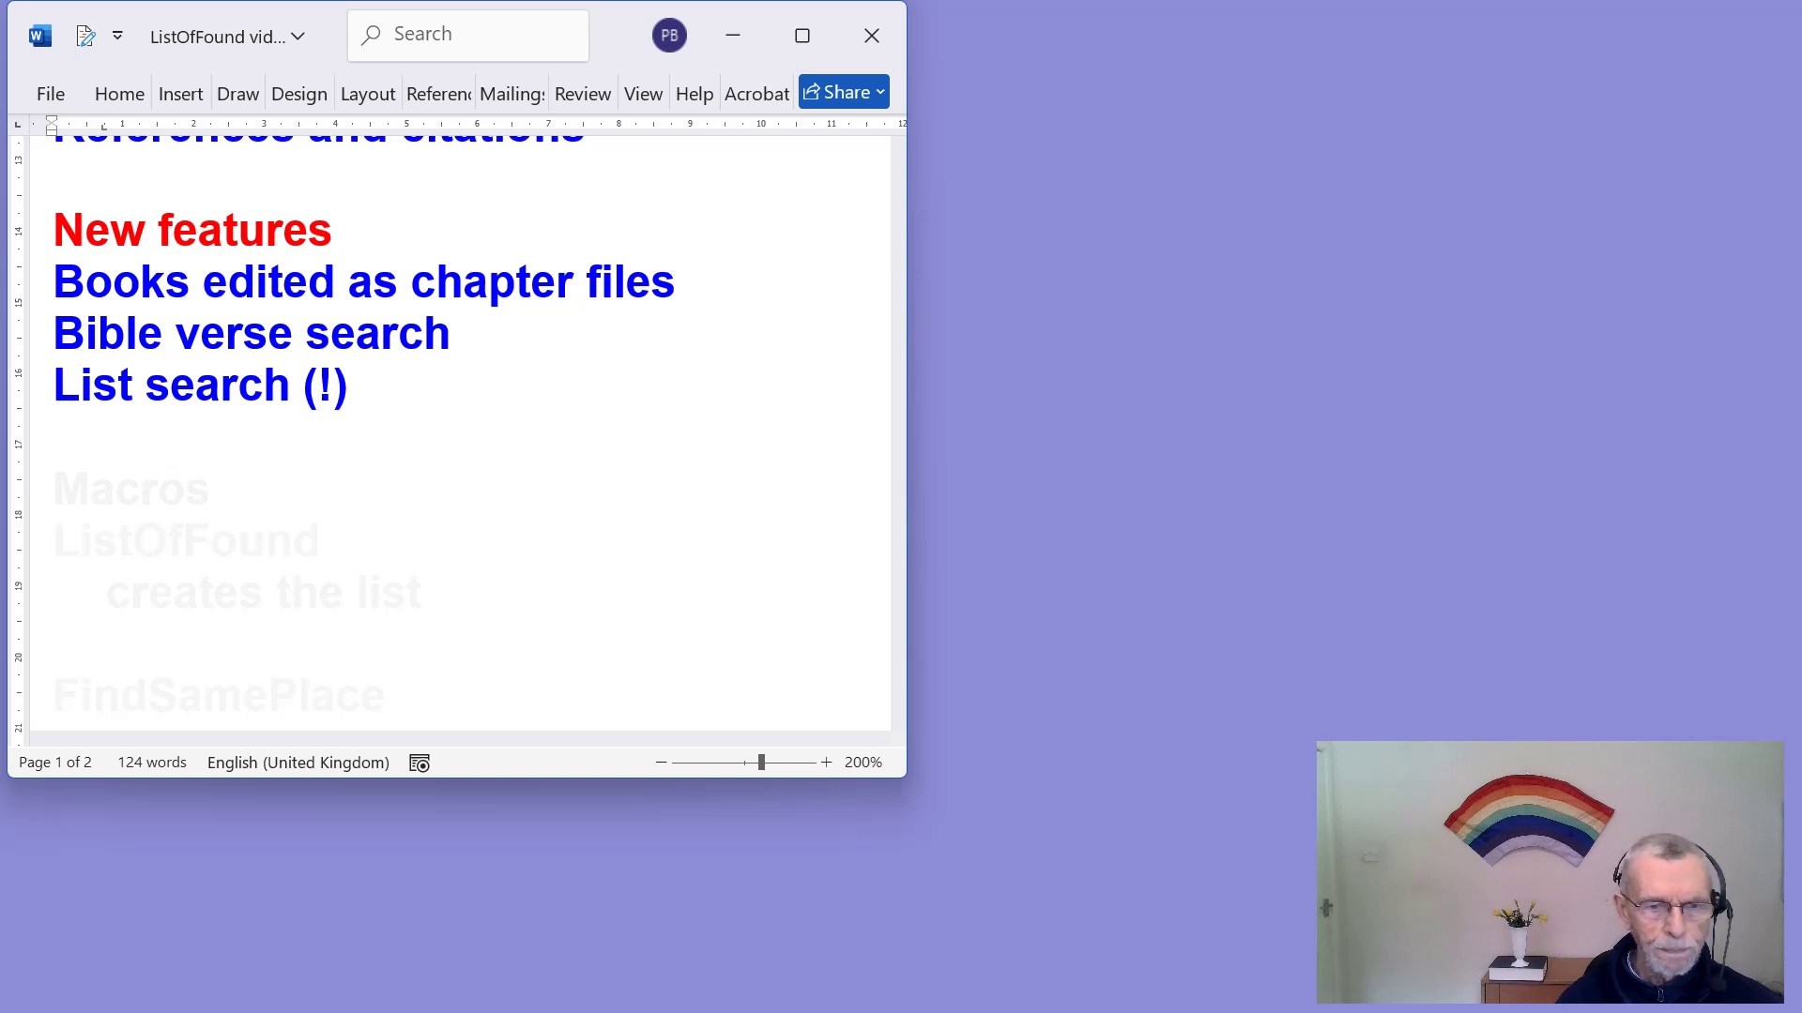
{"action": "key", "text": "Down"}
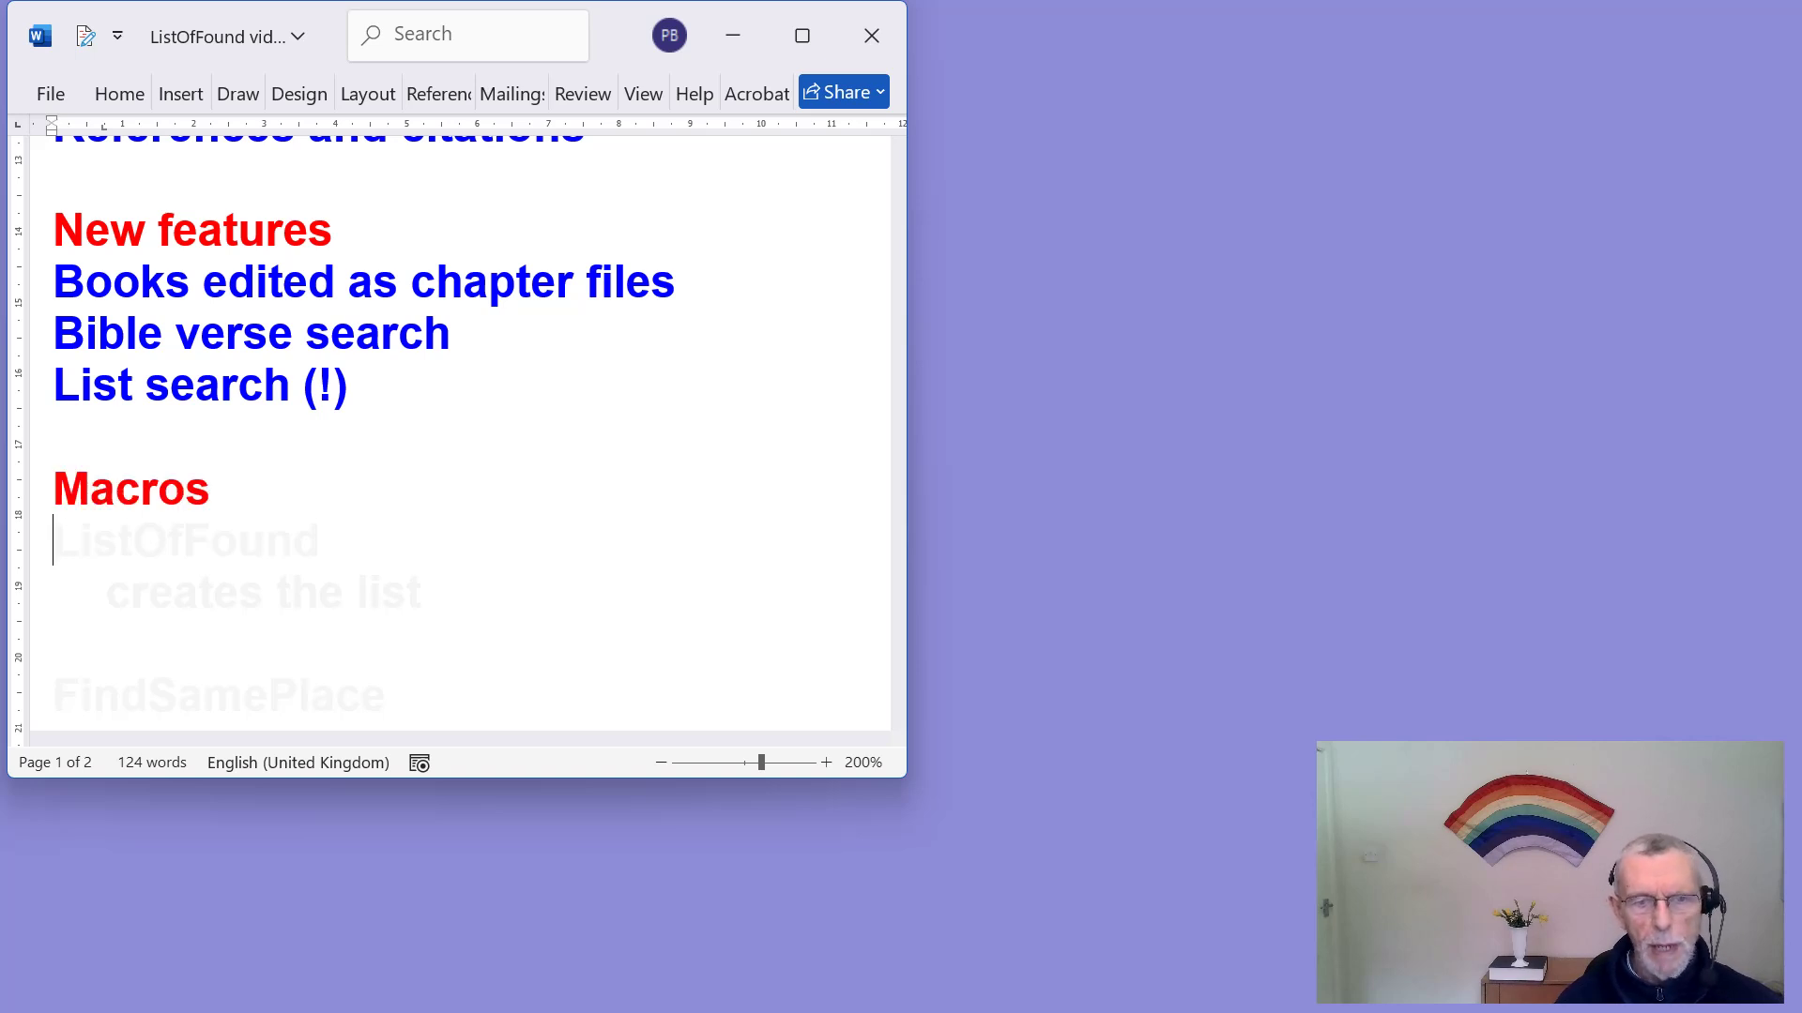
{"action": "key", "text": "Down"}
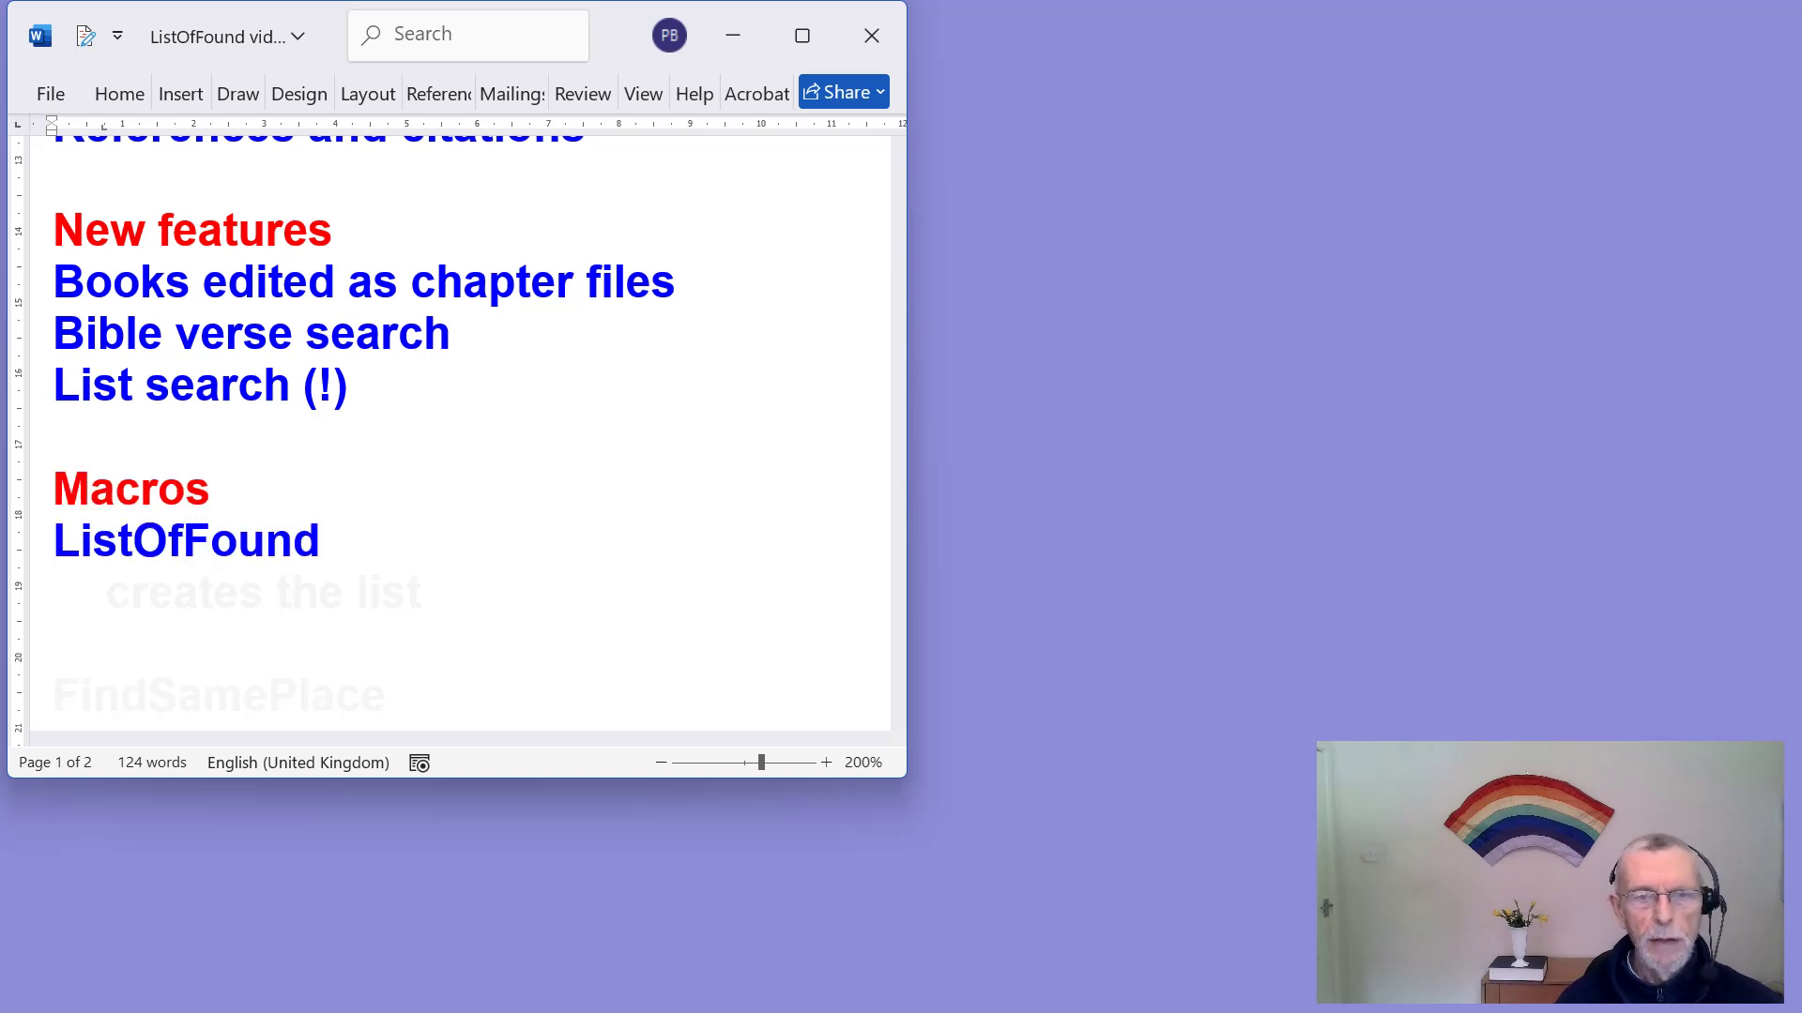
{"action": "key", "text": "Down"}
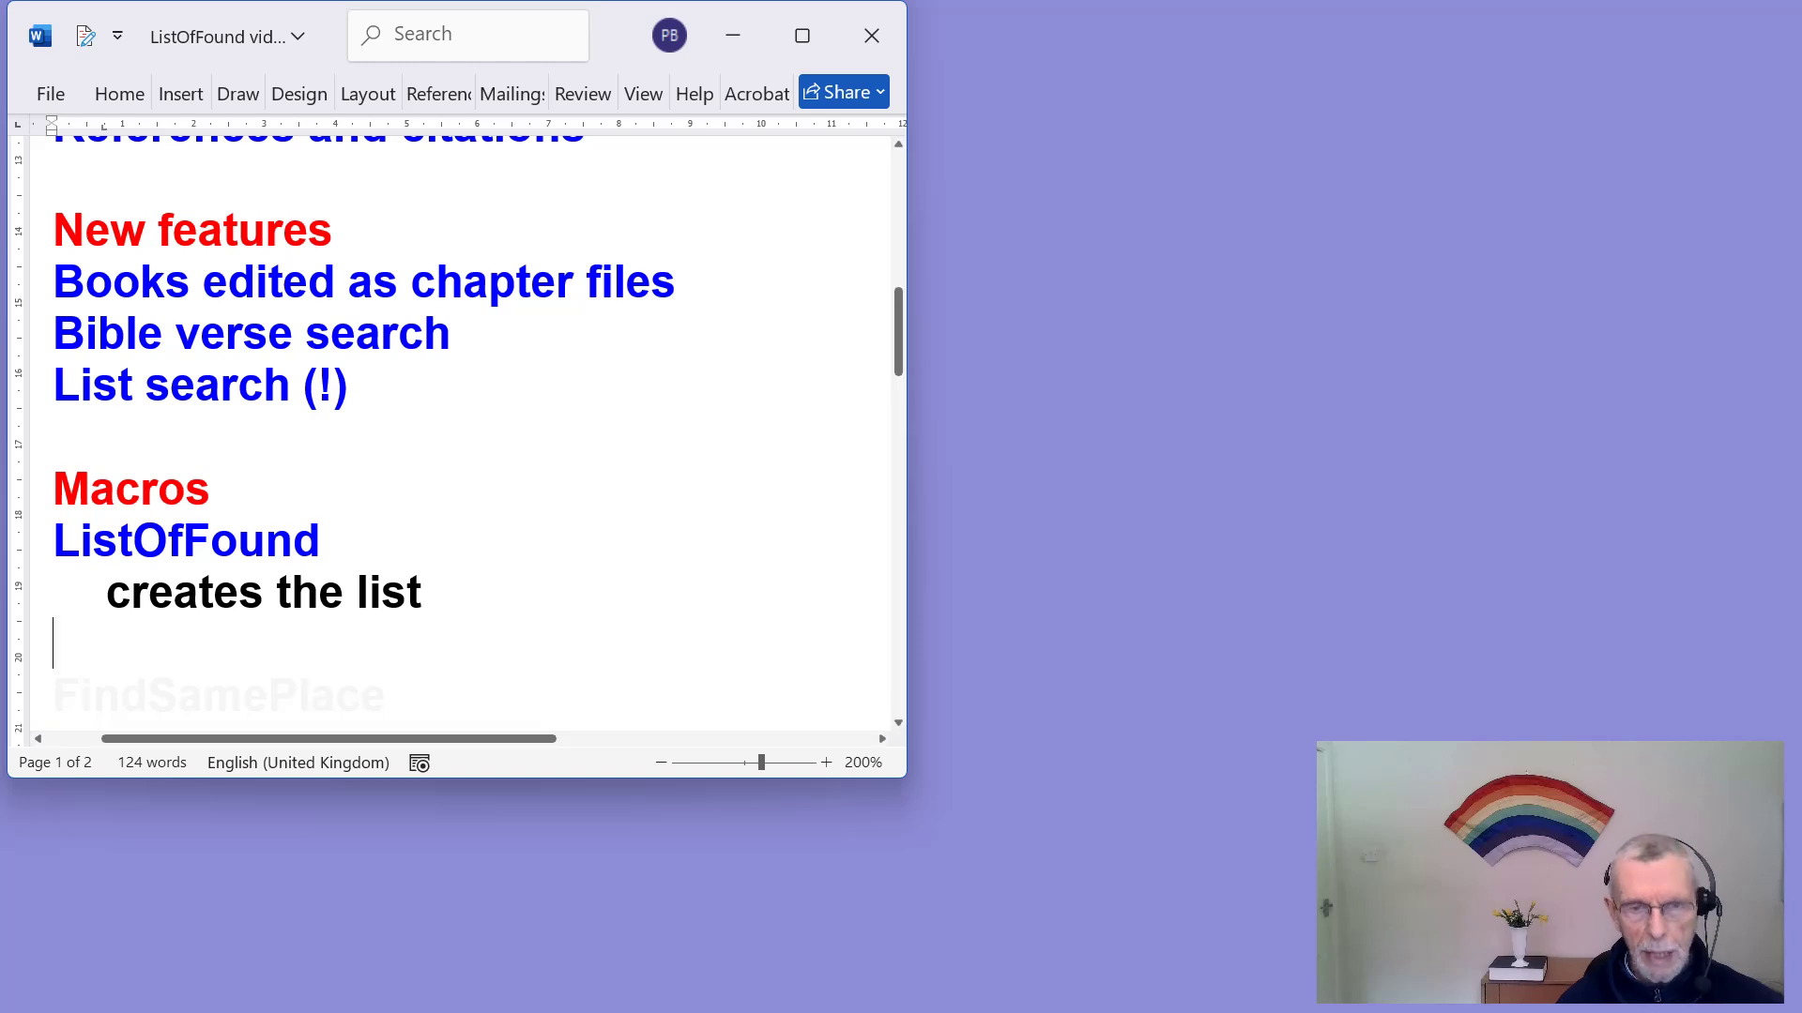
Step: Reveal the "FindSamePlace" entry and its description "jumps back to text" under Macros
{"action": "scroll", "coordinate": [460, 436], "scroll_direction": "down", "scroll_amount": 1}
{"action": "scroll", "coordinate": [460, 436], "scroll_direction": "down", "scroll_amount": 1}
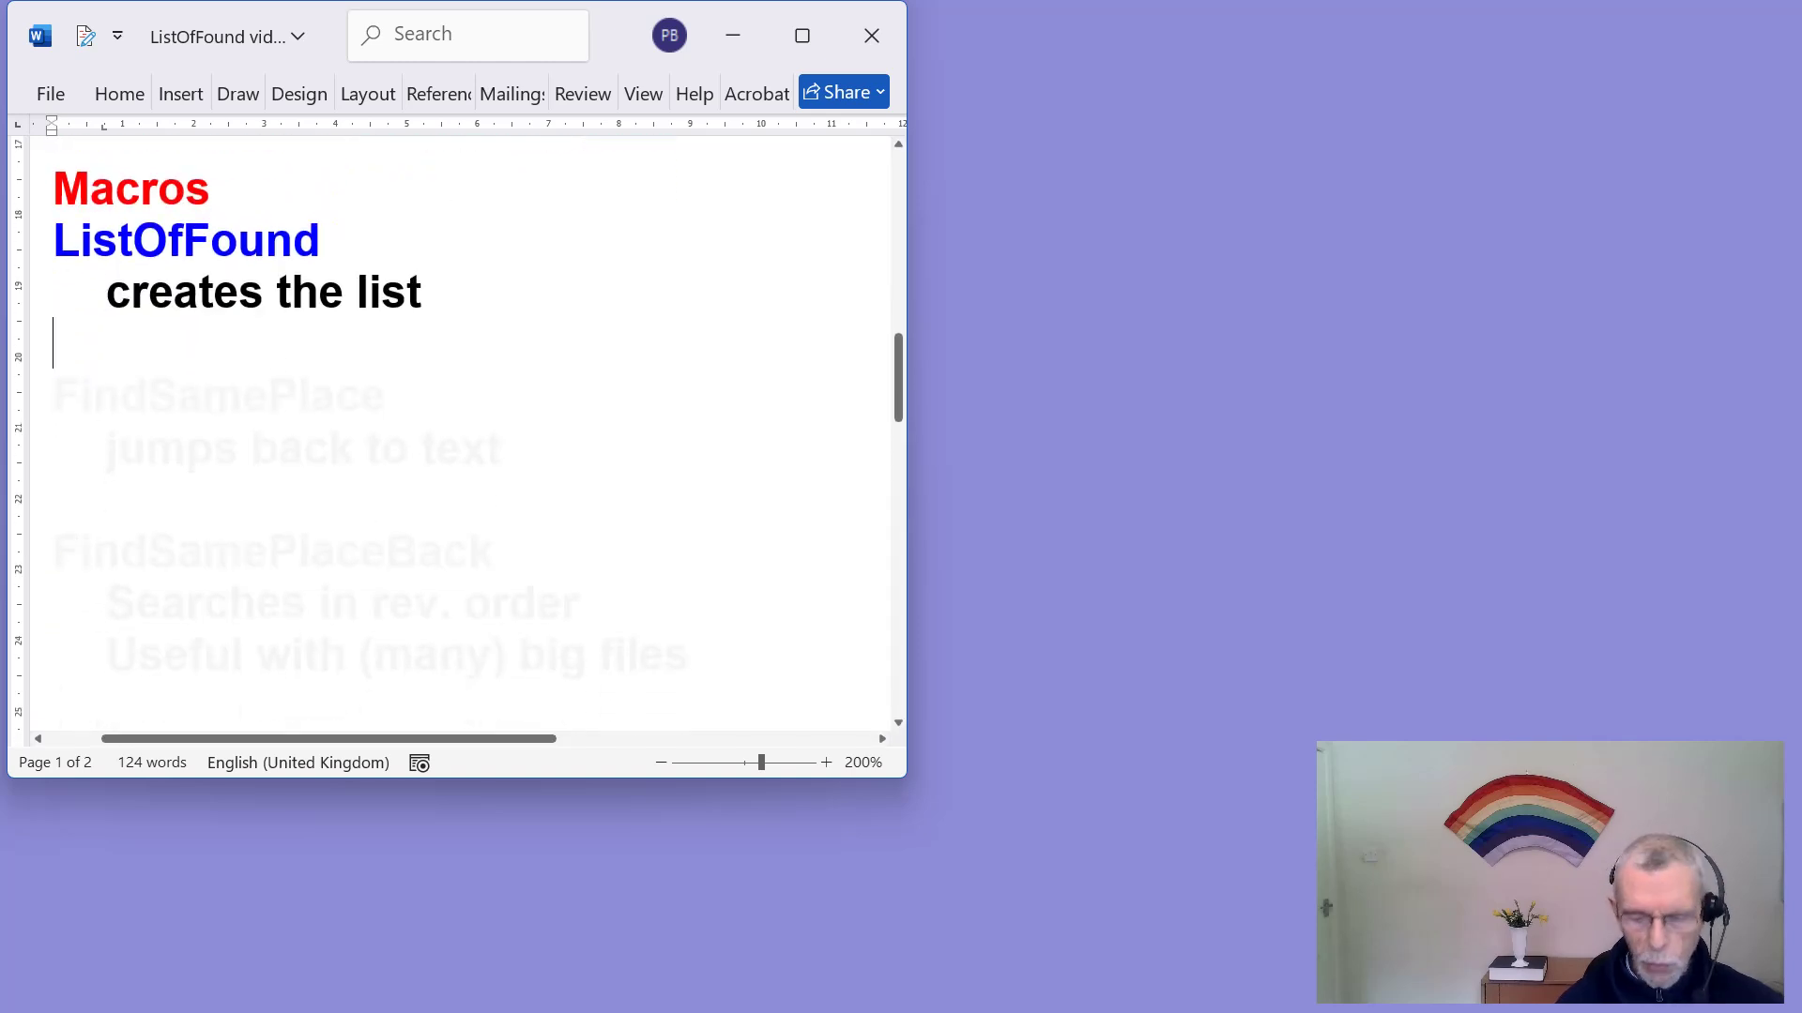
{"action": "key", "text": "Down"}
{"action": "key", "text": "Down"}
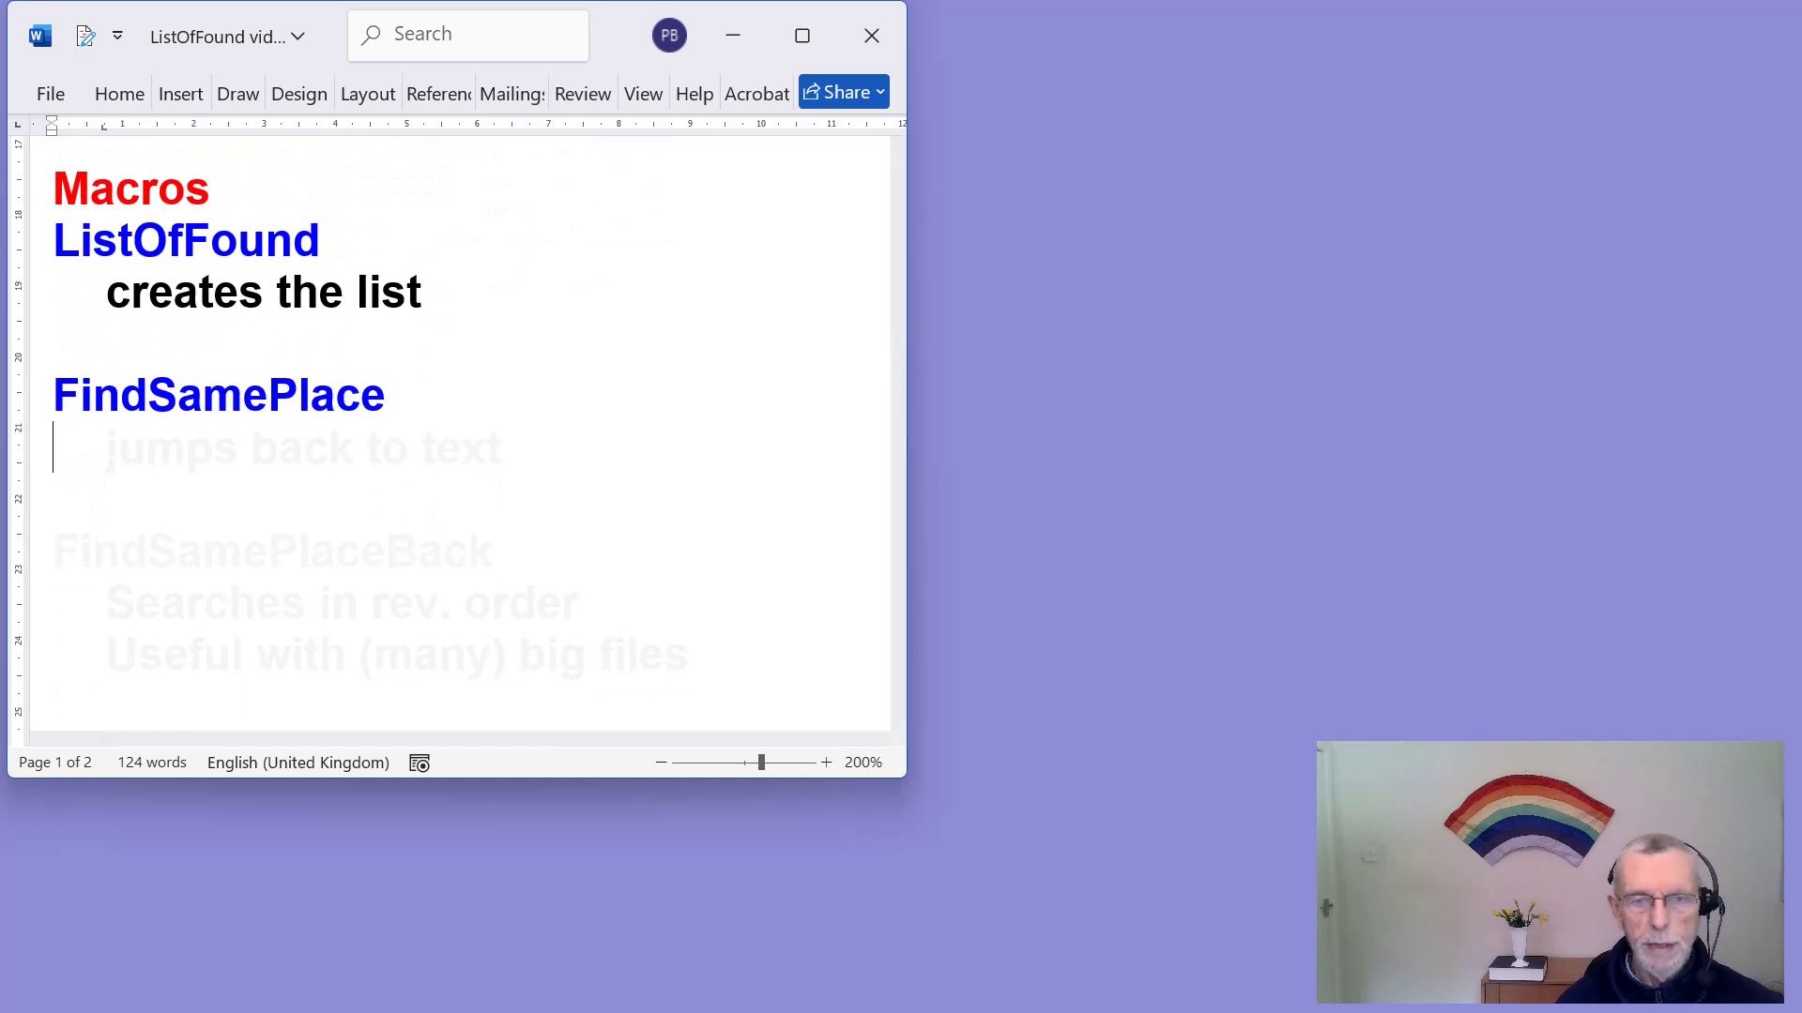
{"action": "key", "text": "Down"}
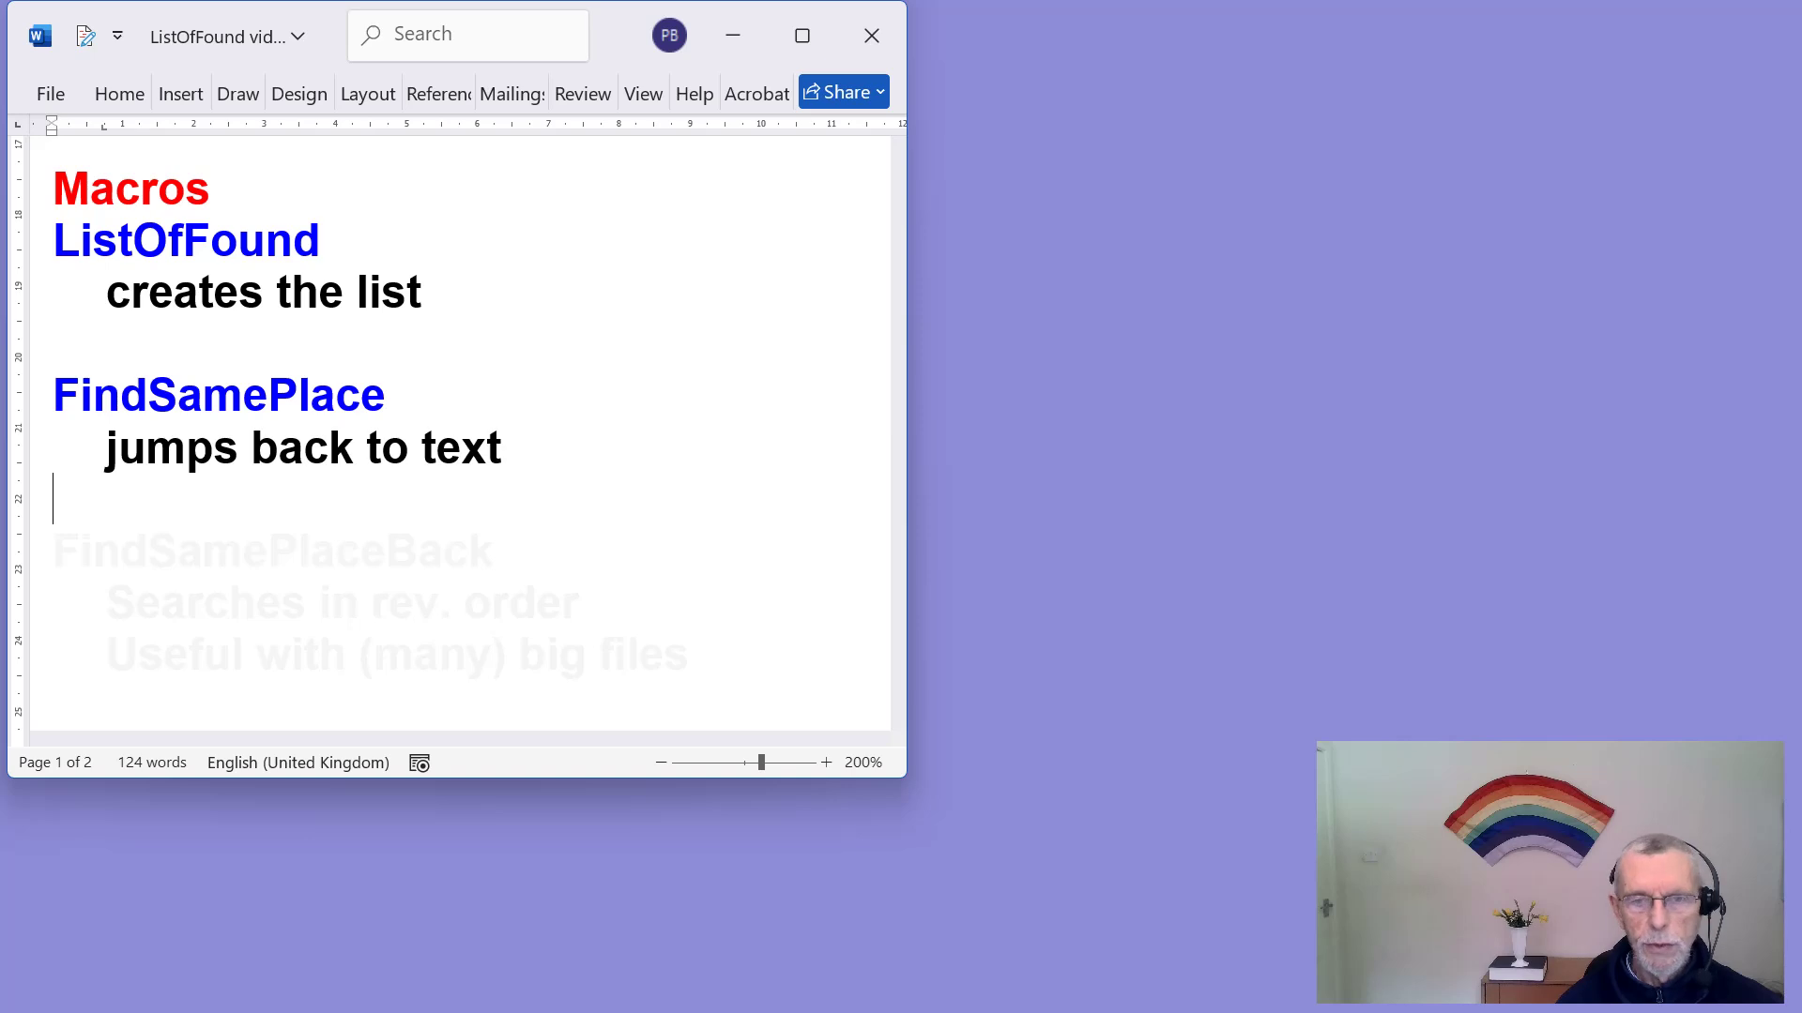
Step: Reveal the "FindSamePlaceBack" entry with its notes "Searches in rev. order" and "Useful with (many) big files"
{"action": "scroll", "coordinate": [460, 432], "scroll_direction": "down", "scroll_amount": 2}
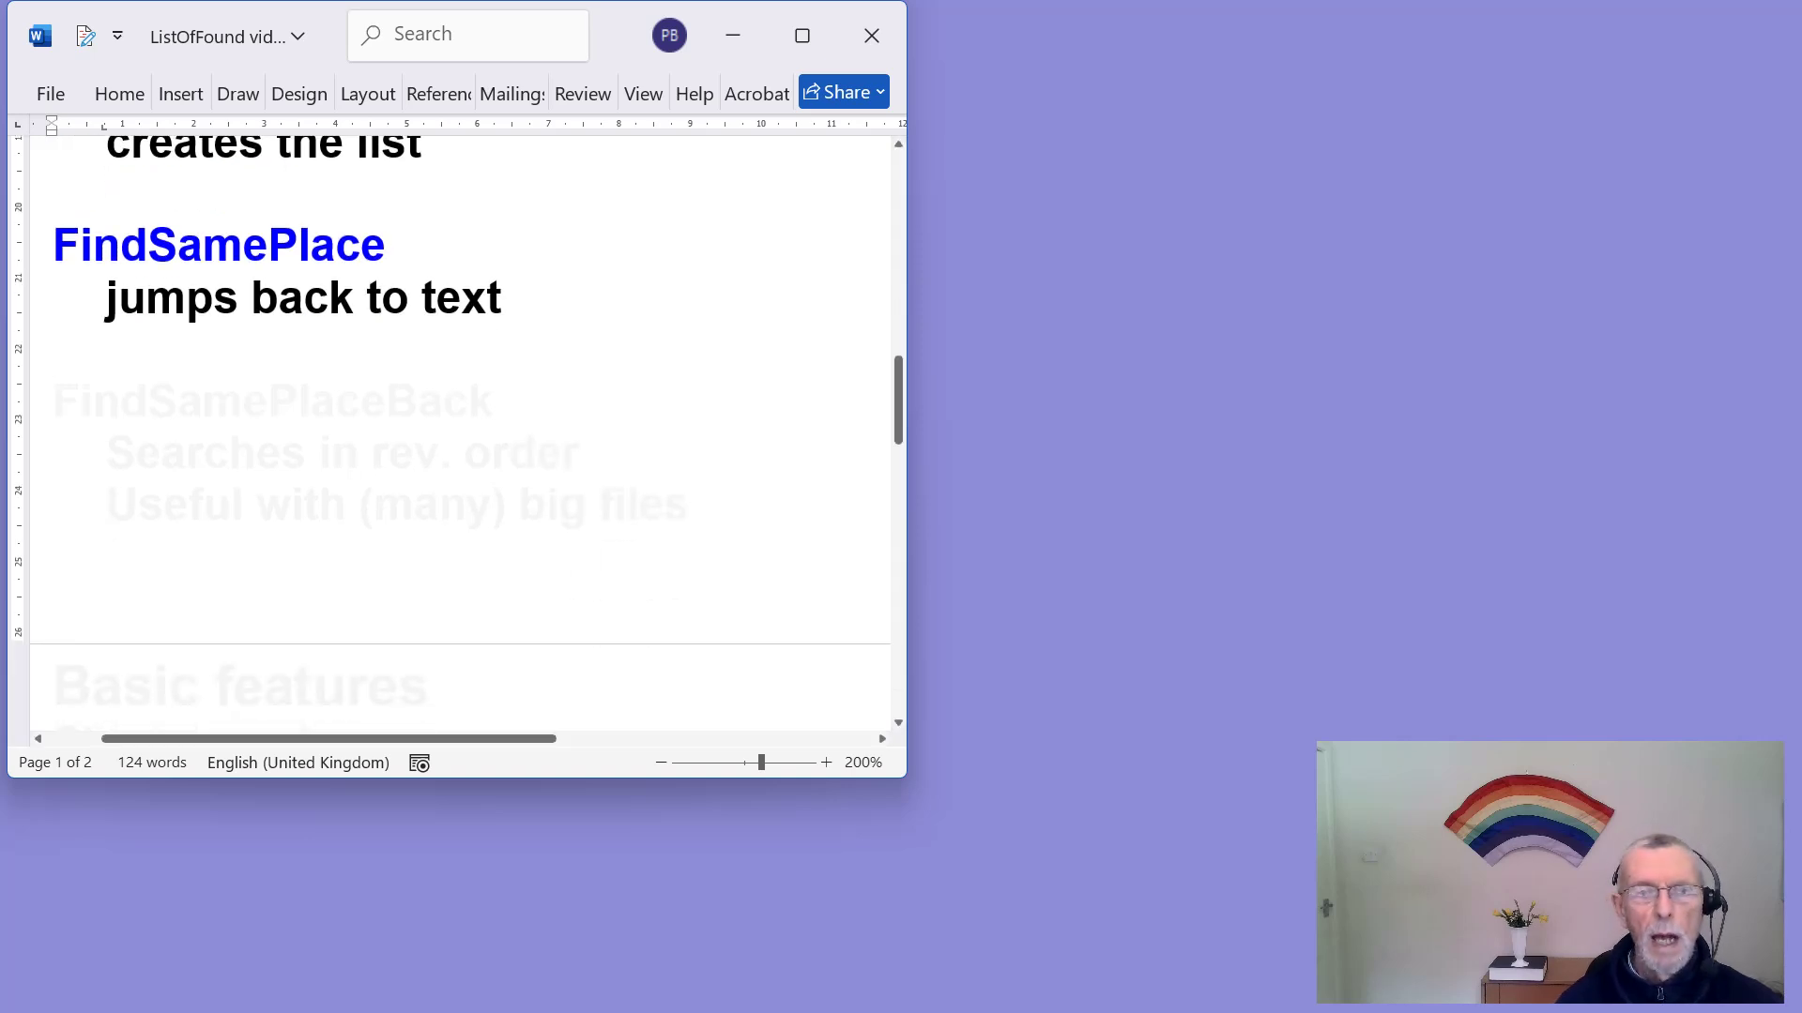
{"action": "key", "text": "Down"}
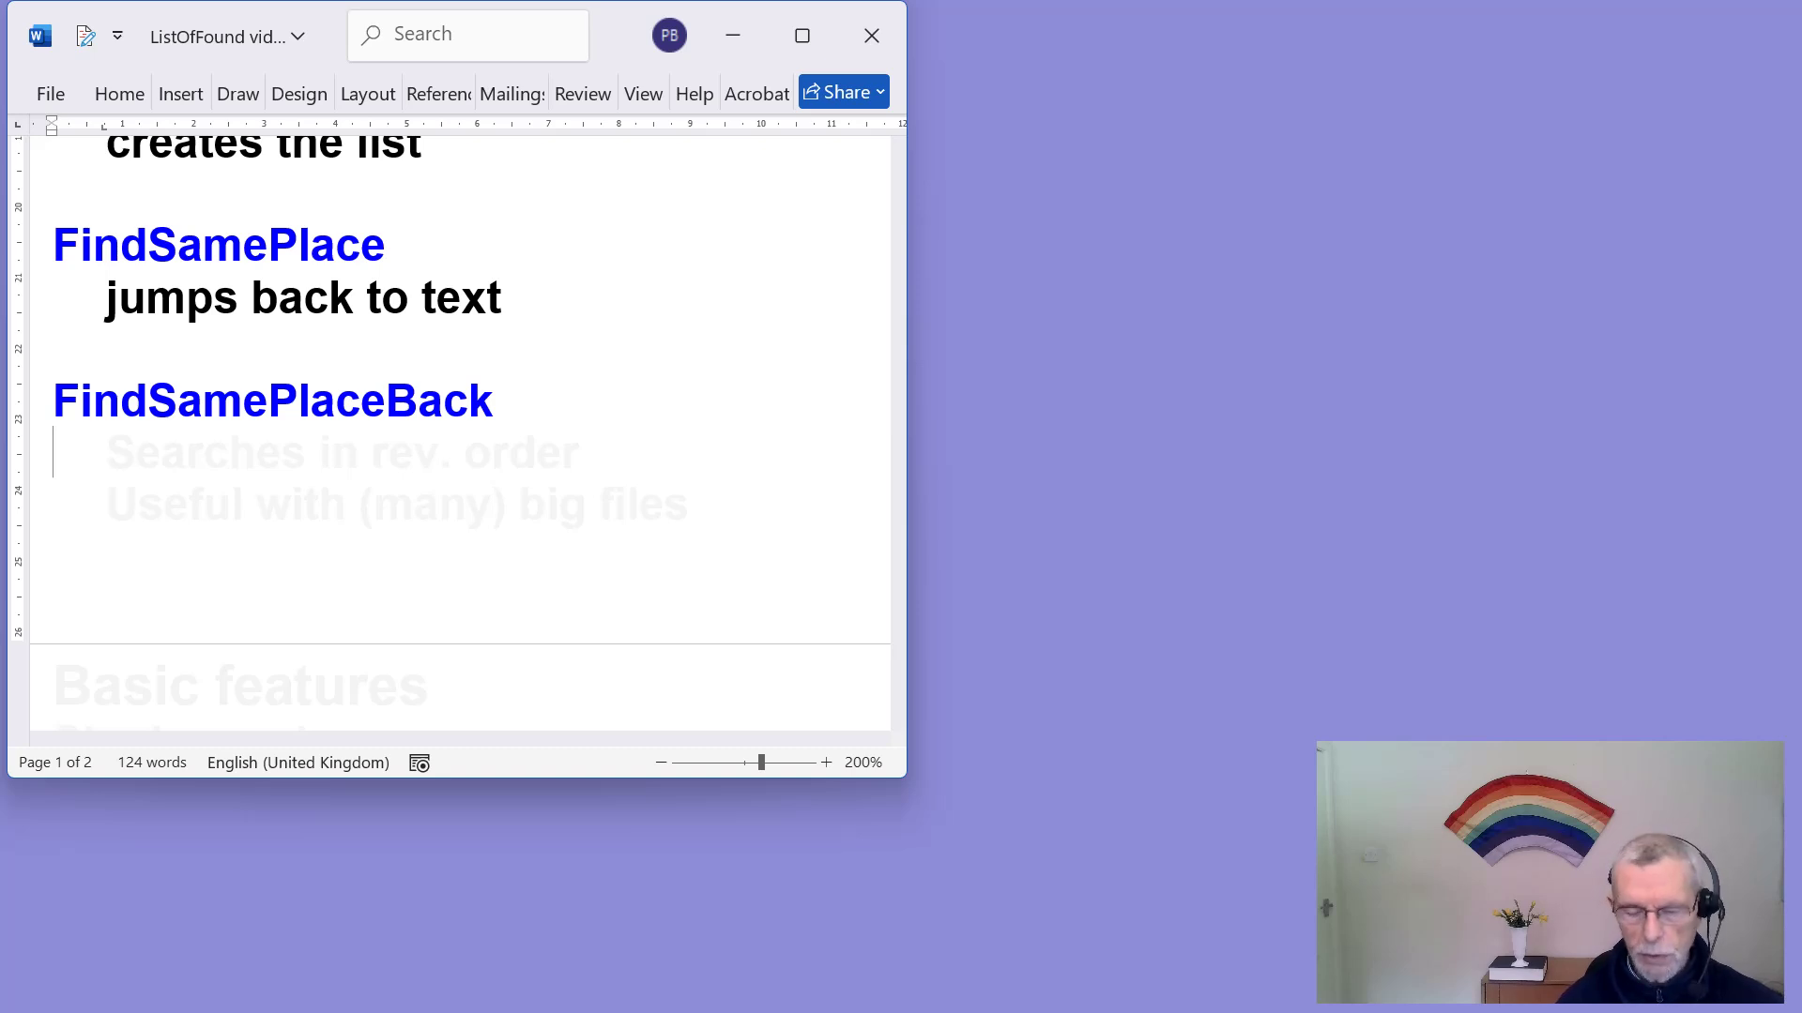
{"action": "key", "text": "F2"}
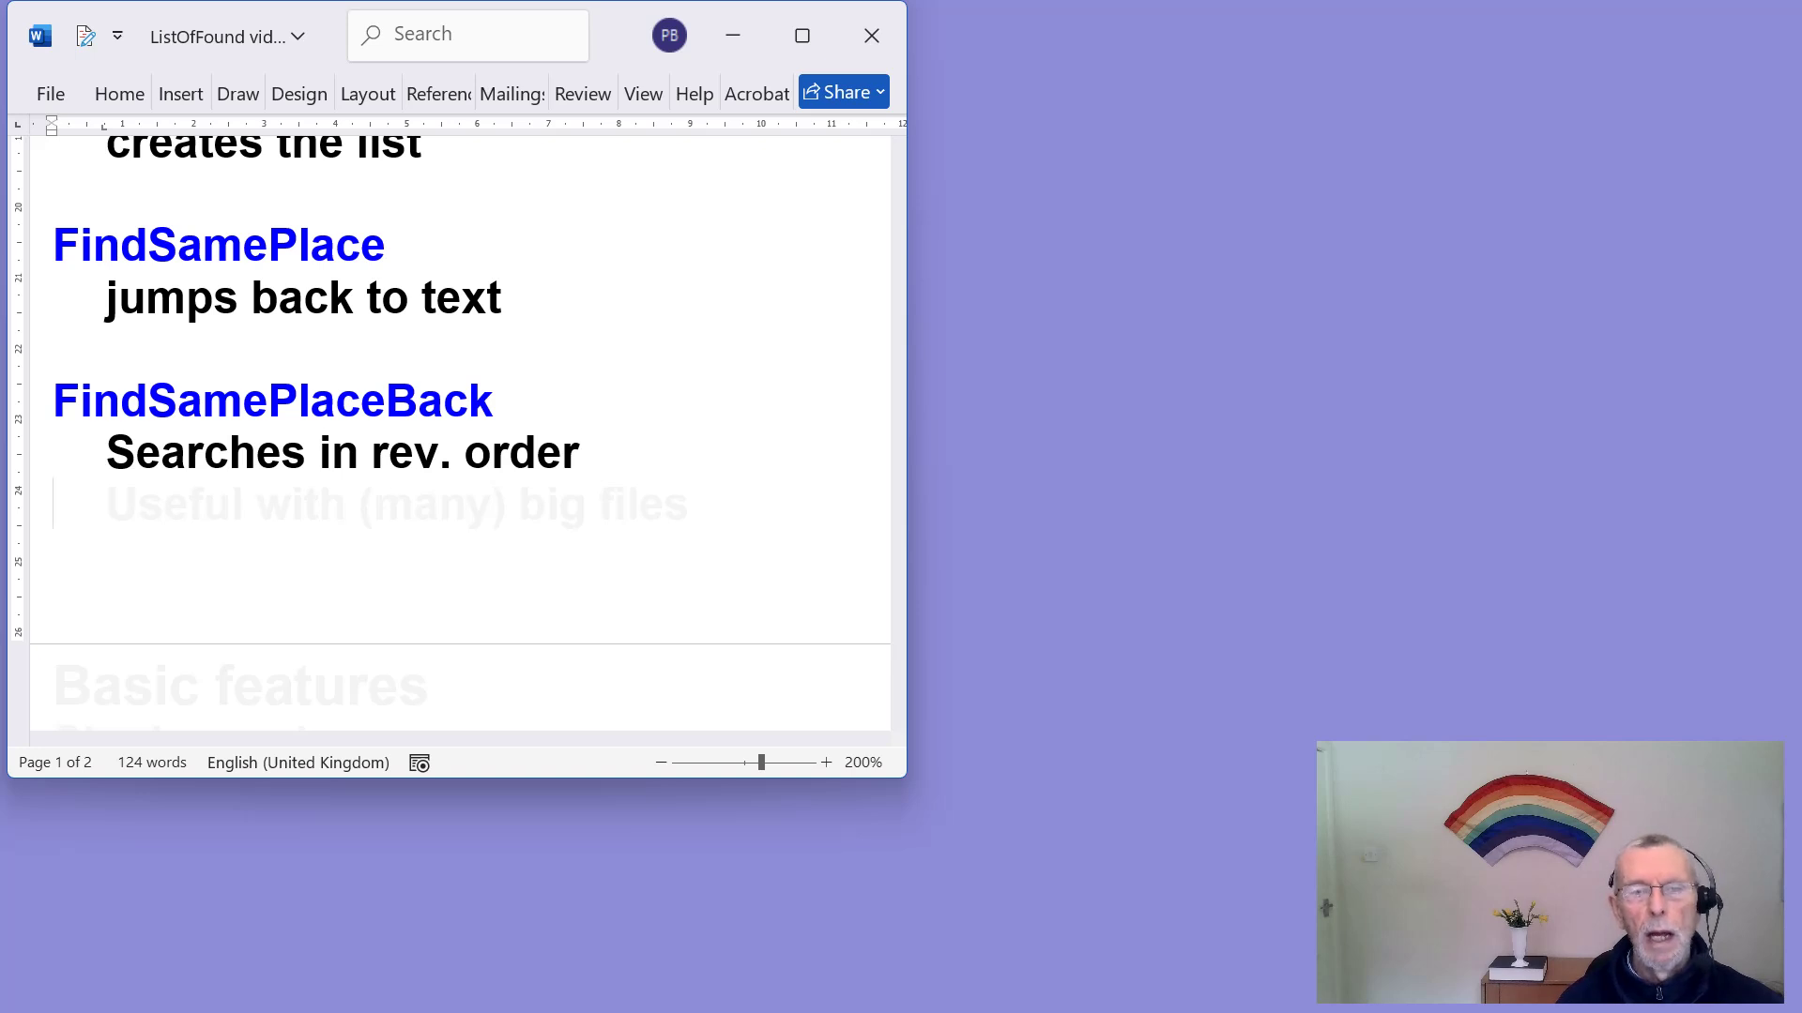
{"action": "key", "text": "F2"}
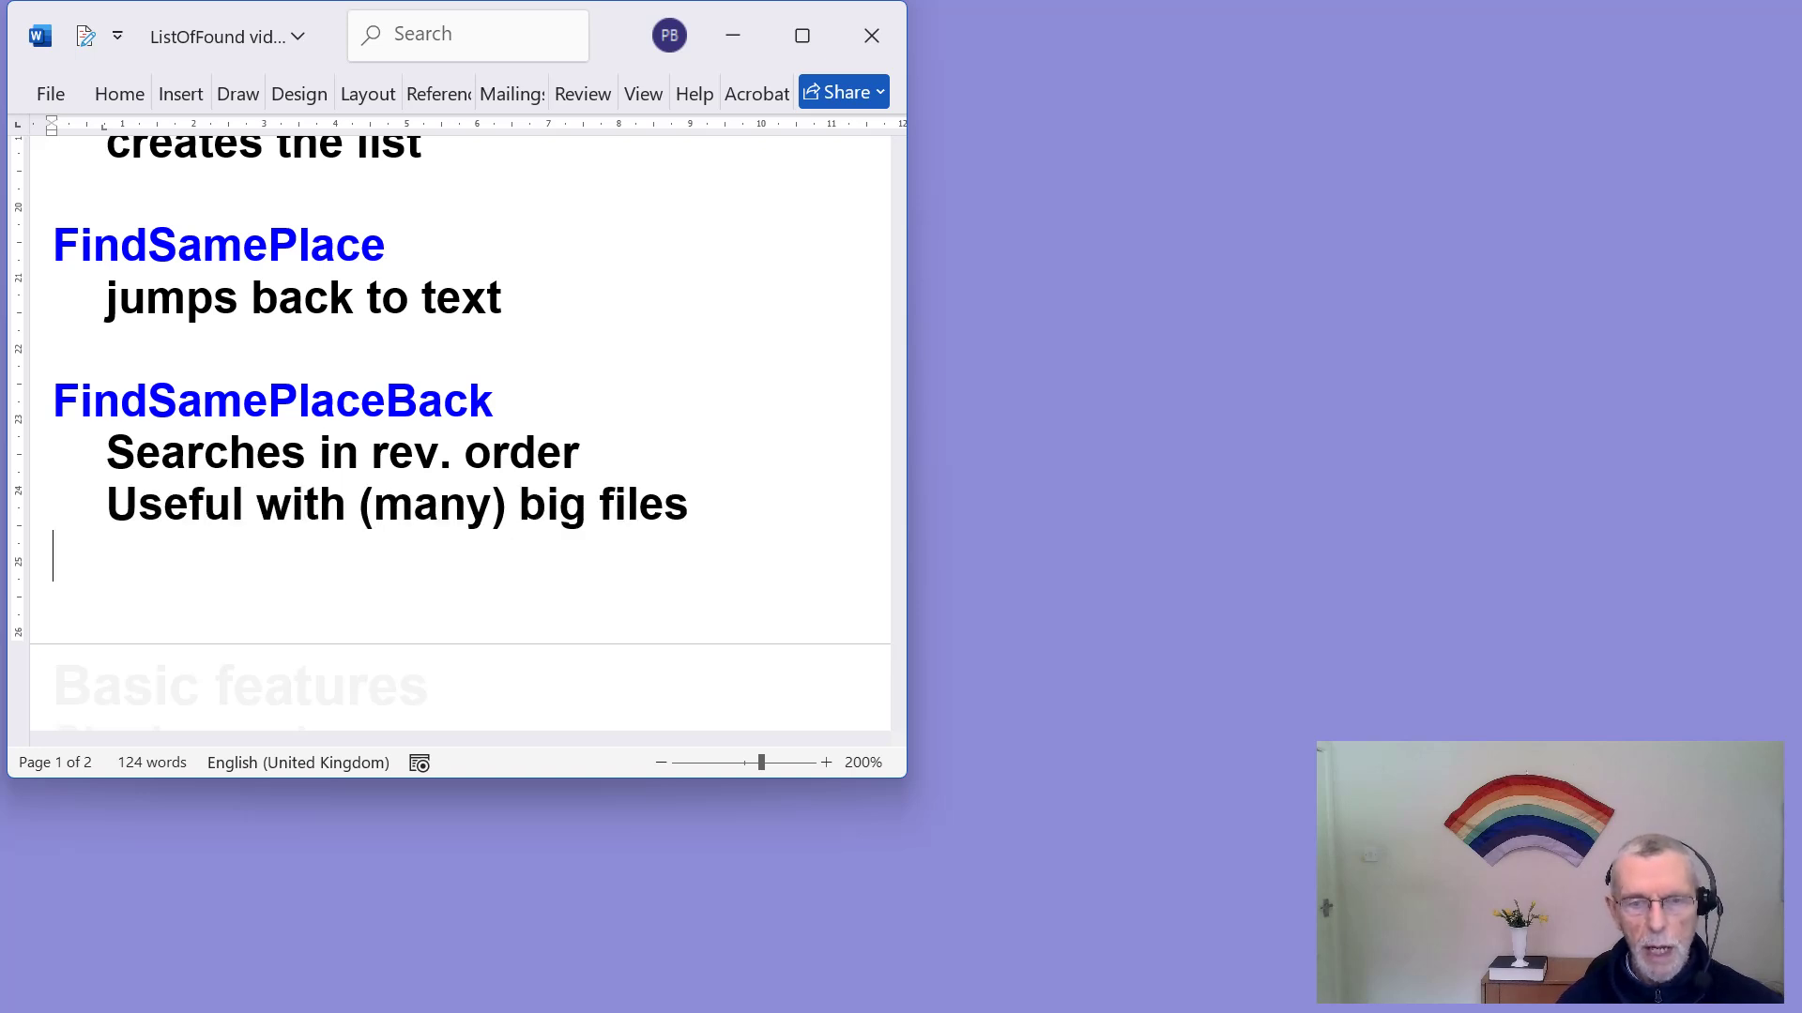
Step: Reveal the "Basic features" heading and its entries "Single word" and "Pairs of words"
{"action": "key", "text": "F2"}
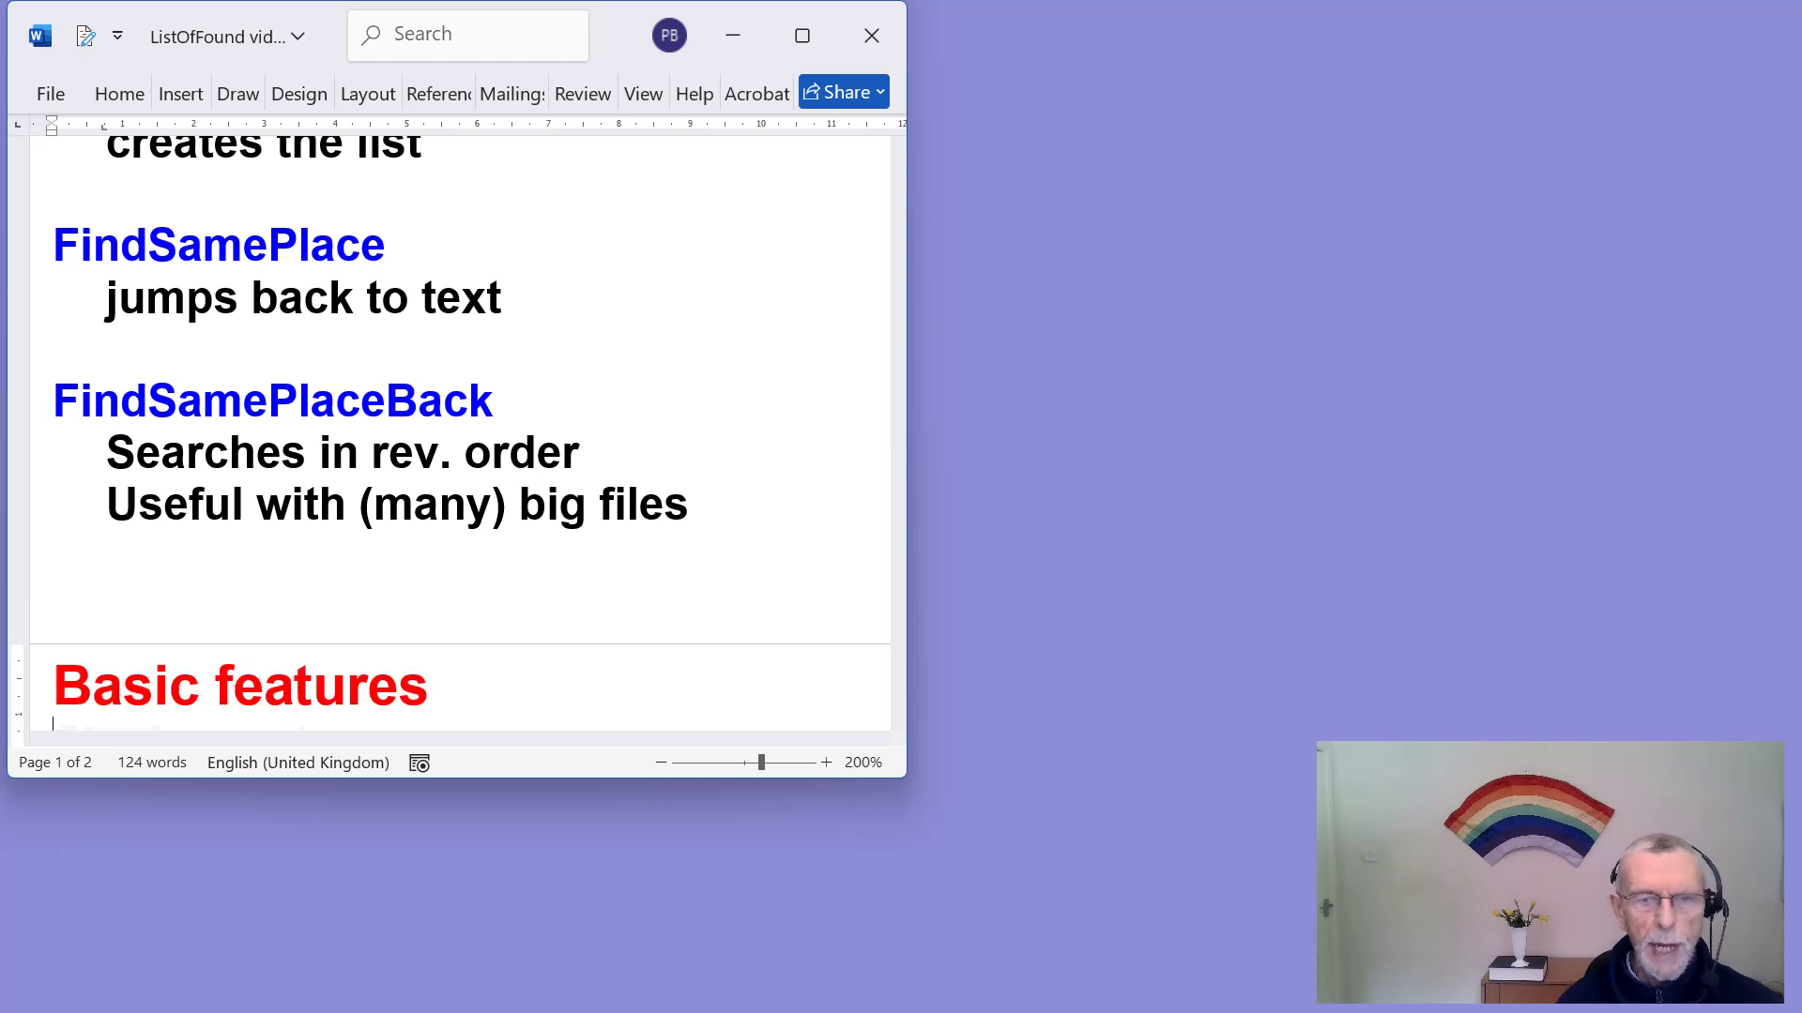
{"action": "scroll", "coordinate": [459, 441], "scroll_direction": "down", "scroll_amount": 5}
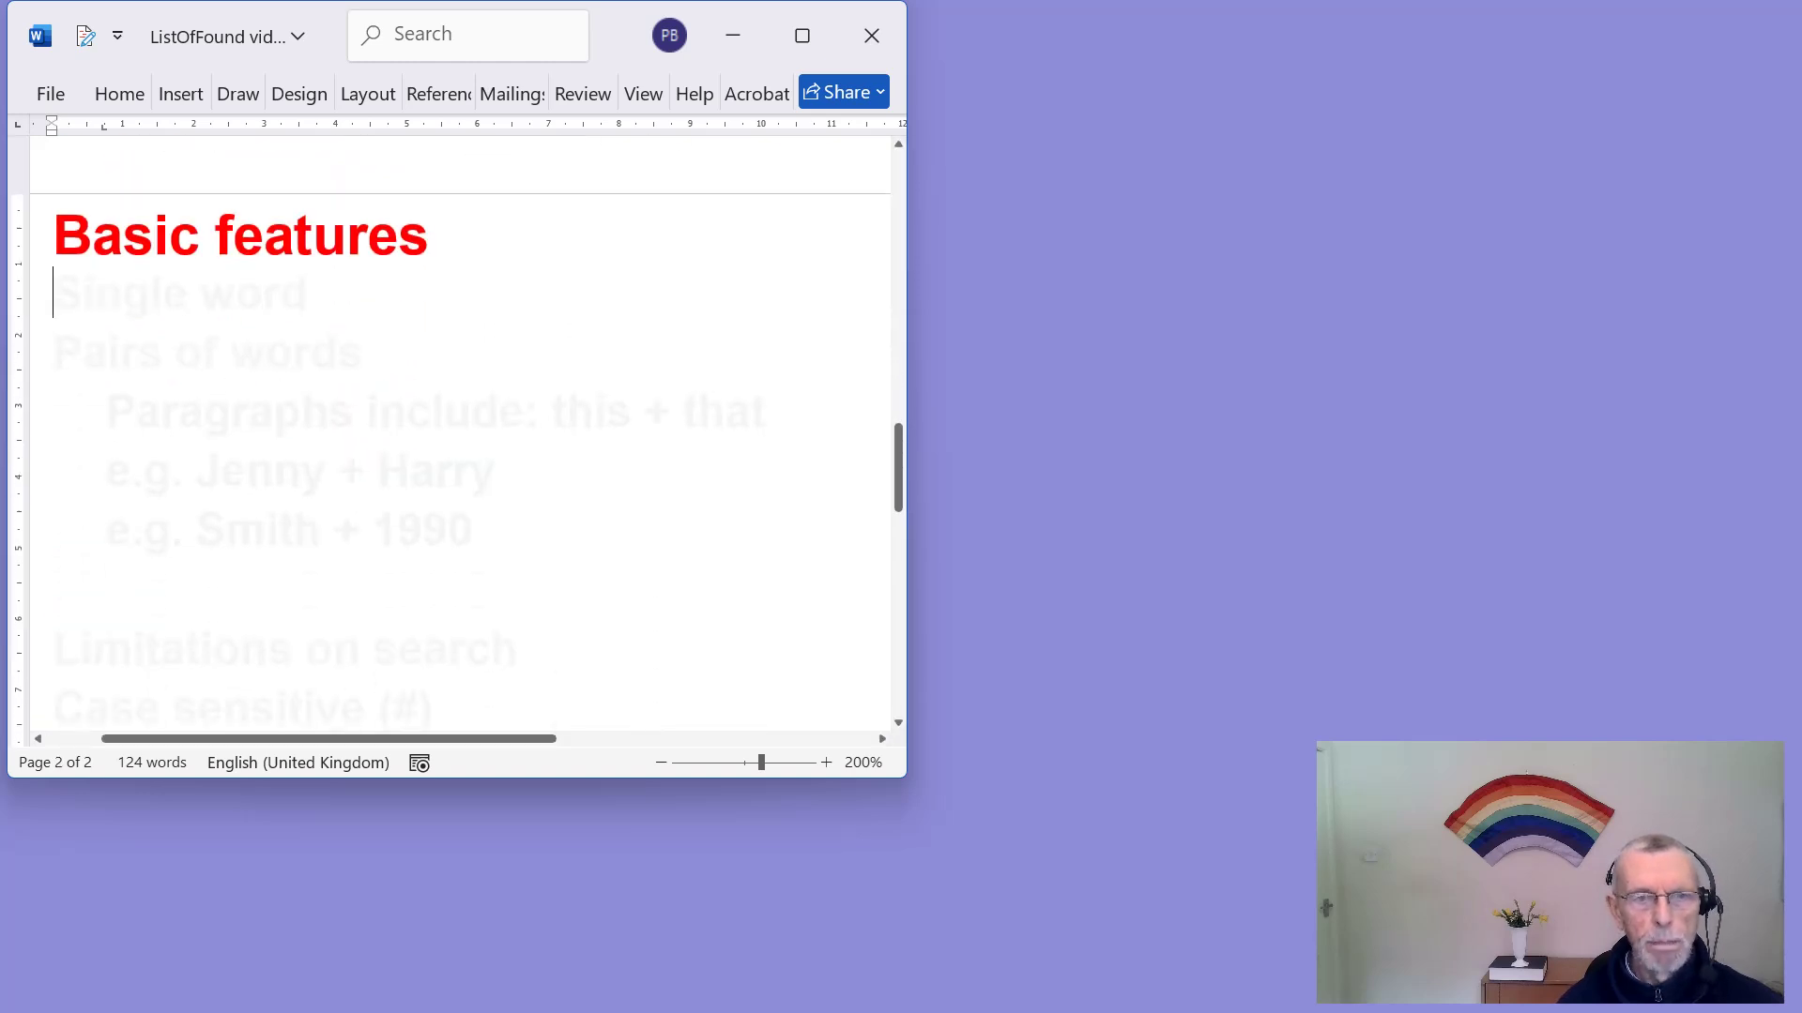
{"action": "key", "text": "F2"}
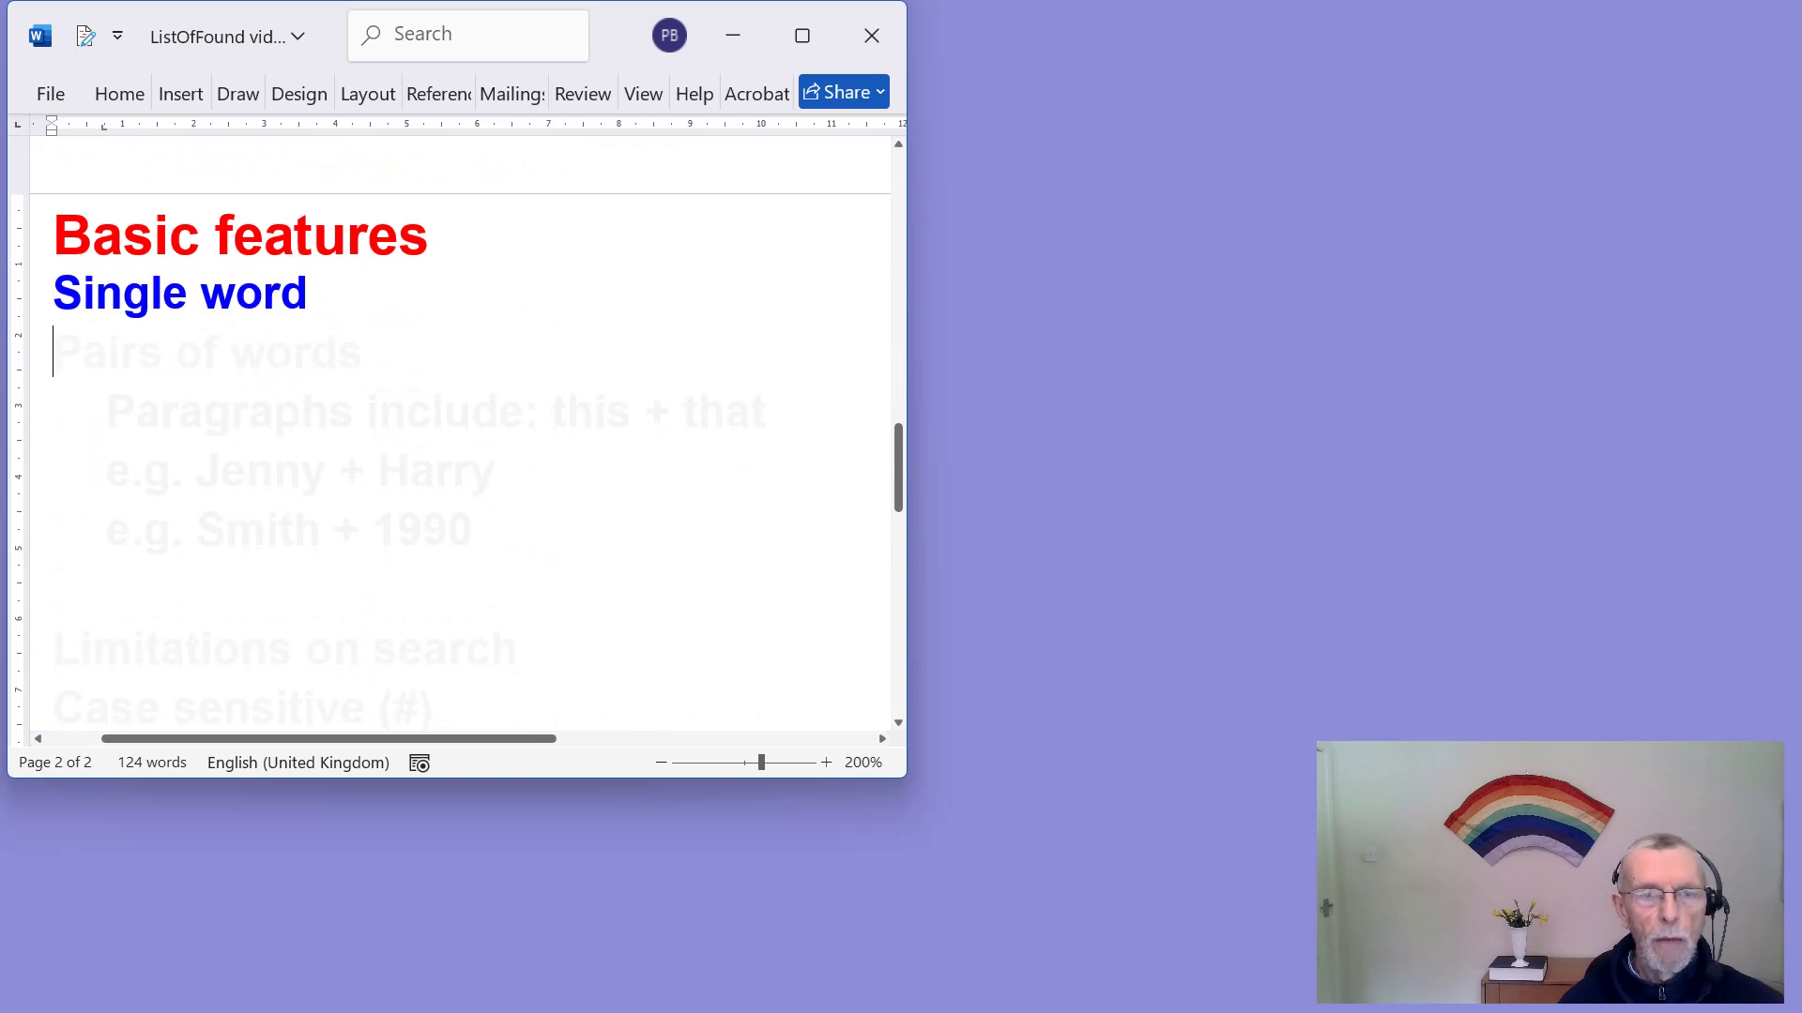
{"action": "key", "text": "F2"}
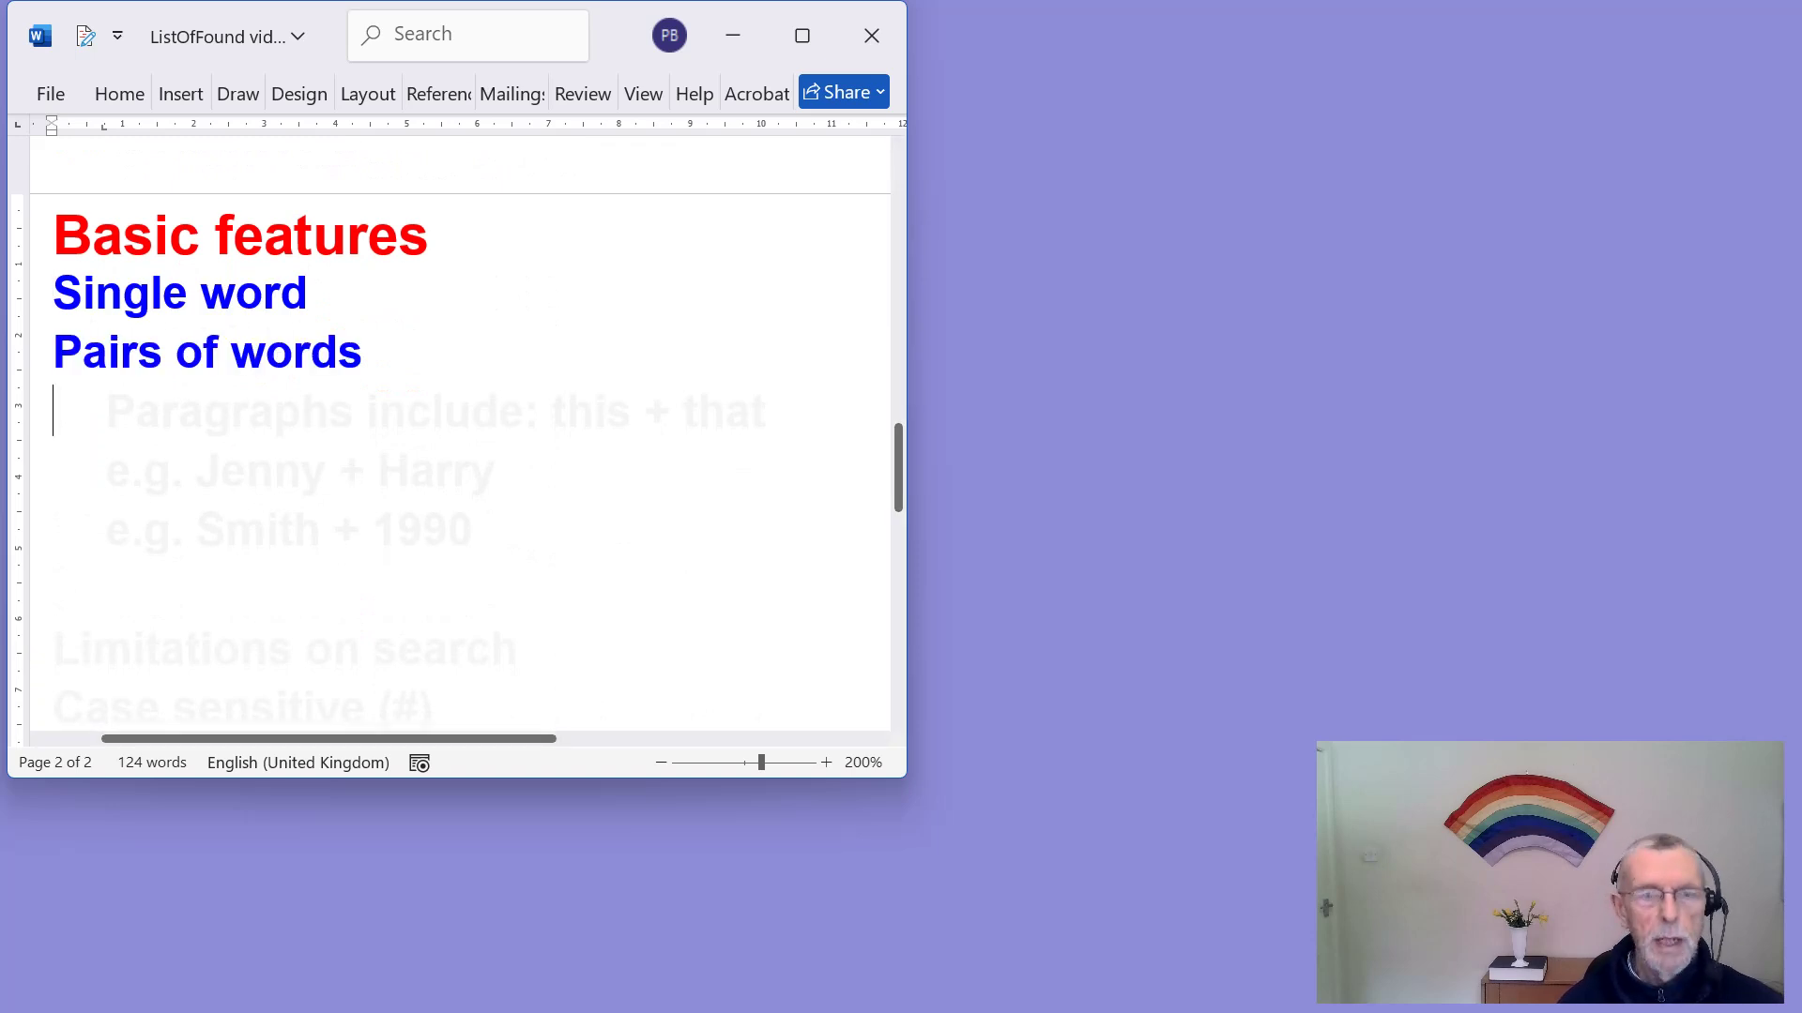
Step: Reveal the "Paragraphs include: this + that" line and its two word-pair examples under "Pairs of words"
{"action": "scroll", "coordinate": [460, 441], "scroll_direction": "down", "scroll_amount": 2}
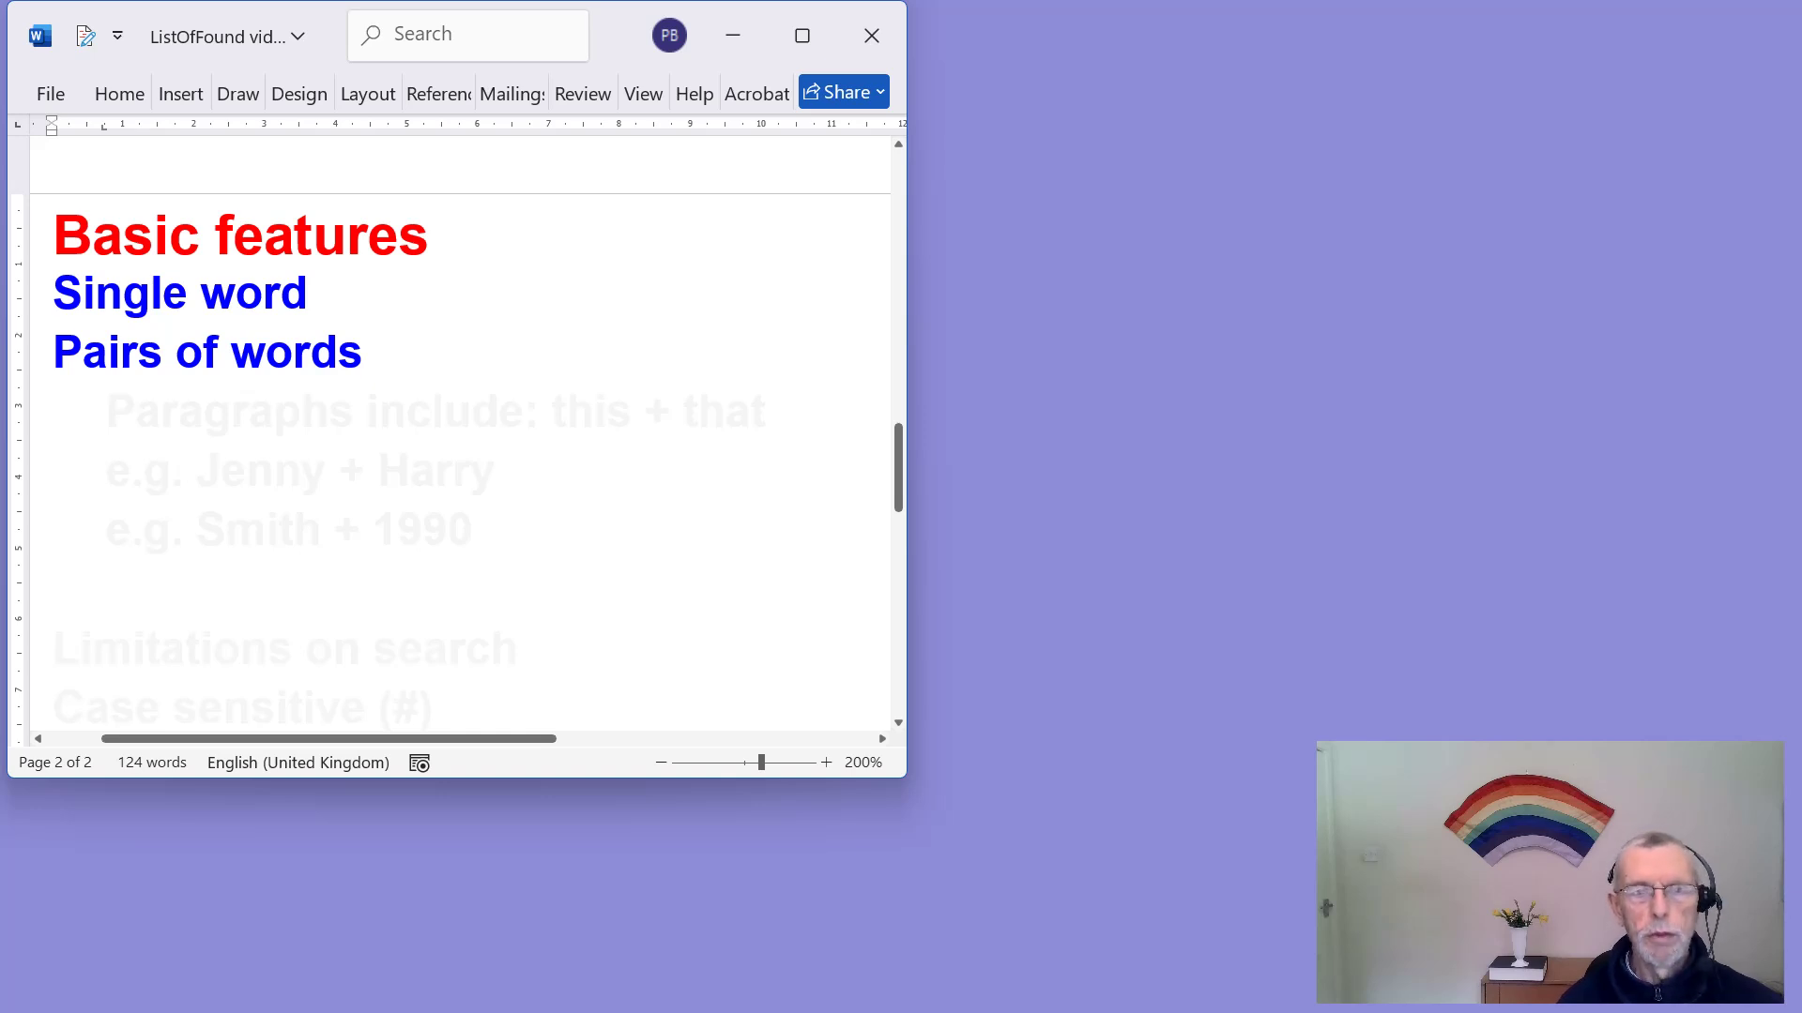
{"action": "key", "text": "Down"}
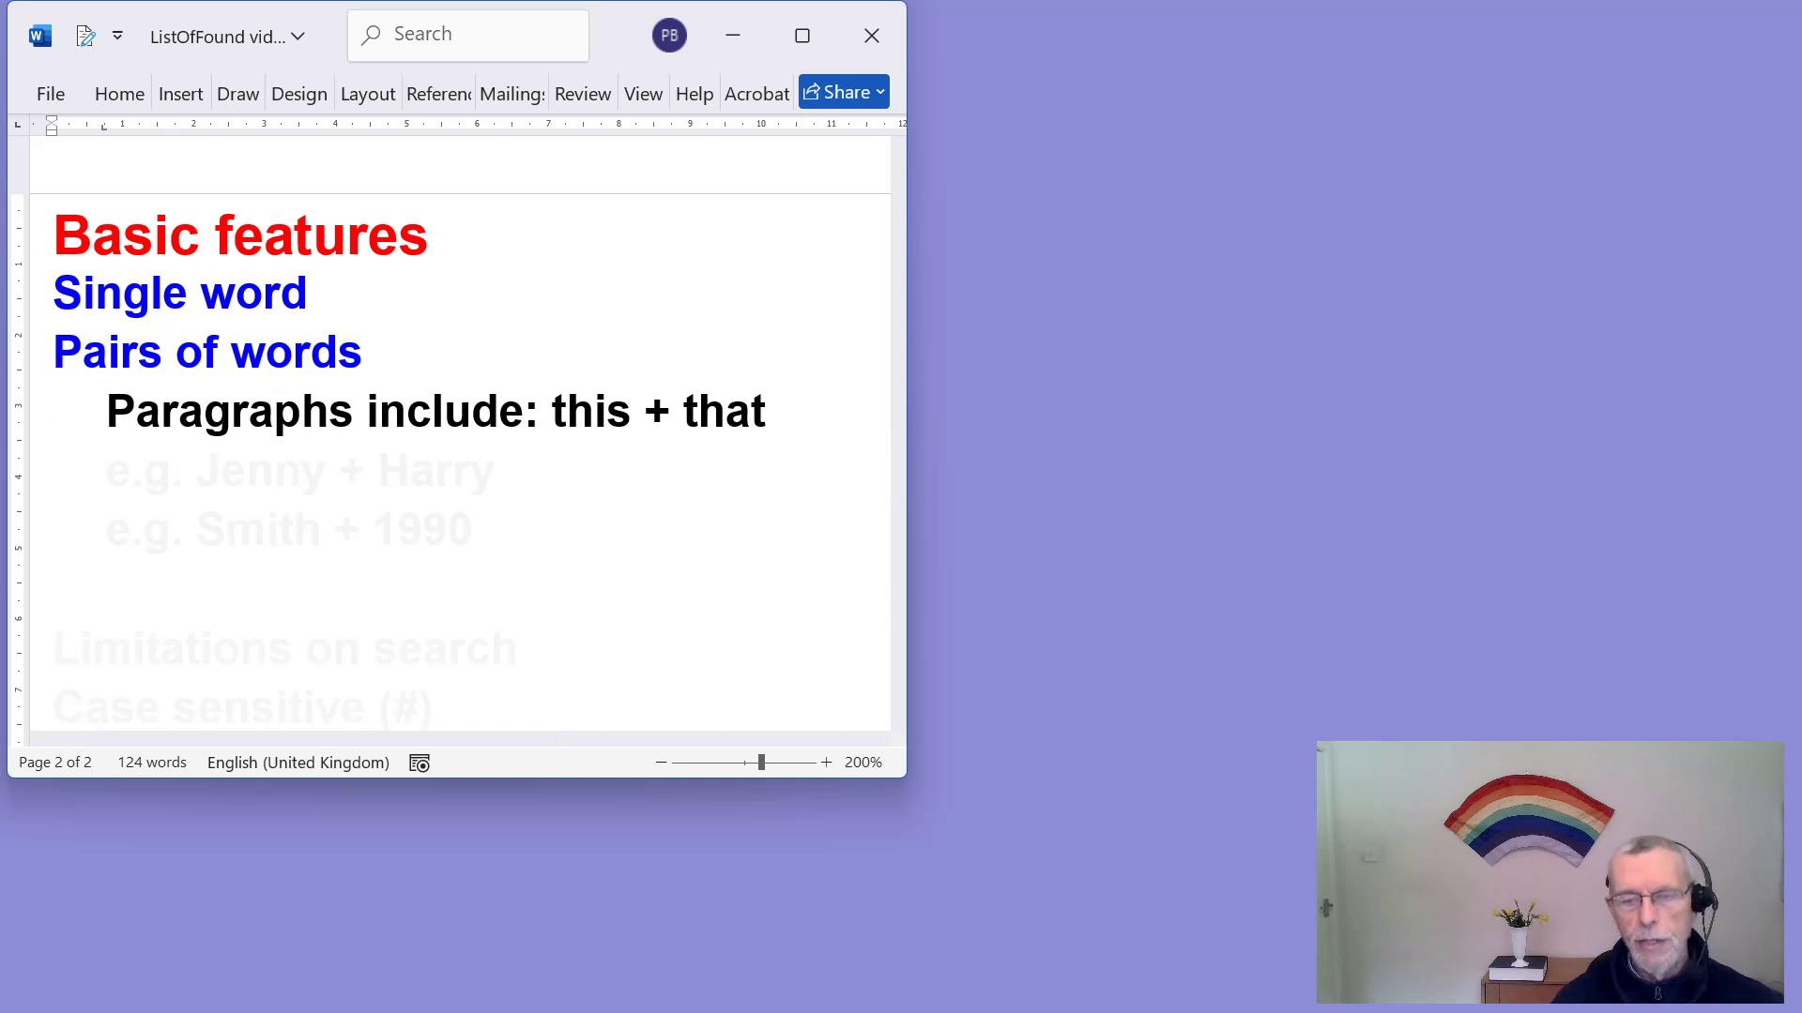
{"action": "key", "text": "Down"}
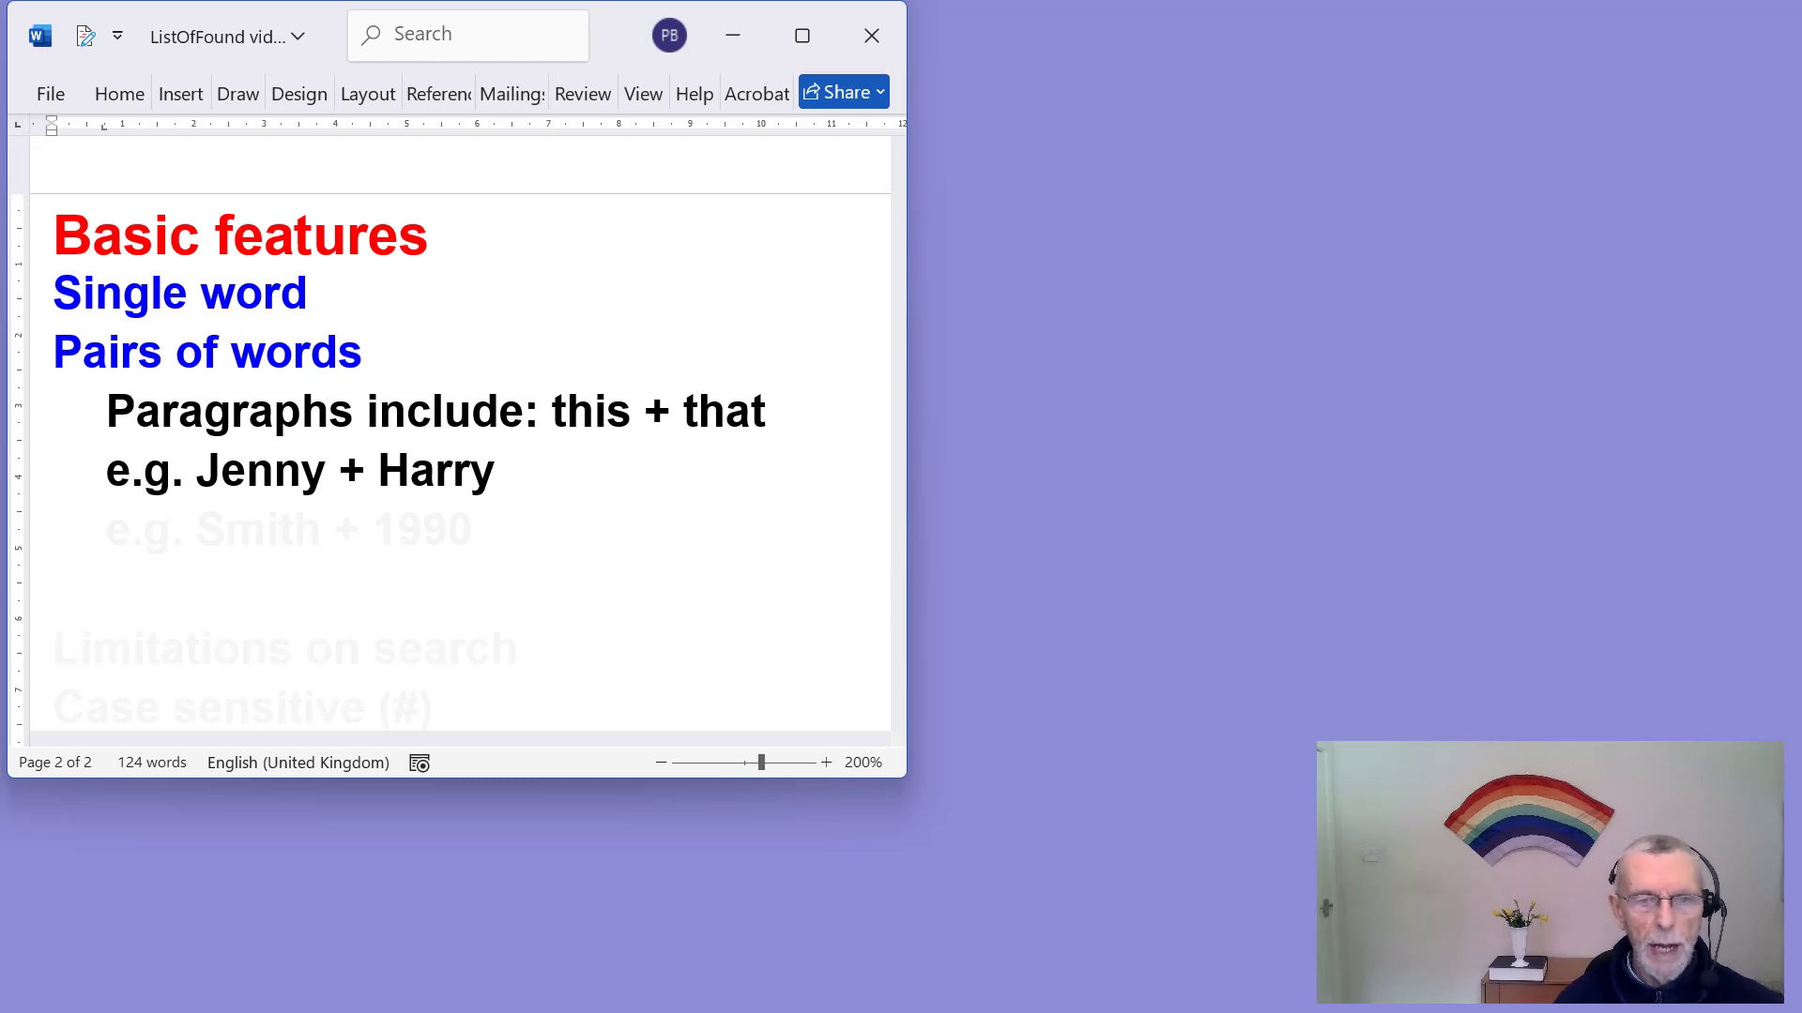
{"action": "key", "text": "Down"}
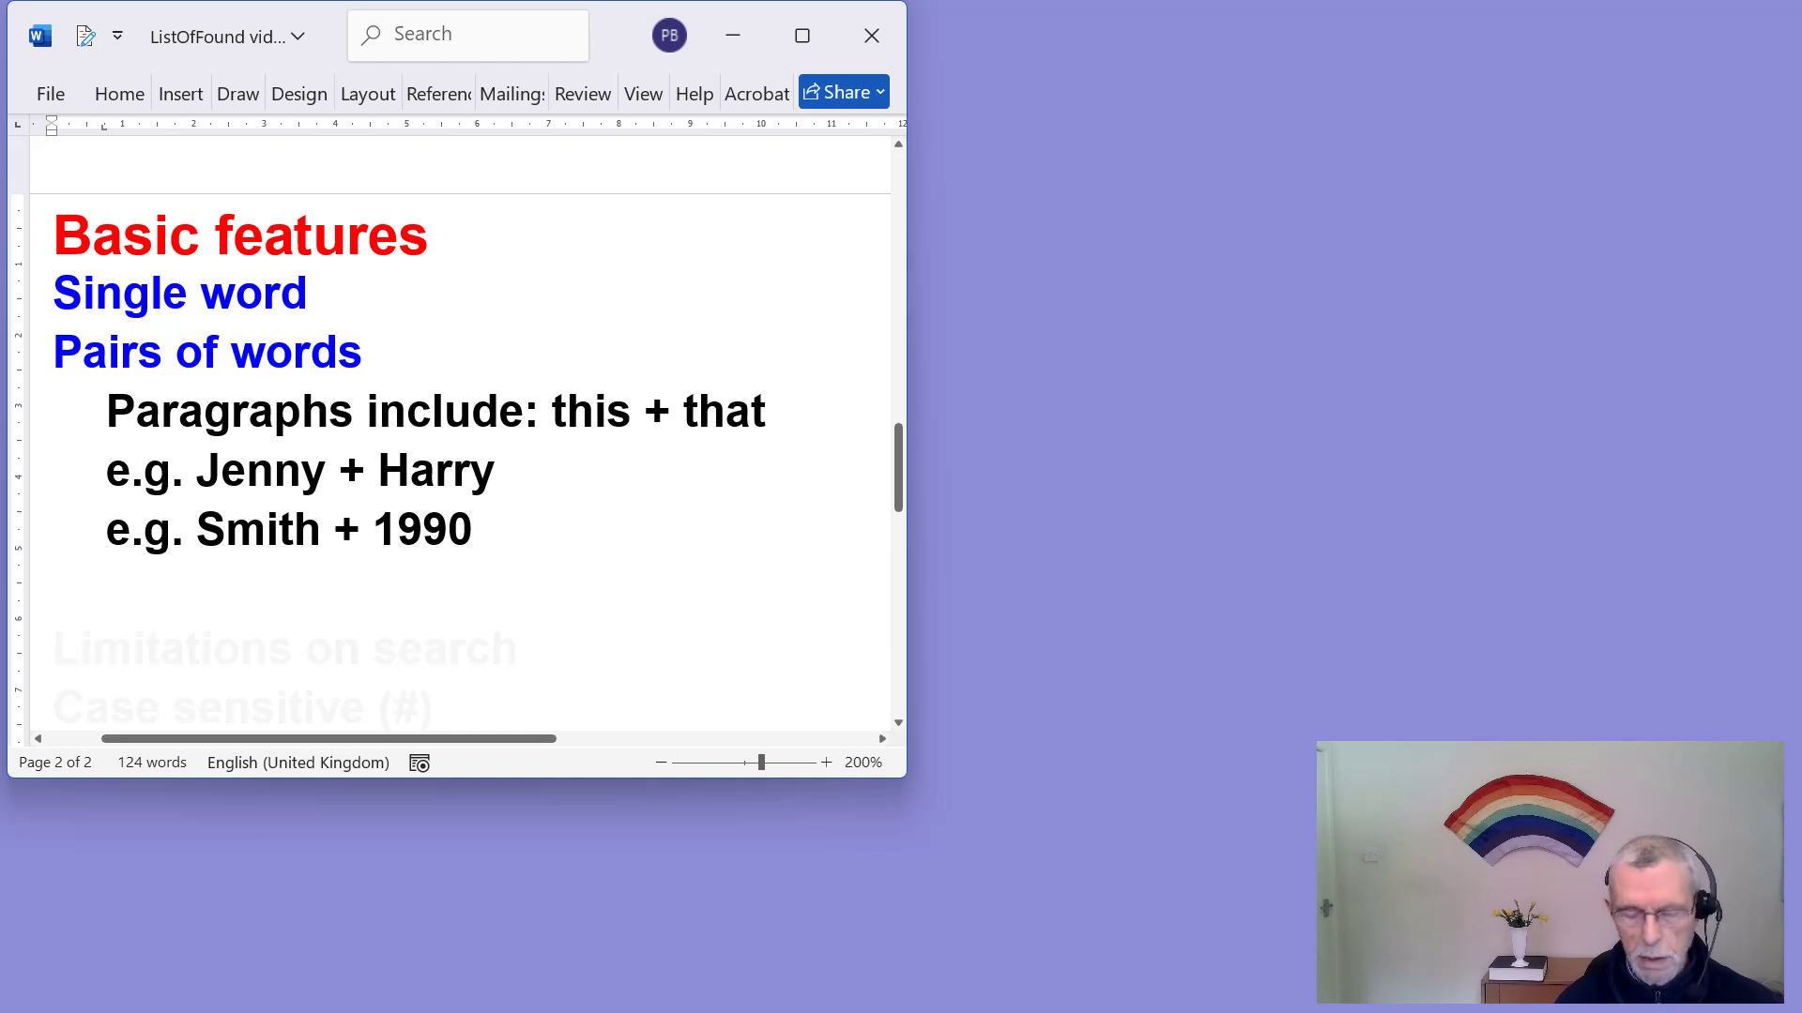
Step: Reveal the "Limitations on search" heading and the "Case sensitive (#)" entry with its example
{"action": "left_click", "coordinate": [54, 706]}
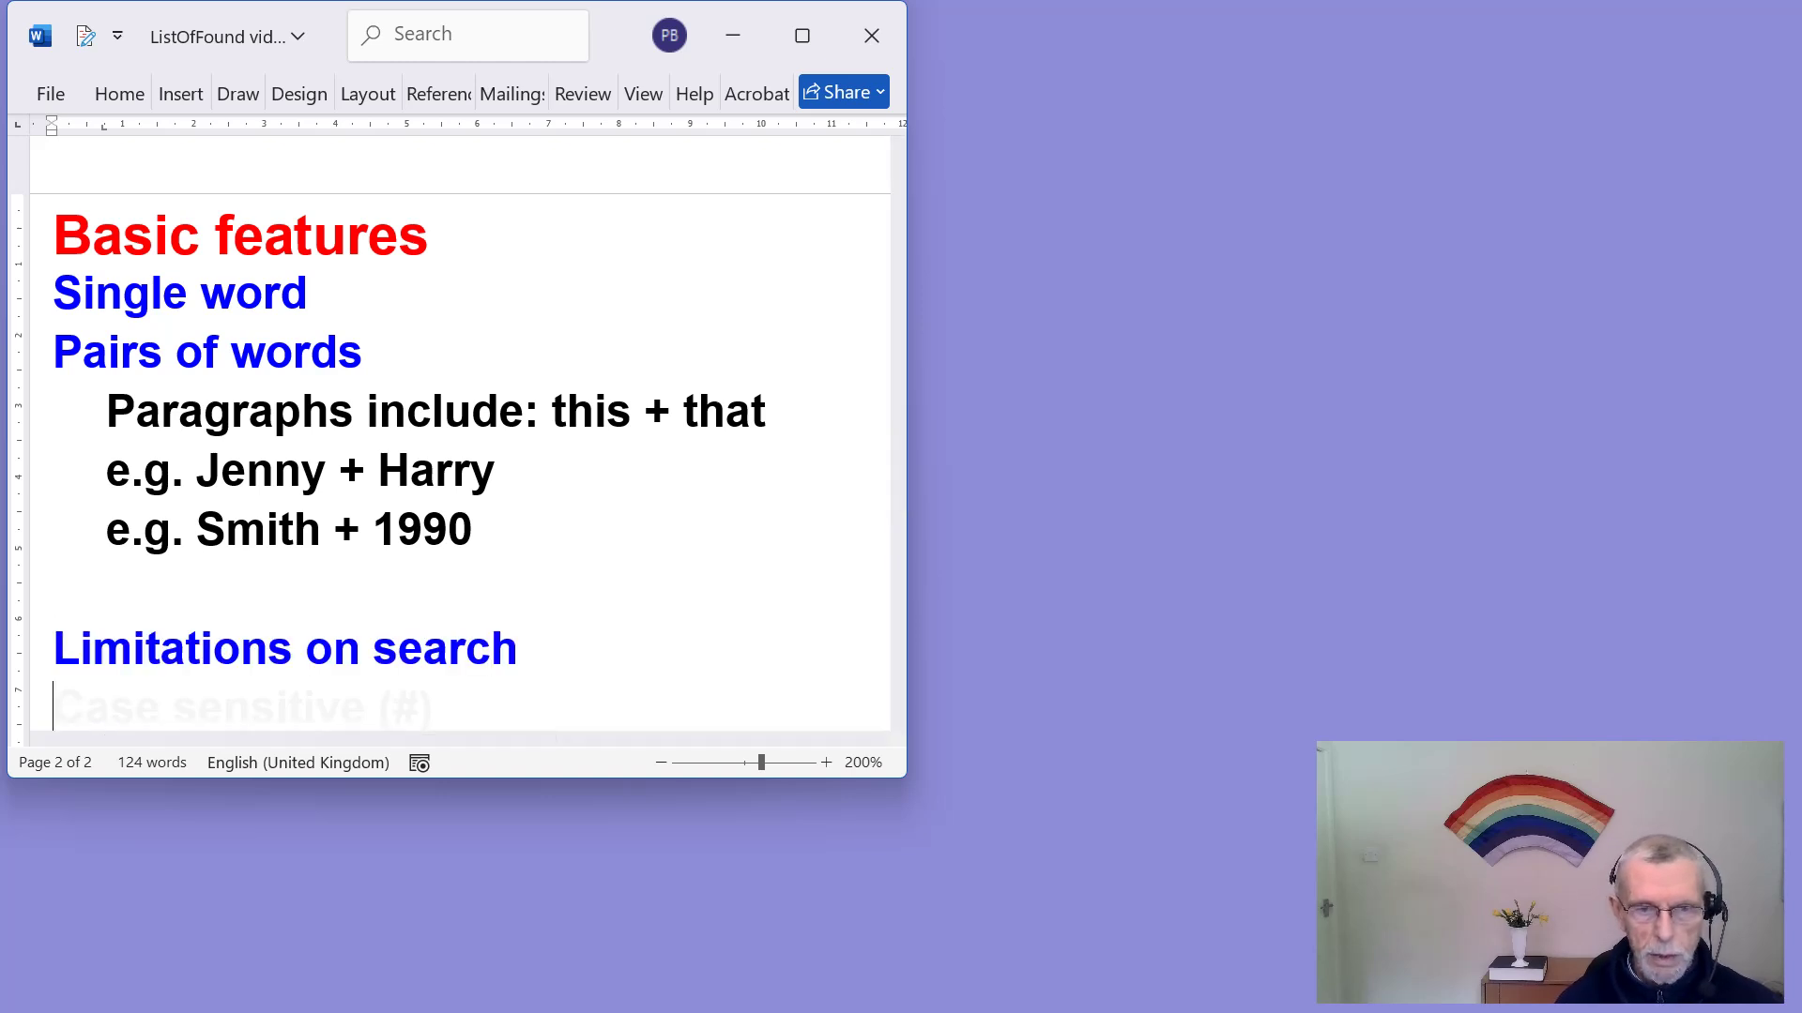
{"action": "scroll", "coordinate": [460, 432], "scroll_direction": "down", "scroll_amount": 3}
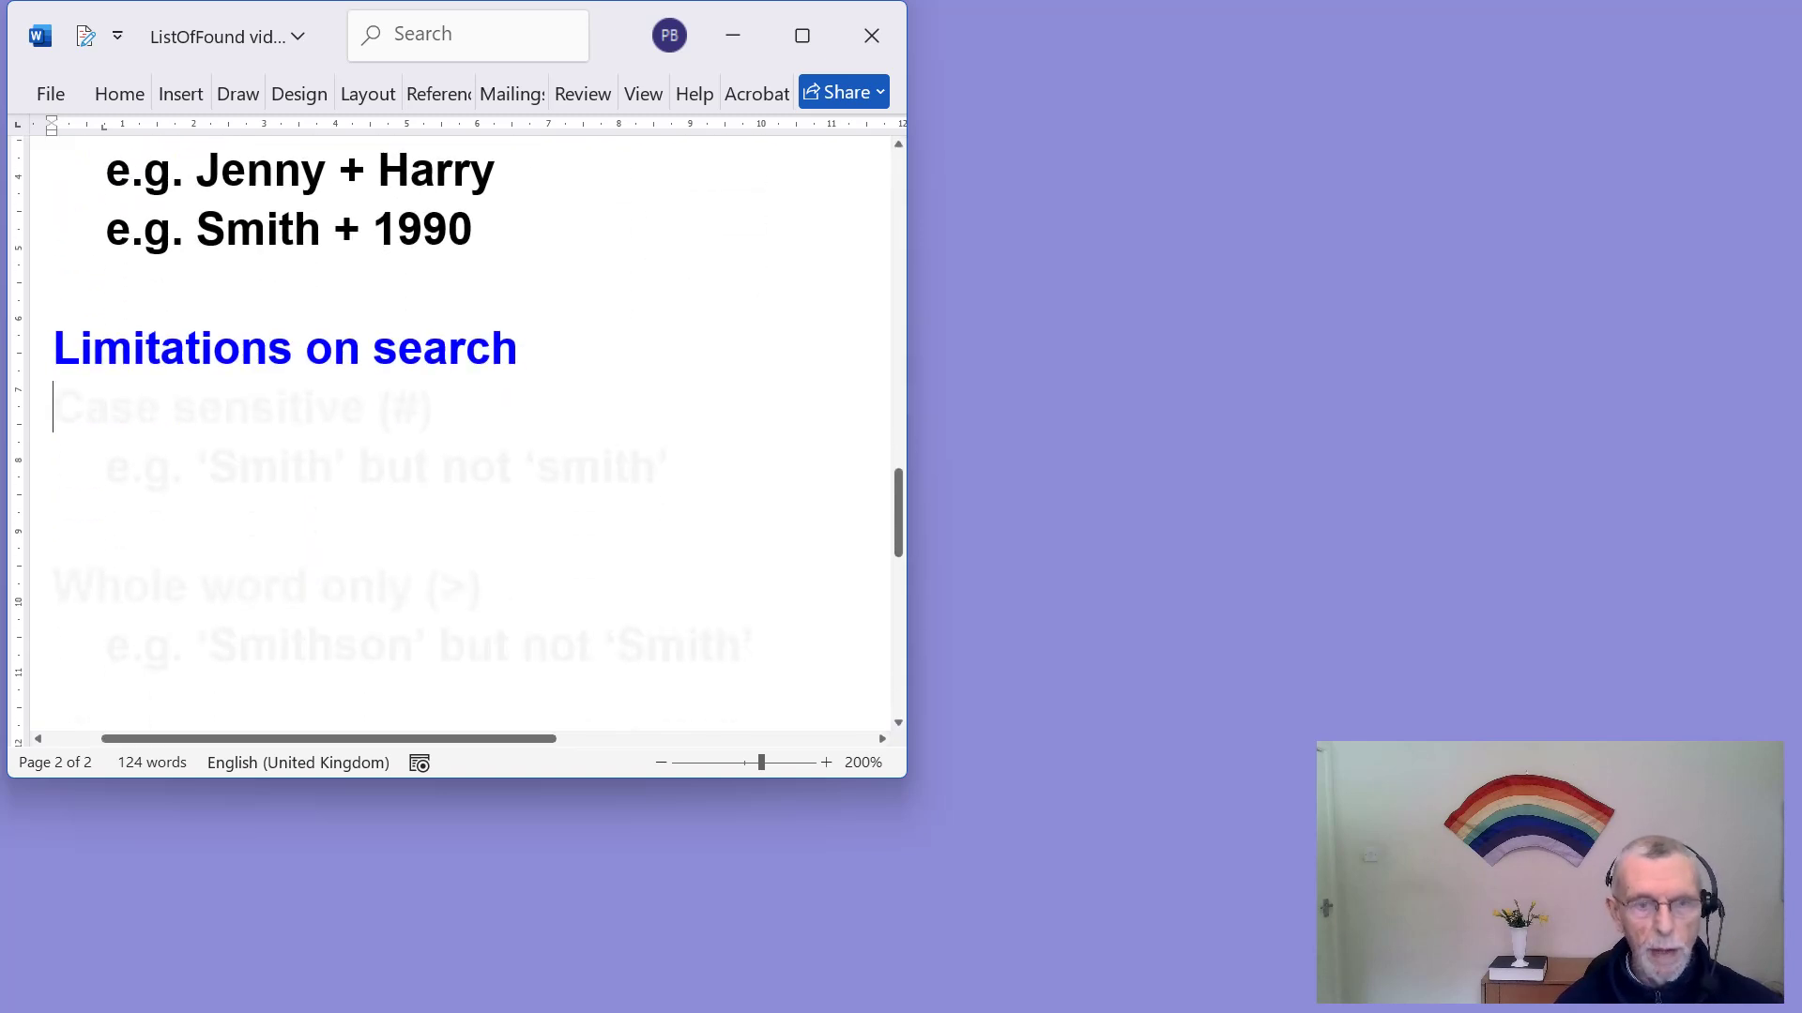
{"action": "key", "text": "F4"}
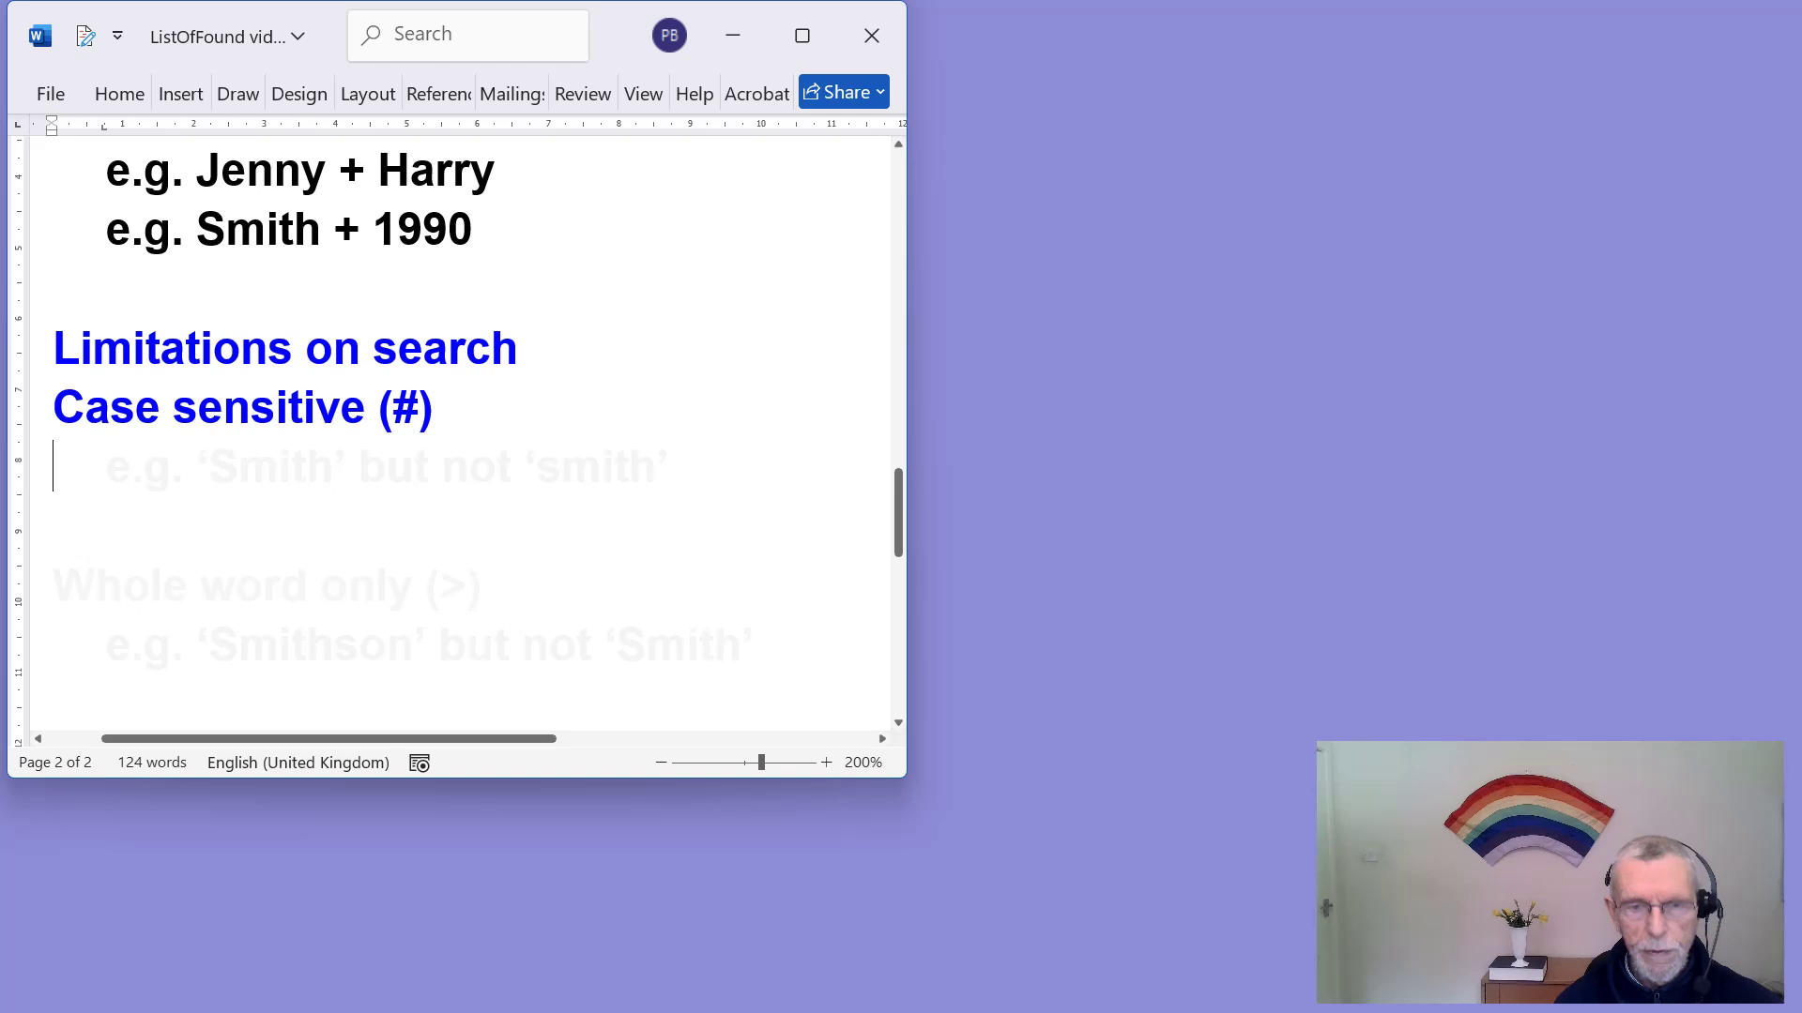
{"action": "key", "text": "F4"}
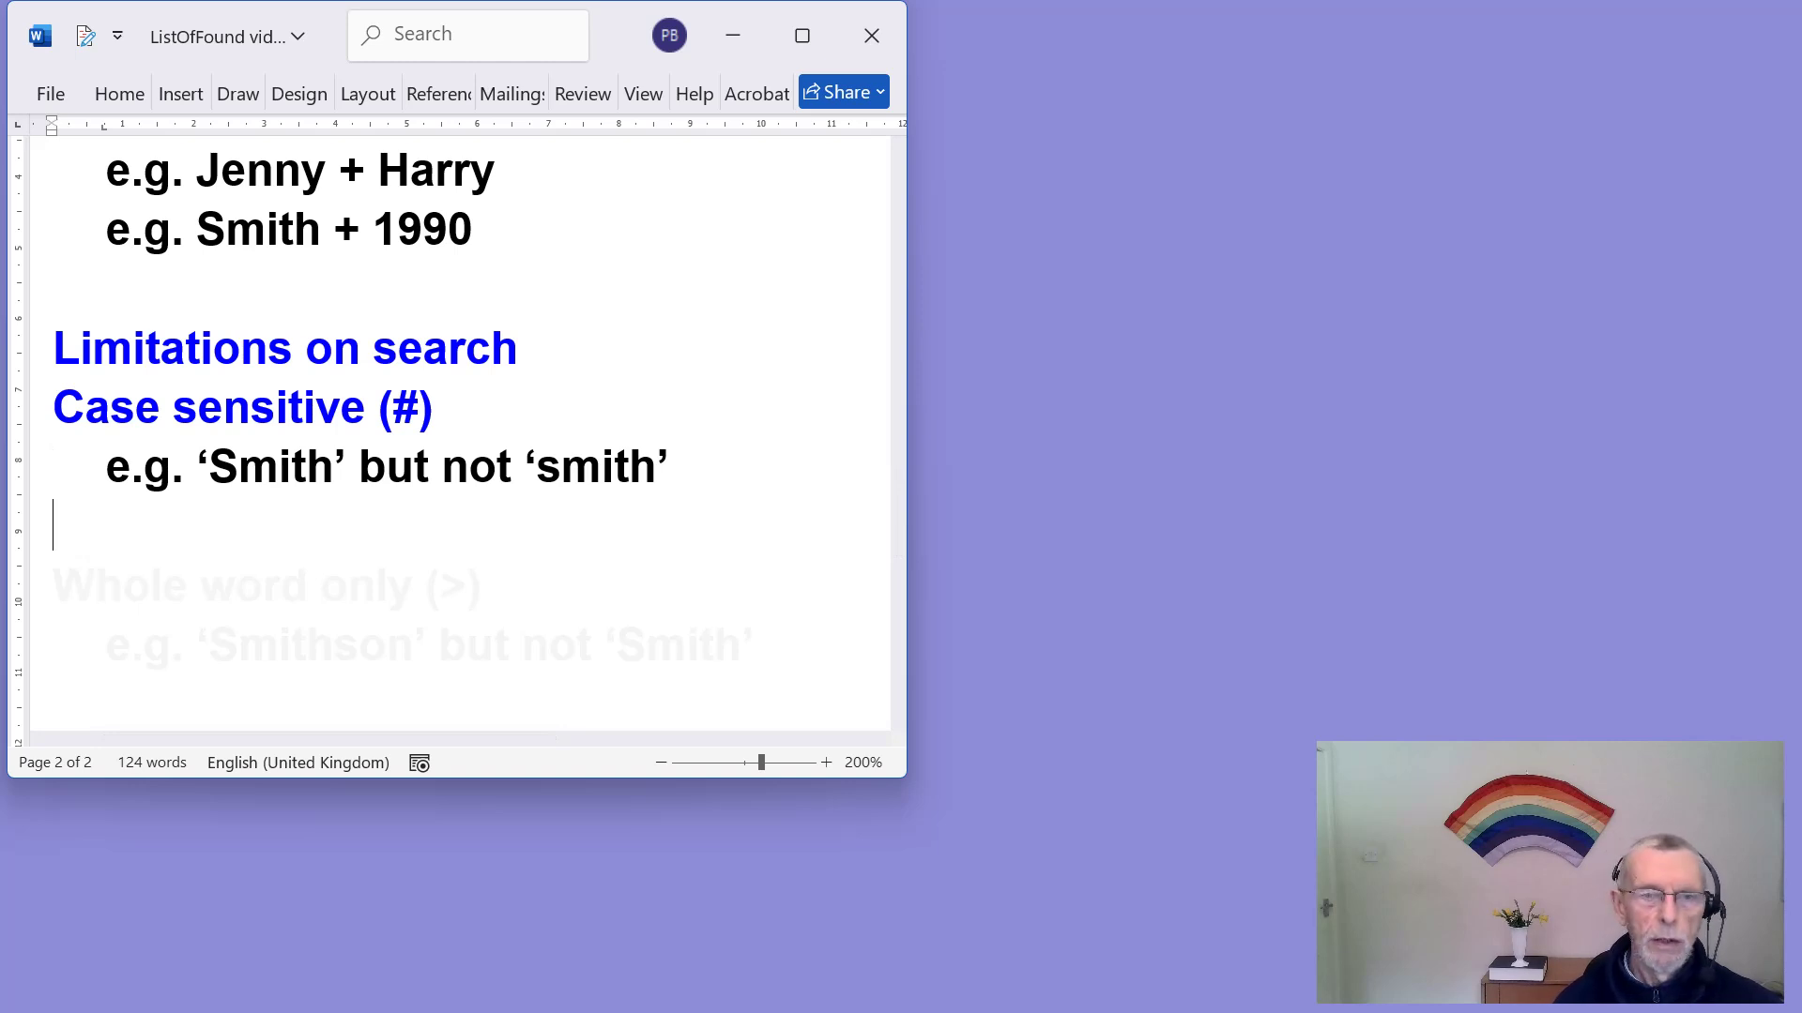
Step: Reveal the "Whole word only (>)" entry and the example line beneath it
{"action": "key", "text": "Down"}
{"action": "key", "text": "Down"}
{"action": "scroll", "coordinate": [460, 432], "scroll_direction": "down", "scroll_amount": 3}
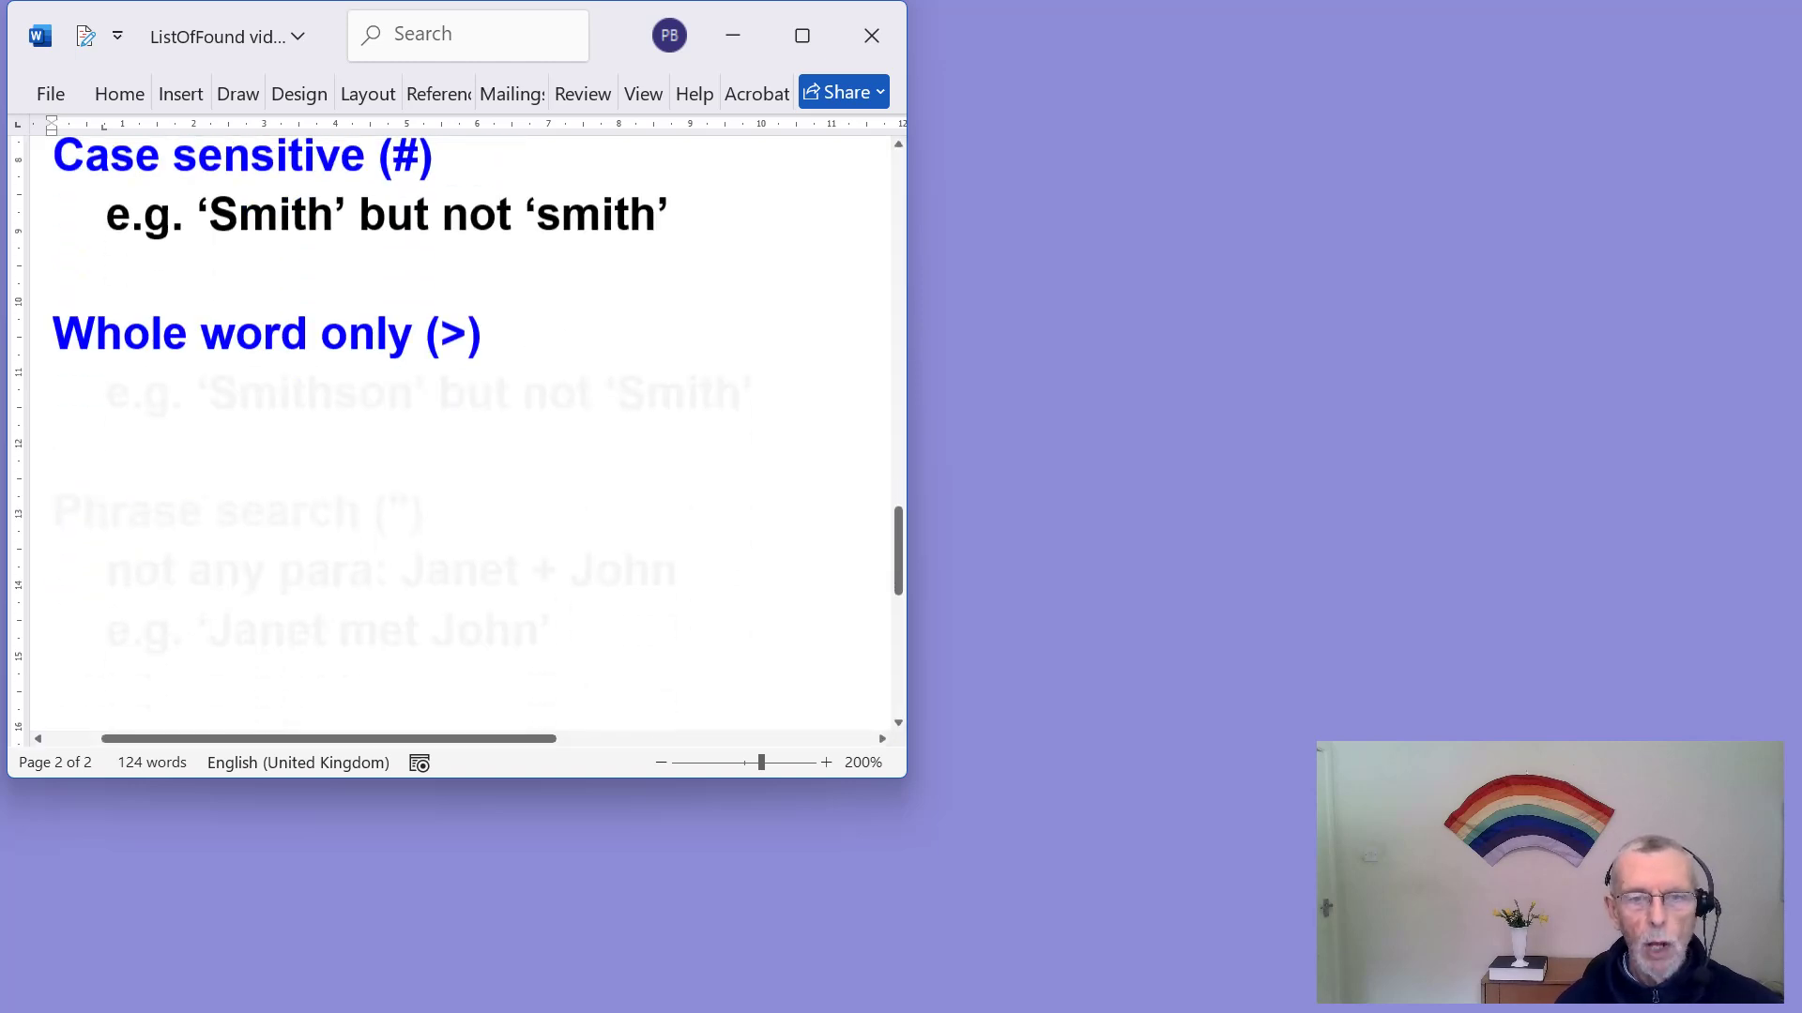
{"action": "key", "text": "Down"}
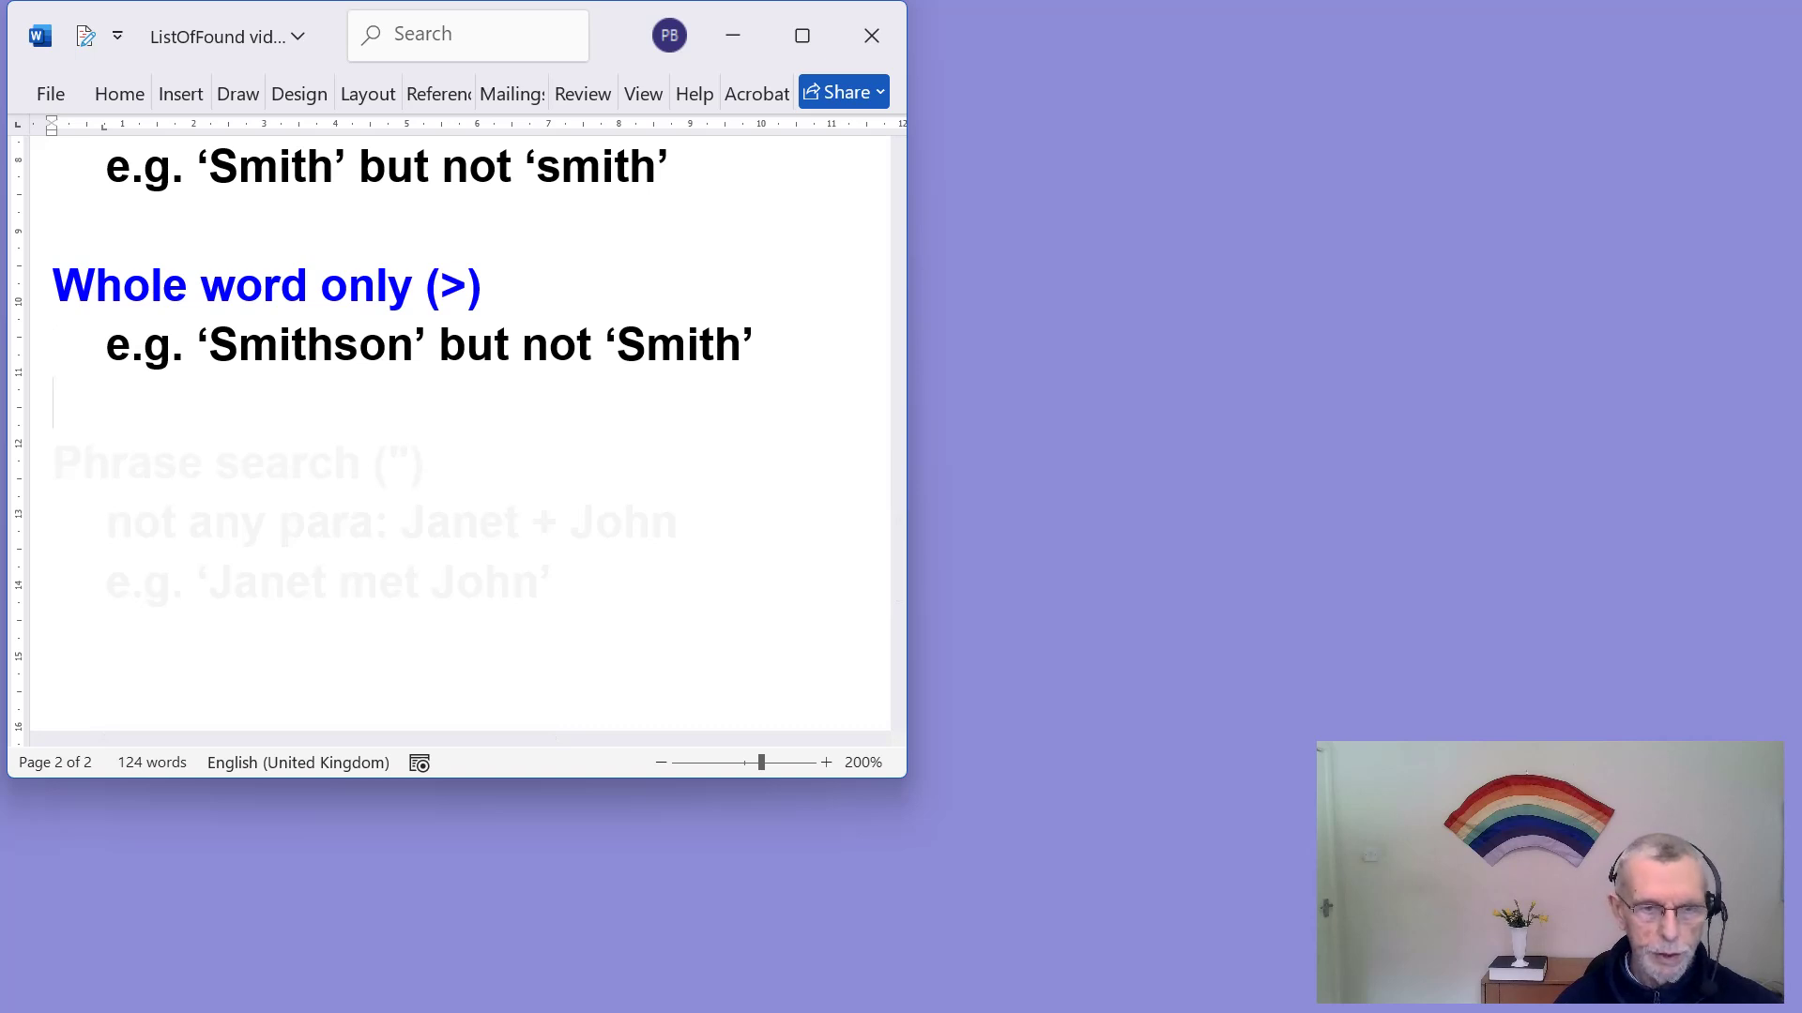
Step: Reveal the "Phrase search (")" entry together with its "not any para" note and its example
{"action": "key", "text": "Down"}
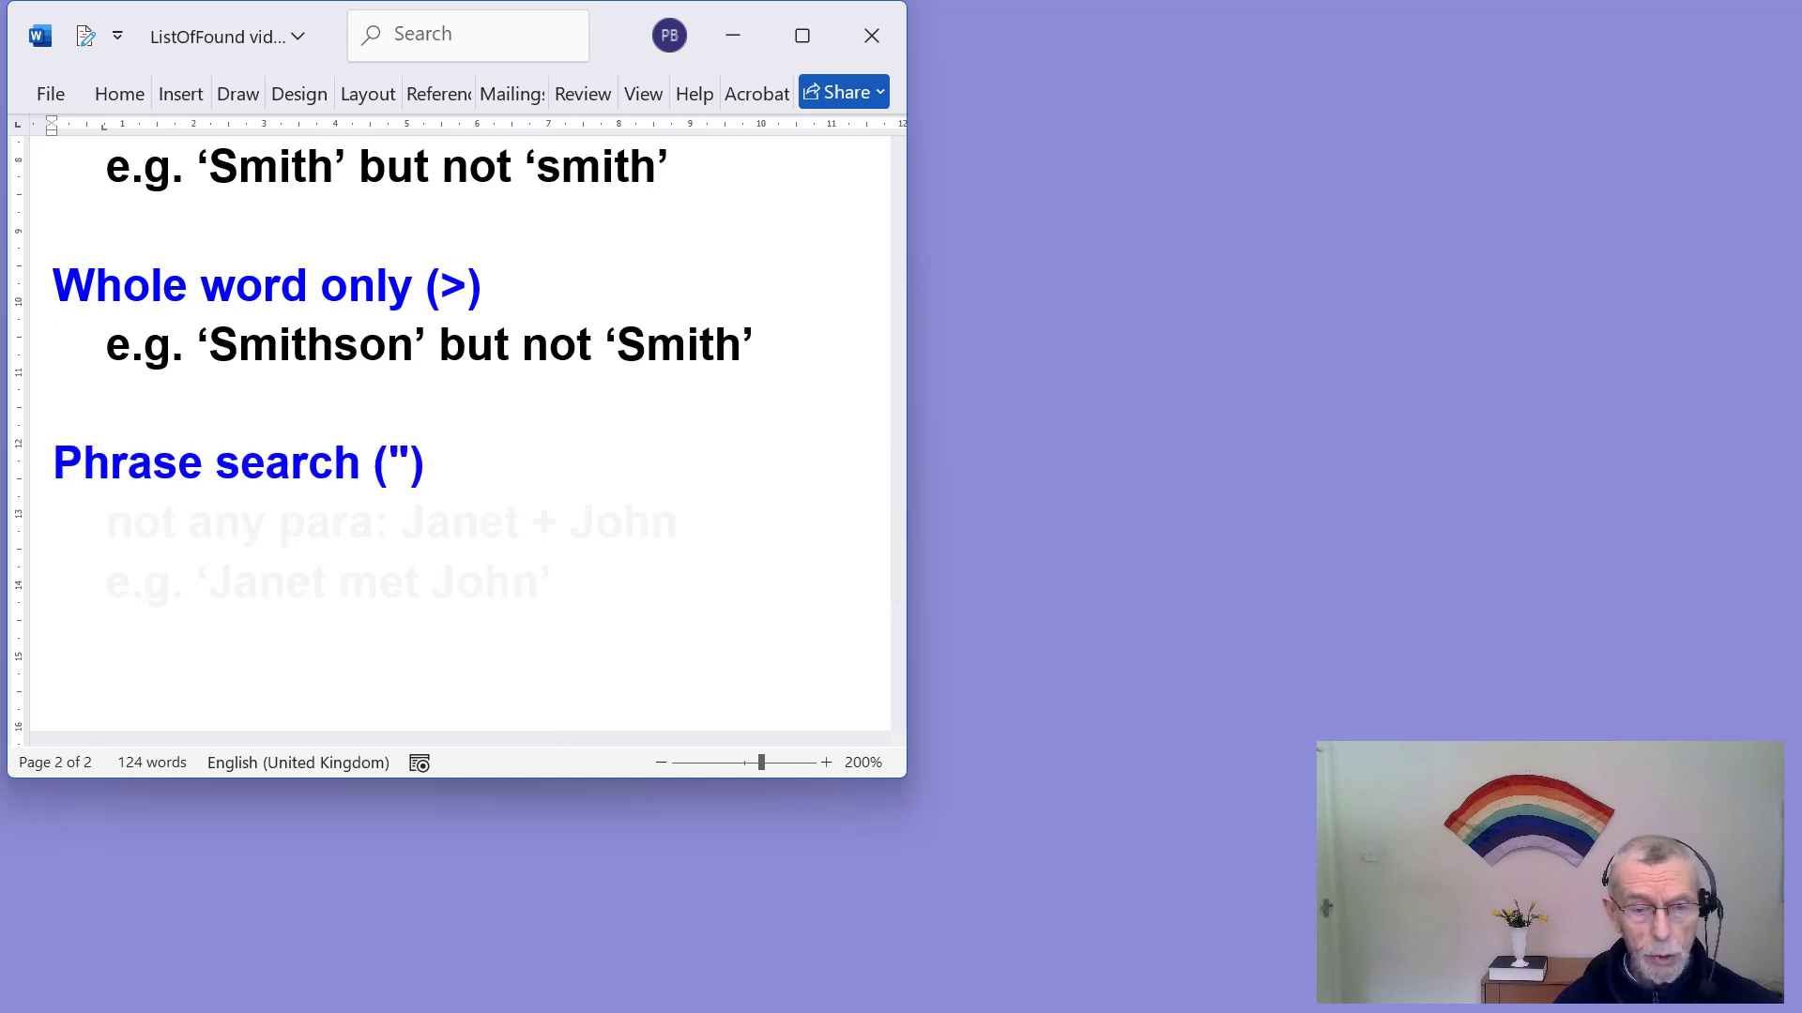
{"action": "key", "text": "Down"}
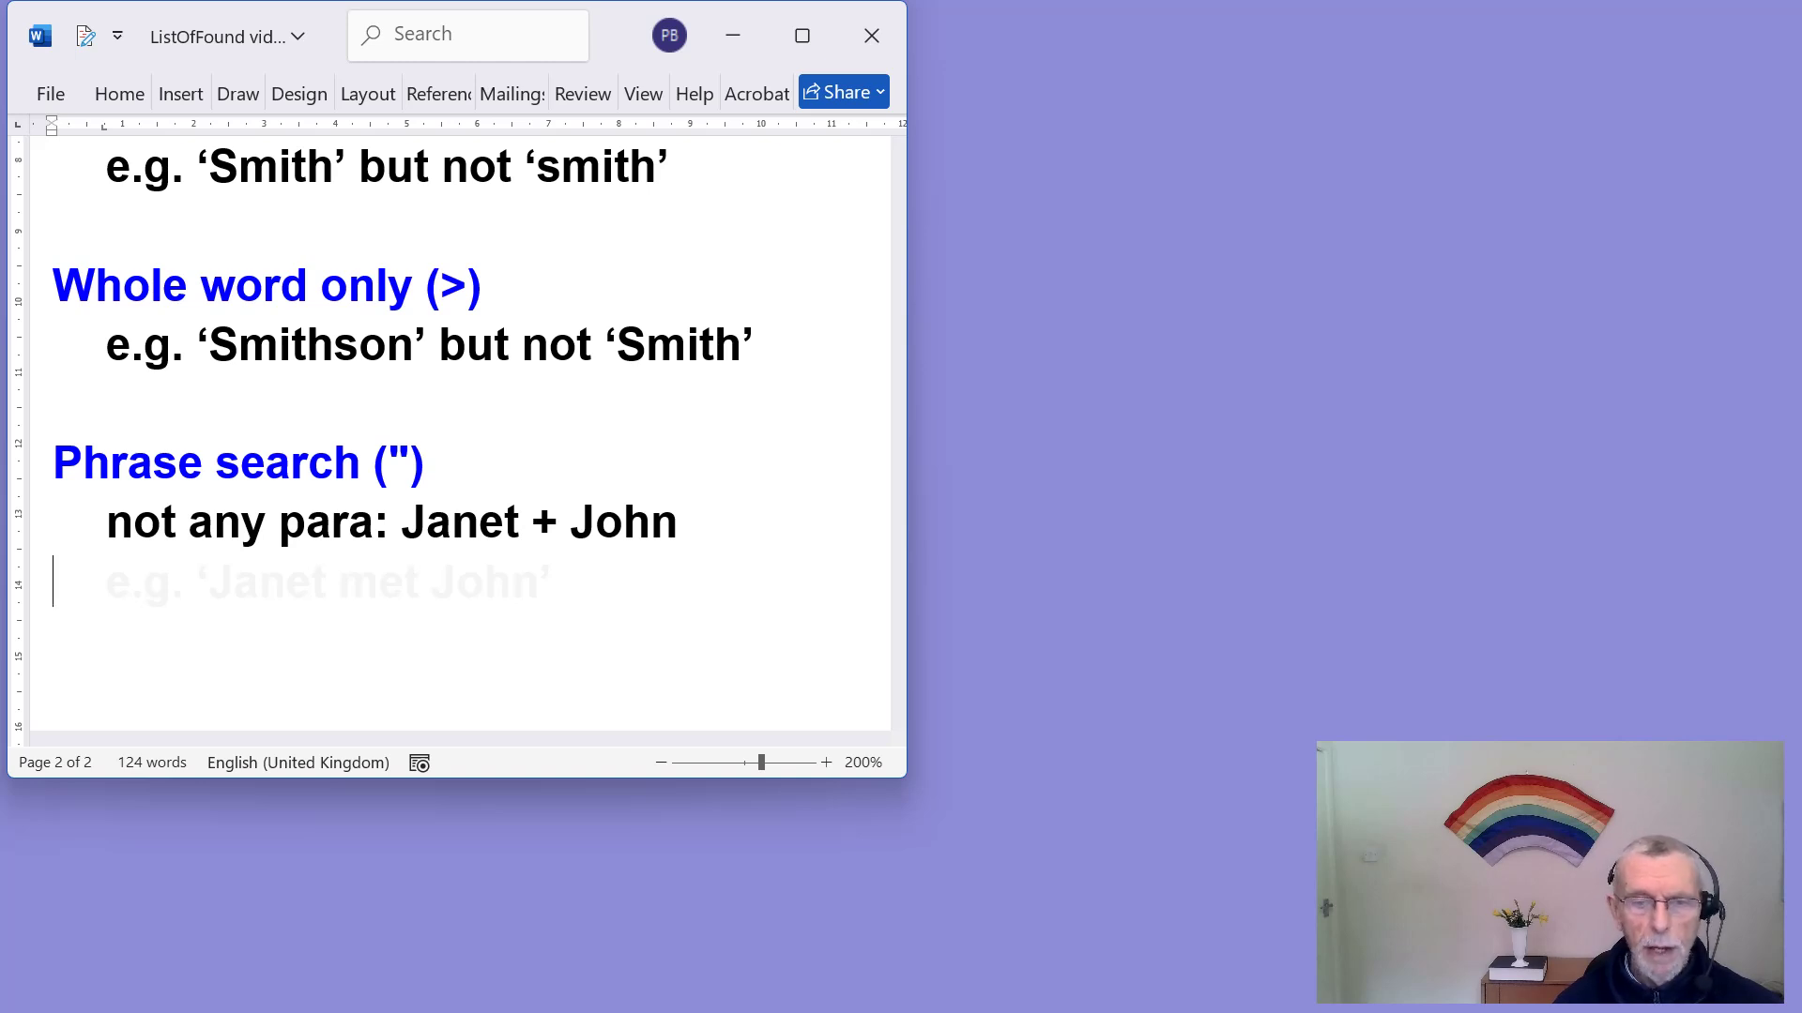
{"action": "key", "text": "Down"}
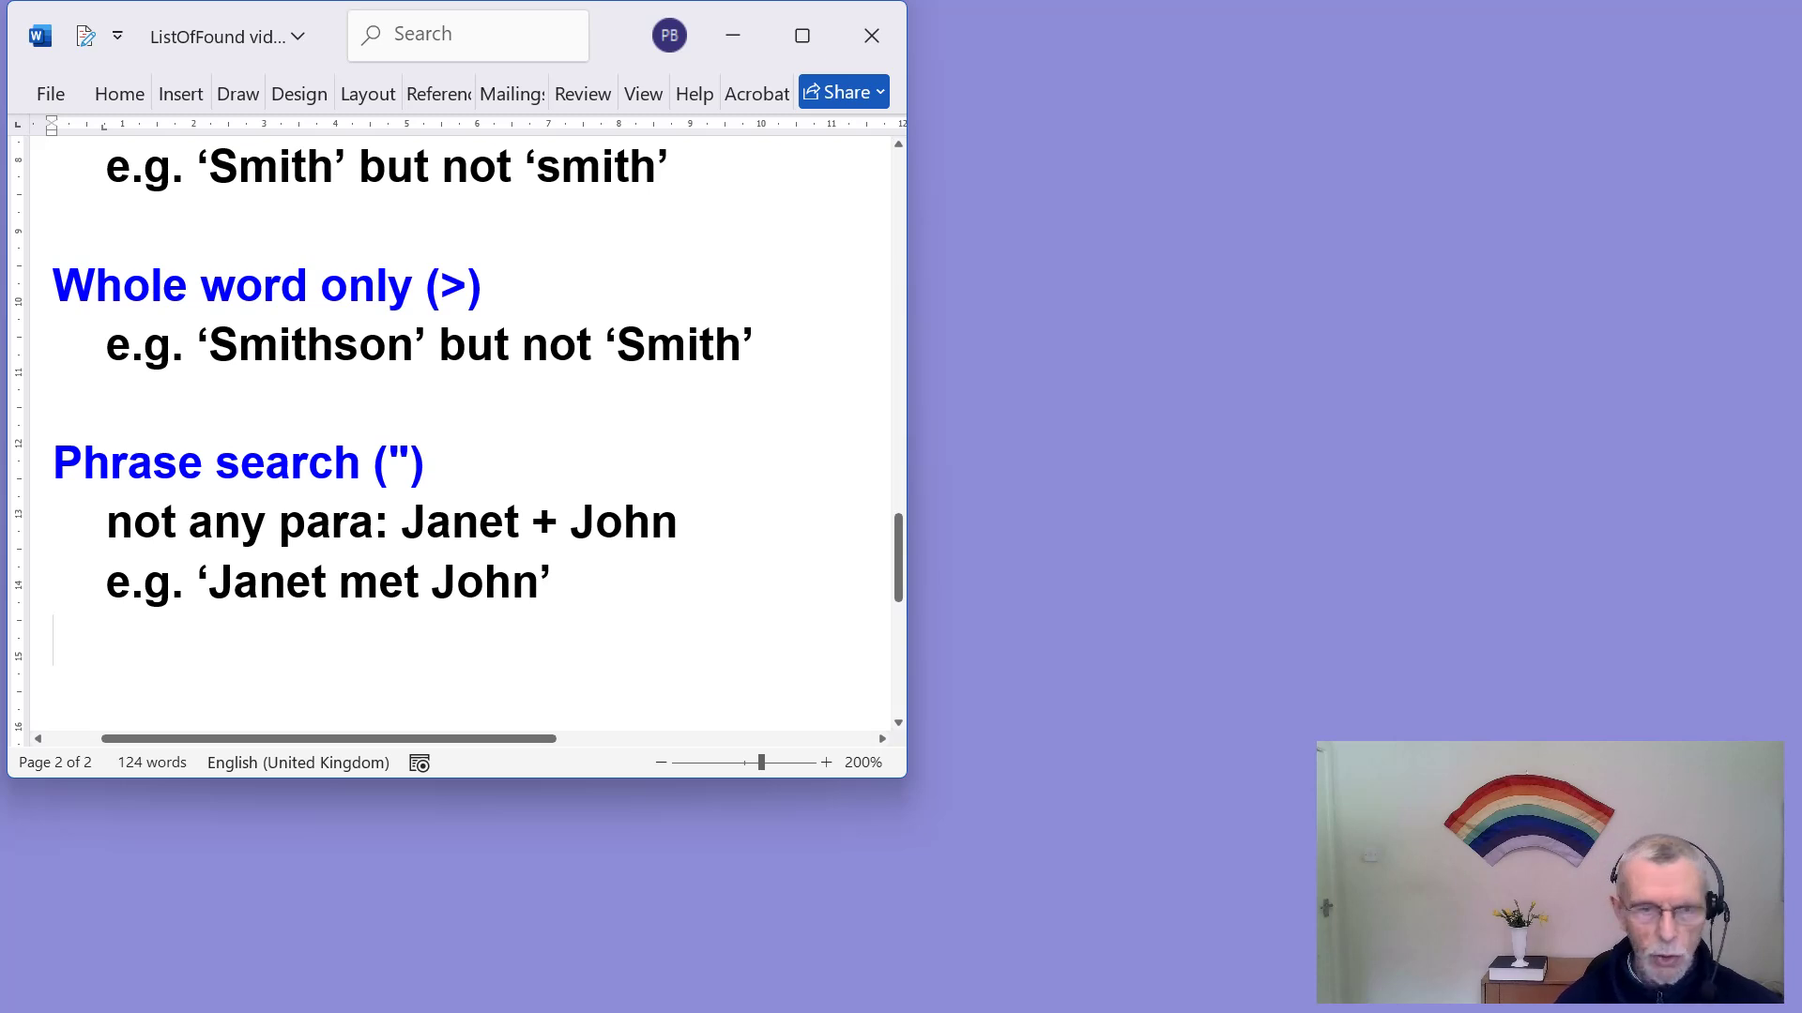
Step: Reveal the "Thanks for watching!" closing line and contact e-mail, and make the document window taller to fit them
{"action": "key", "text": "Down"}
{"action": "key", "text": "Down"}
{"action": "key", "text": "Down"}
{"action": "key", "text": "Down"}
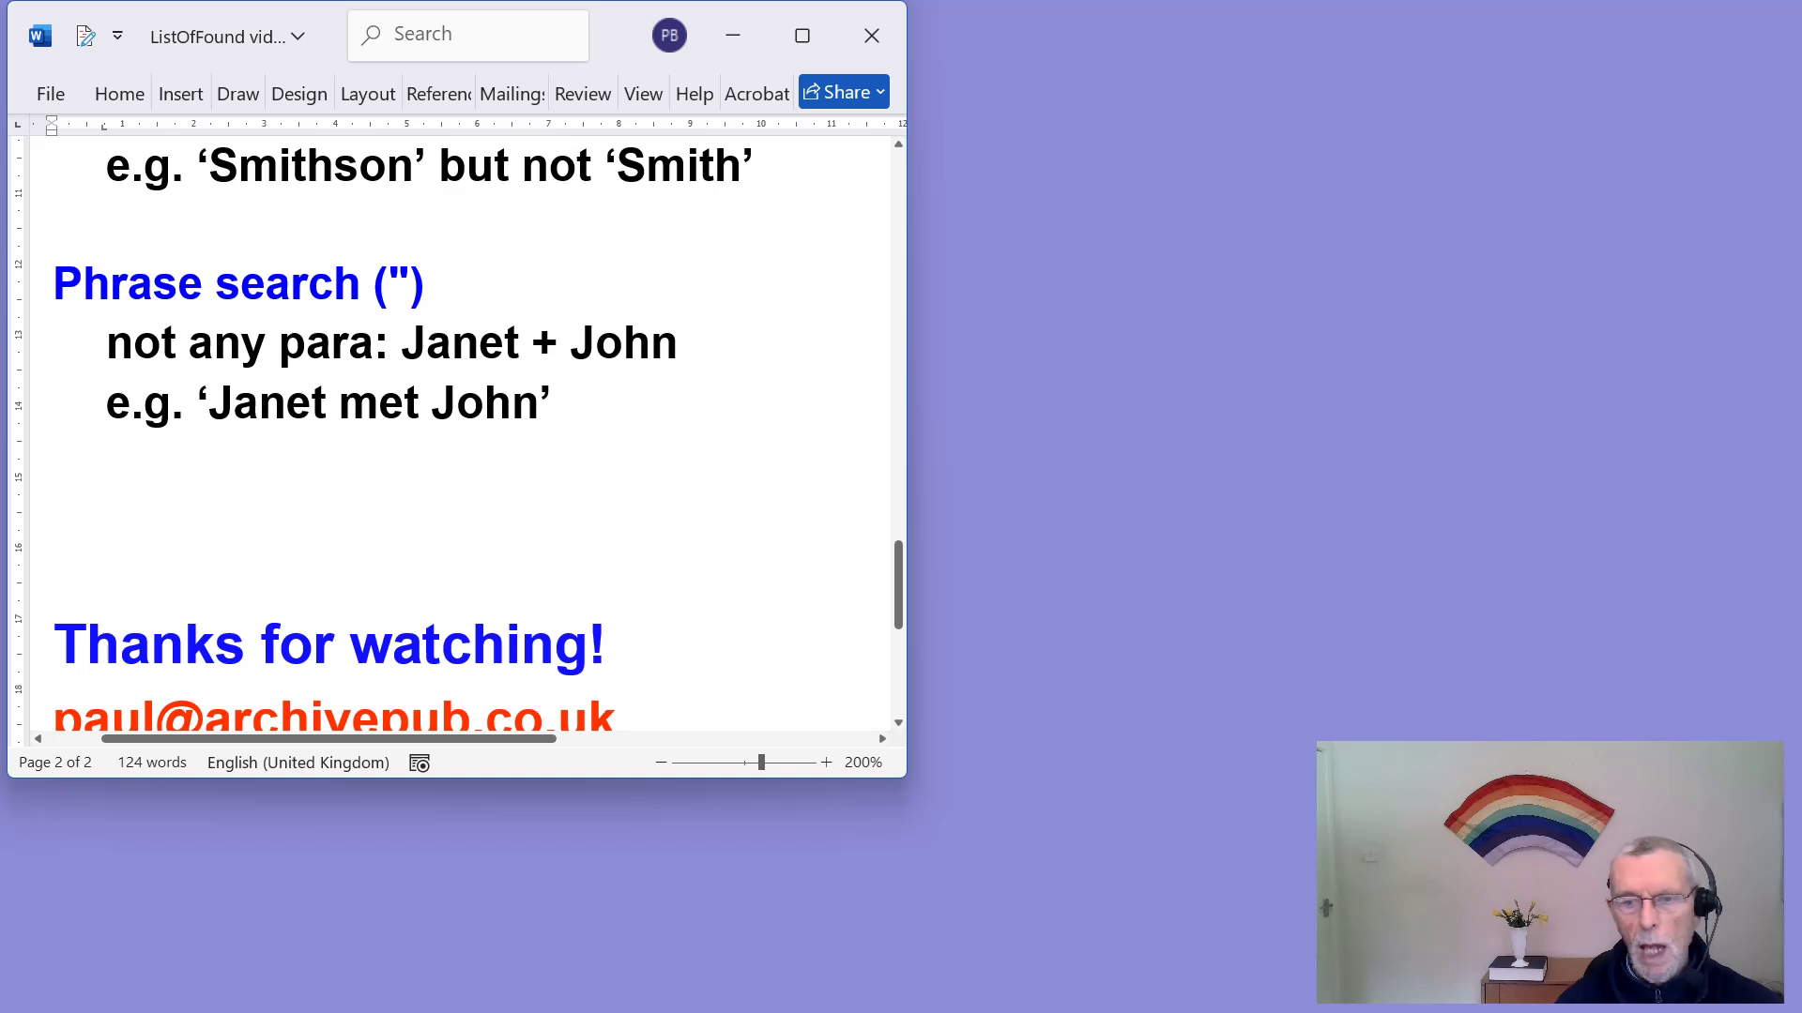
{"action": "left_click_drag", "start_coordinate": [896, 764], "coordinate": [896, 872]}
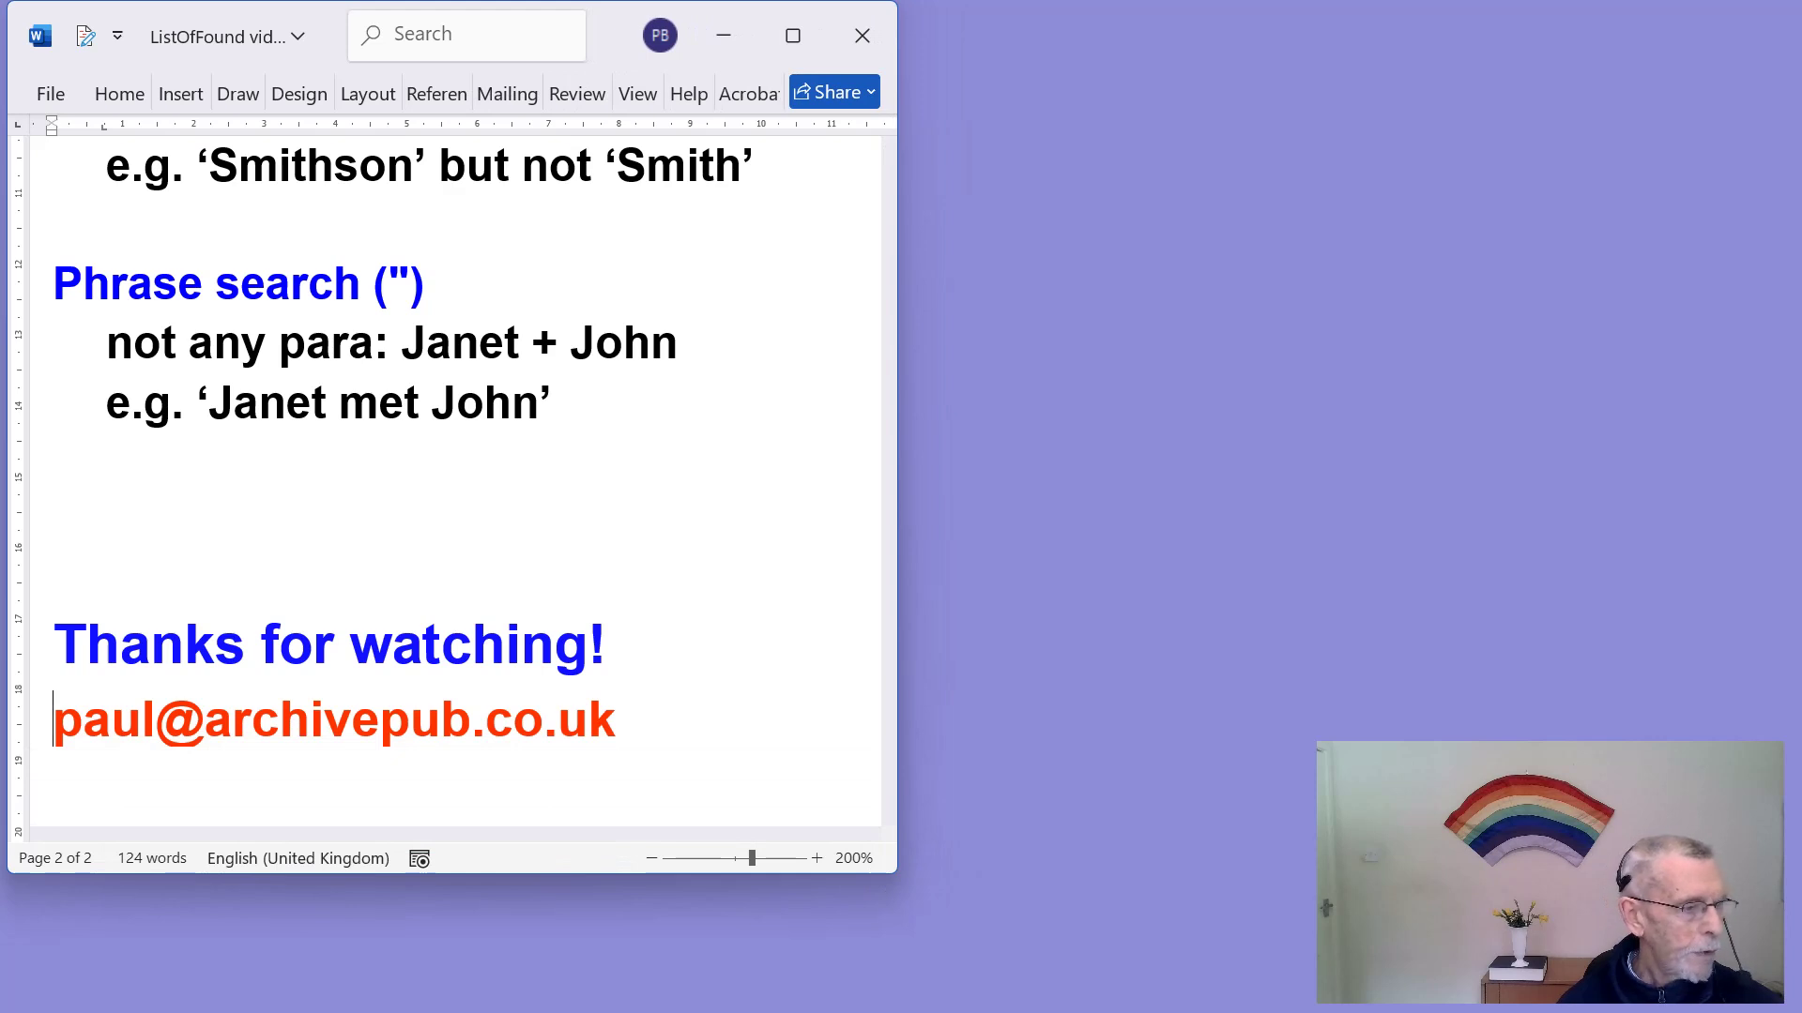
Step: Switch to the Alice FULL TEXT2 document, select across "Rabbit Hole" in the Chapter I contents entry, and list the matches with ListOfFound
{"action": "key", "text": "alt+Tab"}
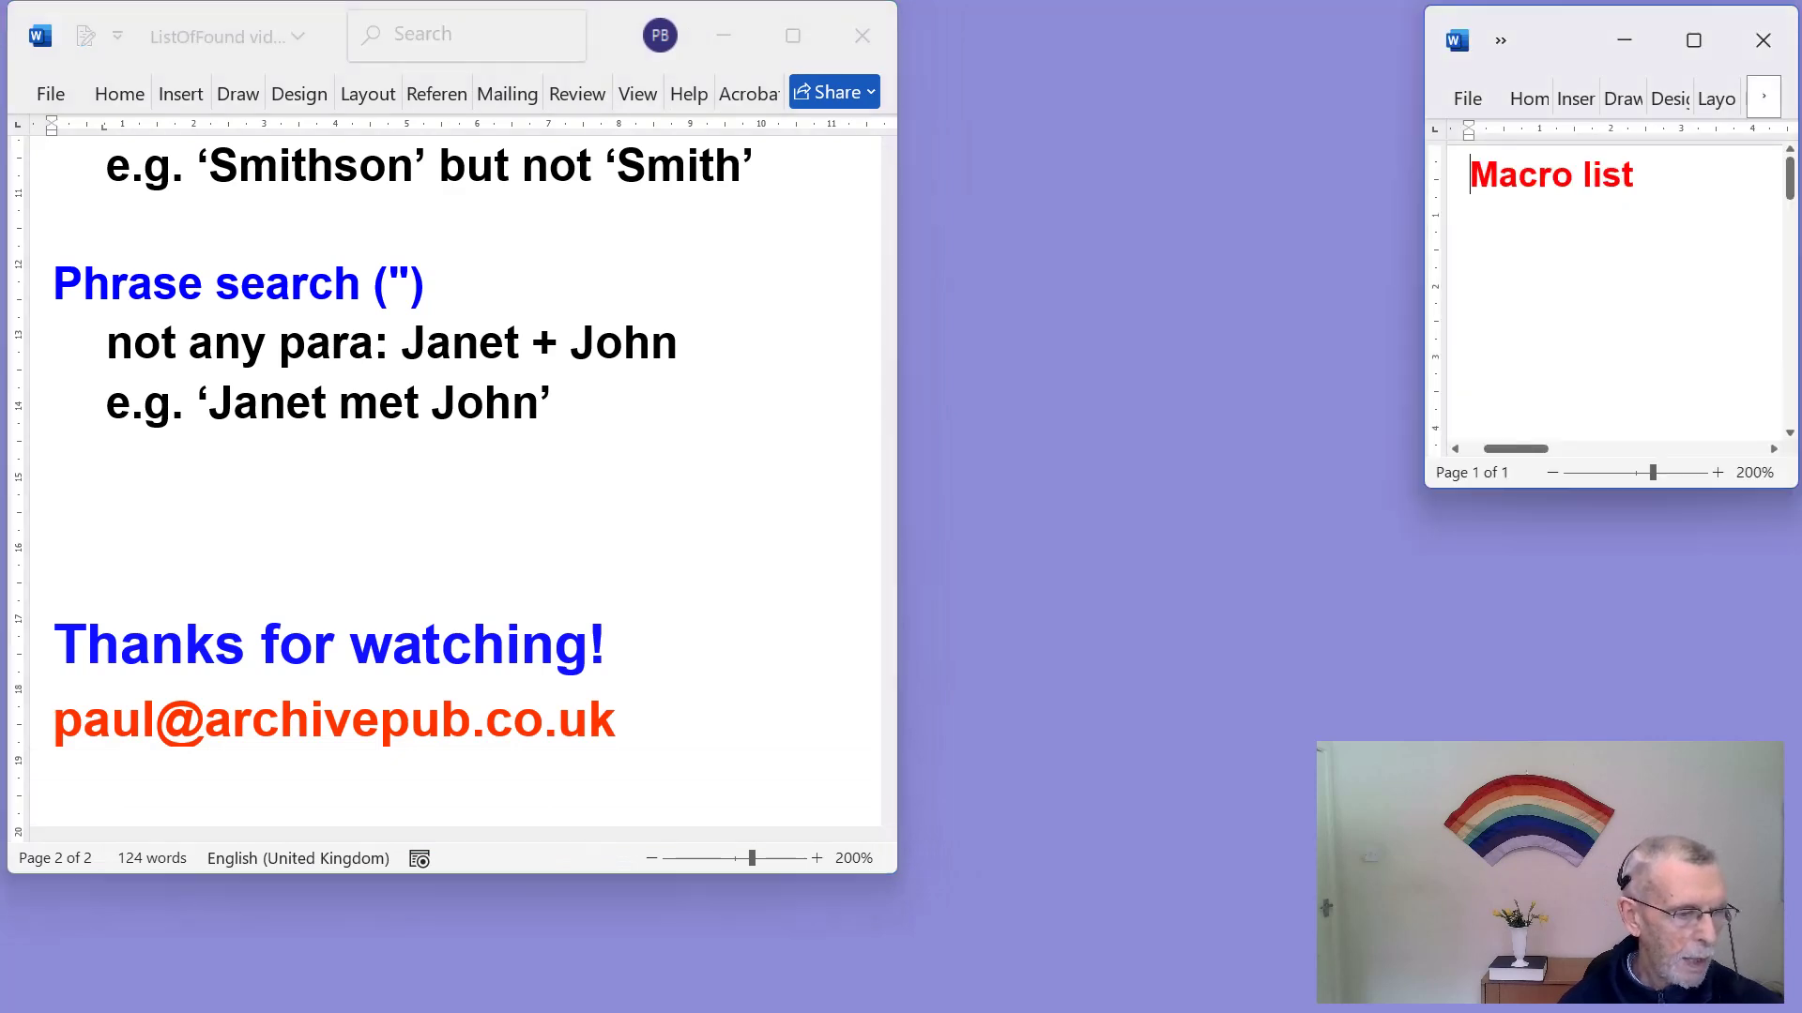
{"action": "key", "text": "alt+Tab"}
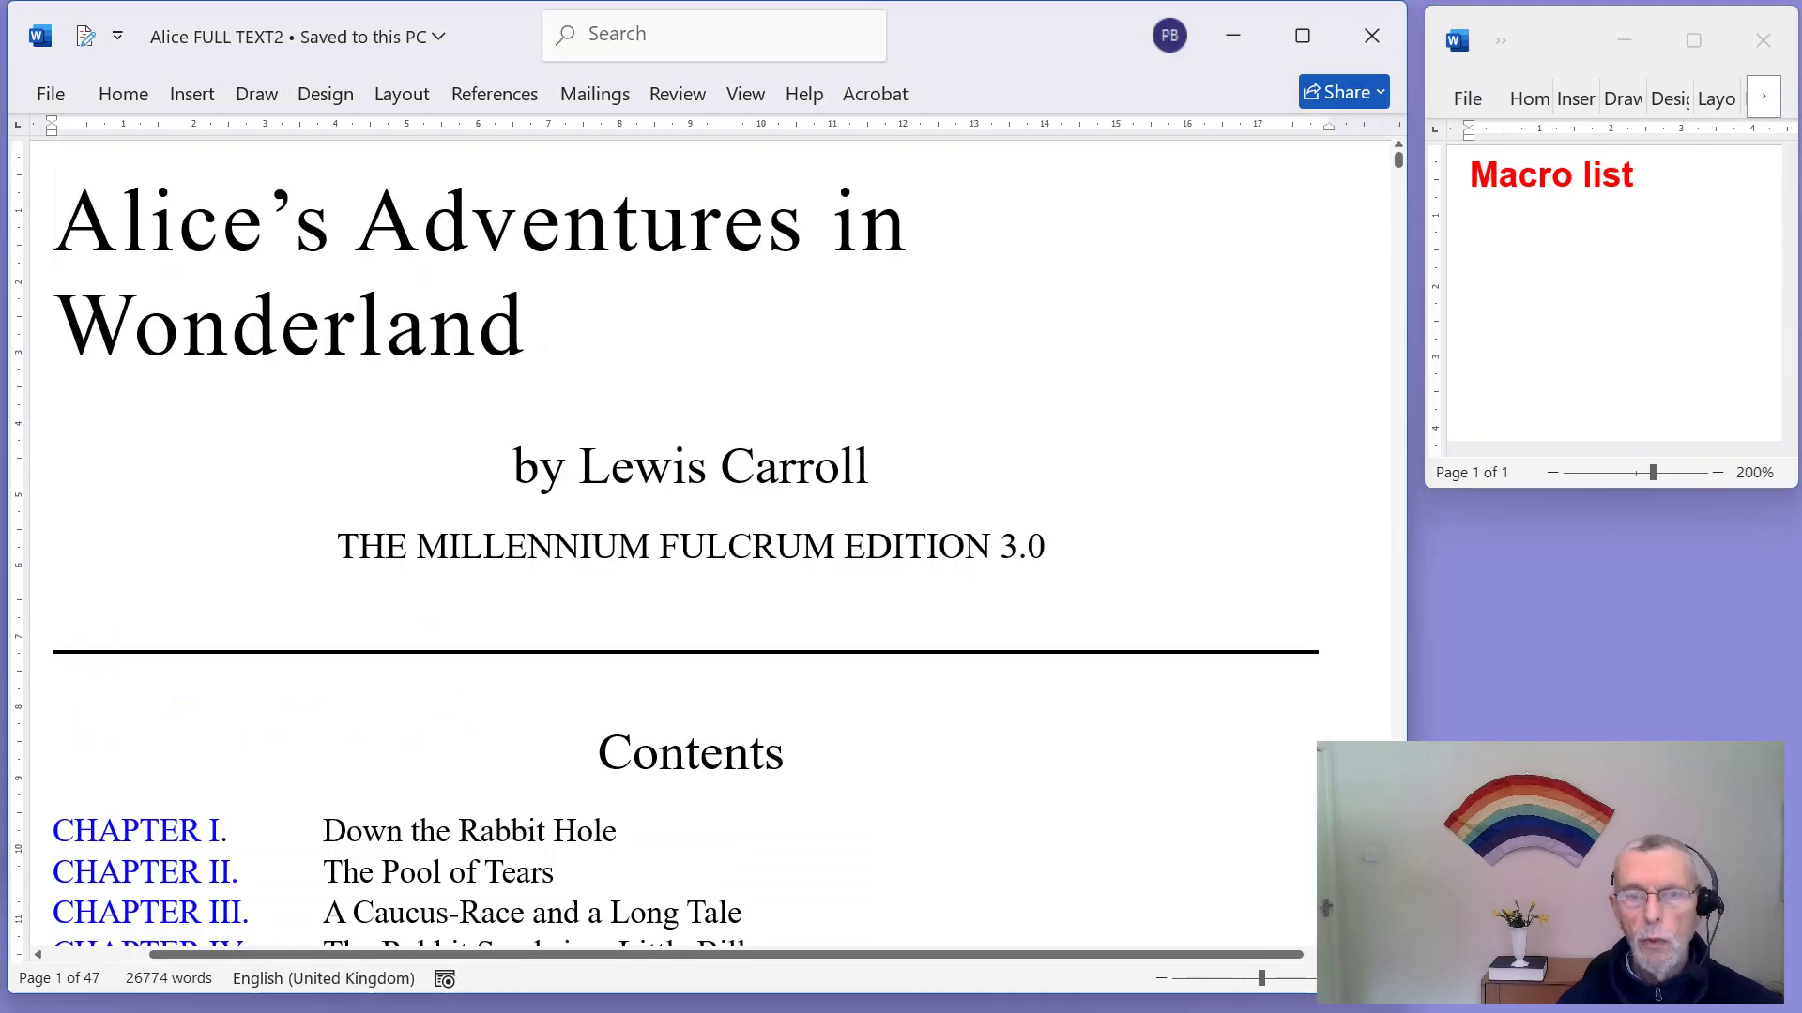
{"action": "scroll", "coordinate": [703, 545], "scroll_direction": "down", "scroll_amount": 2}
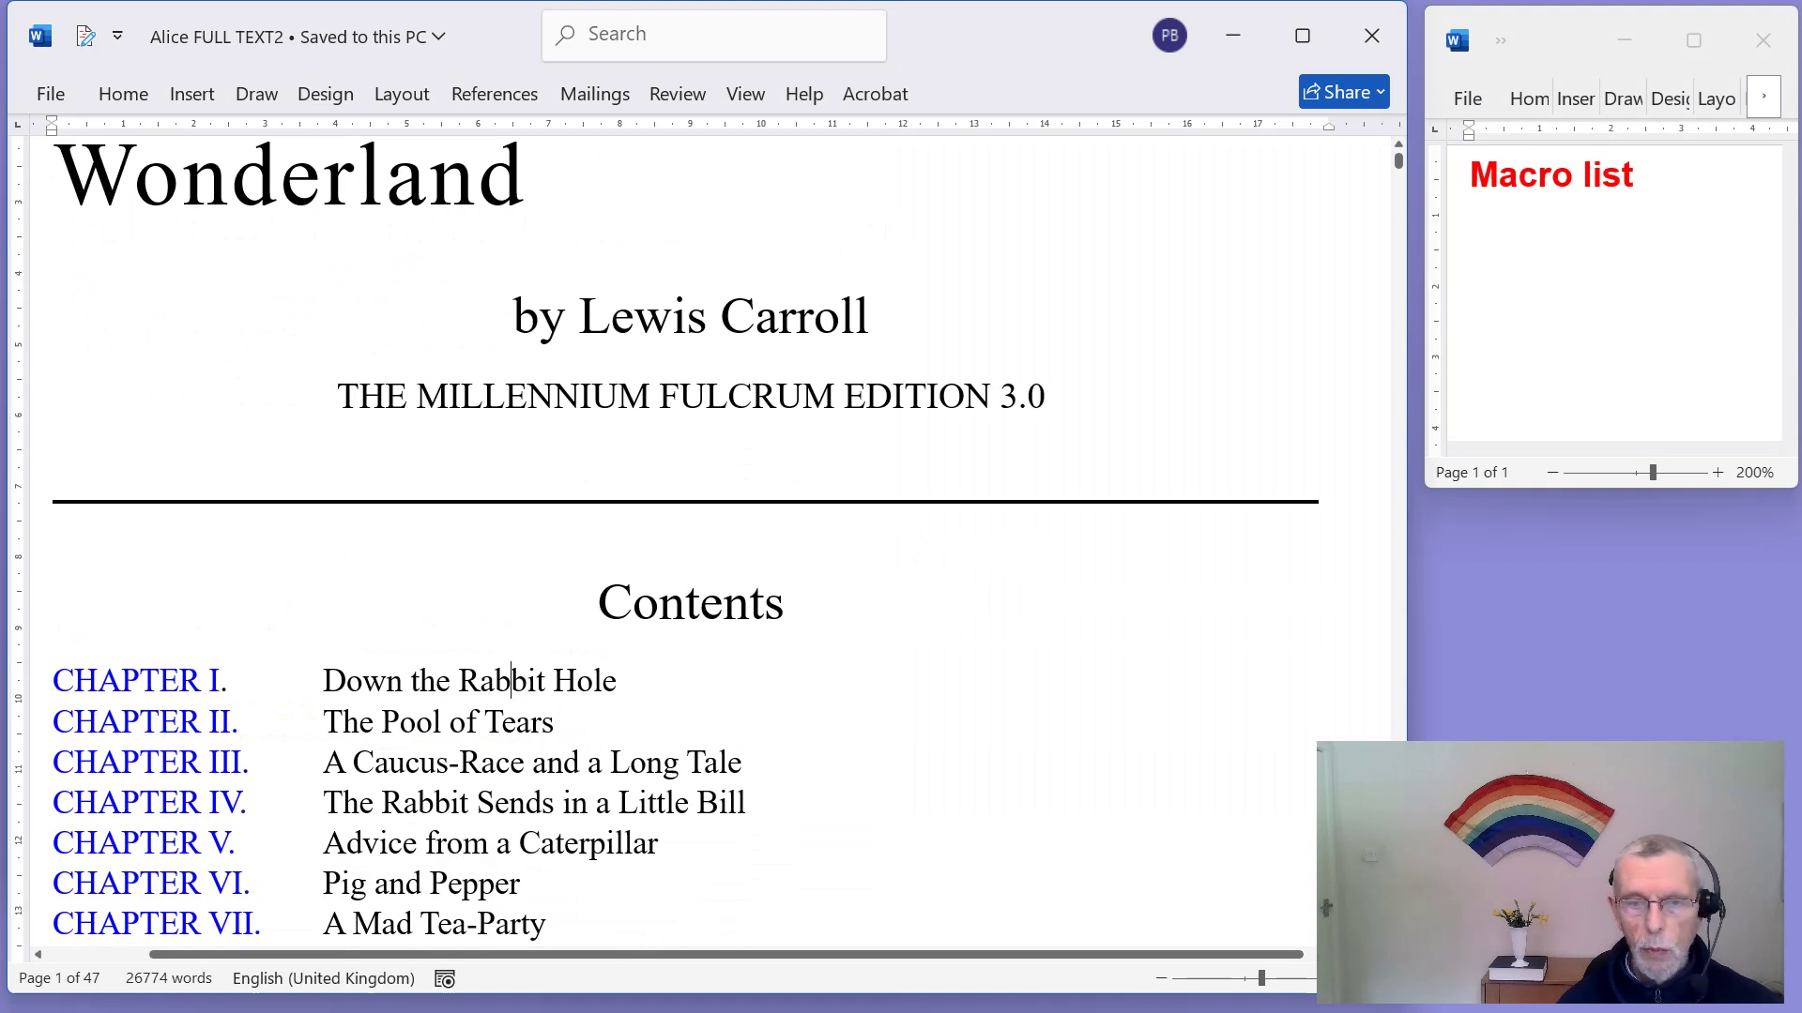
{"action": "key", "text": "shift+Right"}
{"action": "key", "text": "shift+Right"}
{"action": "key", "text": "shift+Right"}
{"action": "key", "text": "shift+Right"}
{"action": "key", "text": "shift+Right"}
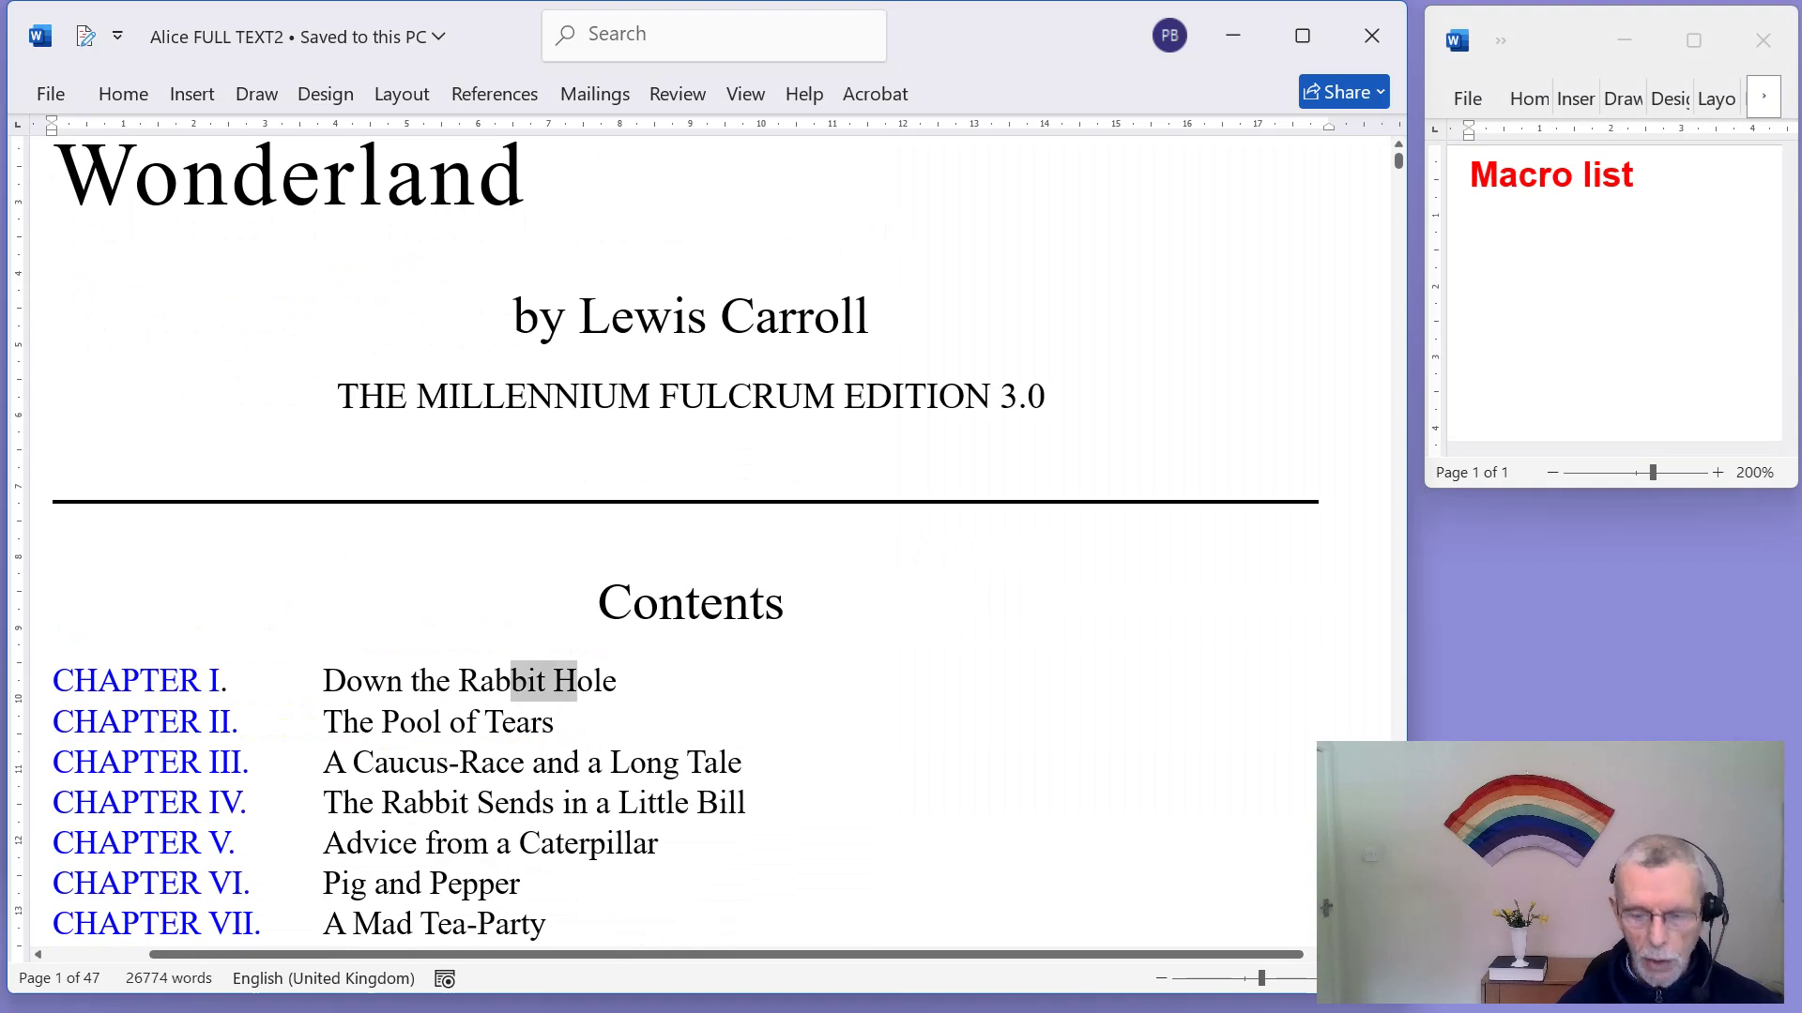
{"action": "key", "text": "ctrl+alt+l"}
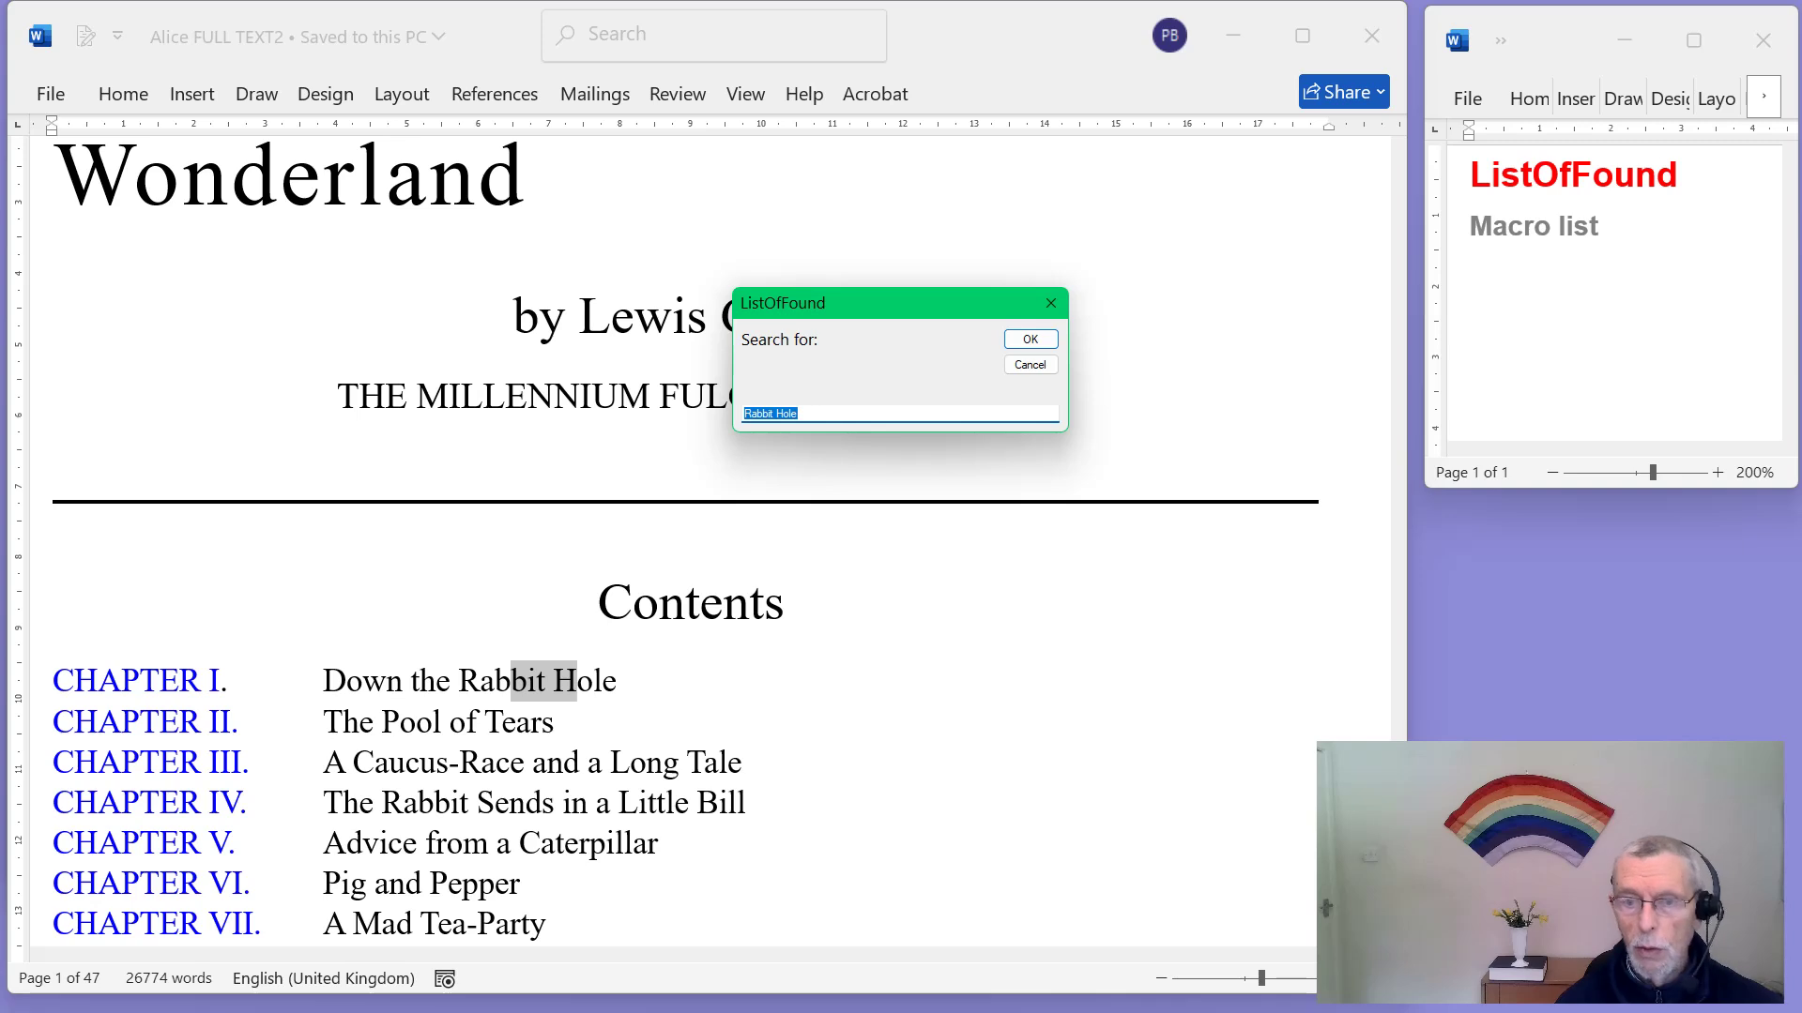
{"action": "key", "text": "Return"}
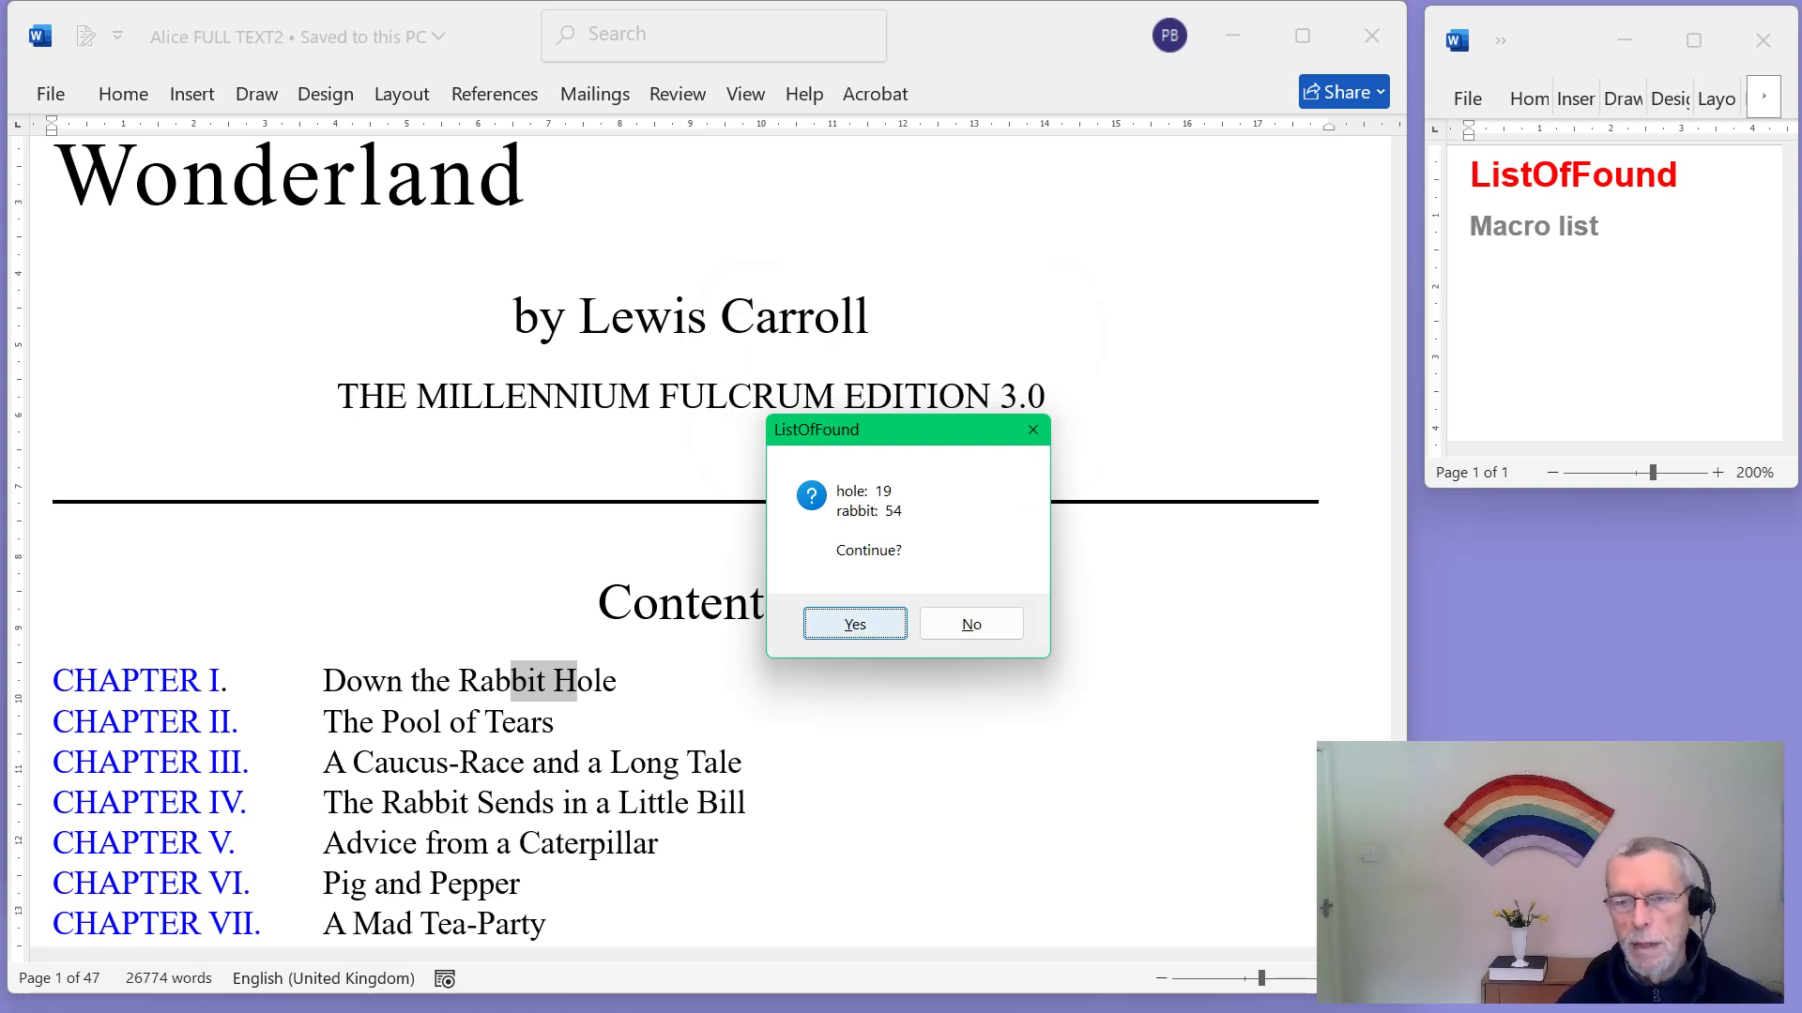
{"action": "key", "text": "Return"}
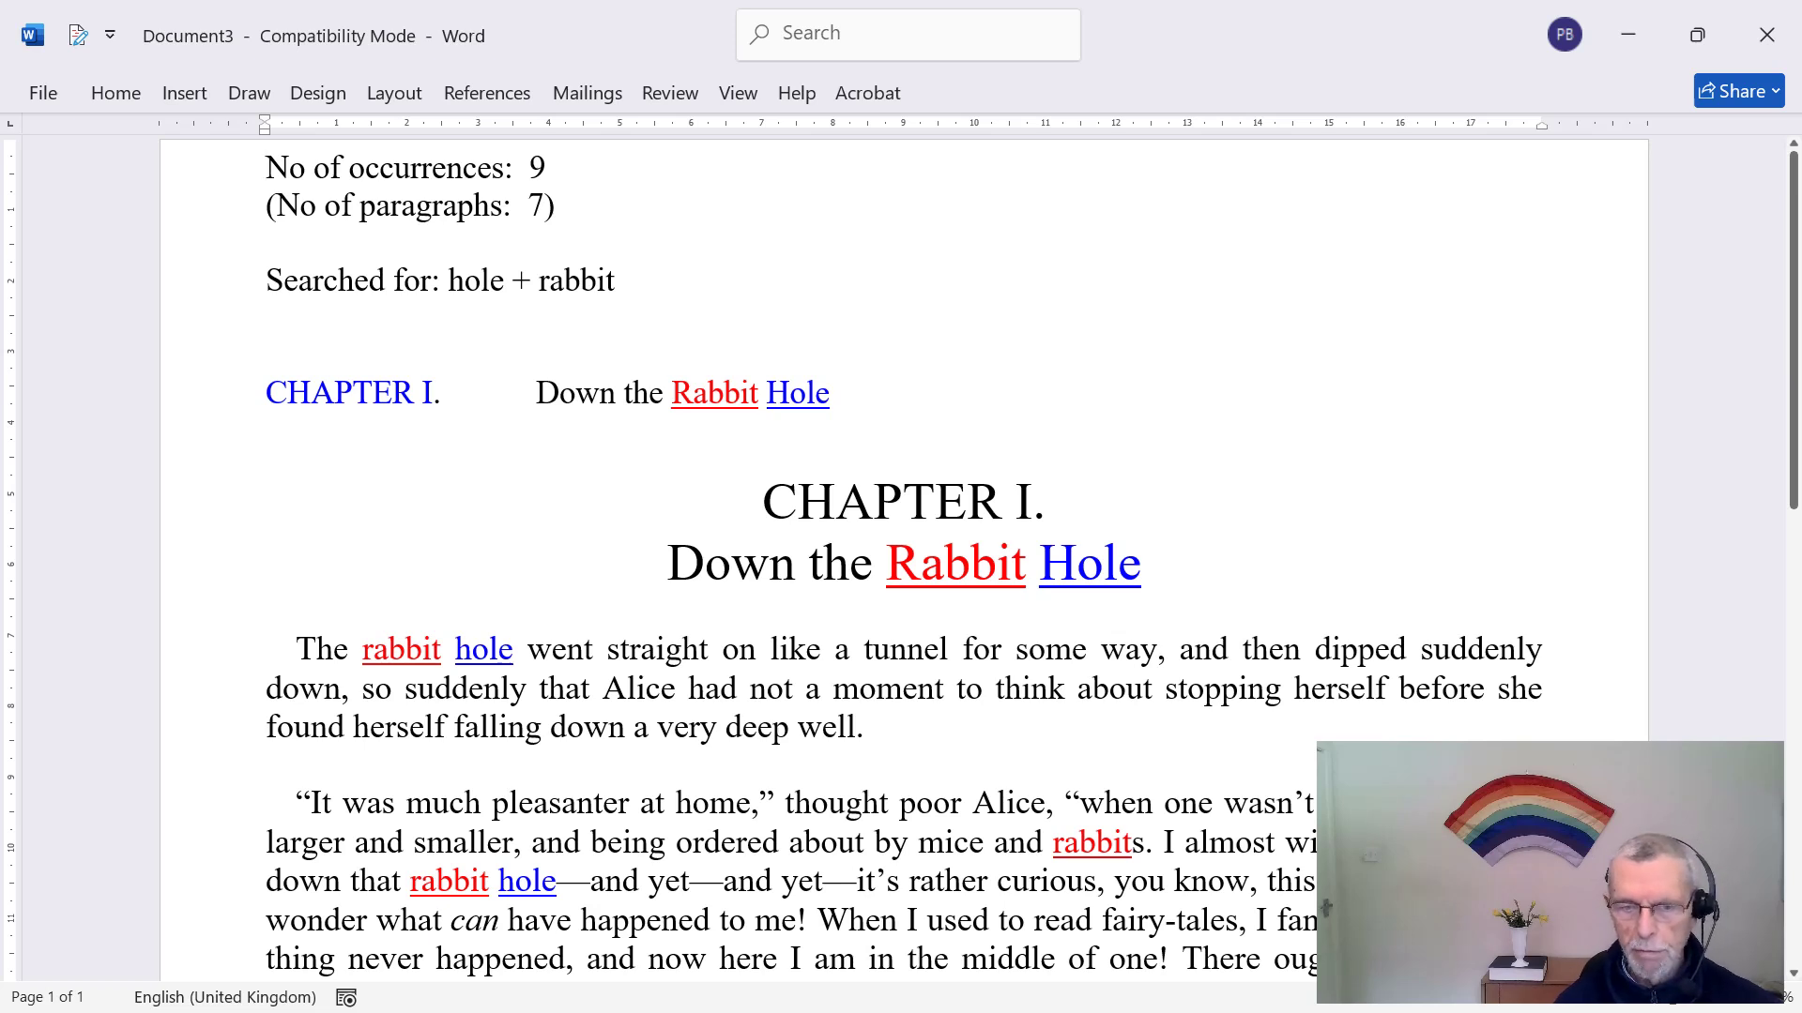
Step: Examine the coloured rabbit and hole matches down to the endnotes and footnotes, and close the results document without saving
{"action": "scroll", "coordinate": [901, 563], "scroll_direction": "down", "scroll_amount": 2}
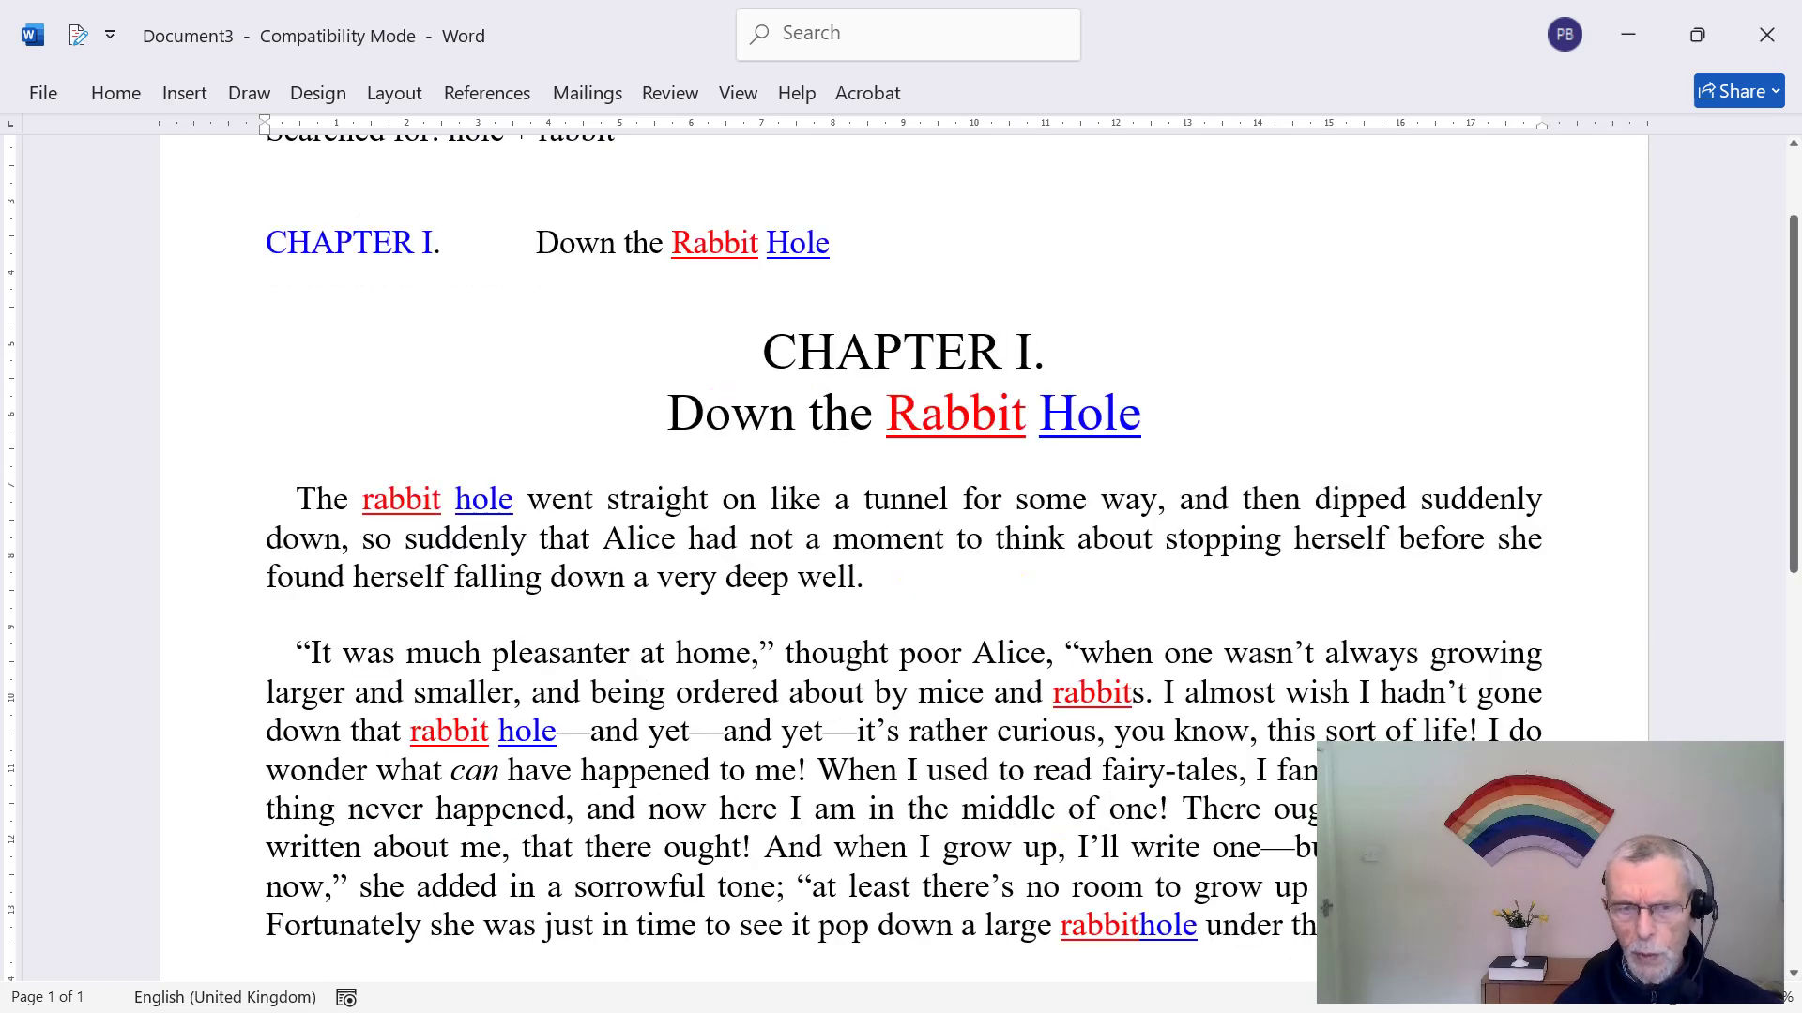
{"action": "scroll", "coordinate": [900, 563], "scroll_direction": "down", "scroll_amount": 2}
{"action": "left_click_drag", "start_coordinate": [1257, 775], "coordinate": [994, 775]}
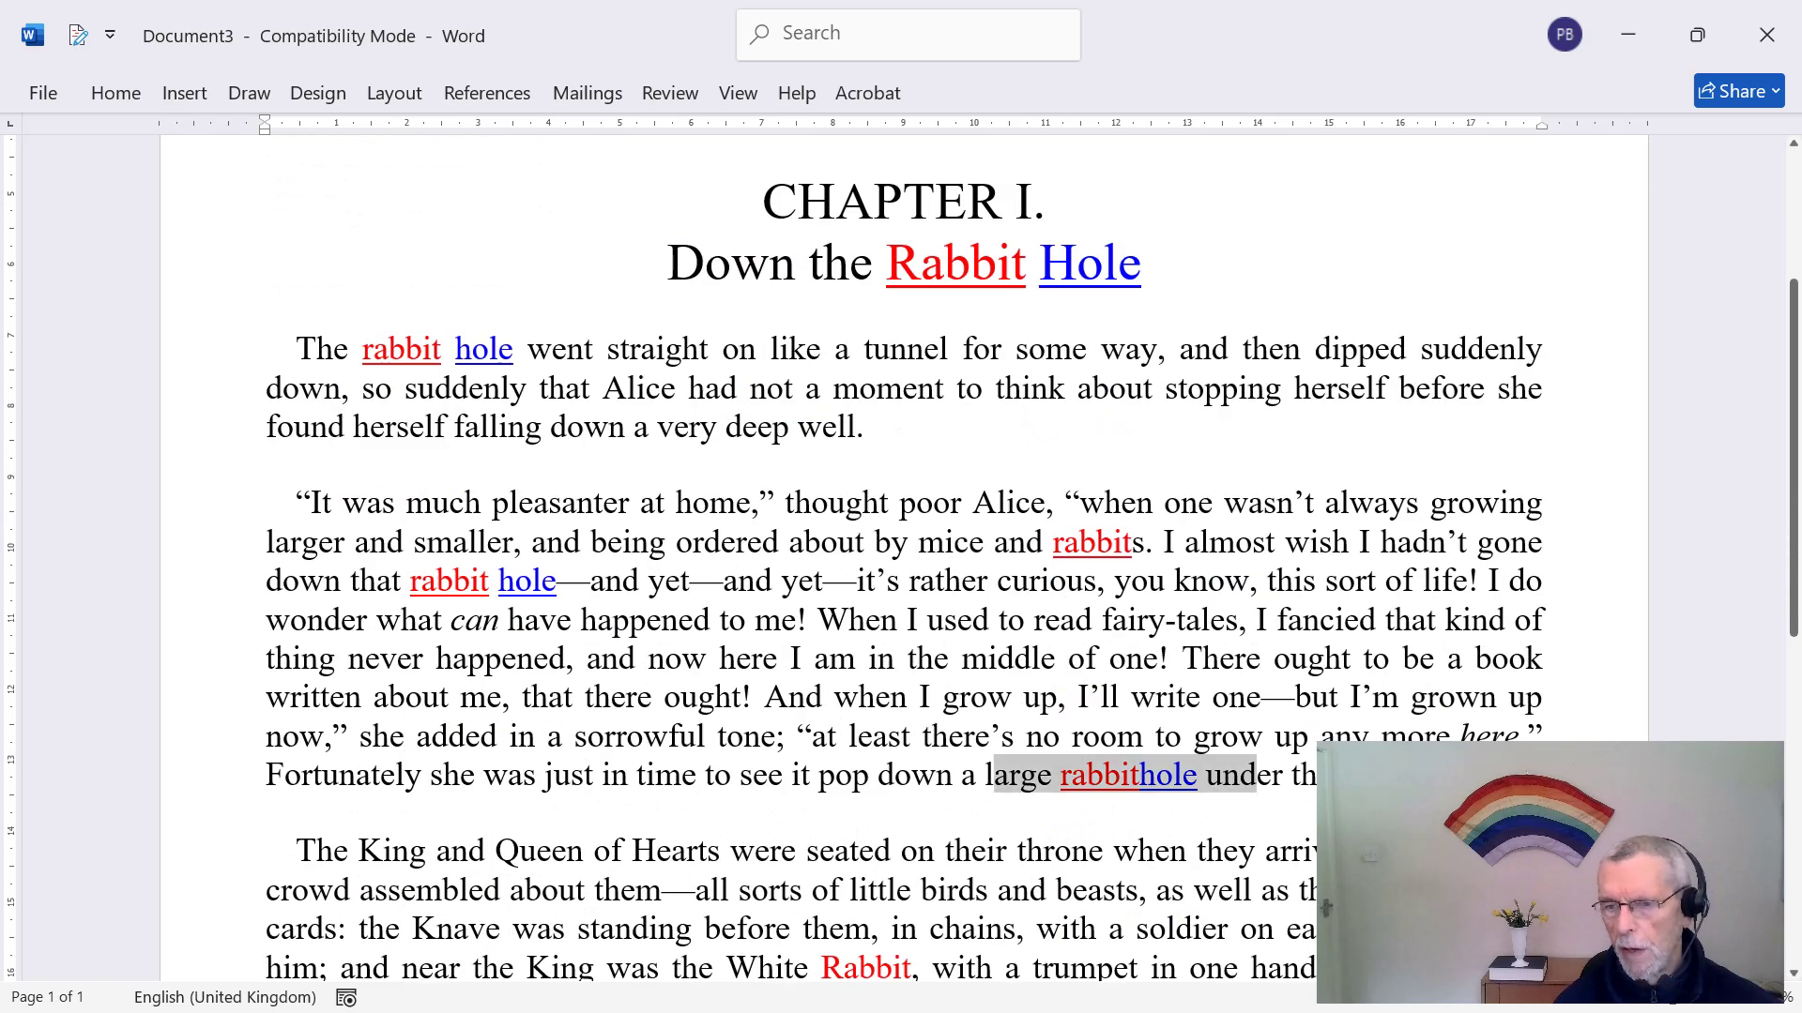
{"action": "left_click", "coordinate": [1186, 697]}
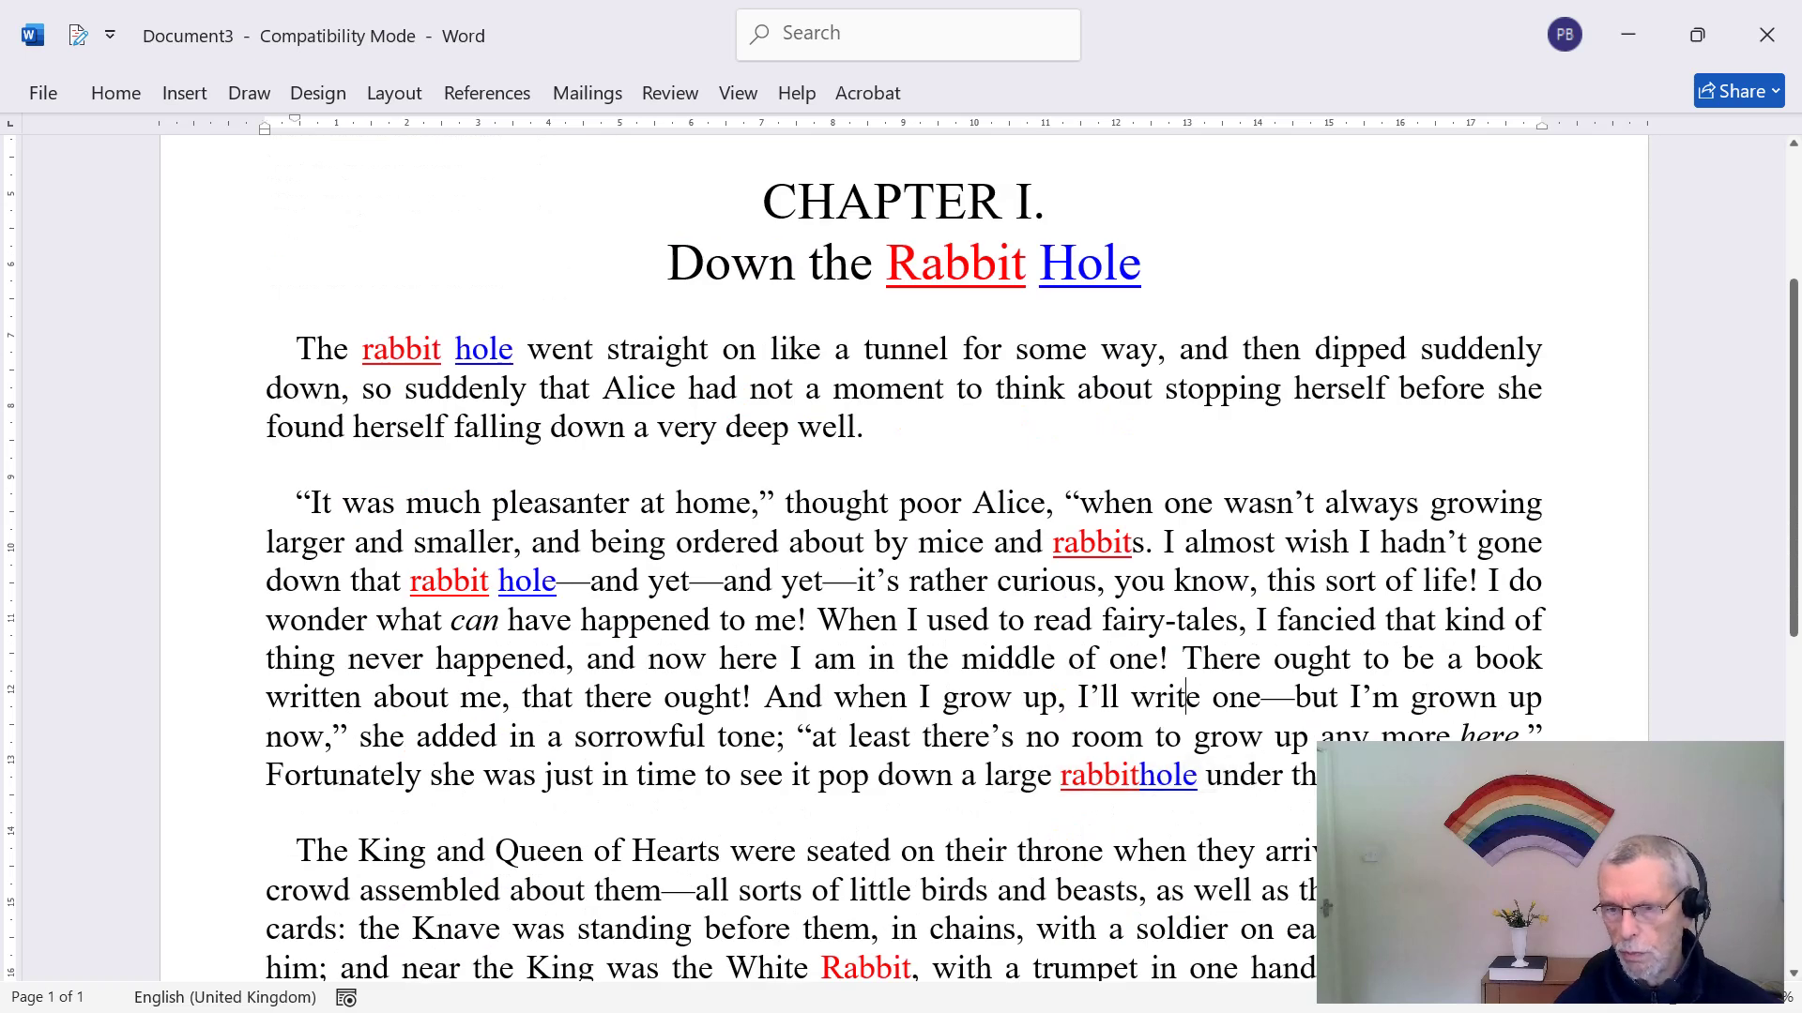
{"action": "scroll", "coordinate": [901, 564], "scroll_direction": "down", "scroll_amount": 4}
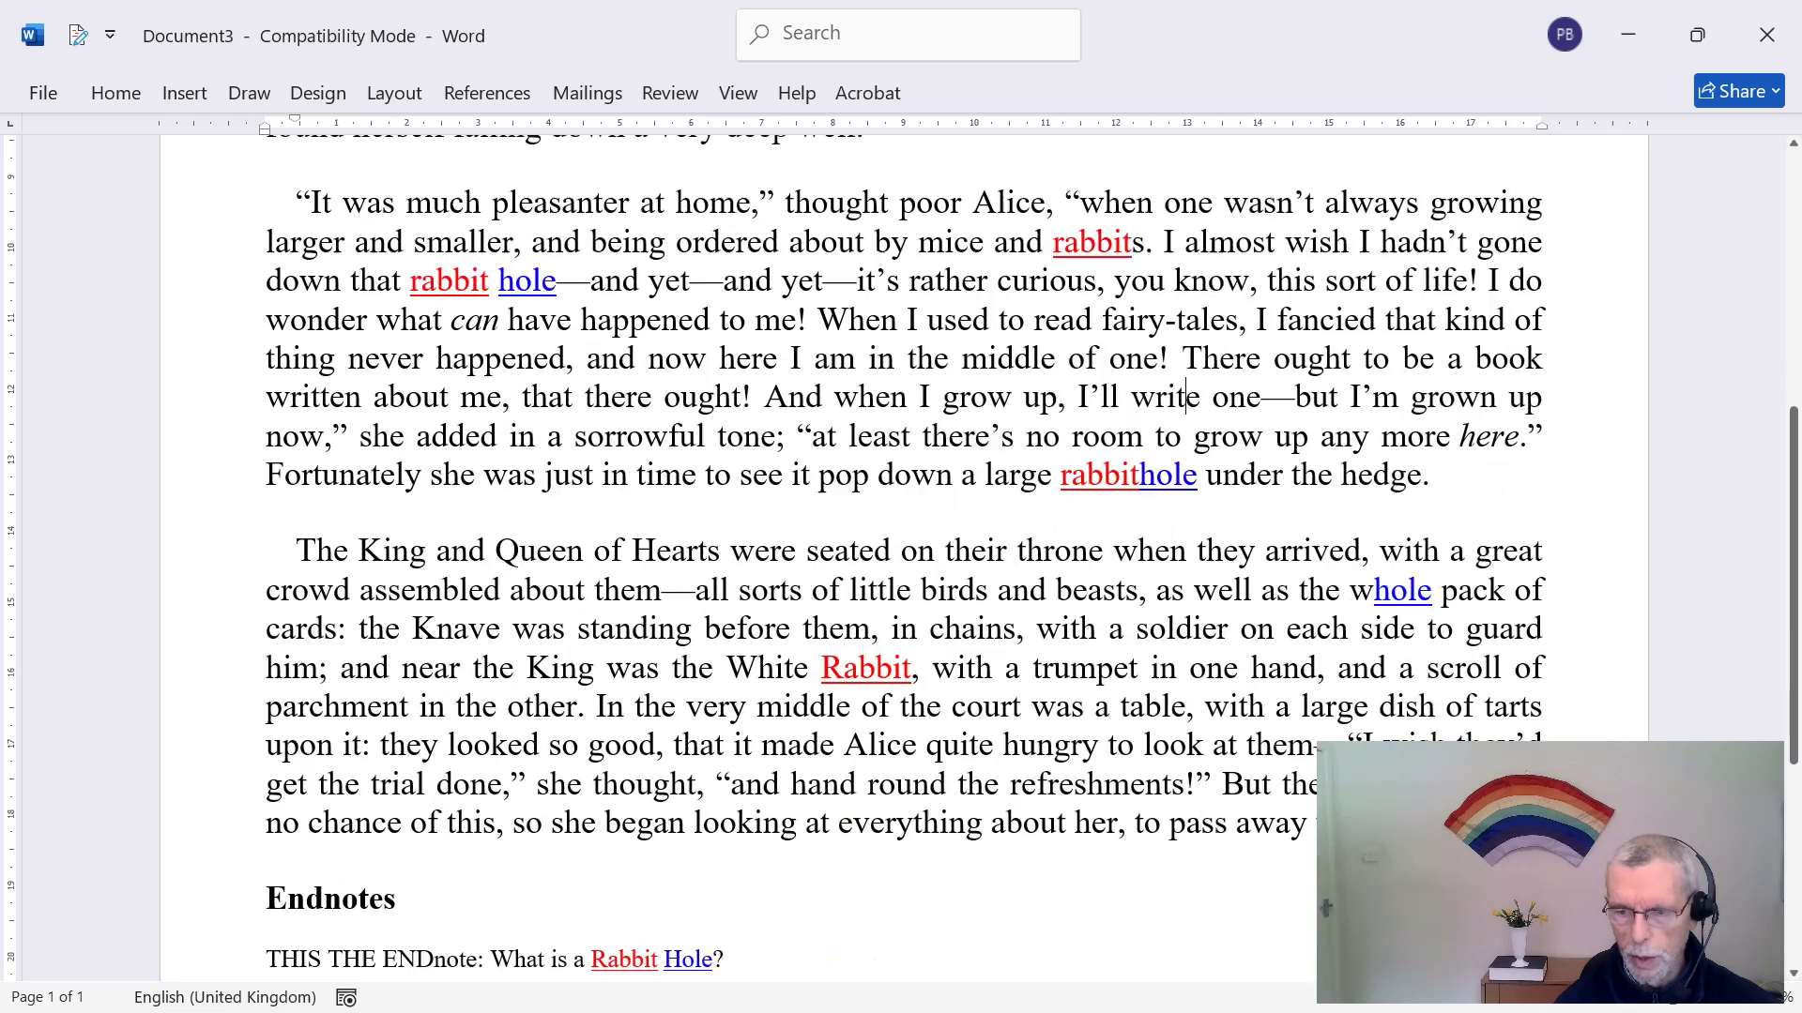
{"action": "scroll", "coordinate": [901, 563], "scroll_direction": "down", "scroll_amount": 6}
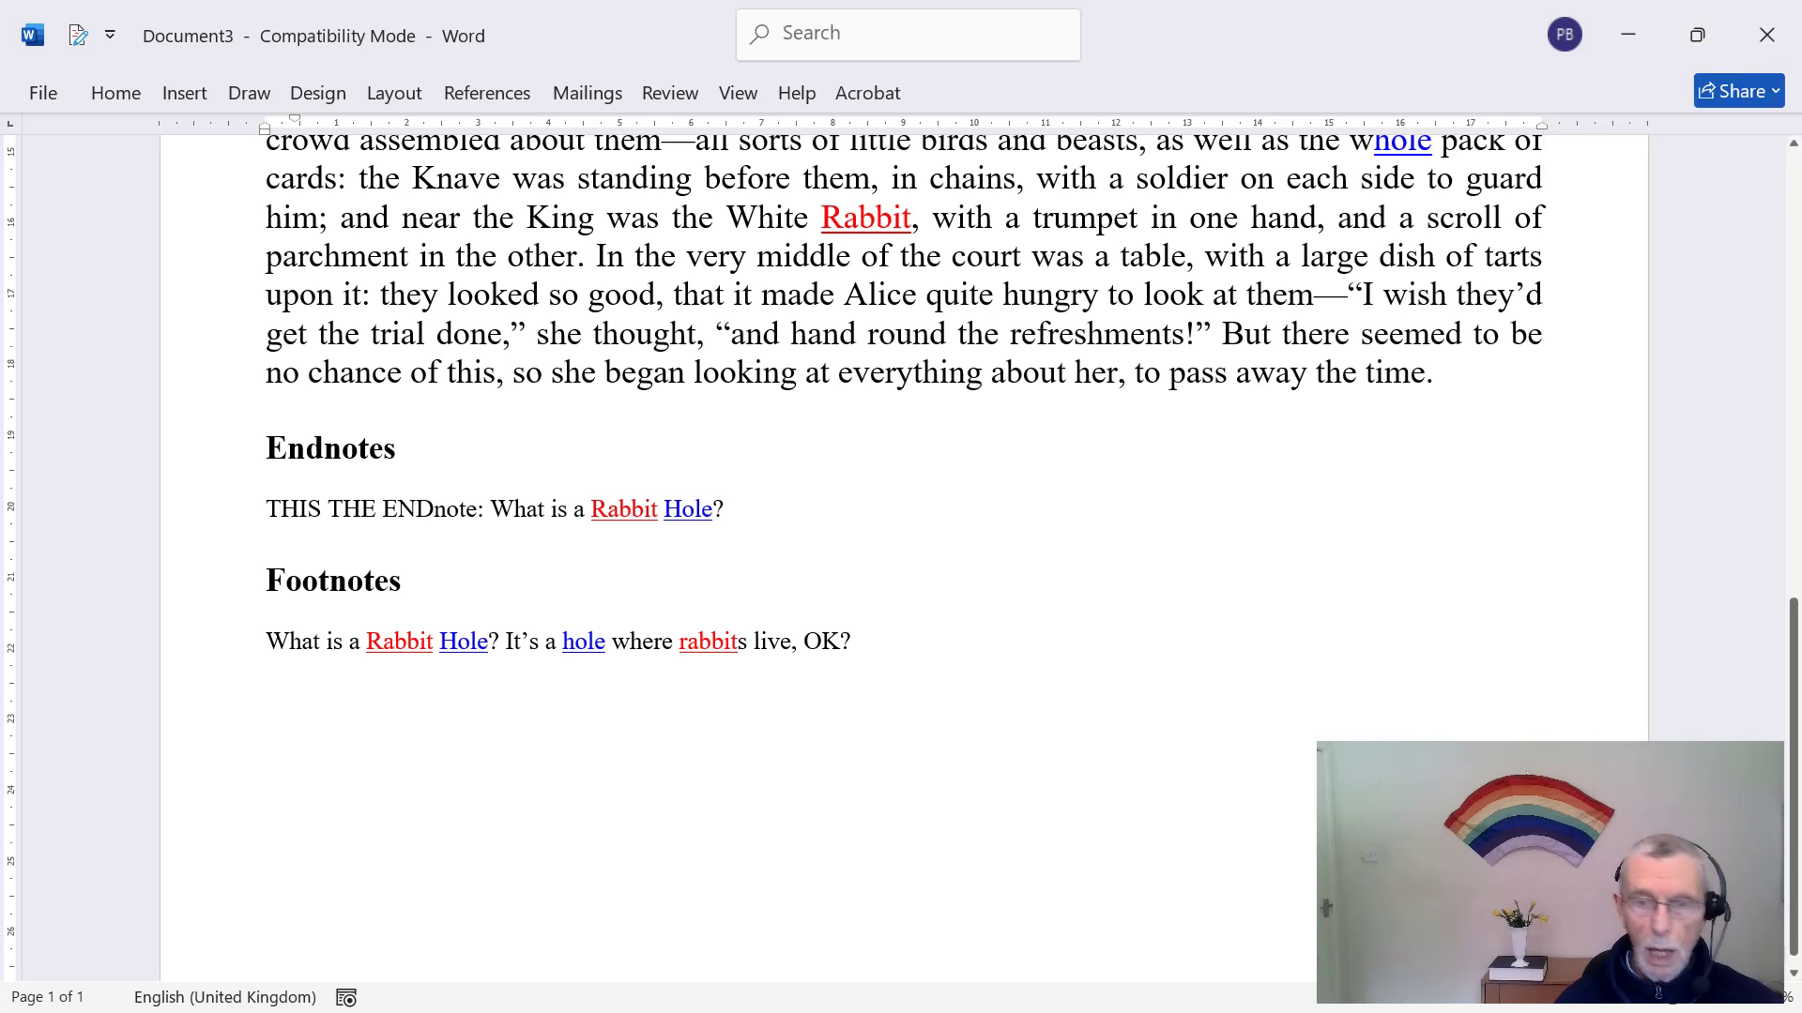
{"action": "left_click", "coordinate": [1767, 35]}
{"action": "left_click", "coordinate": [1055, 673]}
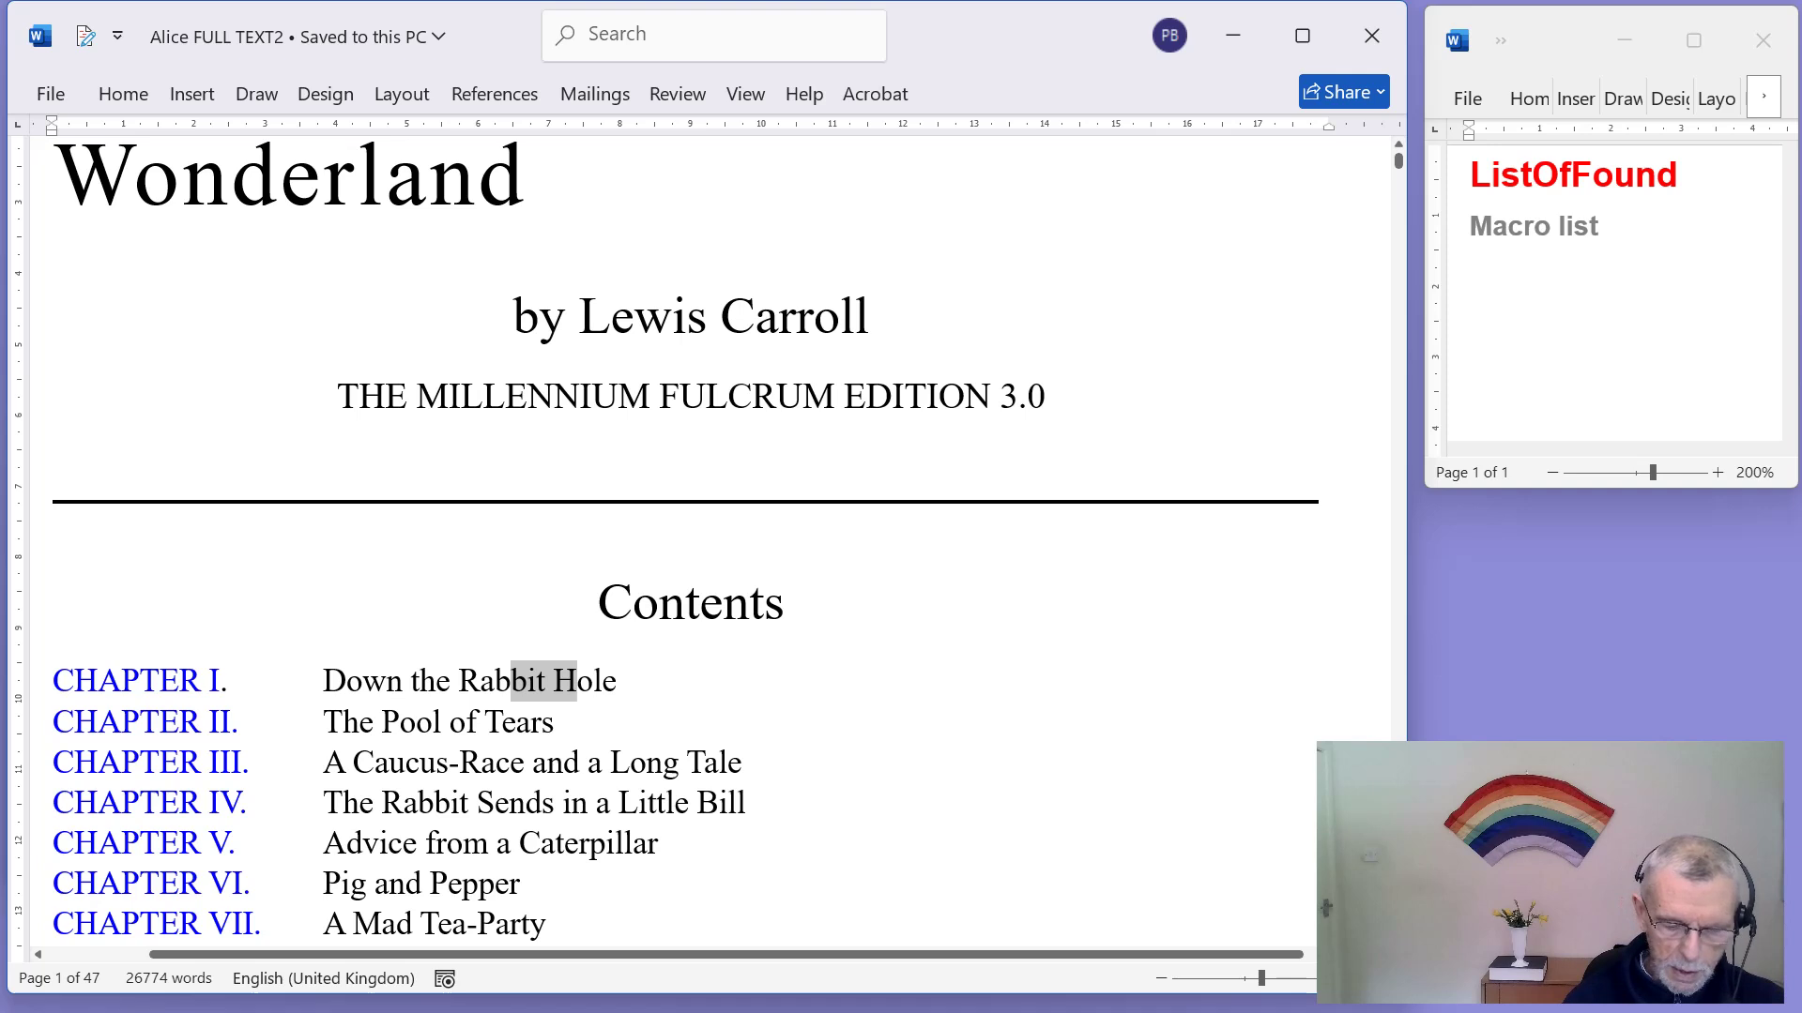
Step: Run ListOfFound again for "Rabbit Hole" and locate the results passage from "there ought!" to "under the hedge" in the Alice text with FindSamePlace
{"action": "key", "text": "Return"}
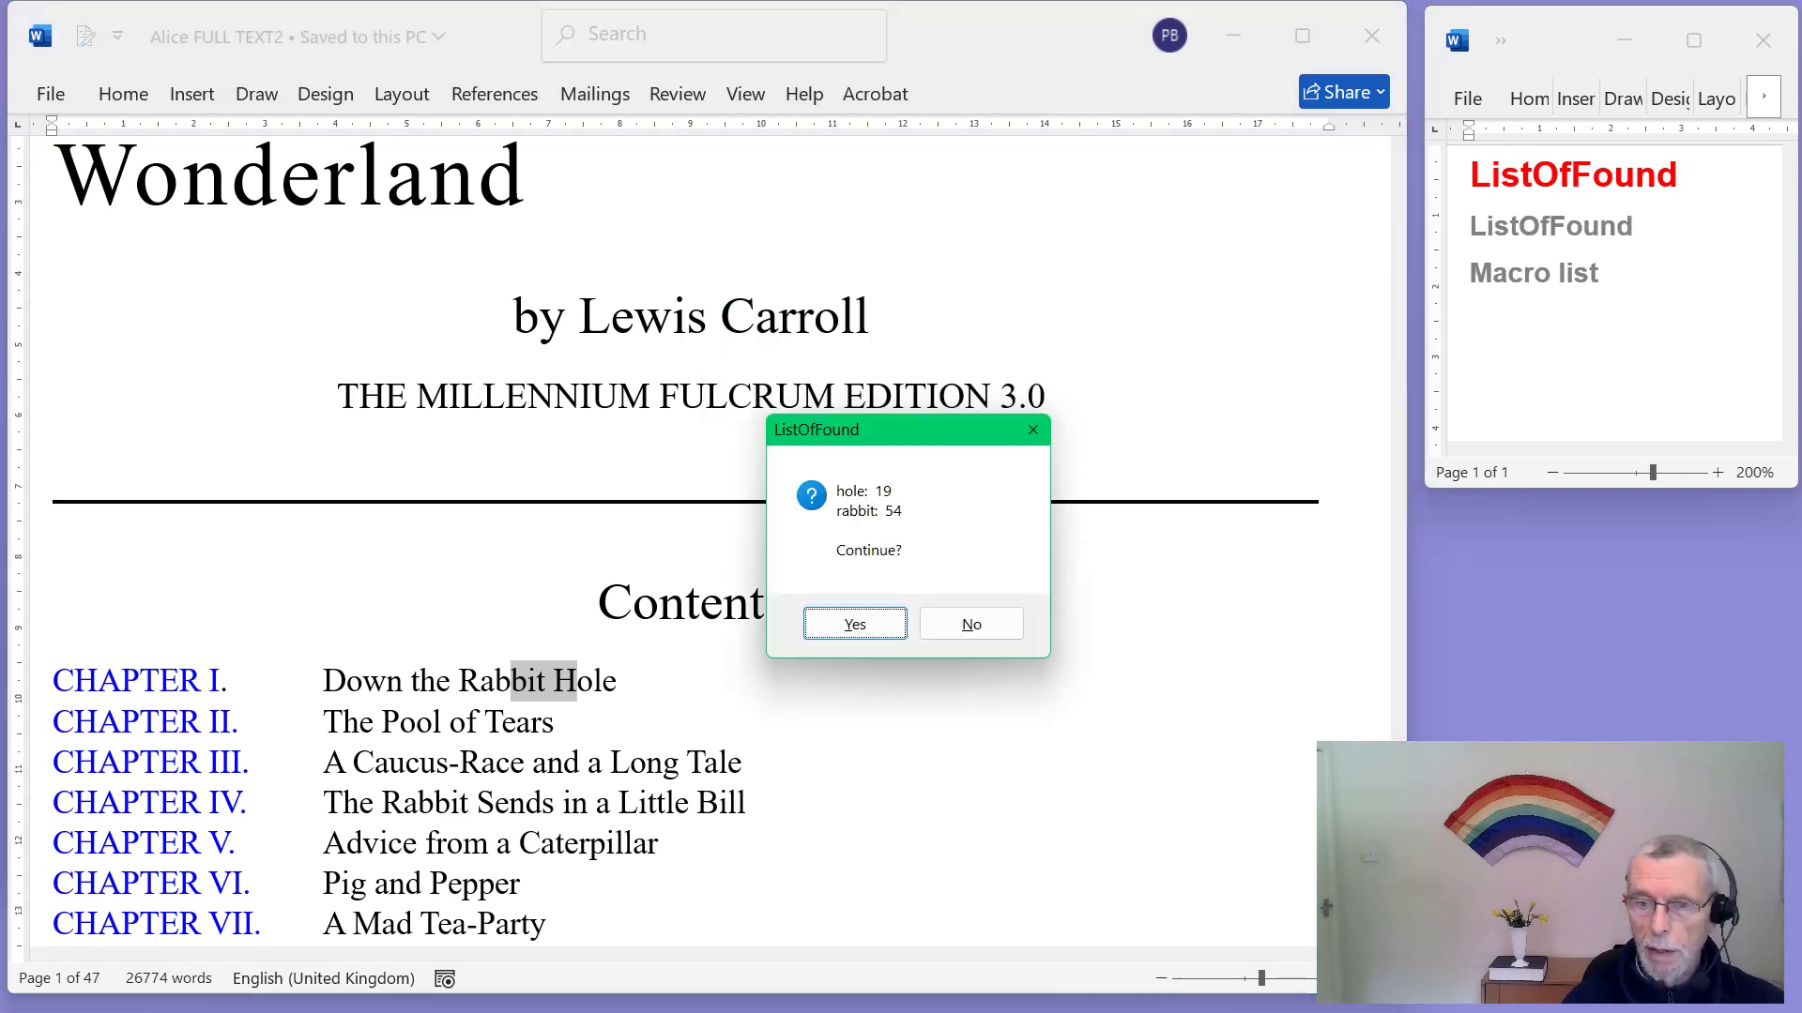
{"action": "key", "text": "Return"}
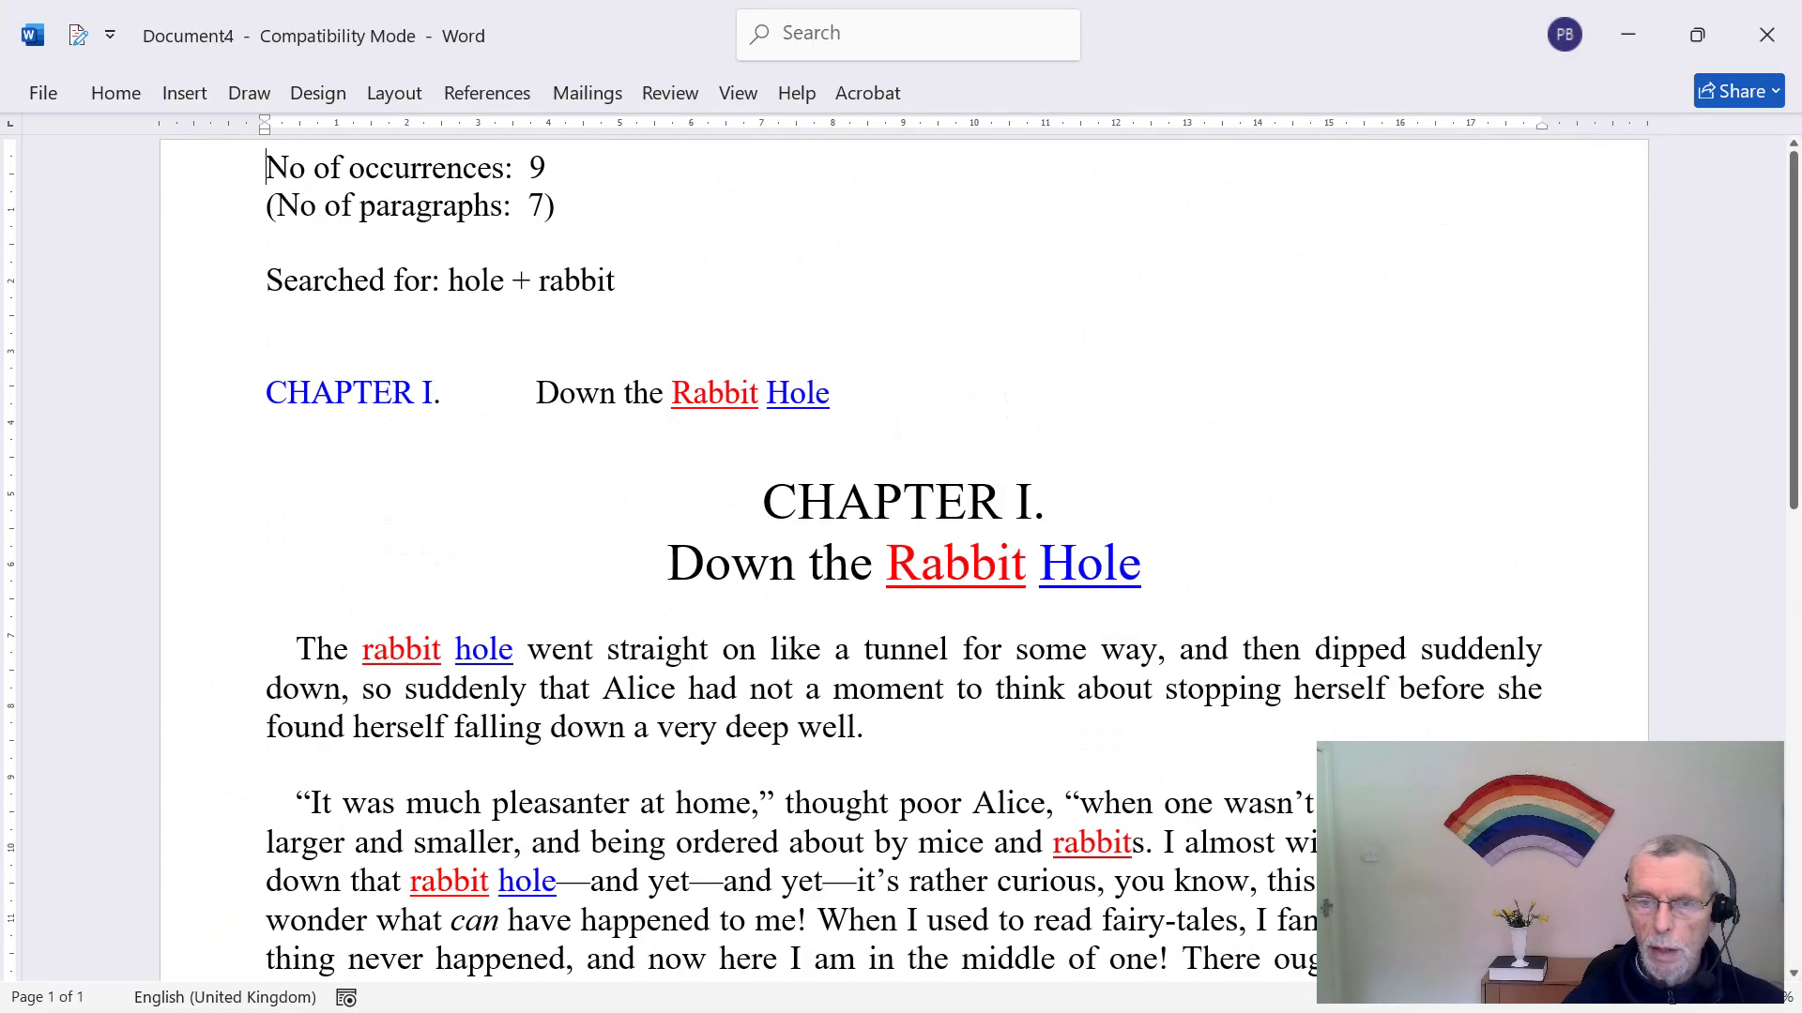
{"action": "left_click_drag", "start_coordinate": [638, 396], "coordinate": [1358, 474]}
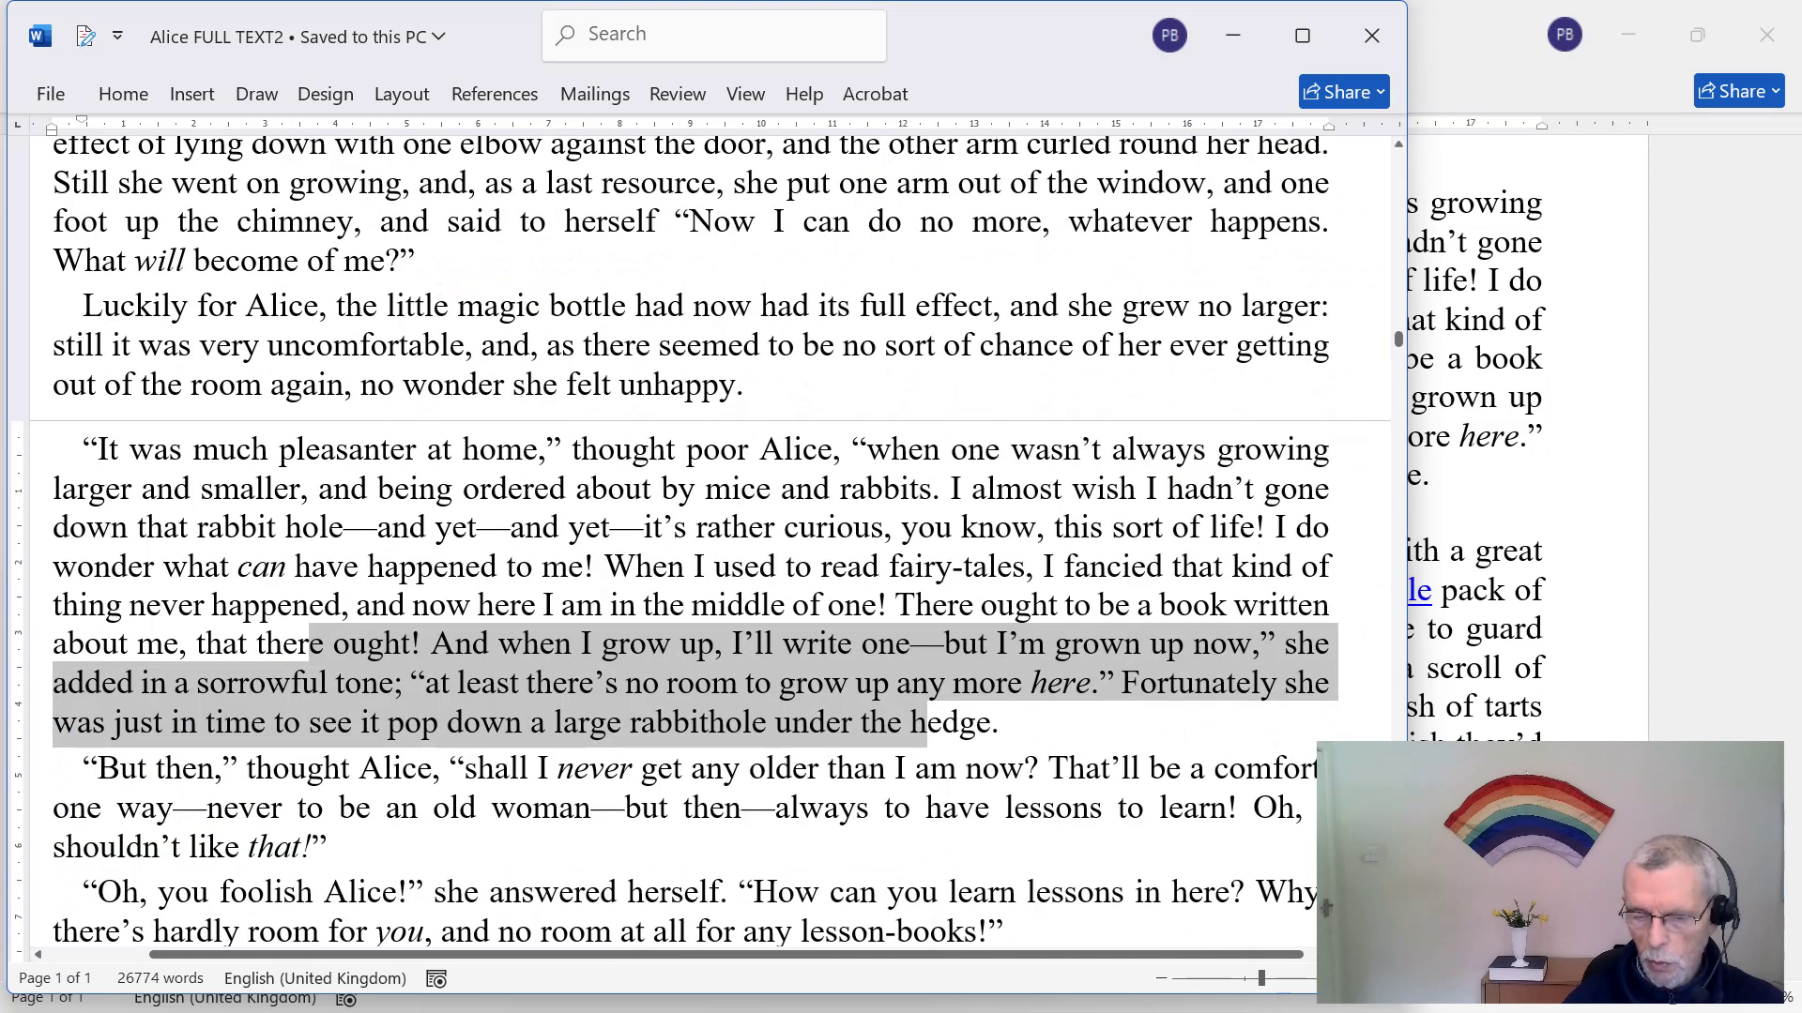
Step: Highlight the located passage in bright green with HighlightPlus, and close the results document without saving
{"action": "key", "text": "ctrl+alt+h"}
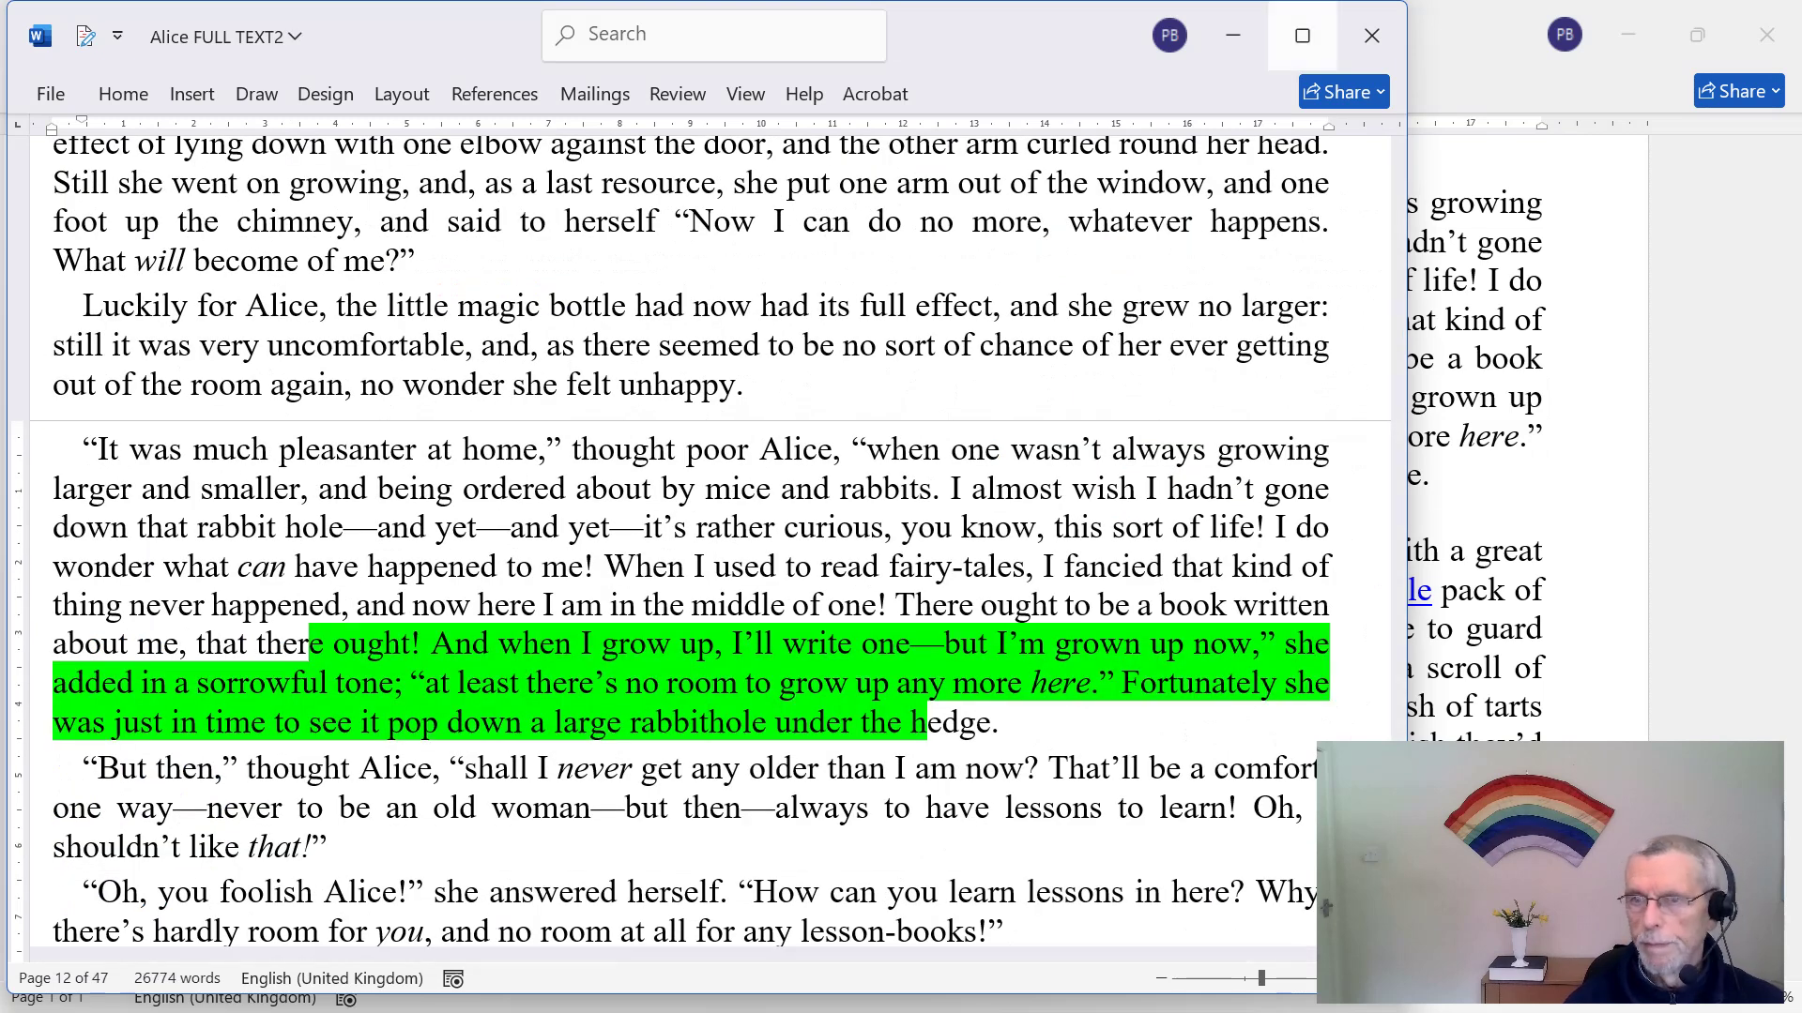
{"action": "left_click", "coordinate": [1233, 35]}
{"action": "left_click", "coordinate": [1767, 35]}
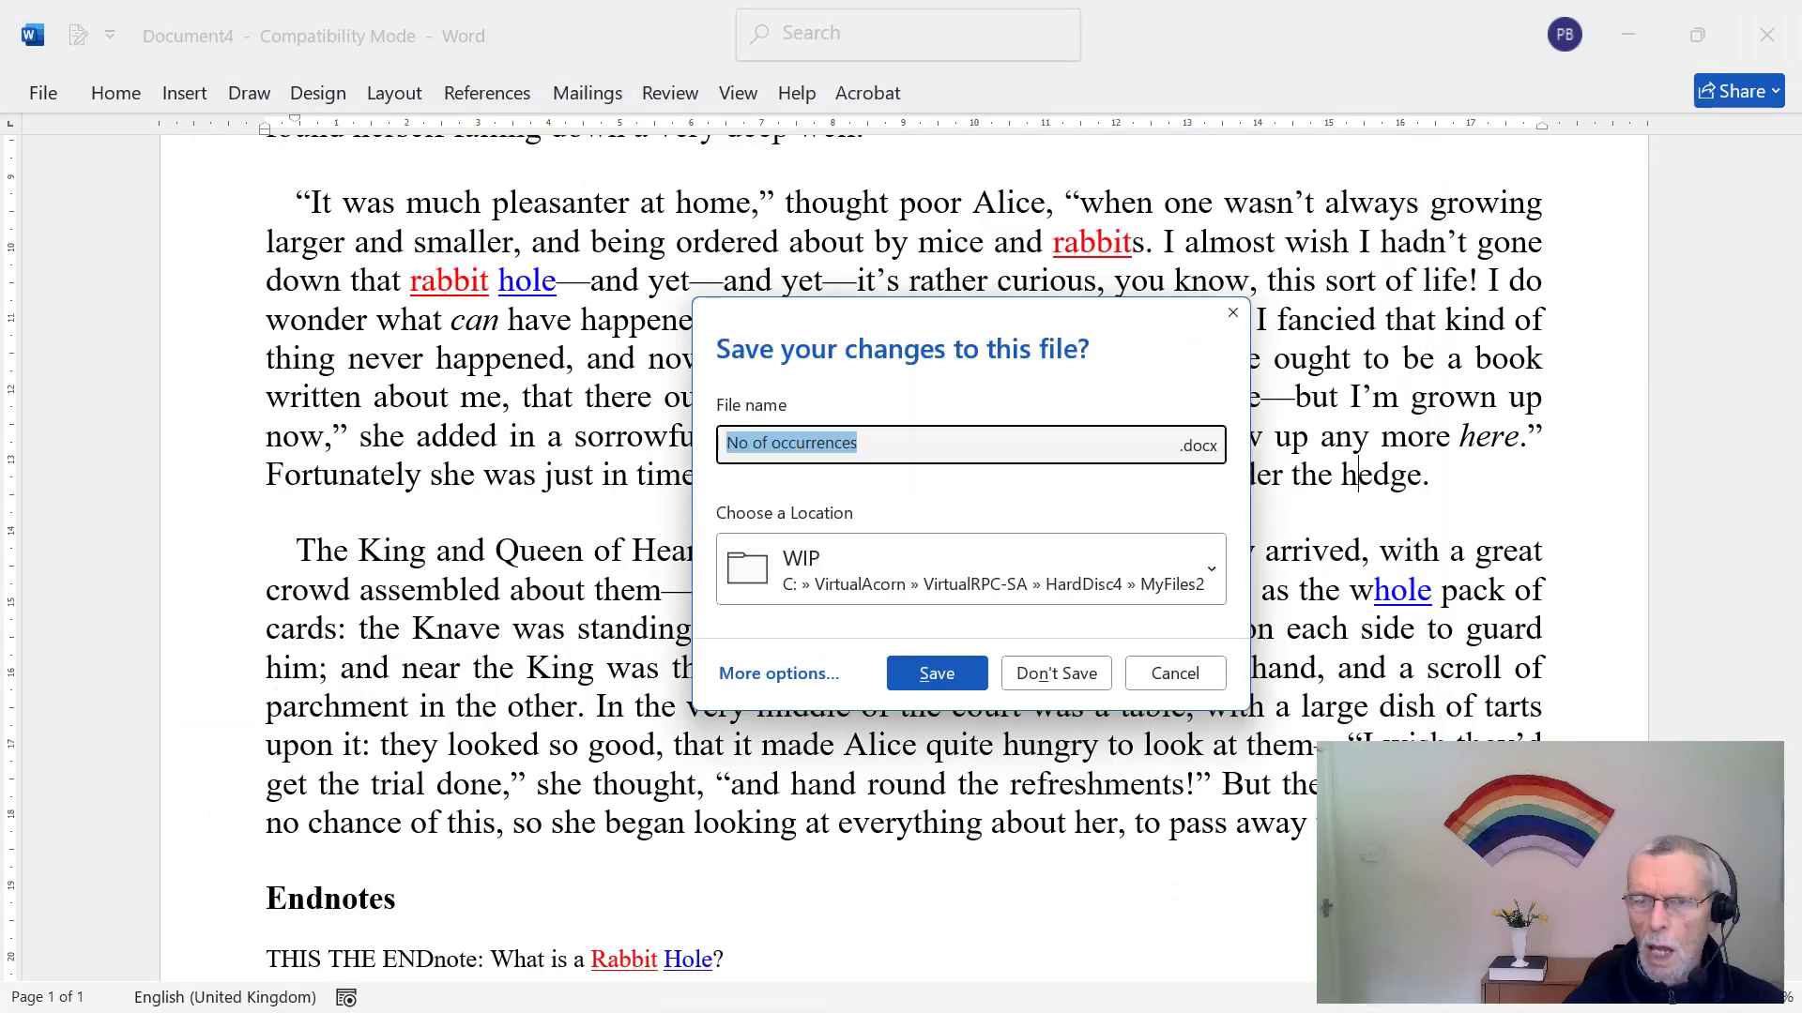
{"action": "left_click", "coordinate": [1056, 674]}
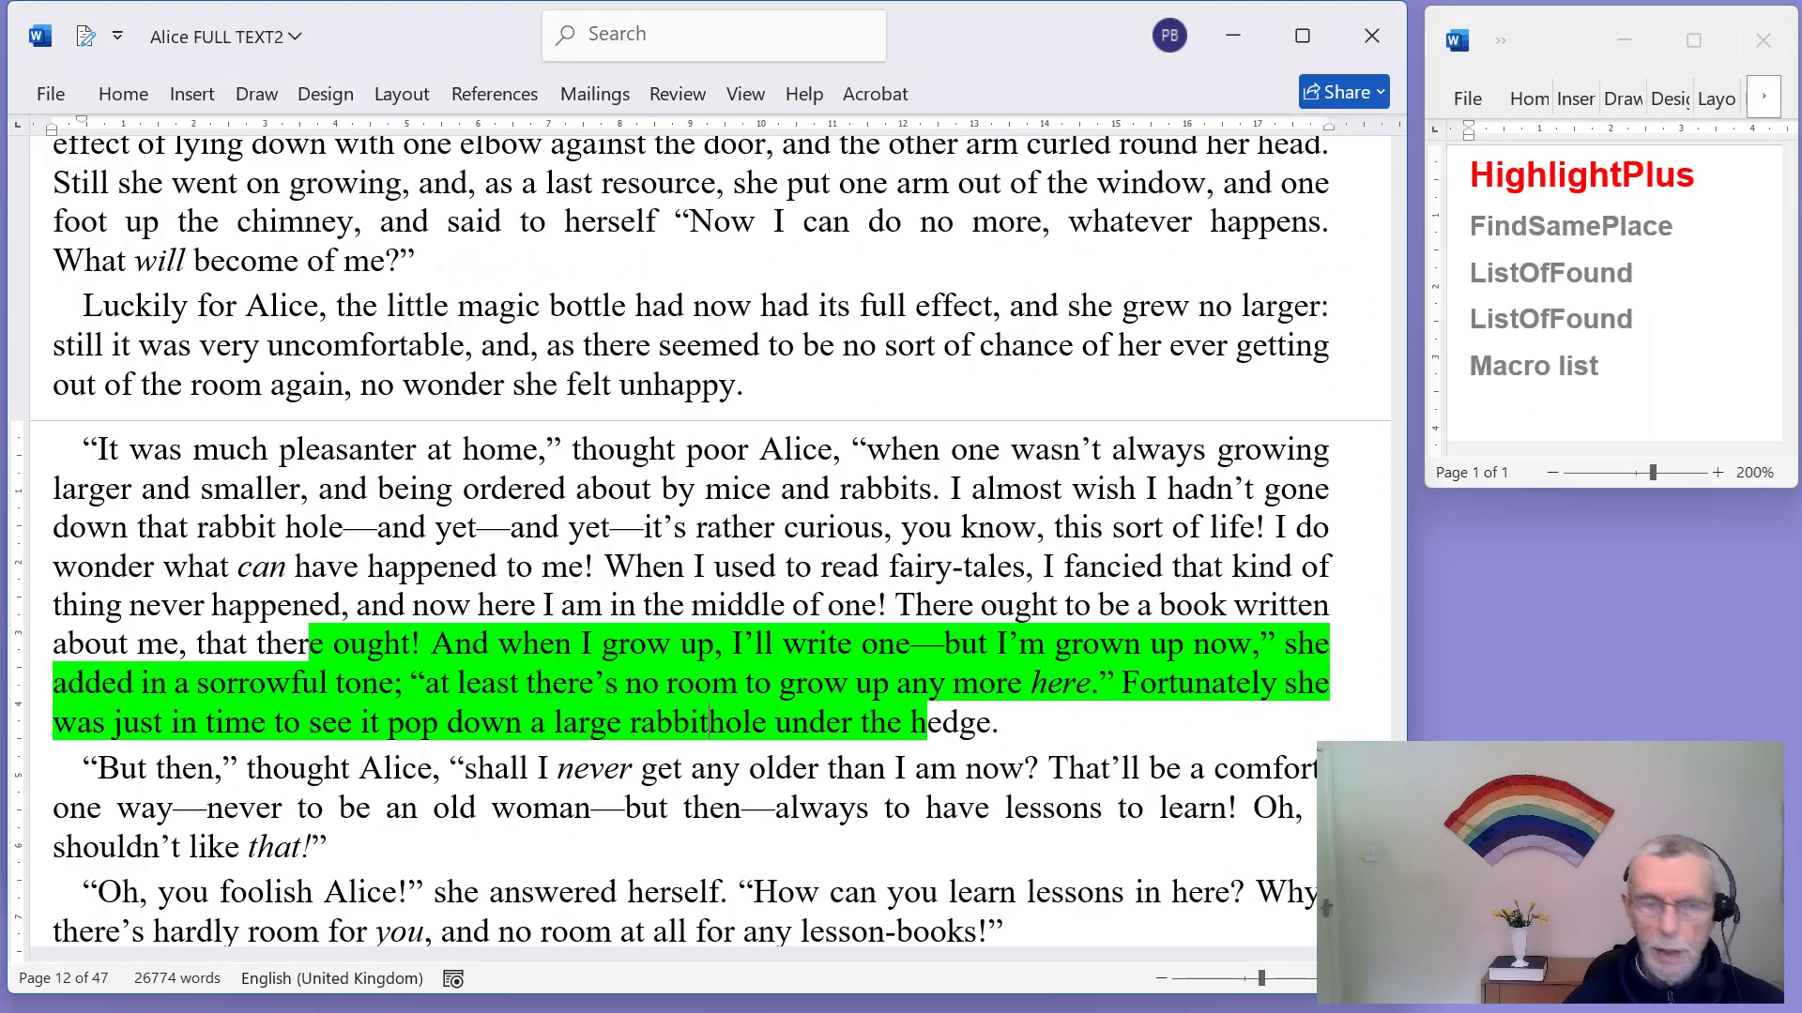
Step: From the Chapter I contents entry, run ListOfFound as a case-sensitive search for "Rabbit Hole#"
{"action": "key", "text": "ctrl+Home"}
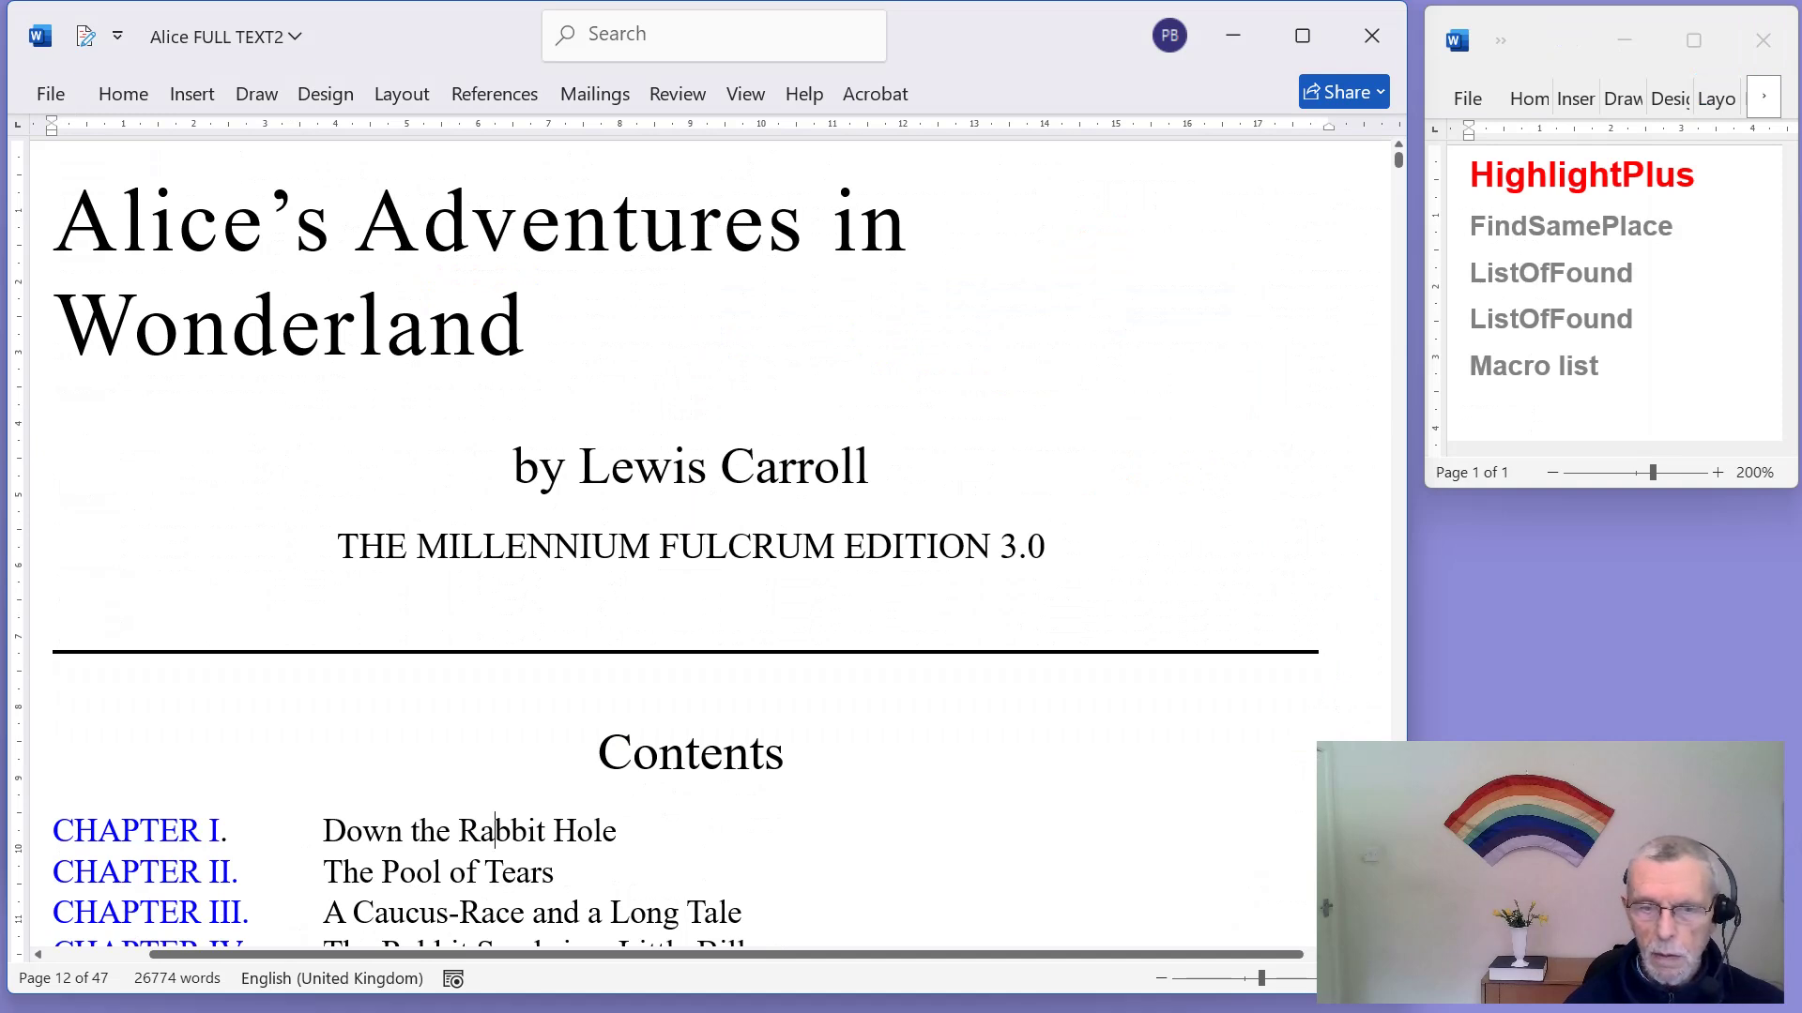
{"action": "left_click_drag", "start_coordinate": [495, 831], "coordinate": [576, 831]}
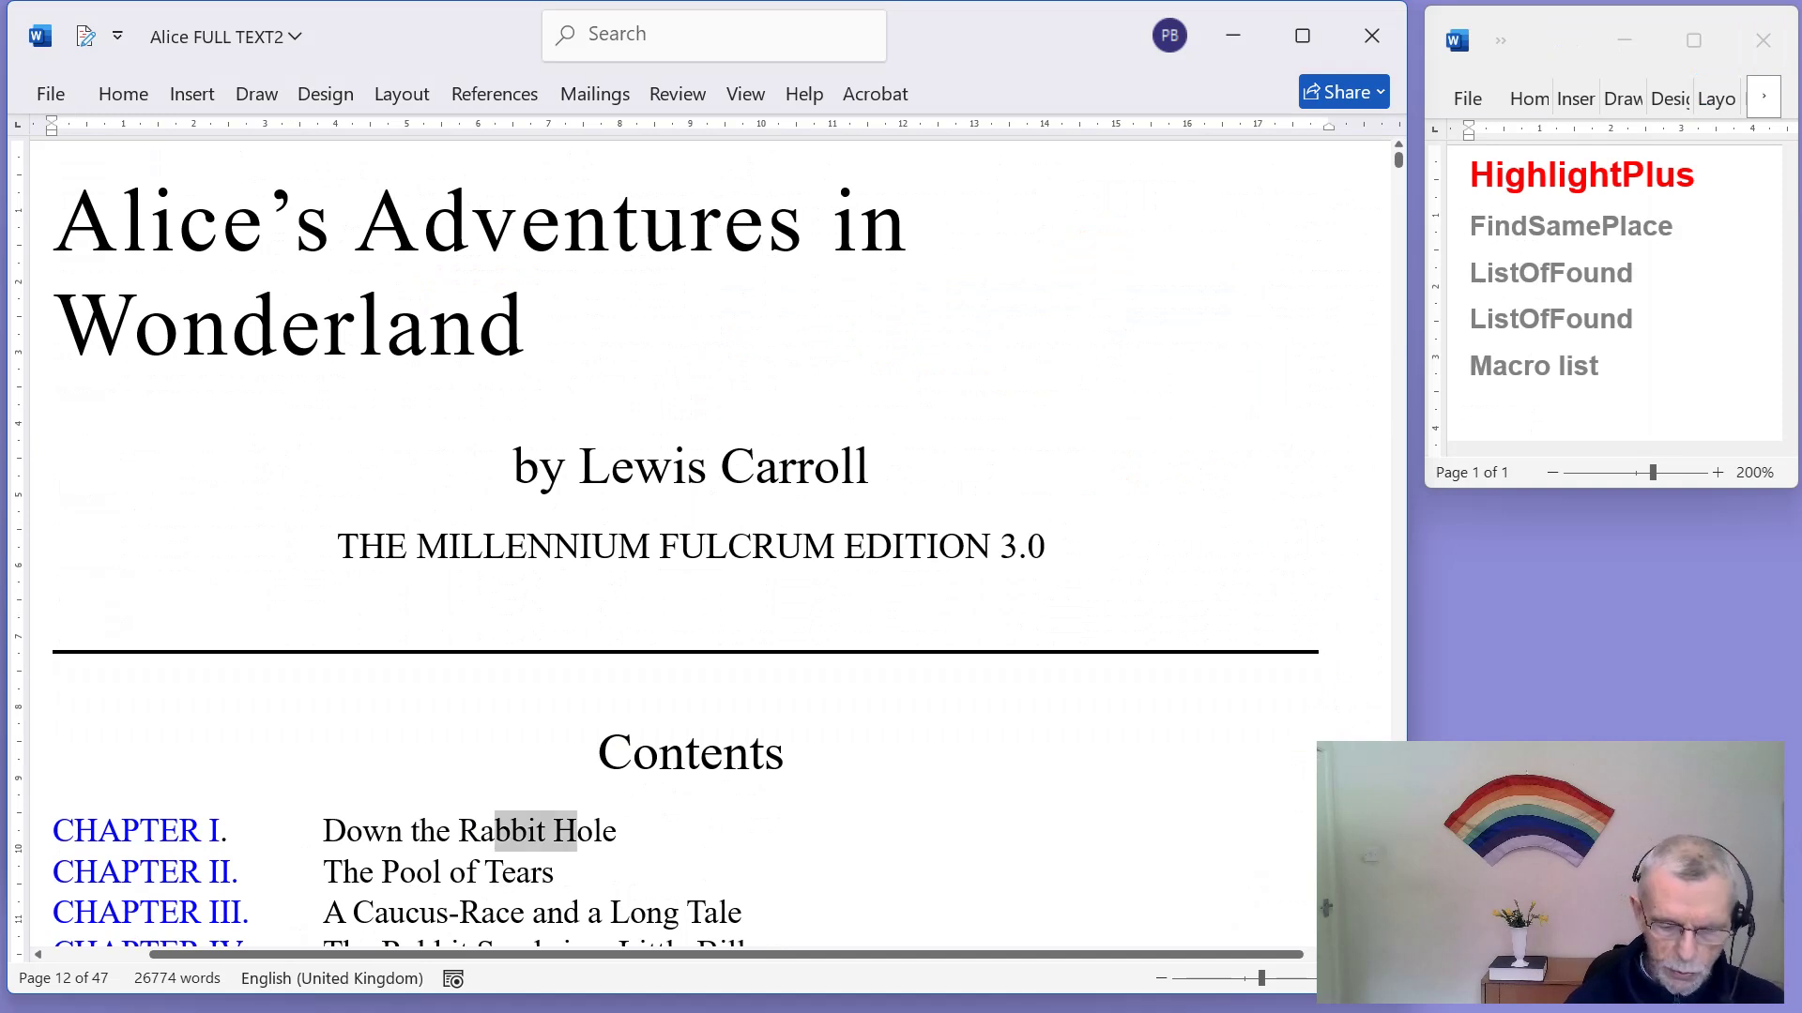
{"action": "key", "text": "ctrl+alt+l"}
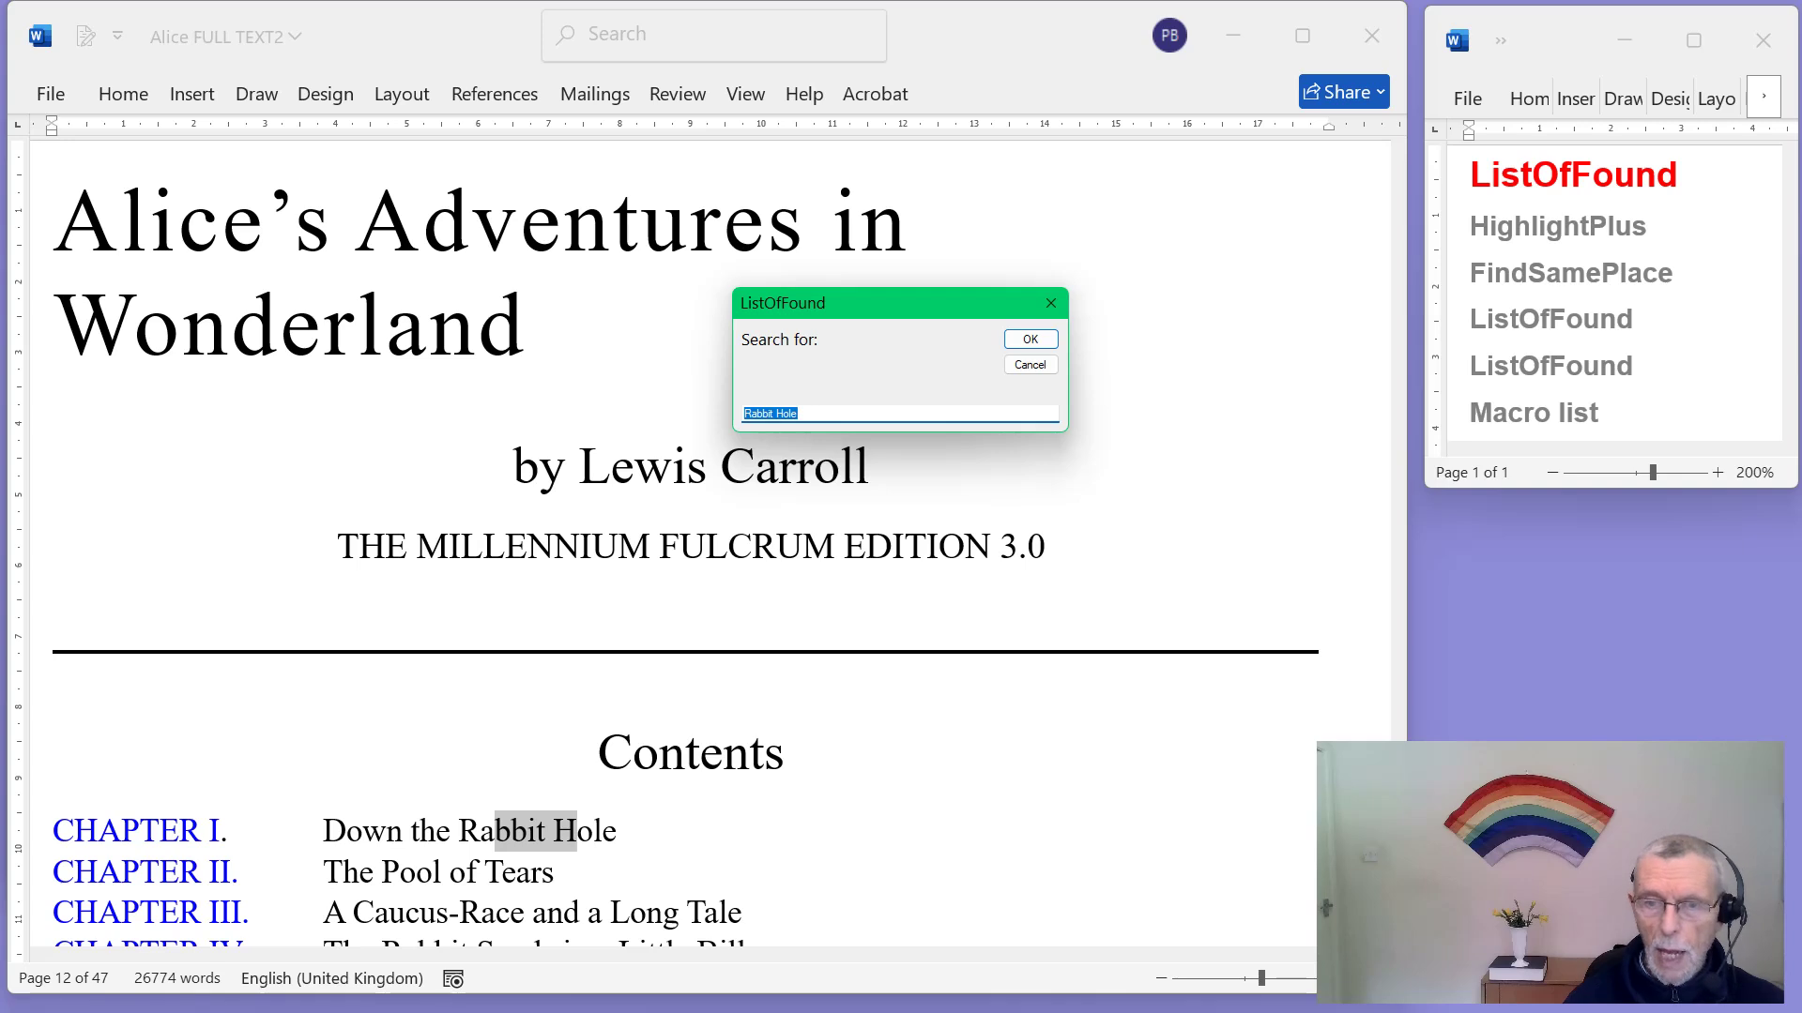
{"action": "left_click", "coordinate": [797, 414]}
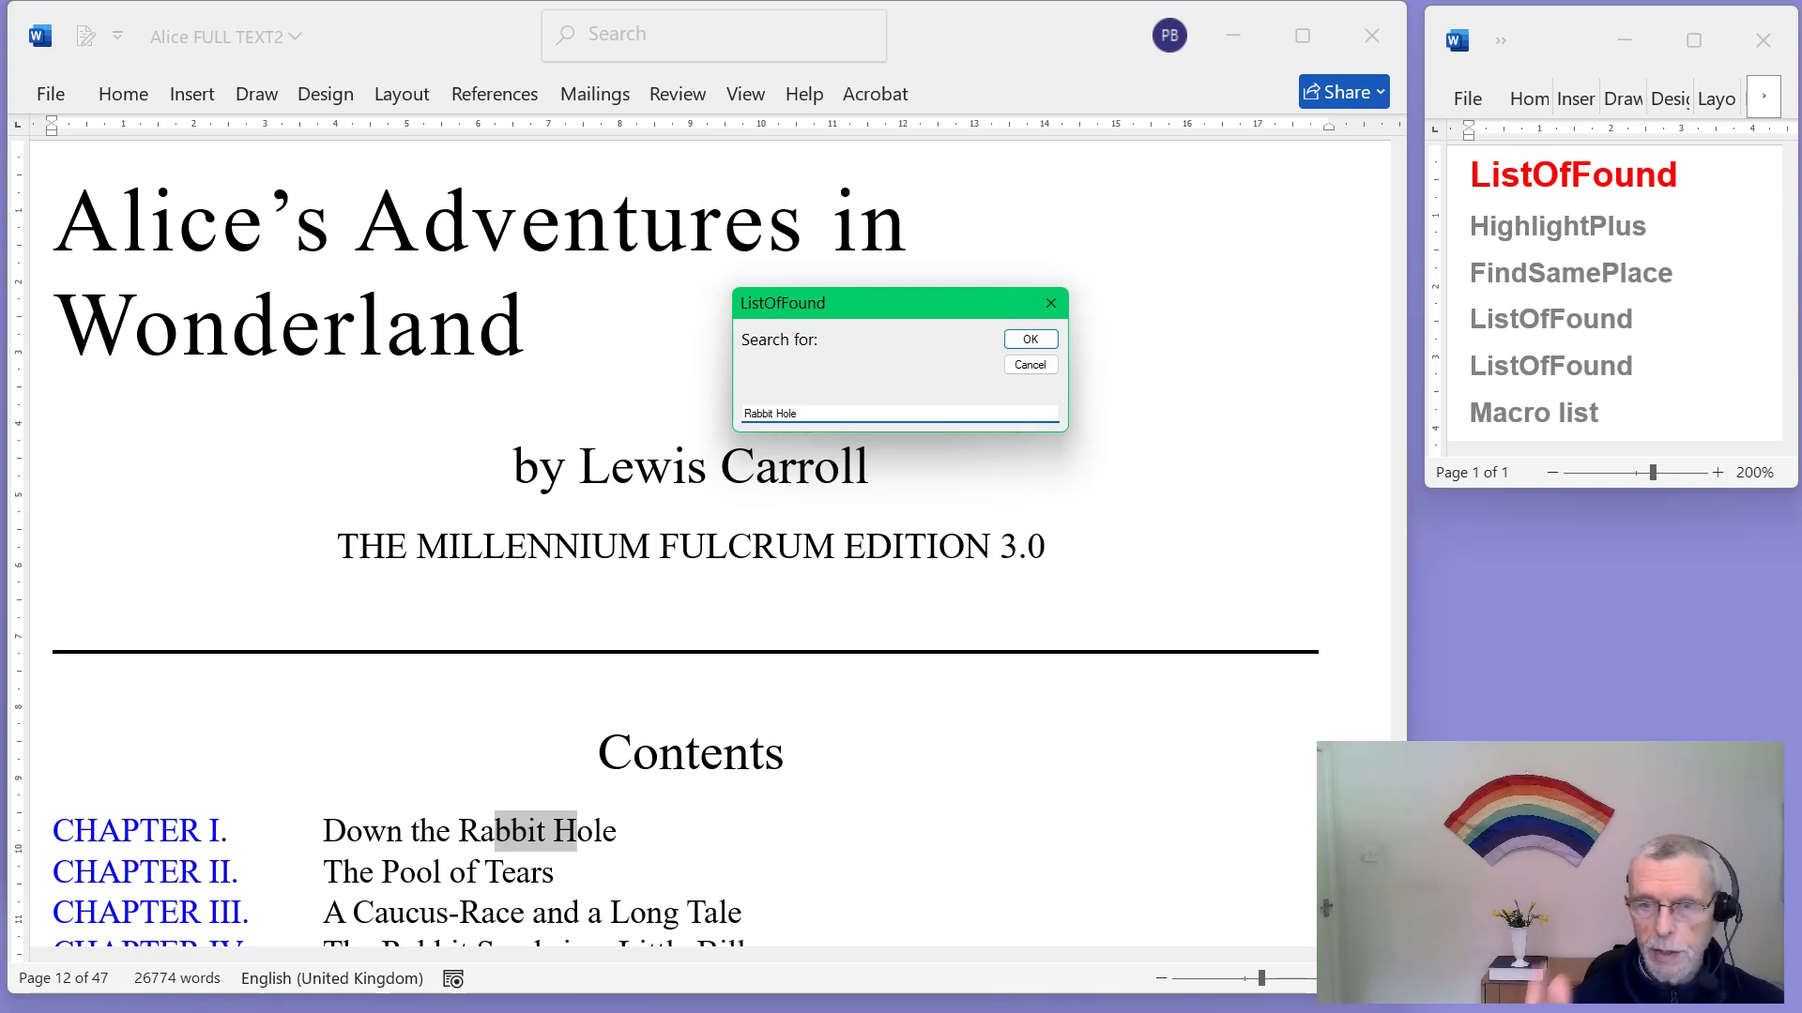
{"action": "type", "text": "#"}
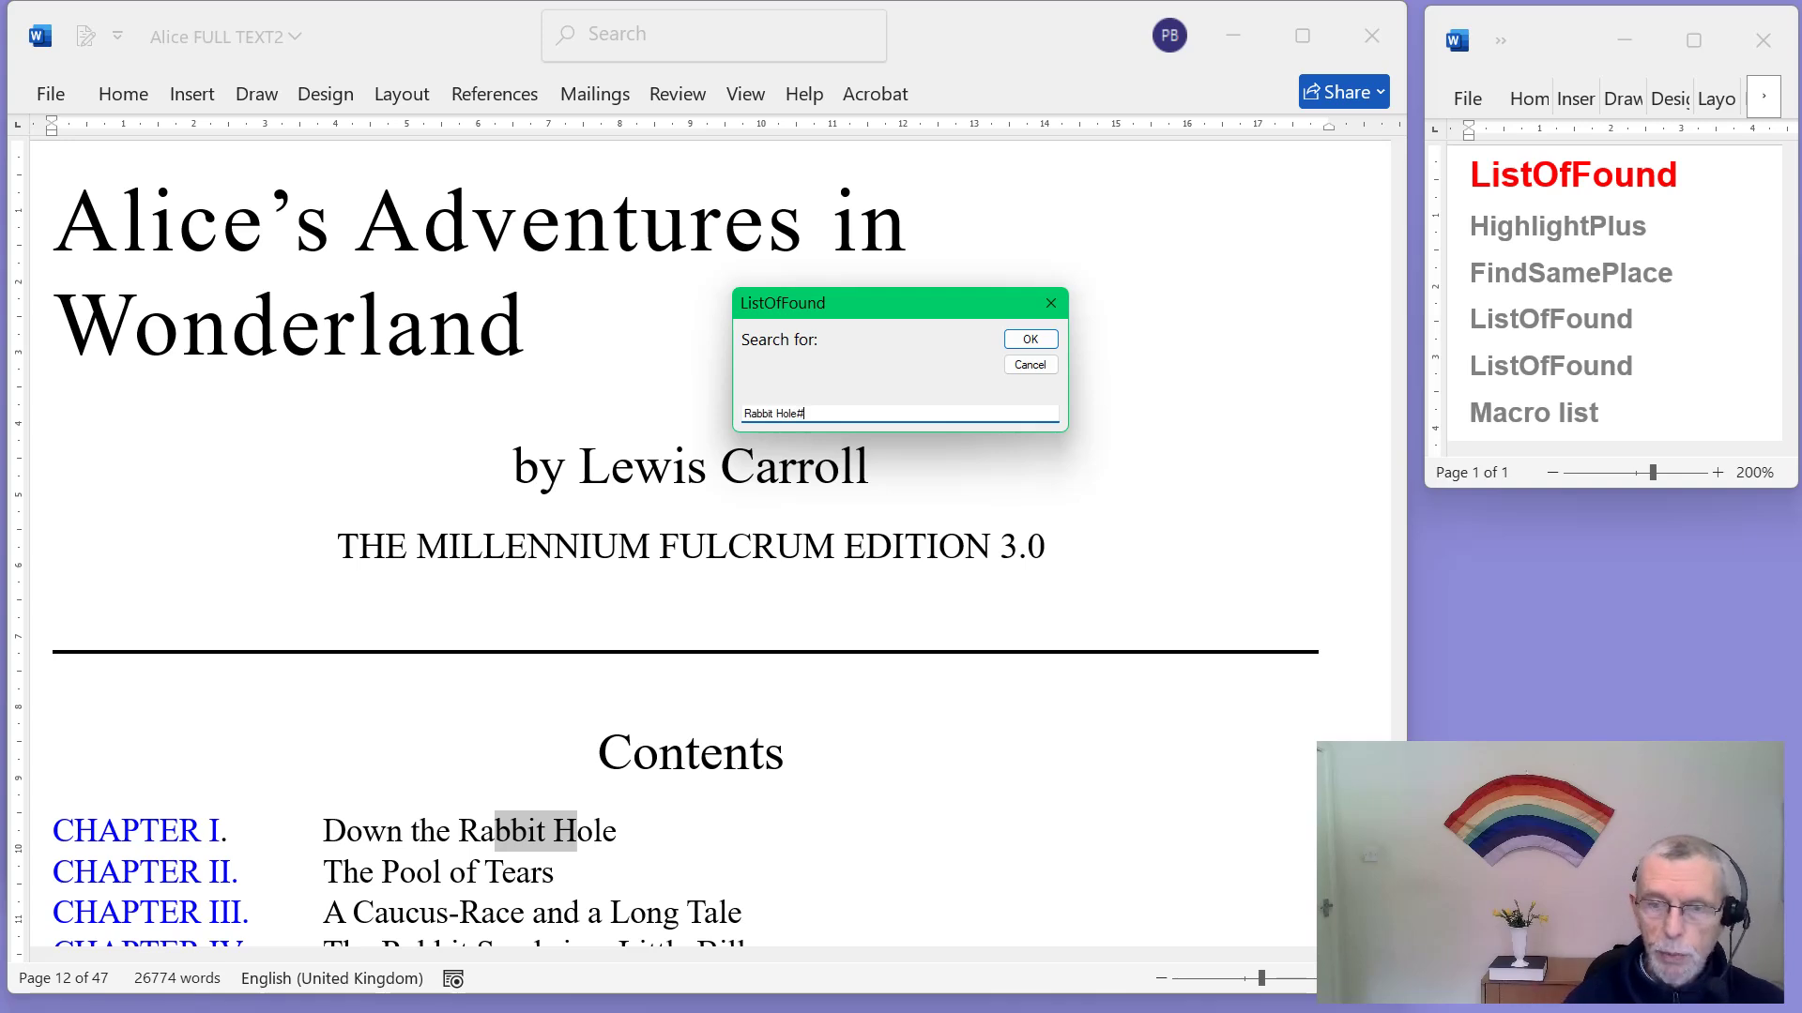
{"action": "key", "text": "Return"}
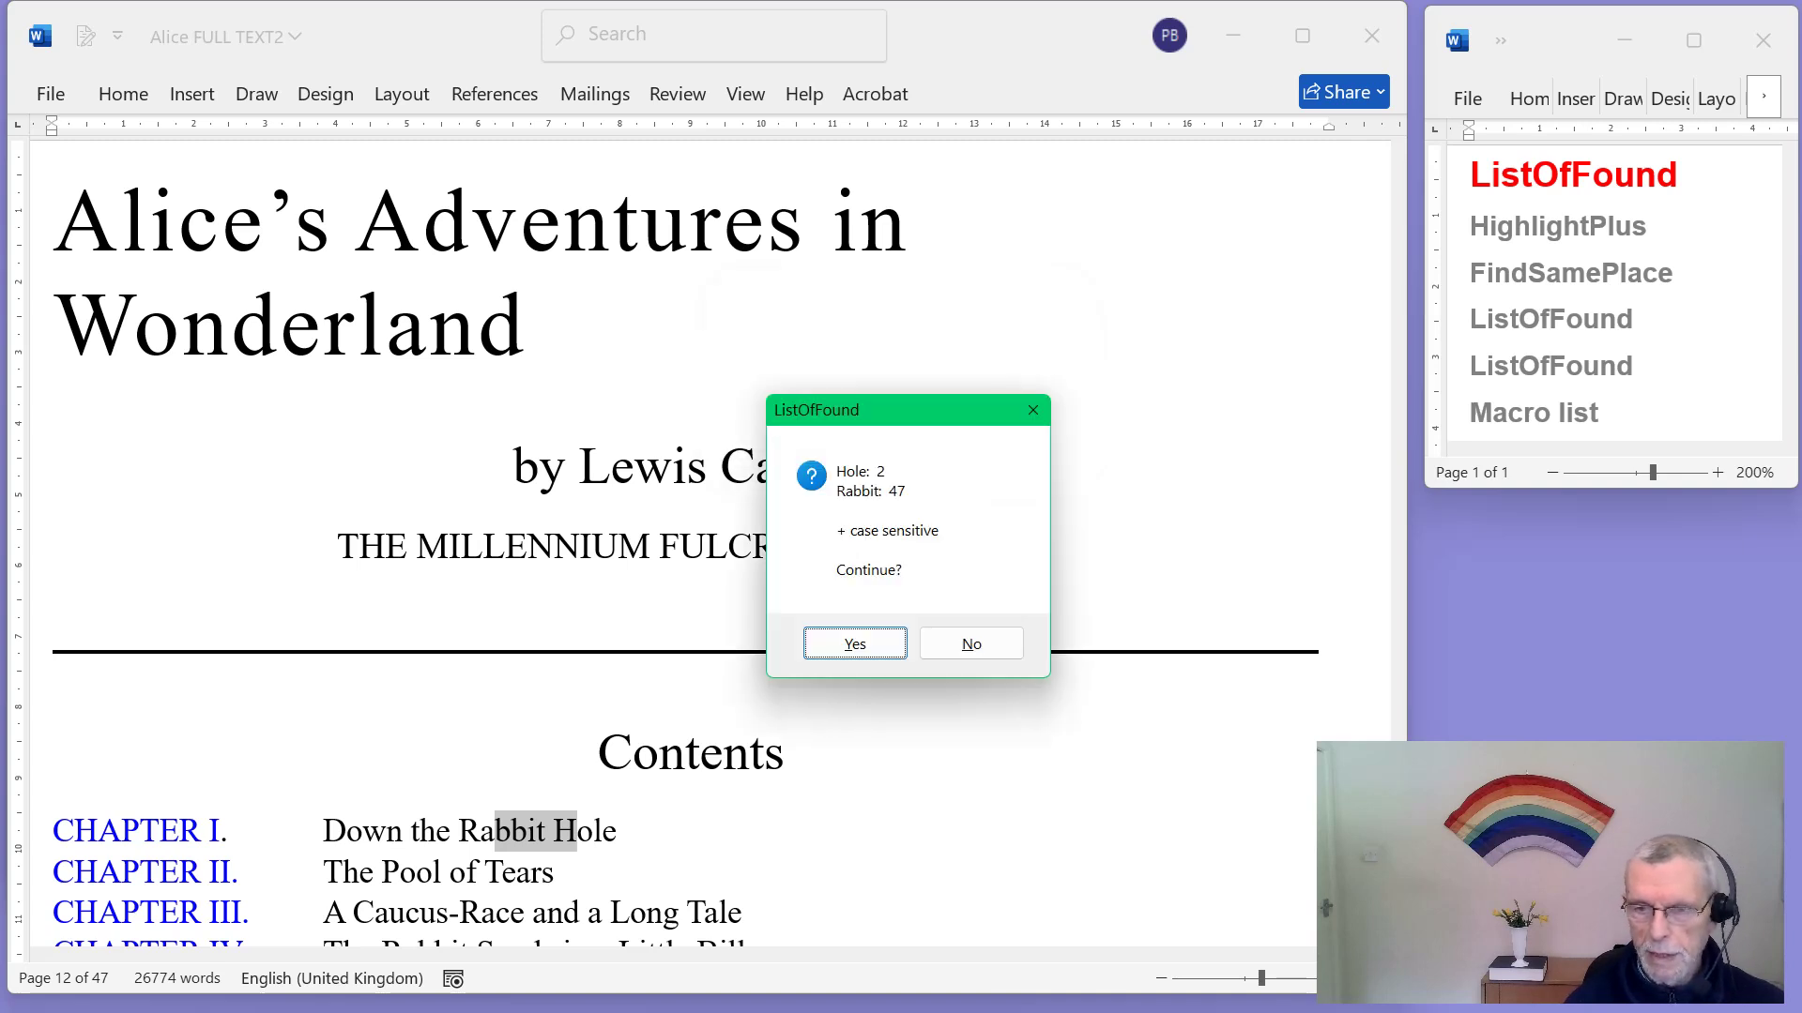
{"action": "key", "text": "Return"}
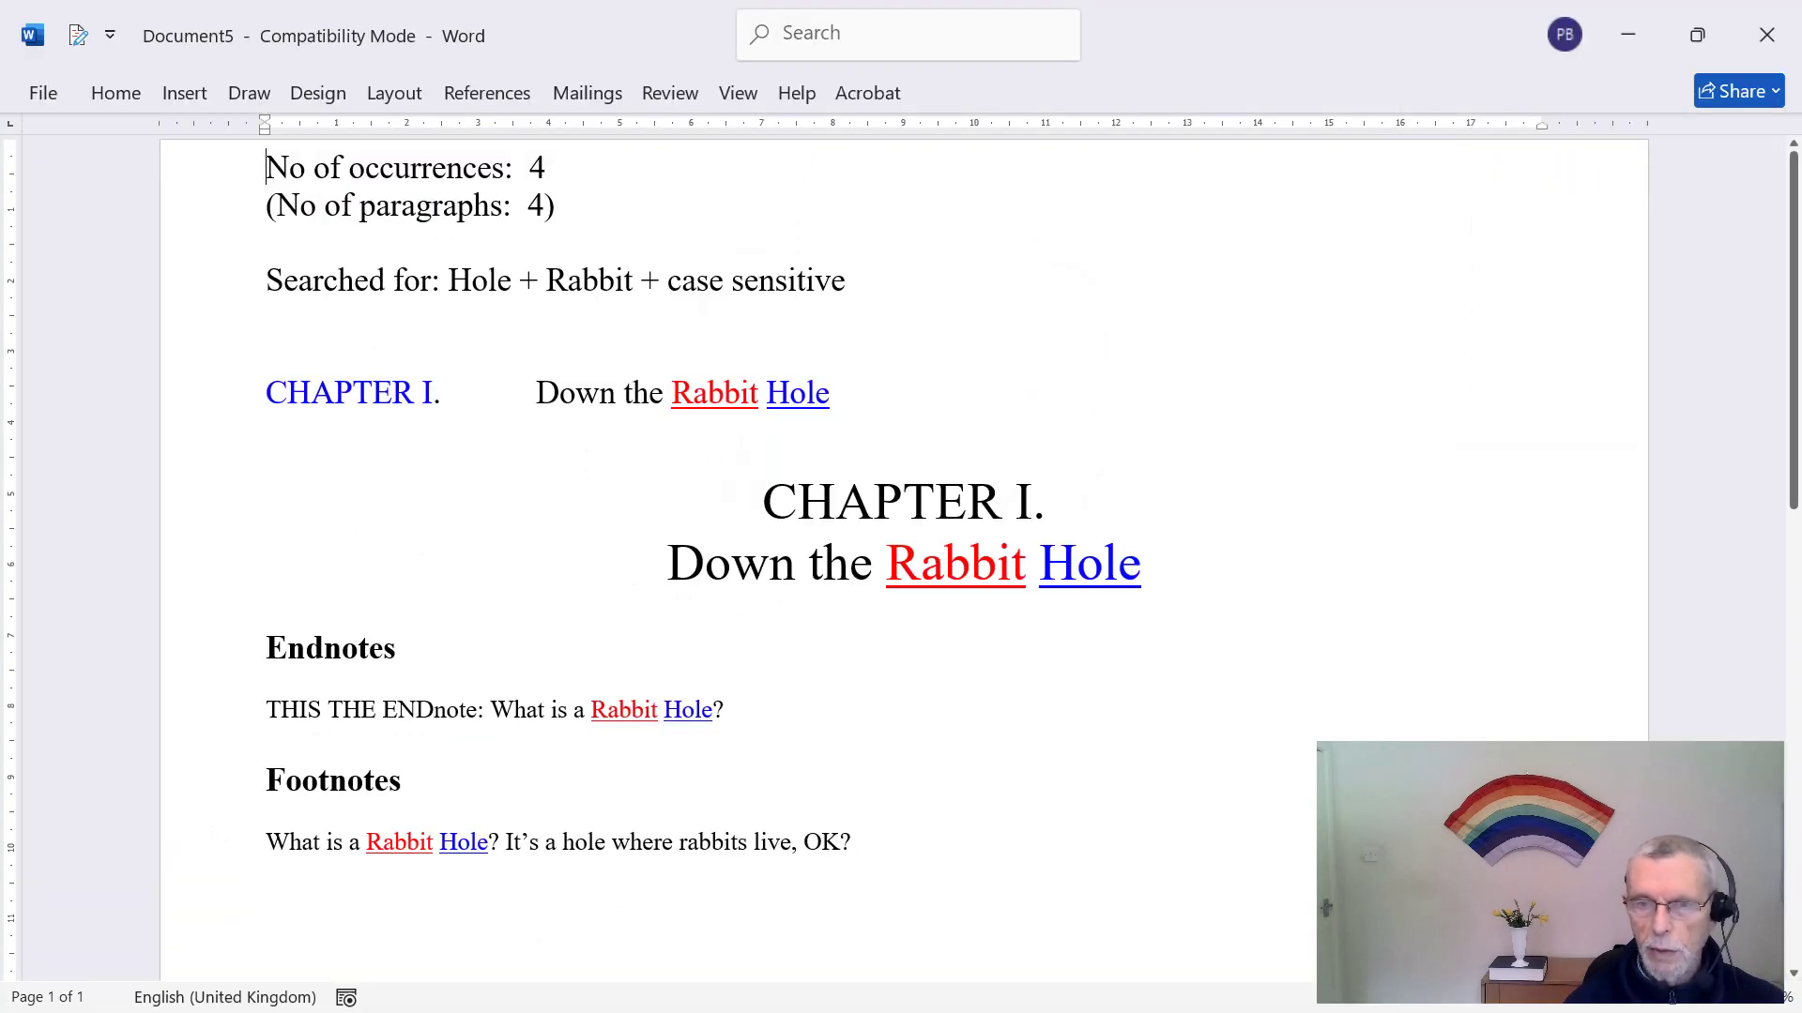
Step: Check the lower-case hole and rabbits wording in the footnote of the case-sensitive results, and close that document without saving
{"action": "scroll", "coordinate": [901, 553], "scroll_direction": "down", "scroll_amount": 2}
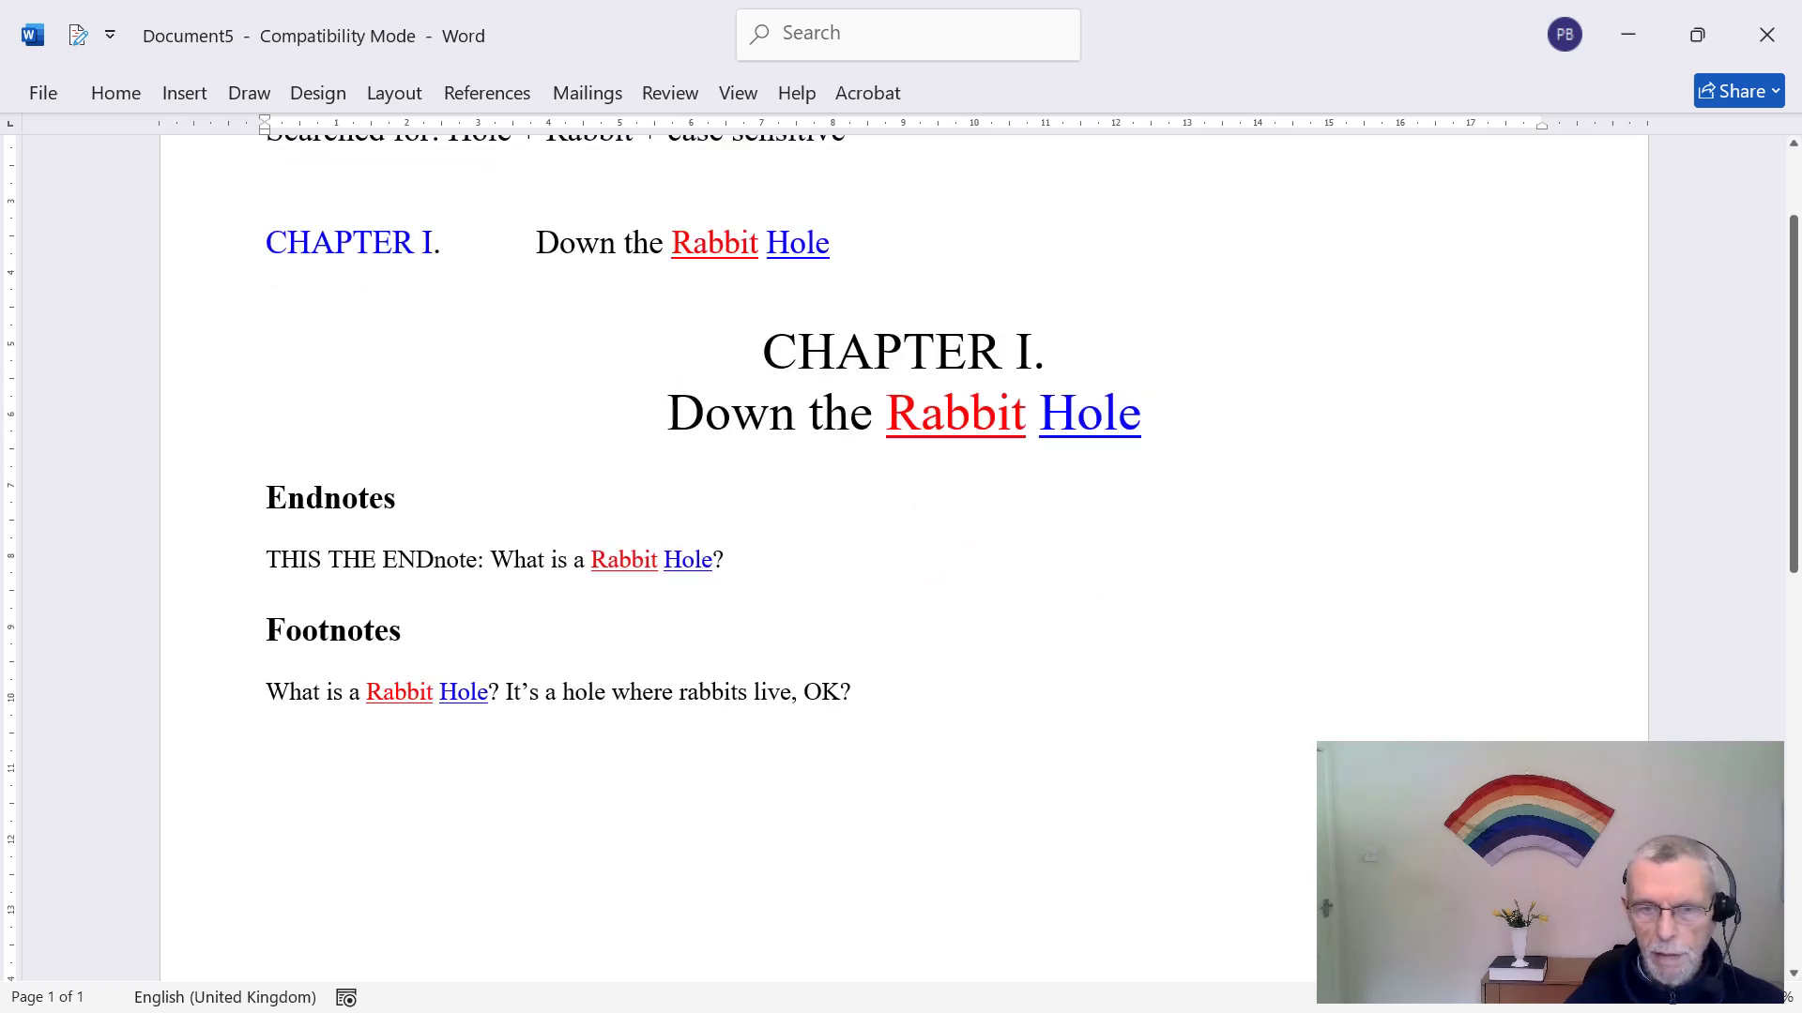
{"action": "left_click_drag", "start_coordinate": [760, 692], "coordinate": [530, 692]}
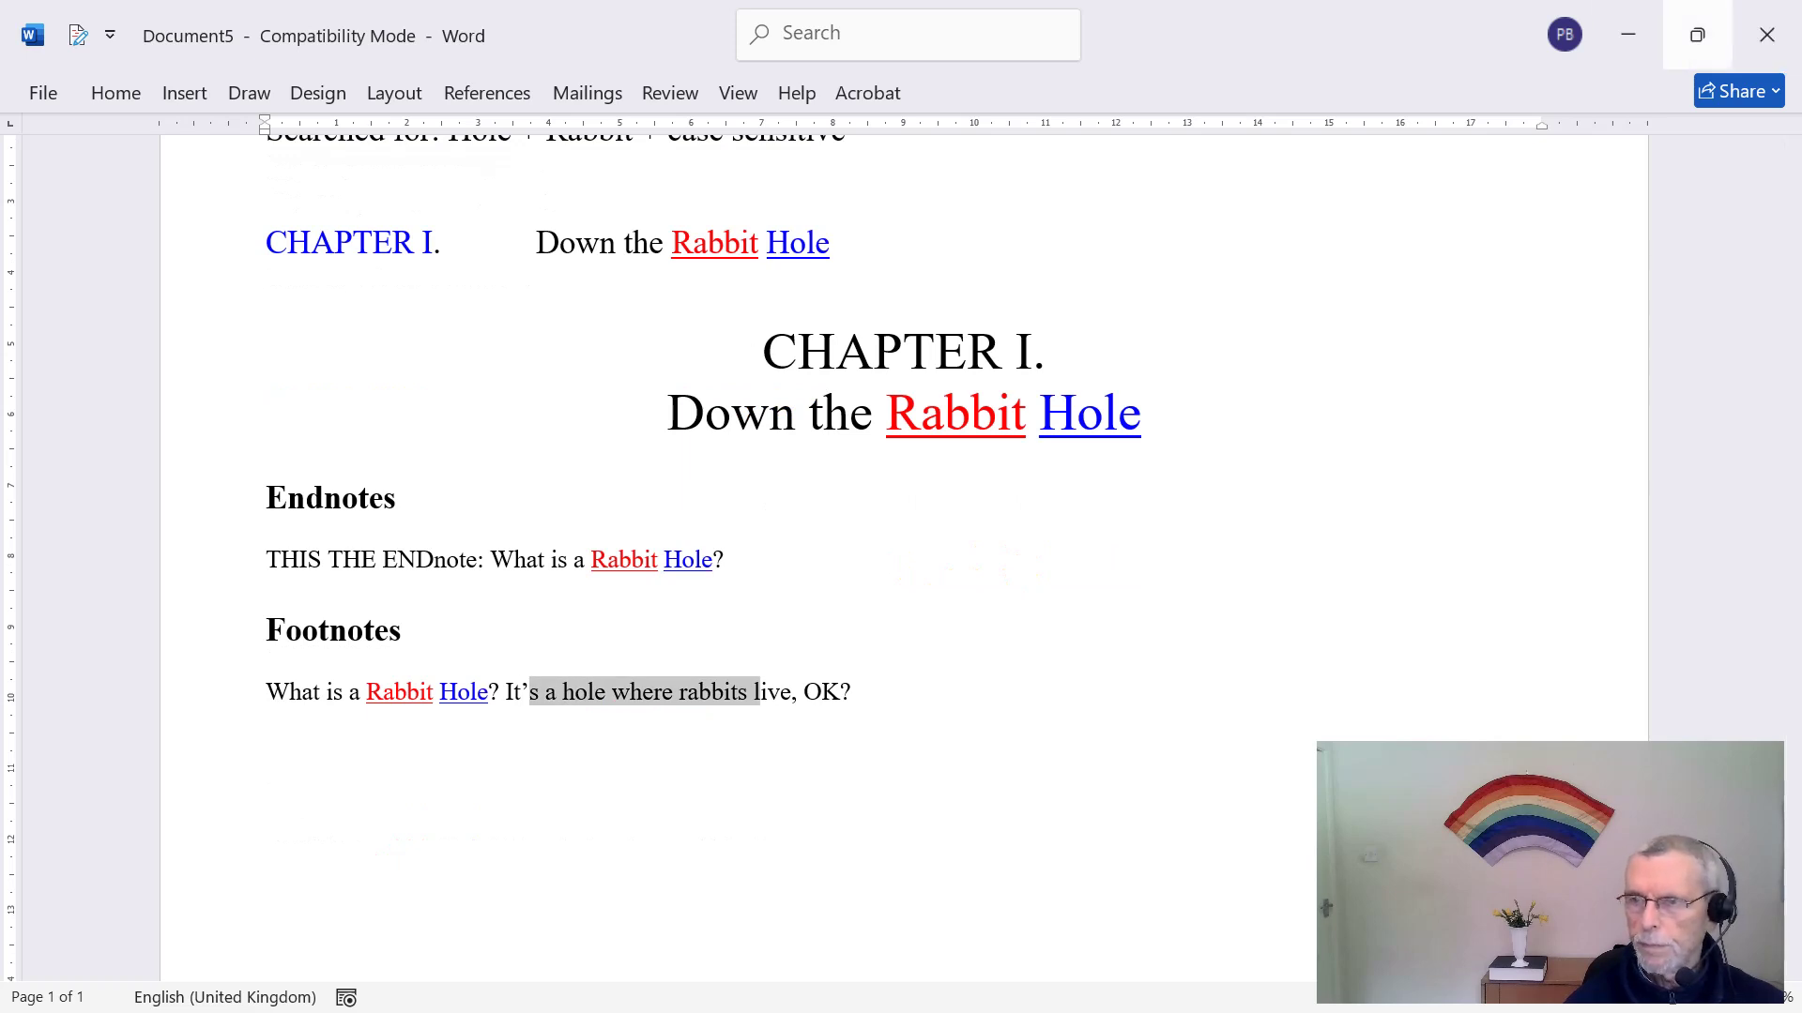
{"action": "left_click", "coordinate": [1766, 34]}
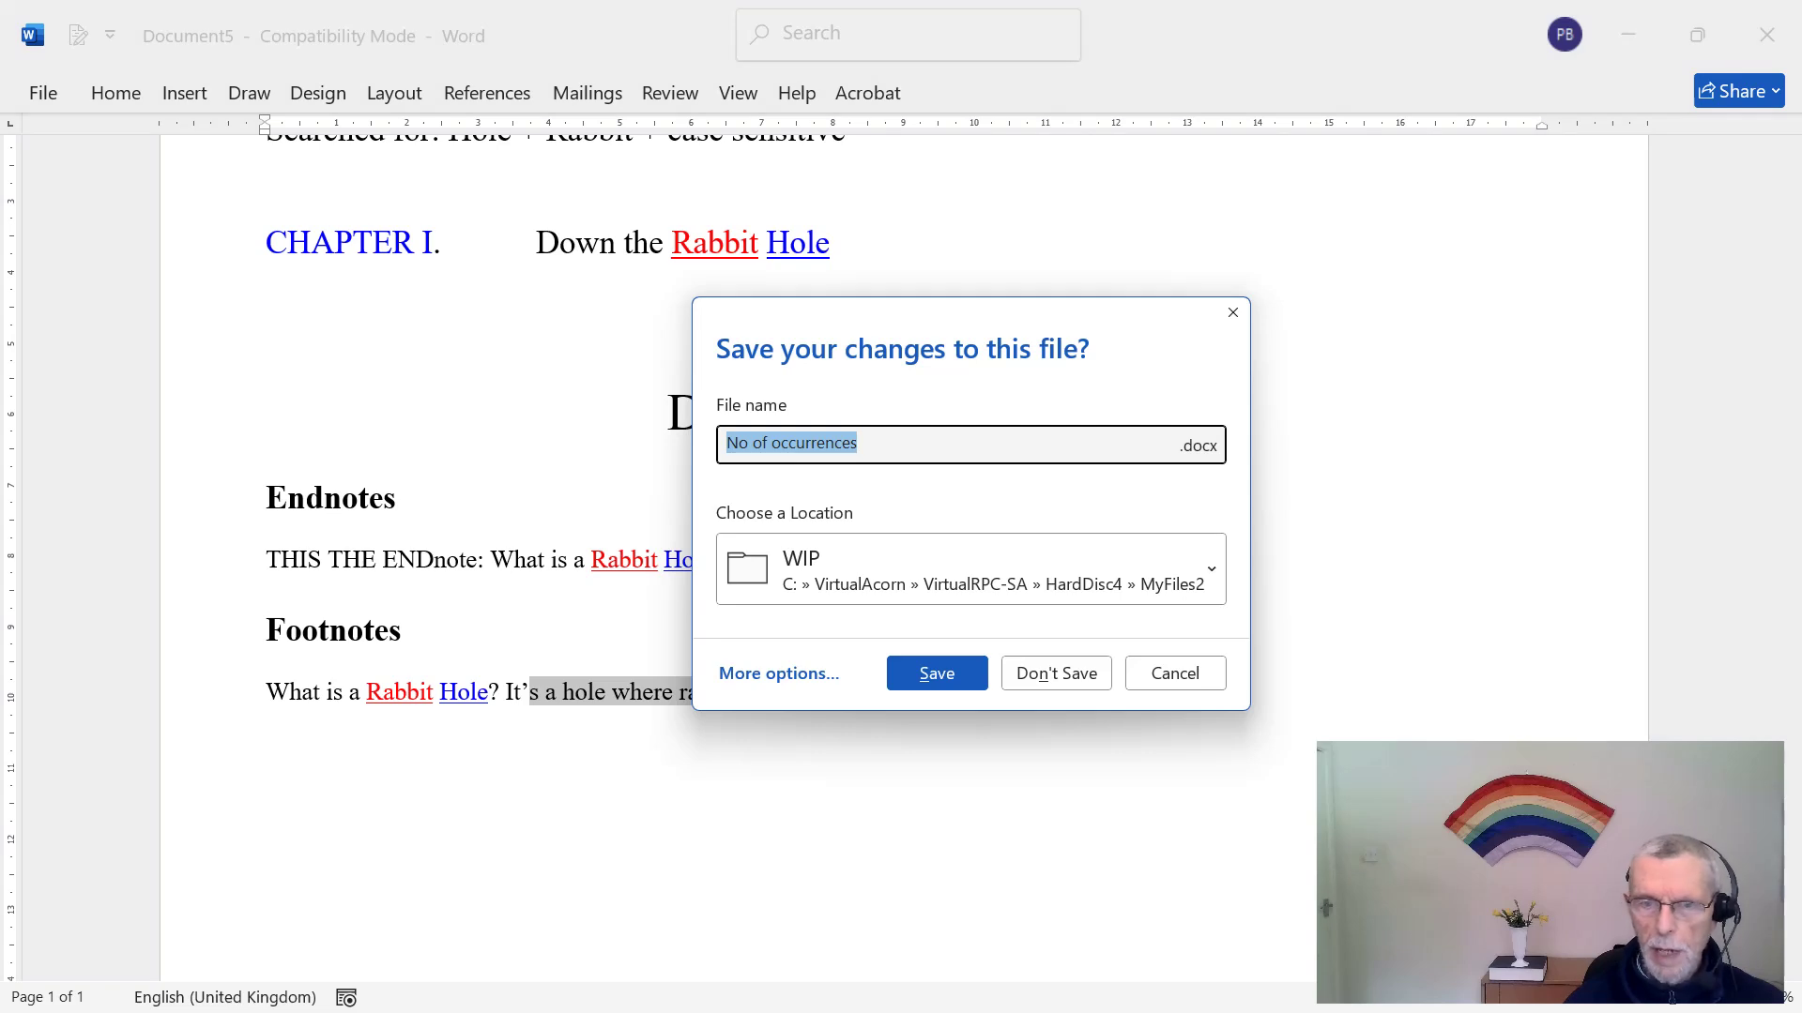
{"action": "left_click", "coordinate": [1056, 673]}
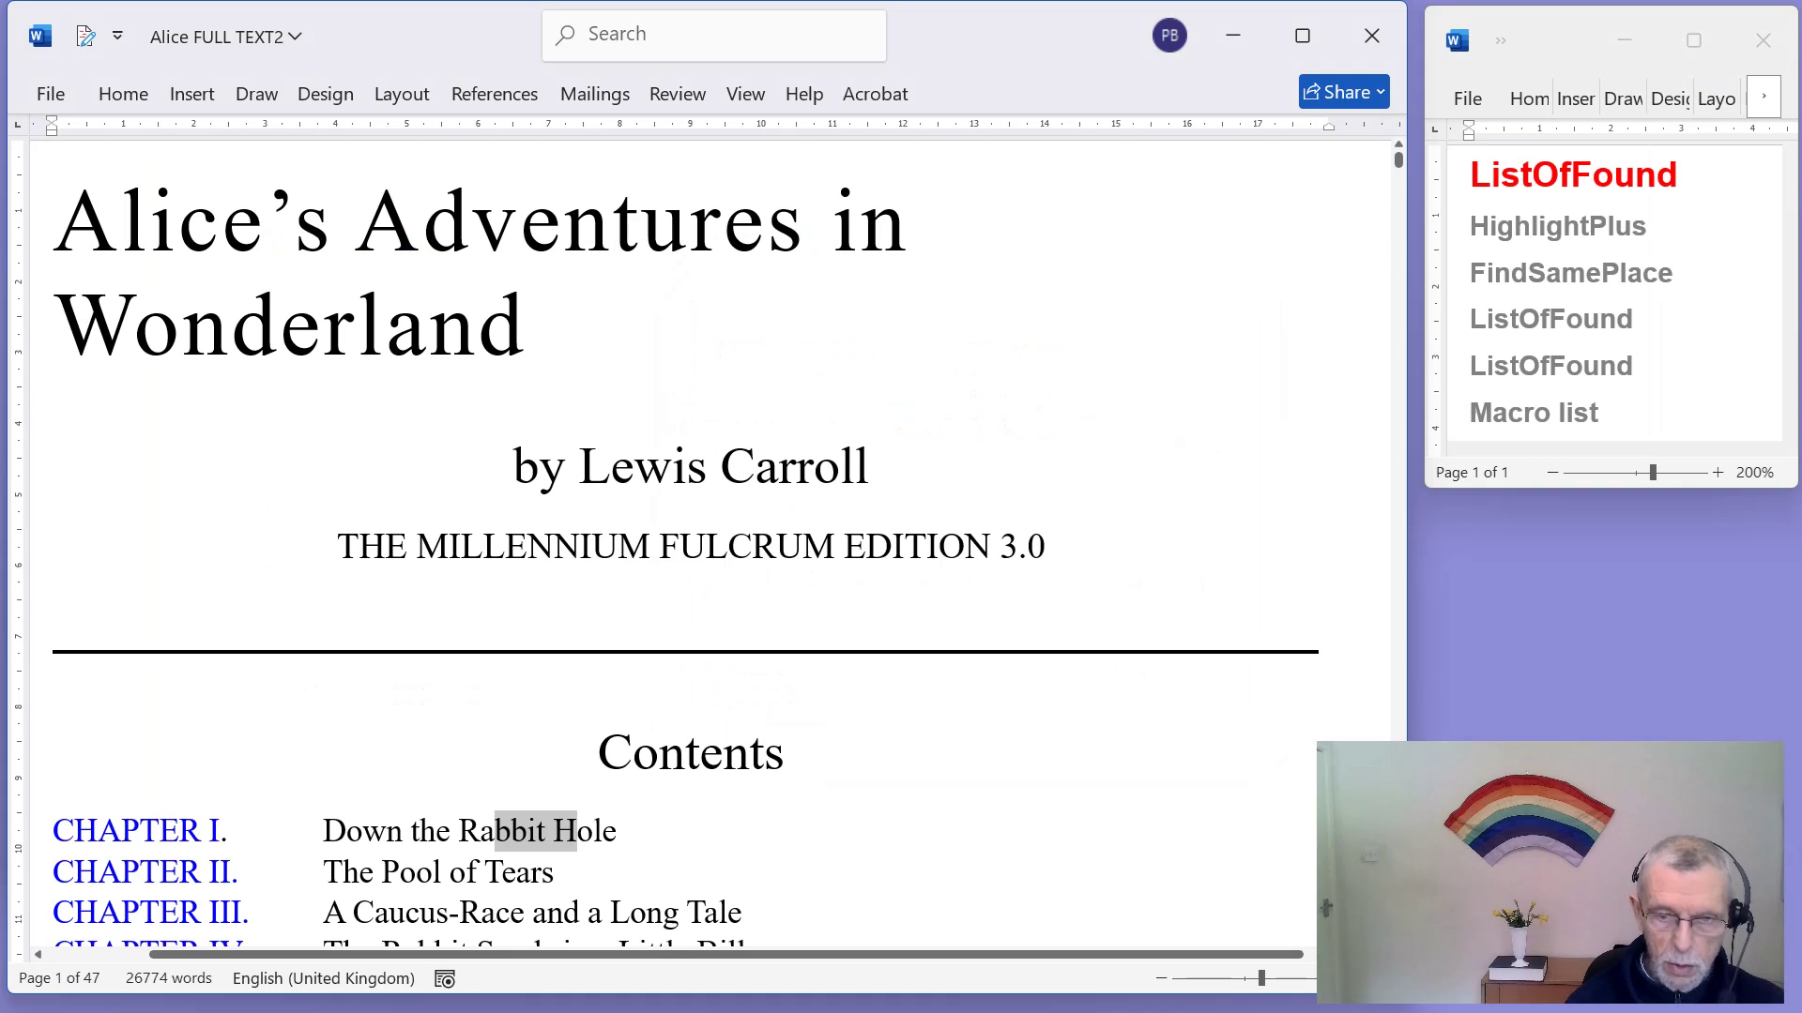
Step: Run ListOfFound as a whole-word search for "Rabbit Hole" and examine "rabbithole" in the green passage of the results
{"action": "key", "text": "alt+l"}
{"action": "key", "text": "End"}
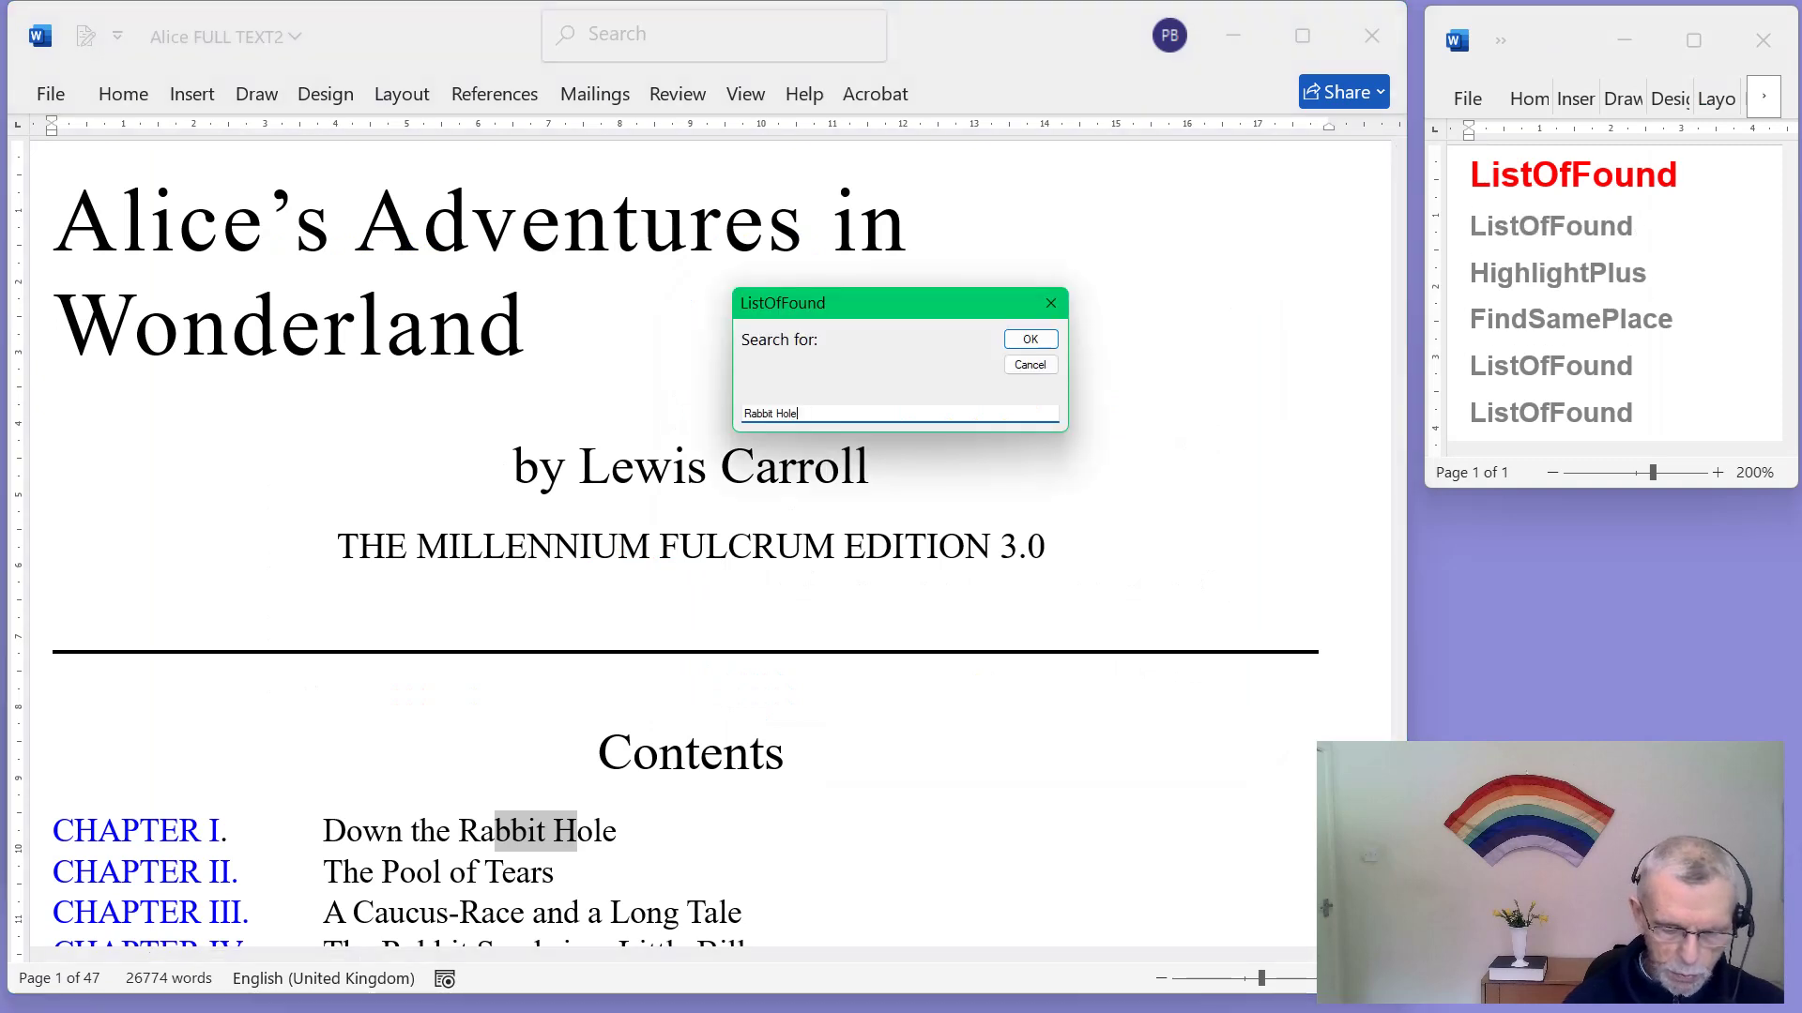
{"action": "key", "text": "Return"}
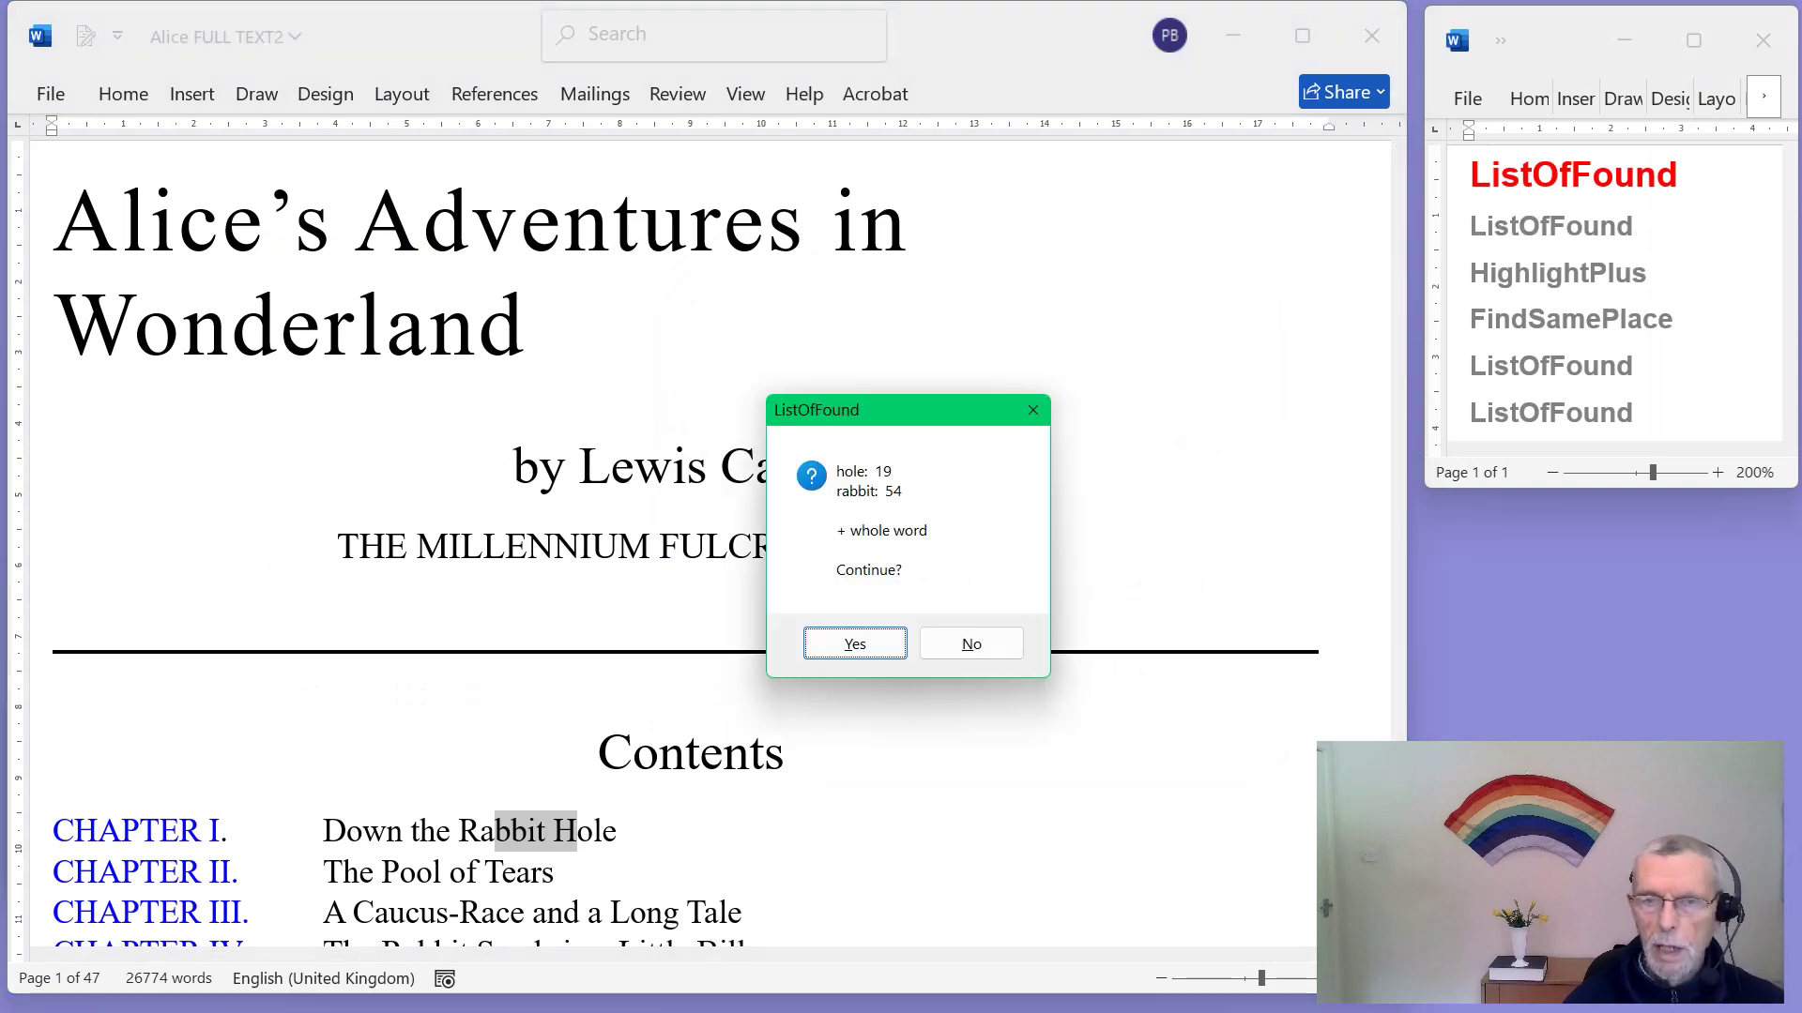
{"action": "key", "text": "Return"}
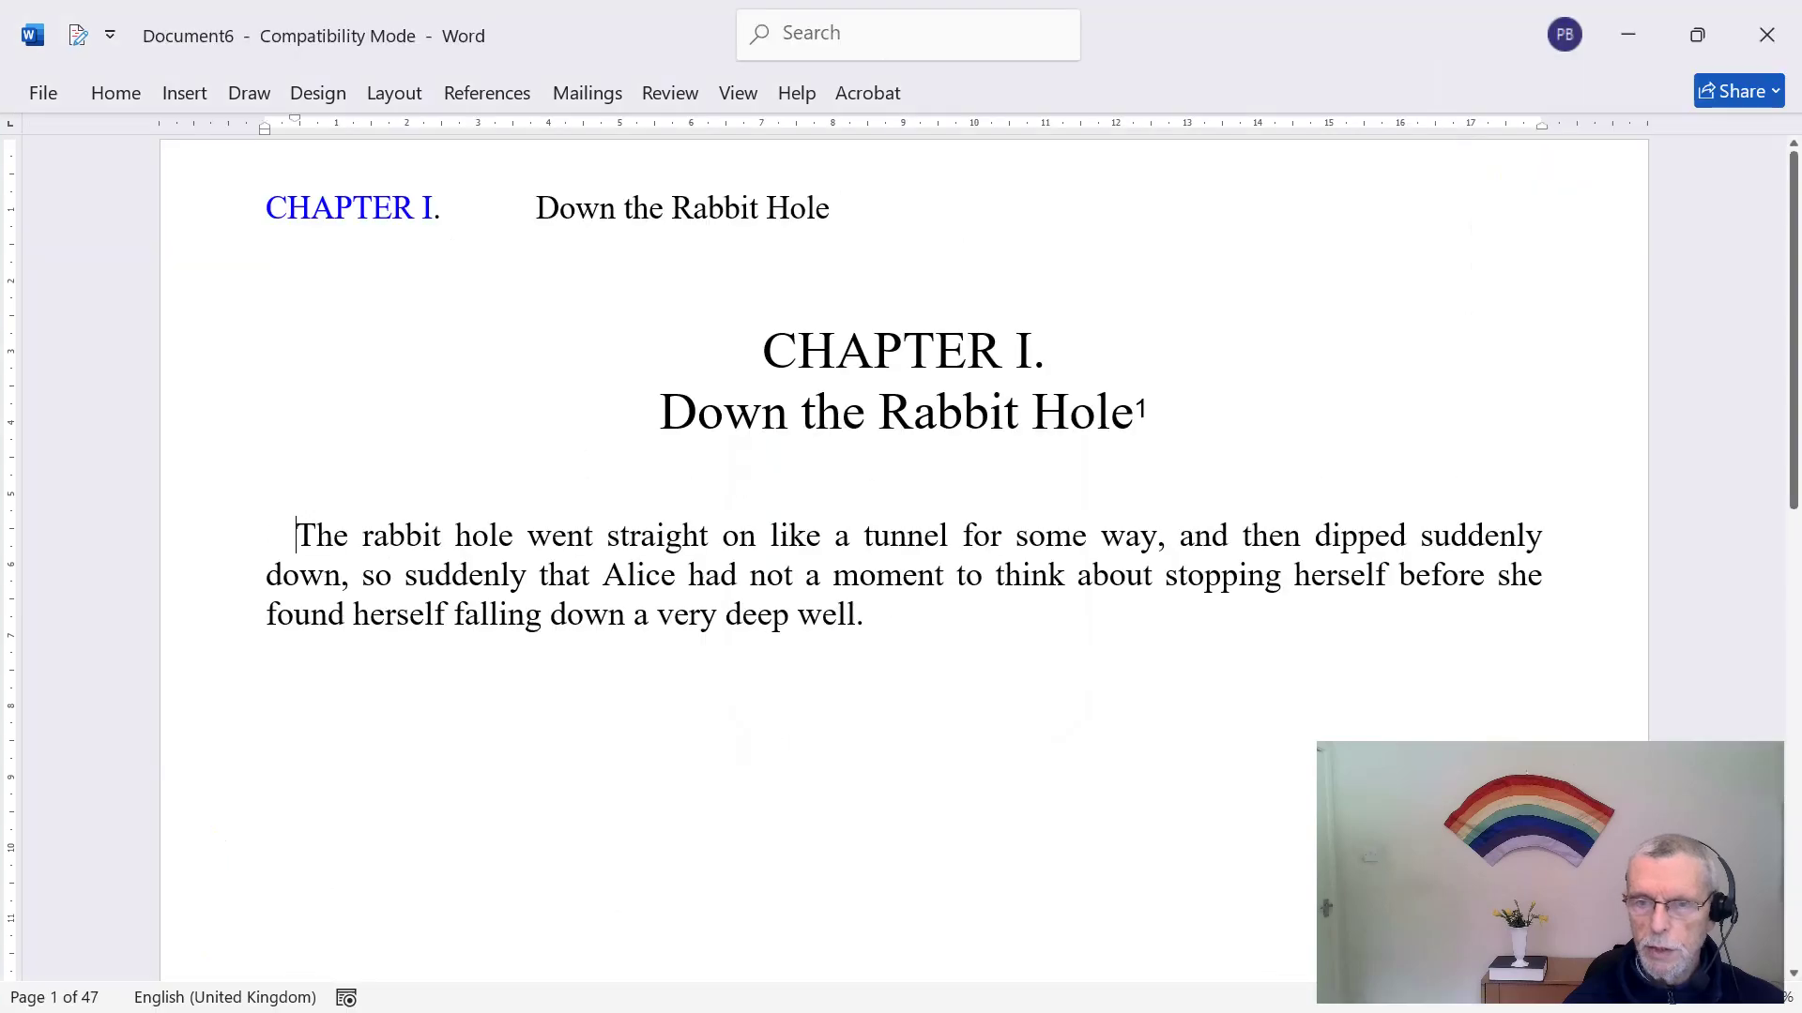
{"action": "scroll", "coordinate": [901, 563], "scroll_direction": "down", "scroll_amount": 5}
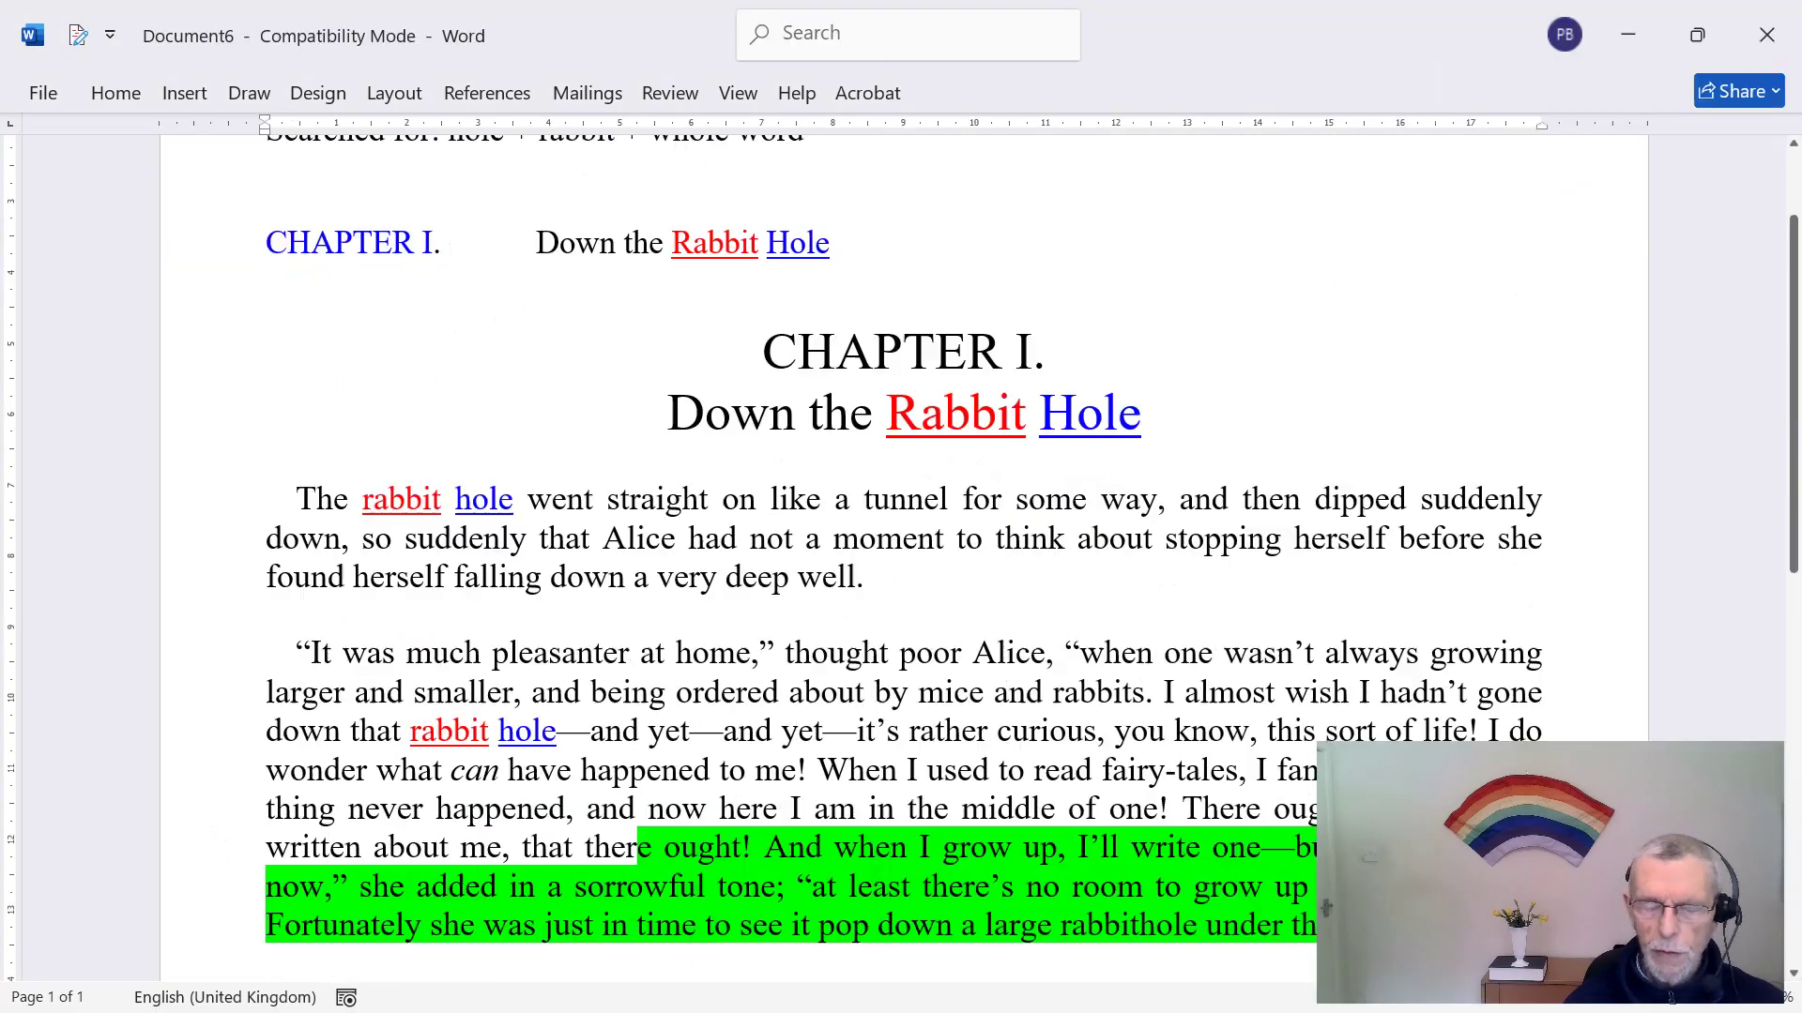
{"action": "left_click", "coordinate": [1141, 624]}
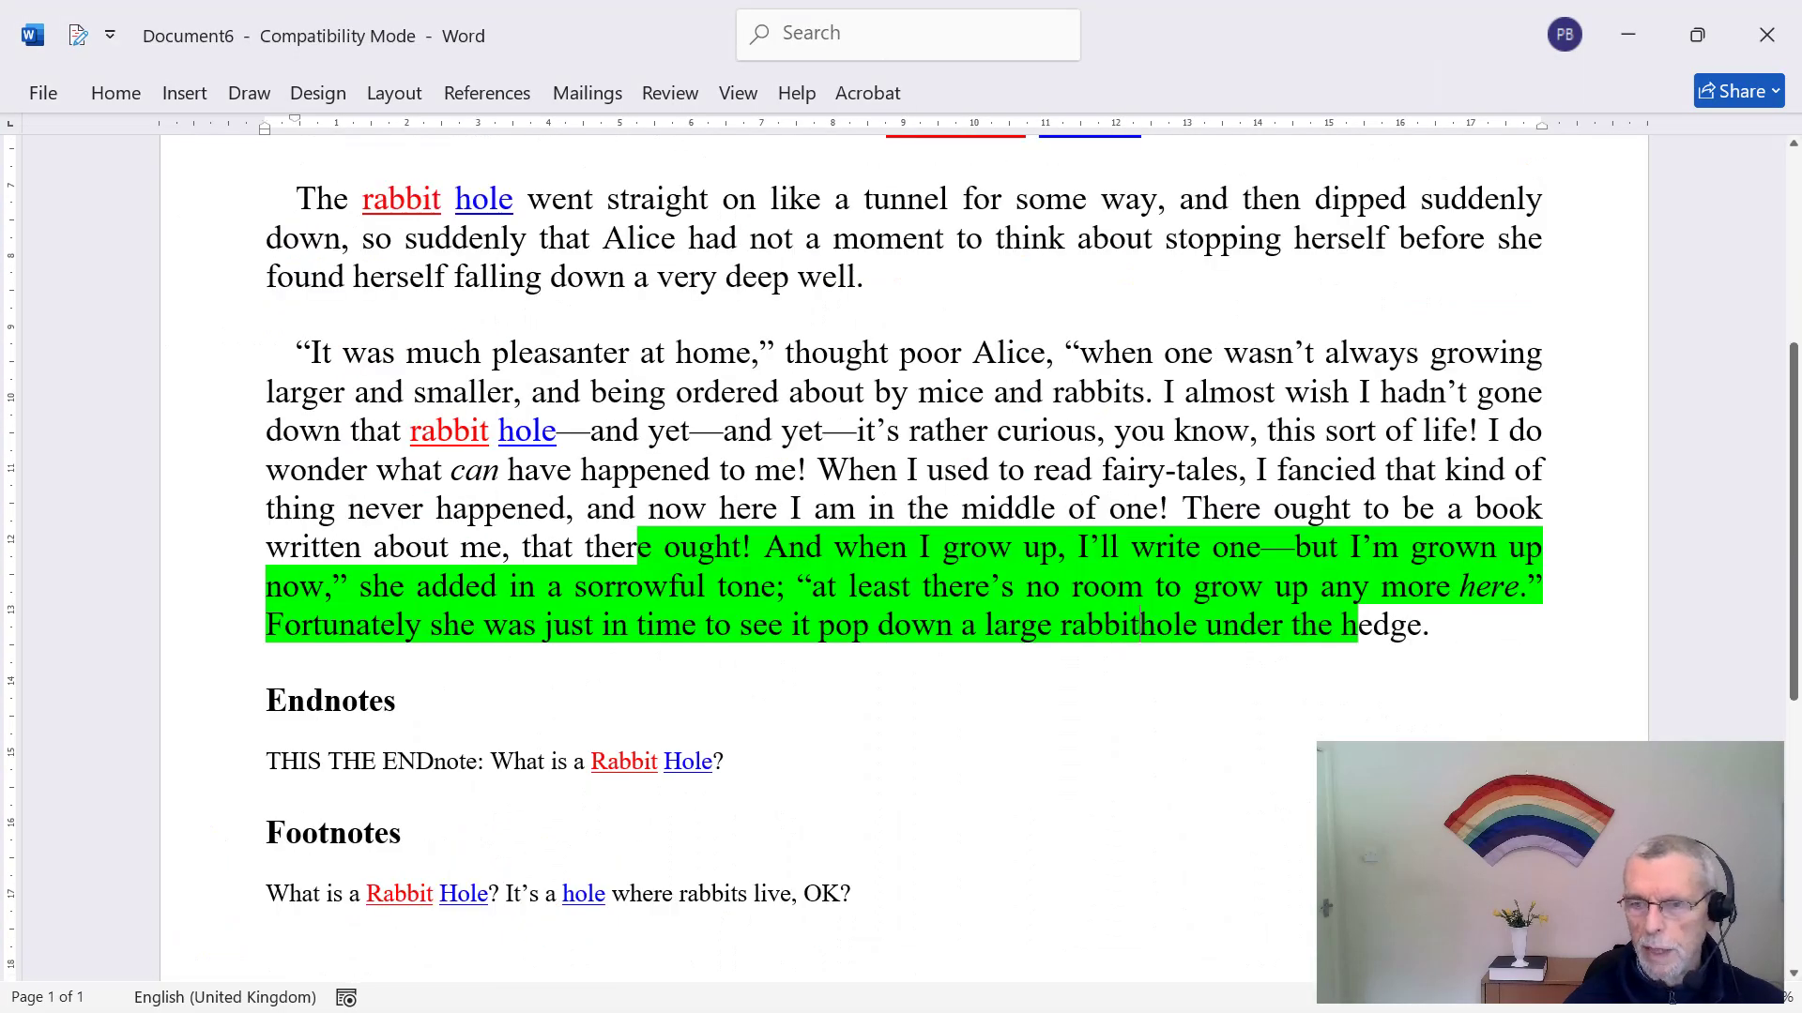
Step: Select "rabbithole" in the green passage, and close the whole-word results document without saving
{"action": "left_click_drag", "start_coordinate": [1053, 624], "coordinate": [1199, 624]}
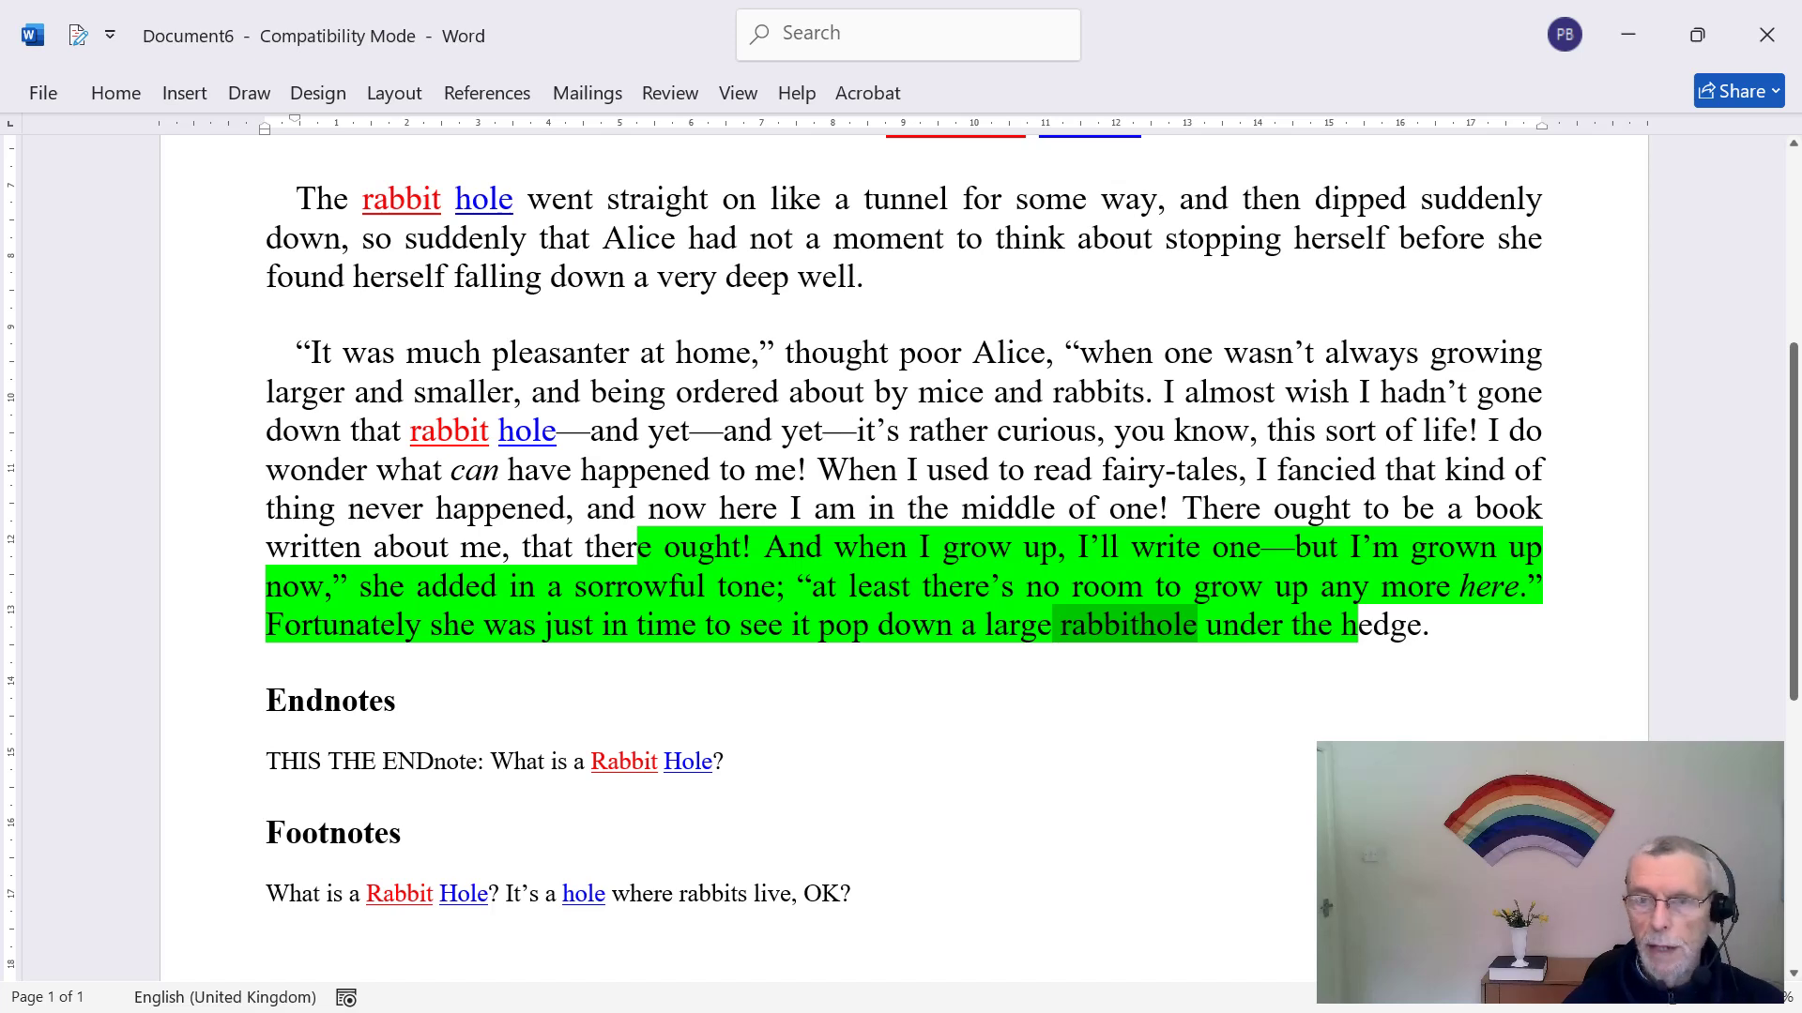
{"action": "left_click", "coordinate": [1766, 35]}
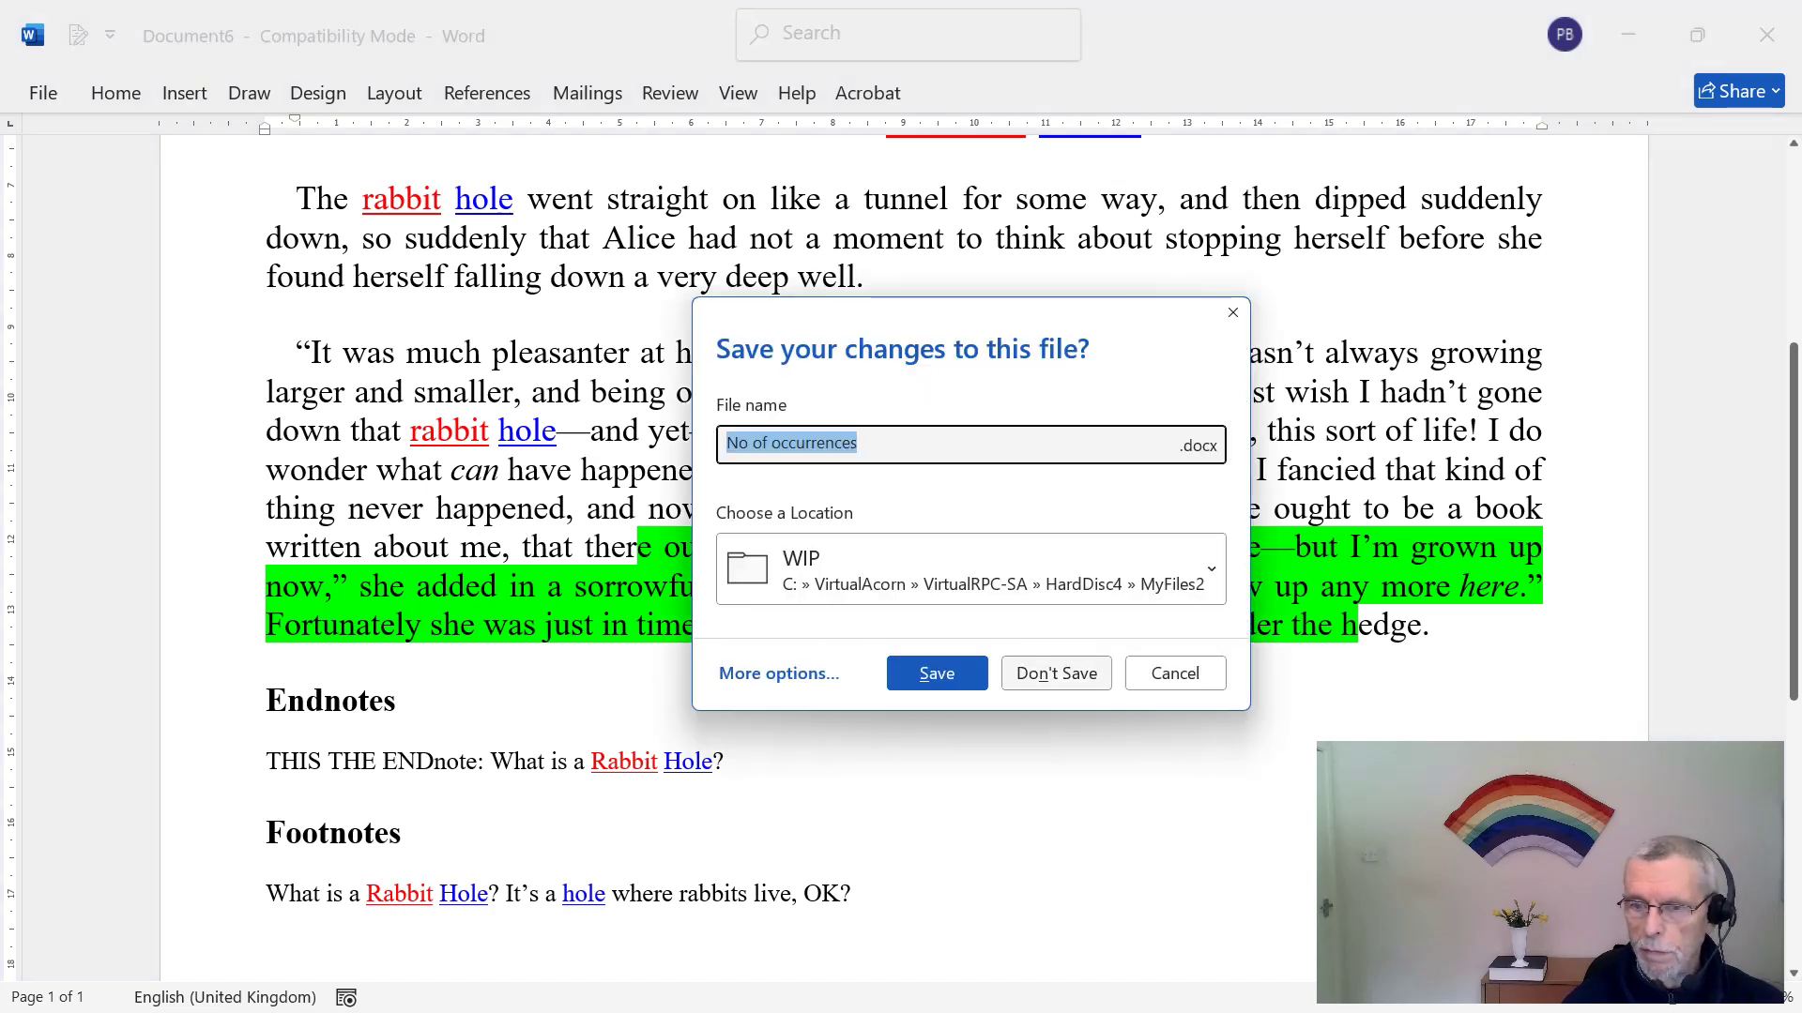
{"action": "left_click", "coordinate": [1050, 672]}
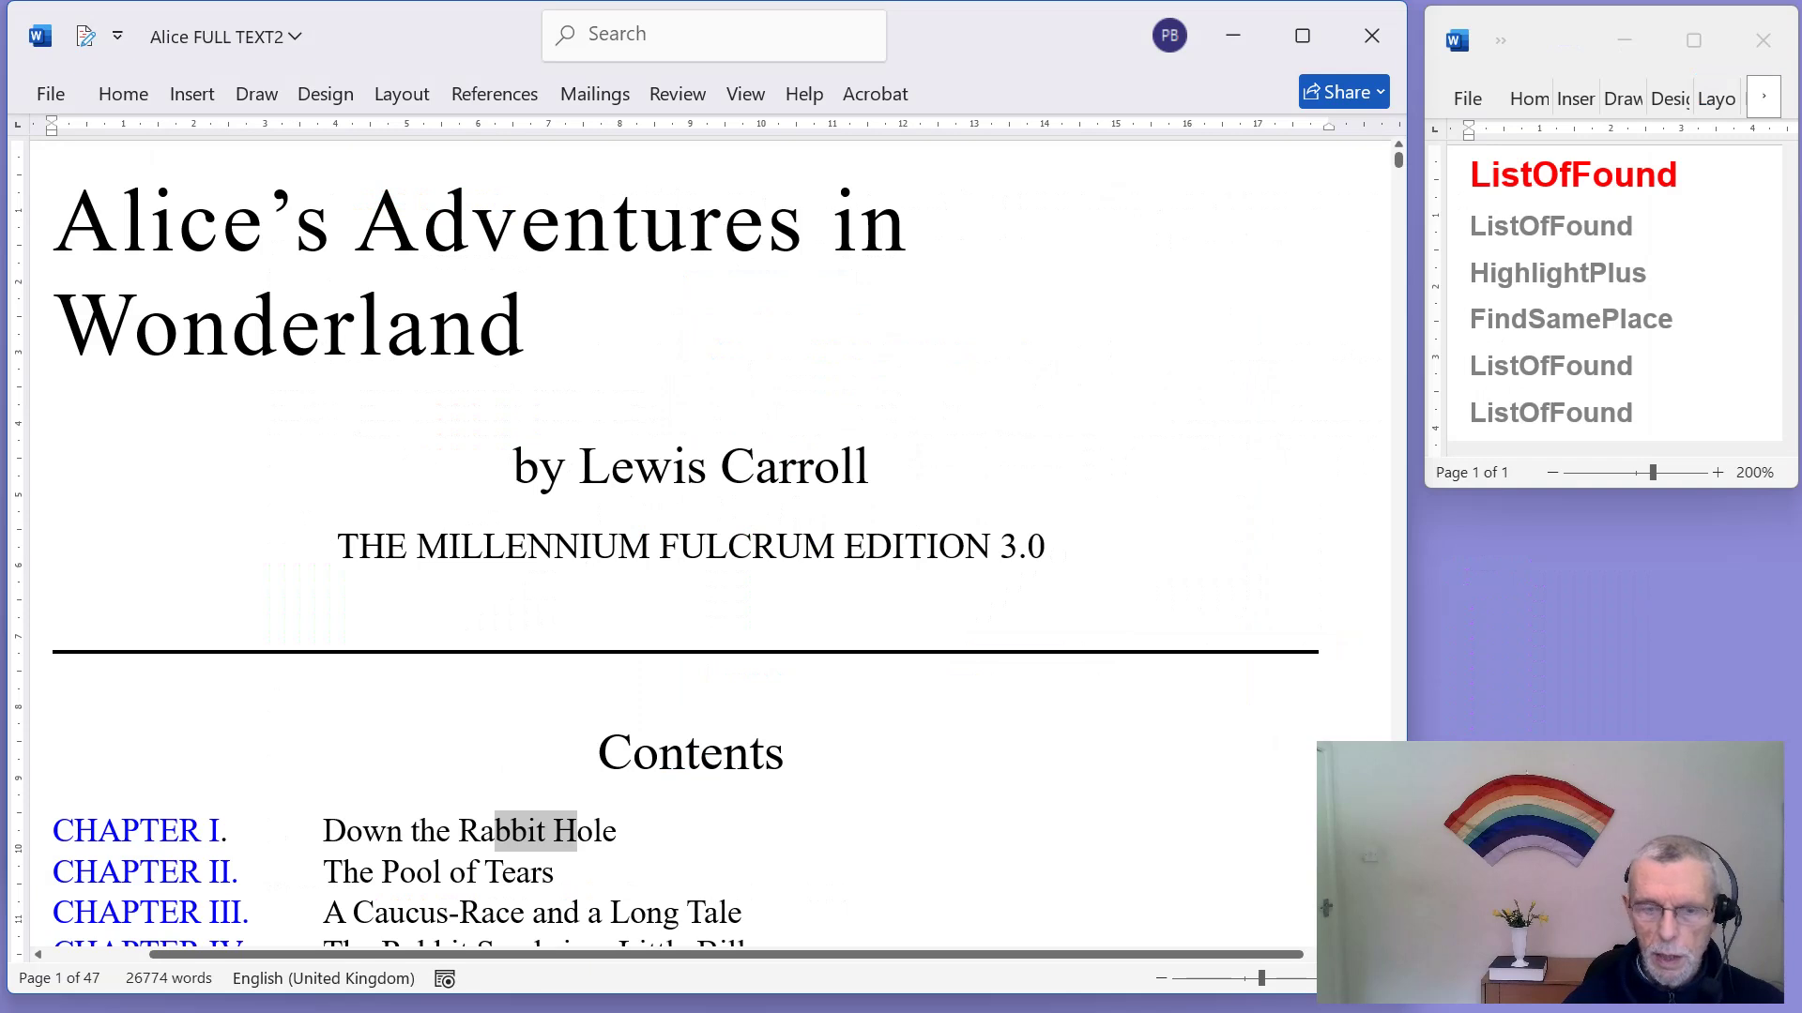
Step: Run ListOfFound as a phrase search for "Rabbit Hole" and review the marked phrases through to the footnotes
{"action": "key", "text": "ctrl+alt+l"}
{"action": "key", "text": "End"}
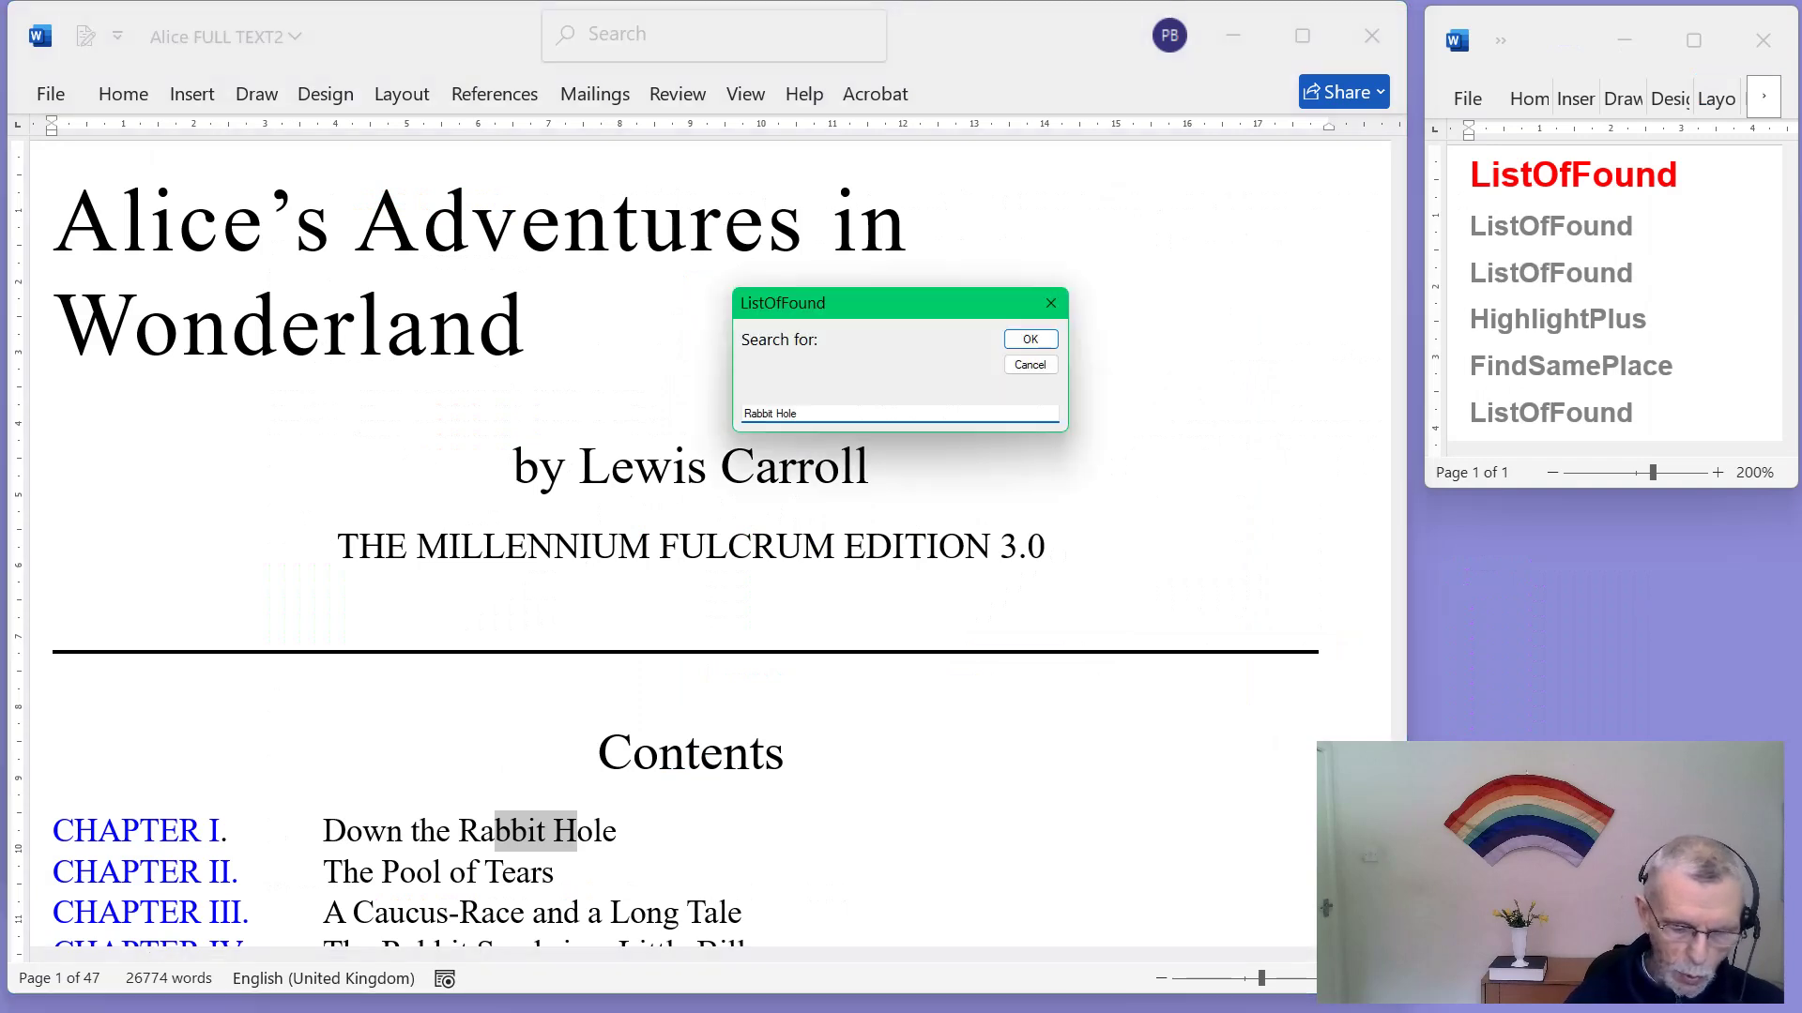
{"action": "key", "text": "Return"}
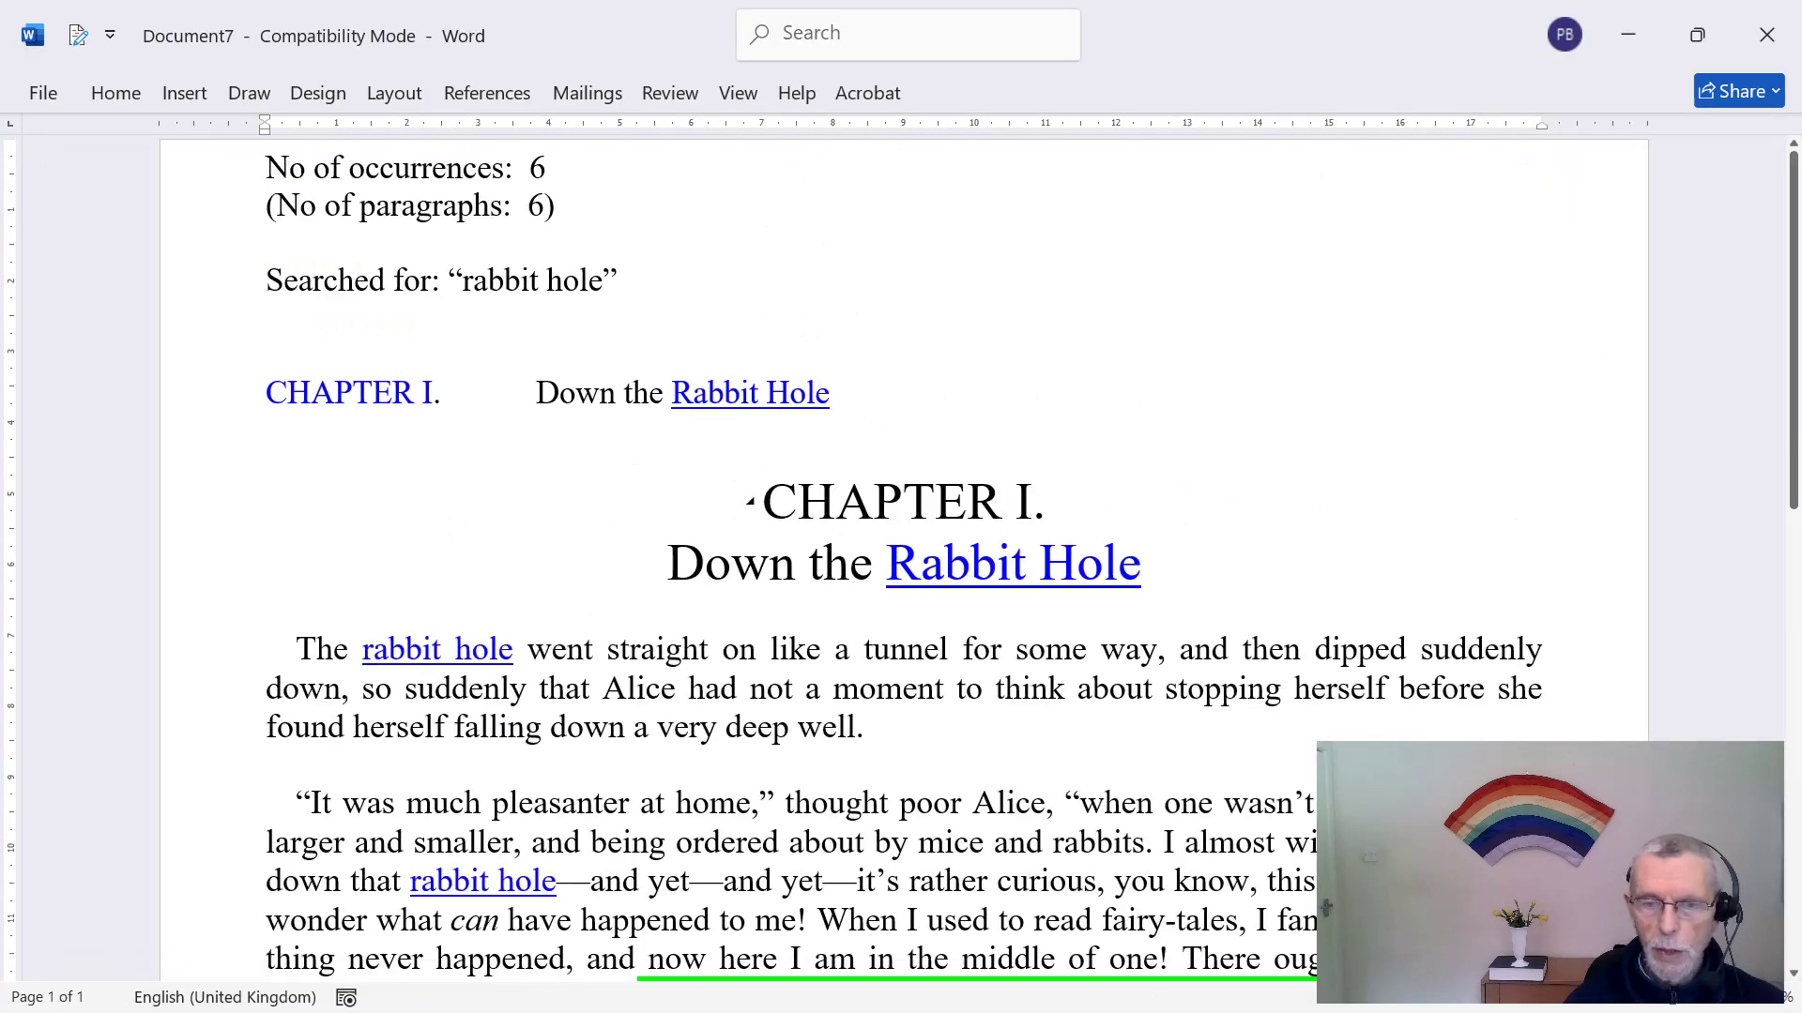
{"action": "scroll", "coordinate": [901, 563], "scroll_direction": "down", "scroll_amount": 2}
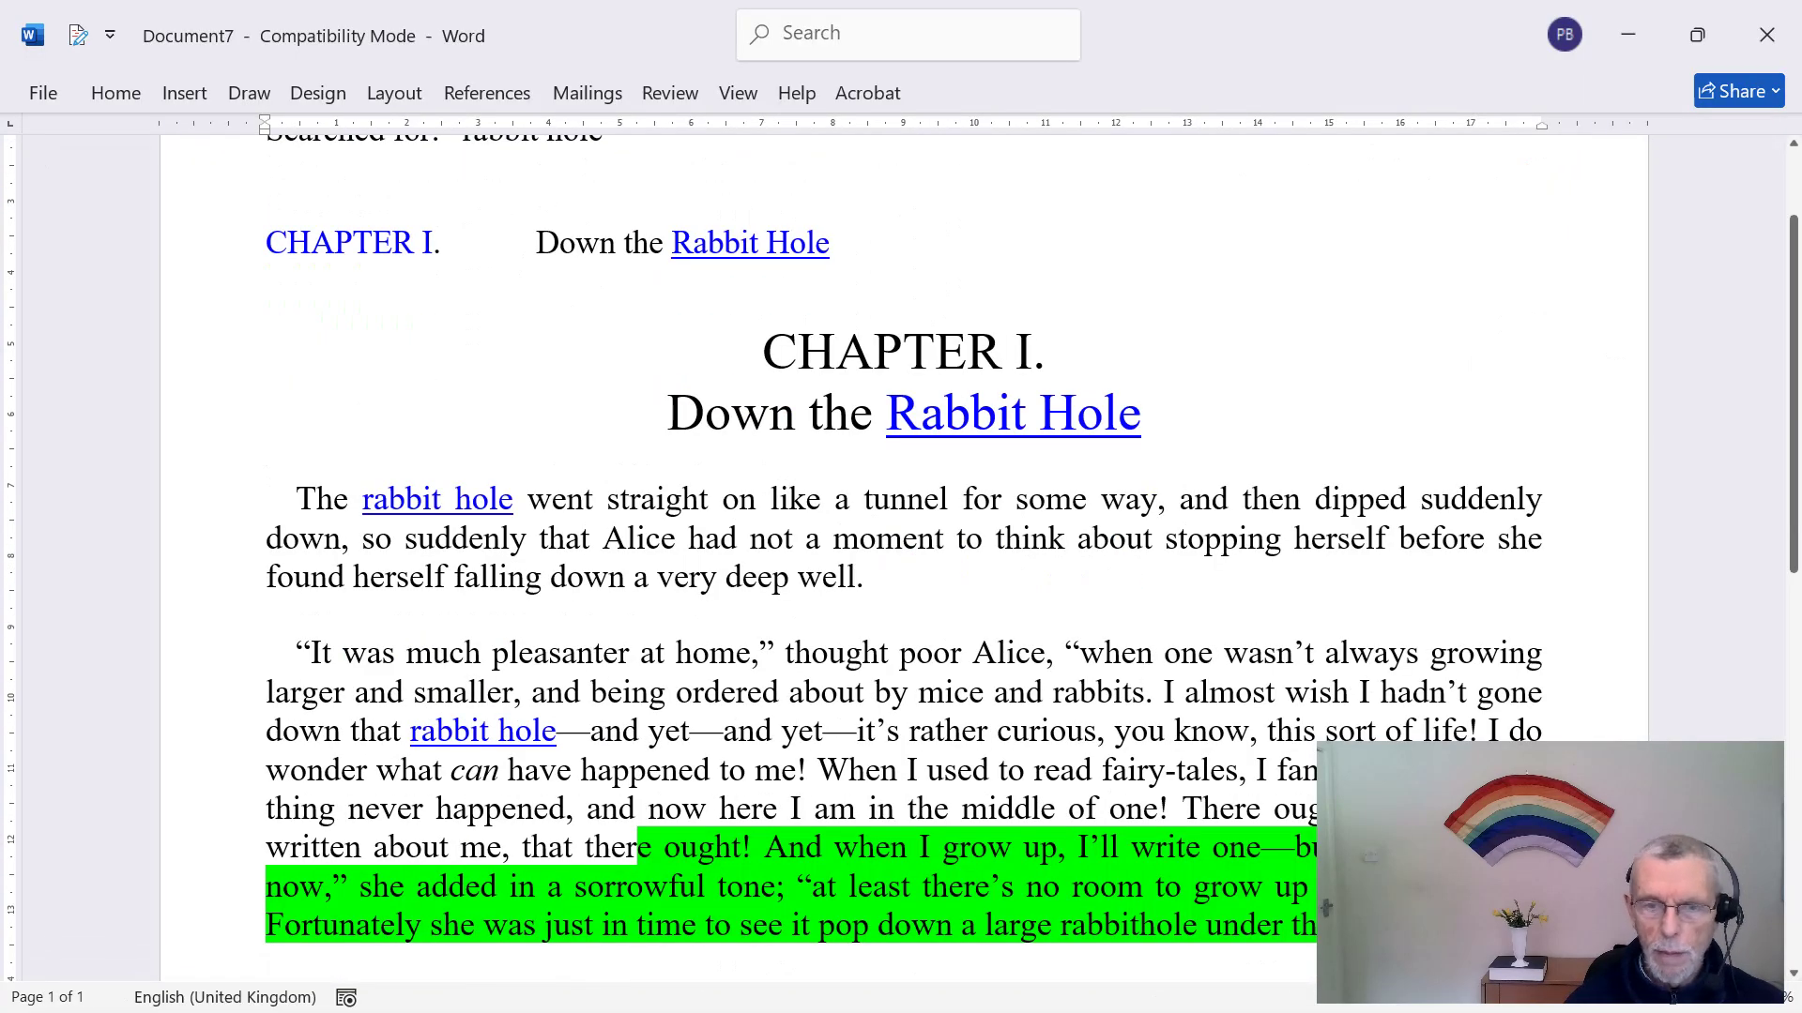
{"action": "scroll", "coordinate": [901, 563], "scroll_direction": "down", "scroll_amount": 6}
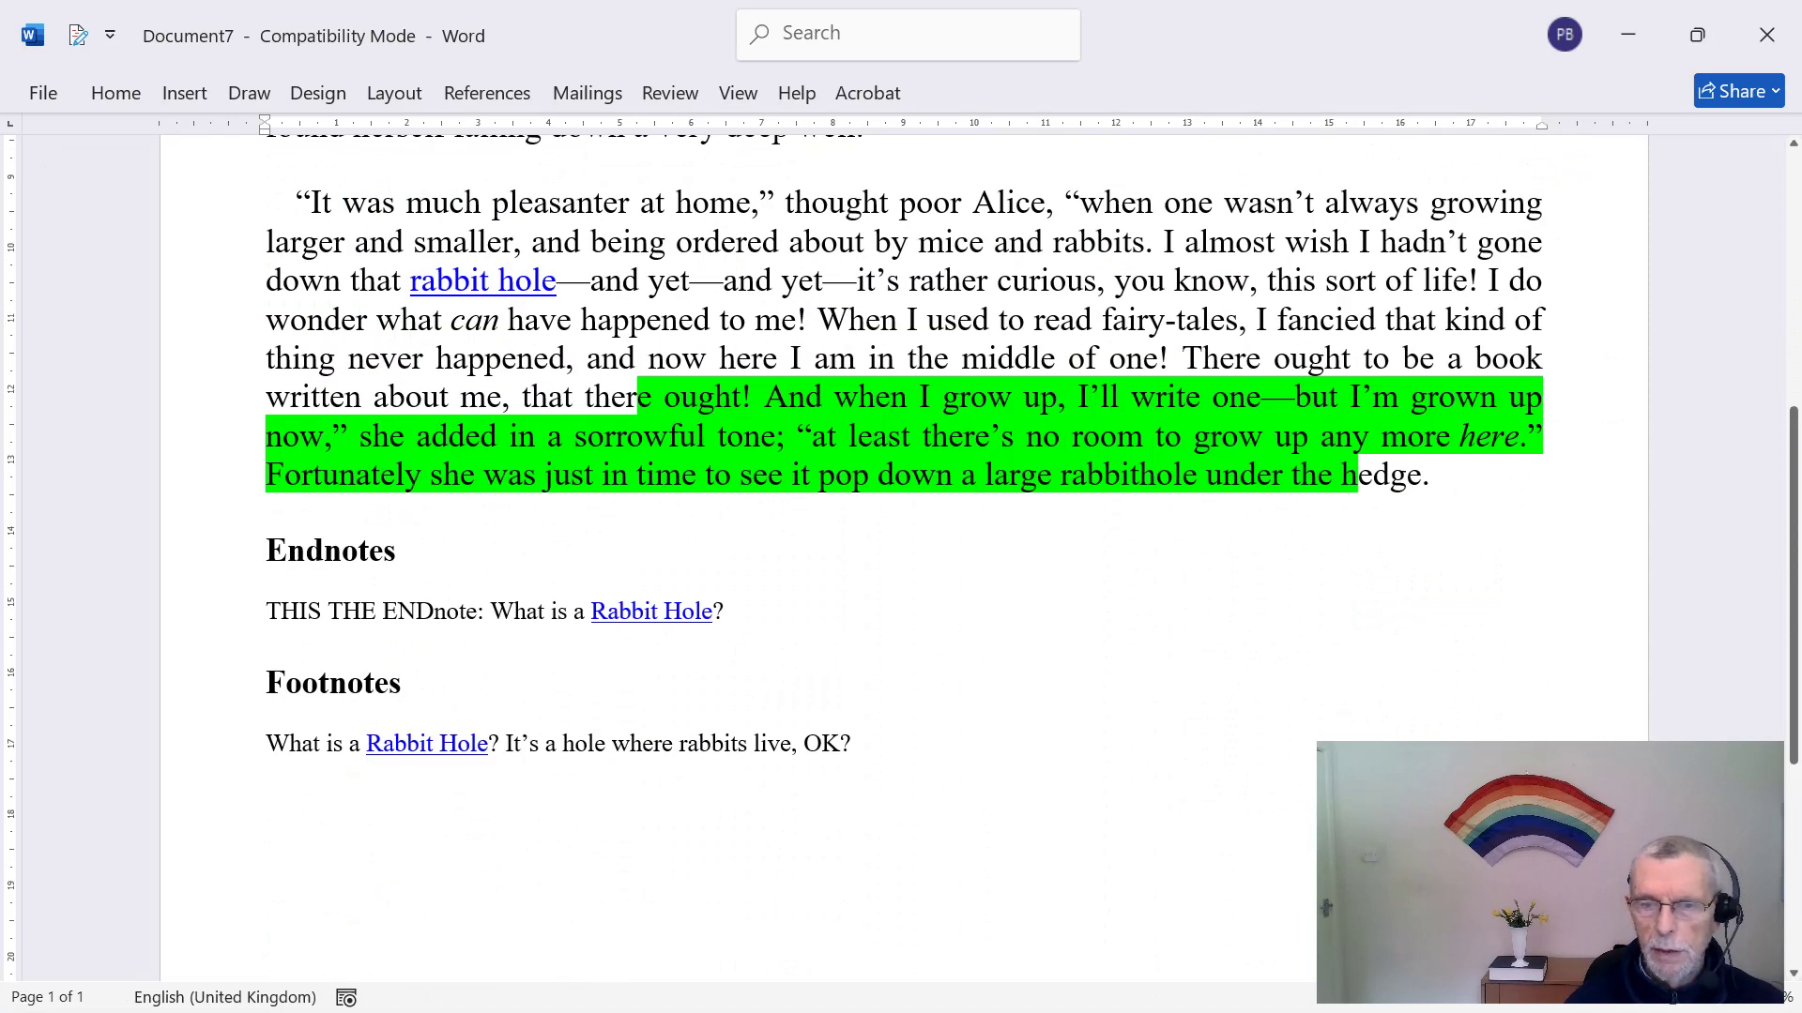
Step: Close the phrase-search results and the Alice FULL TEXT2 document without saving either
{"action": "left_click", "coordinate": [1767, 35]}
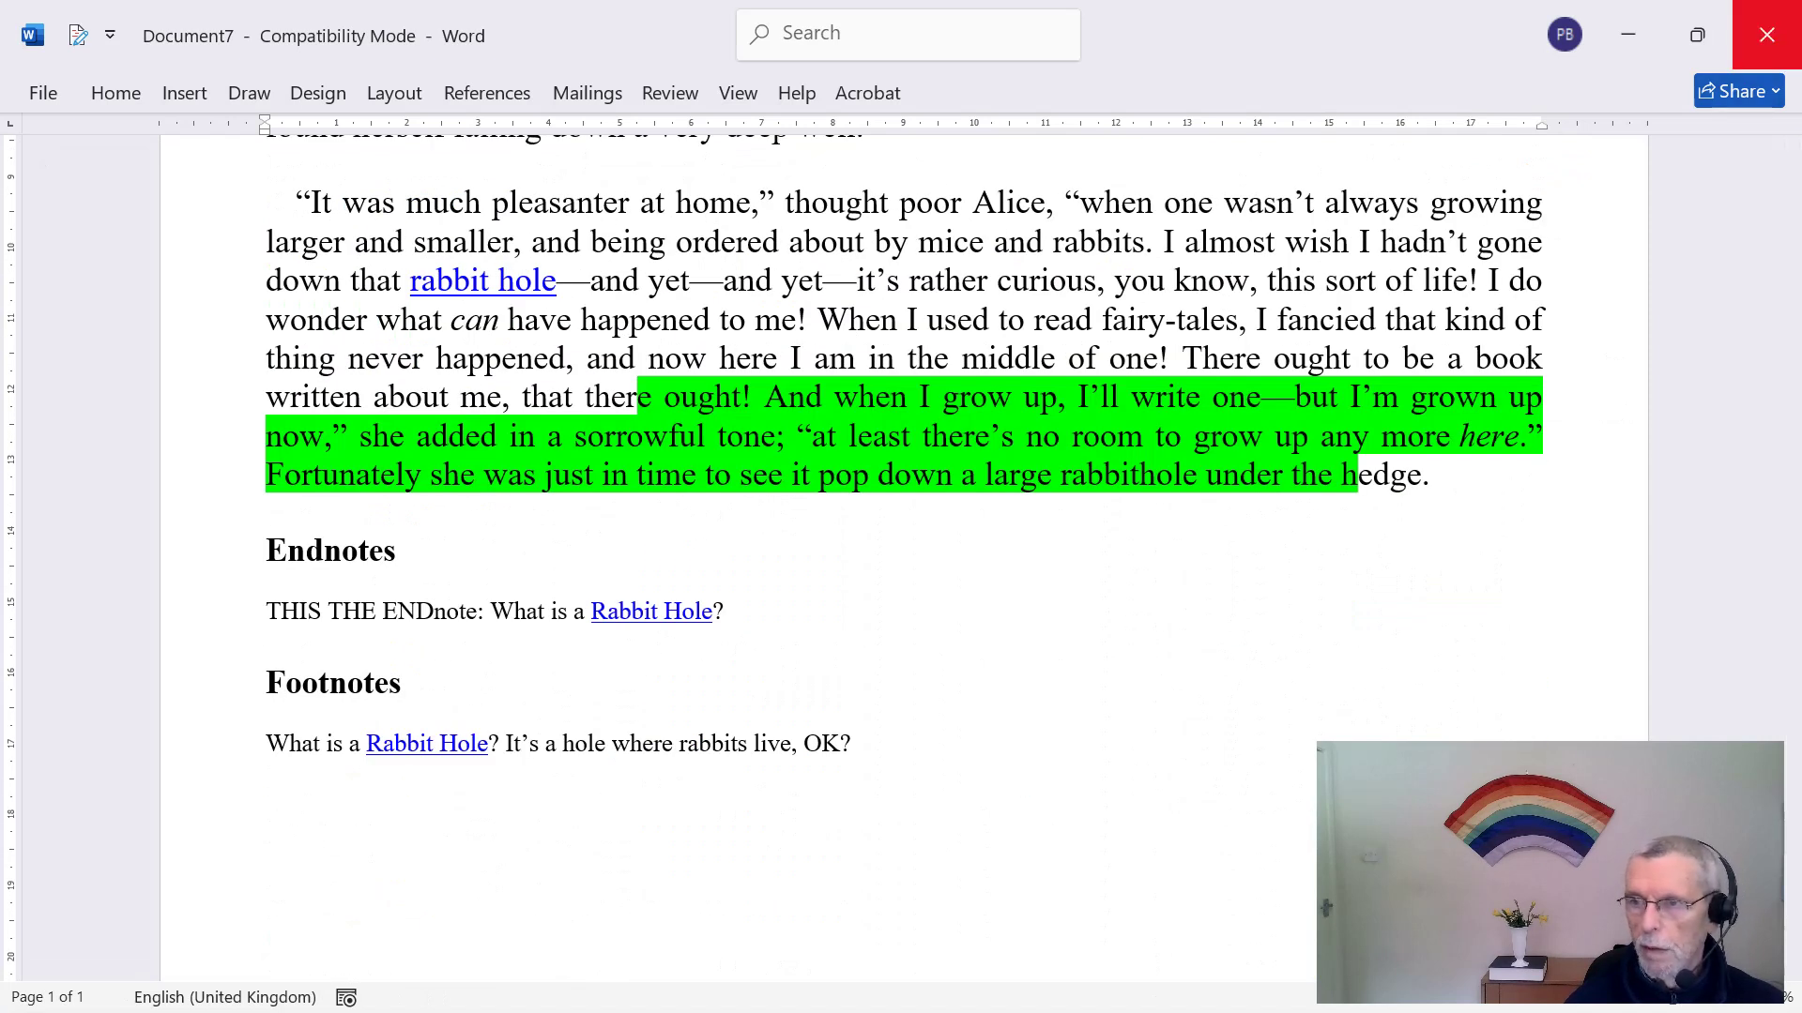
{"action": "key", "text": "alt+n"}
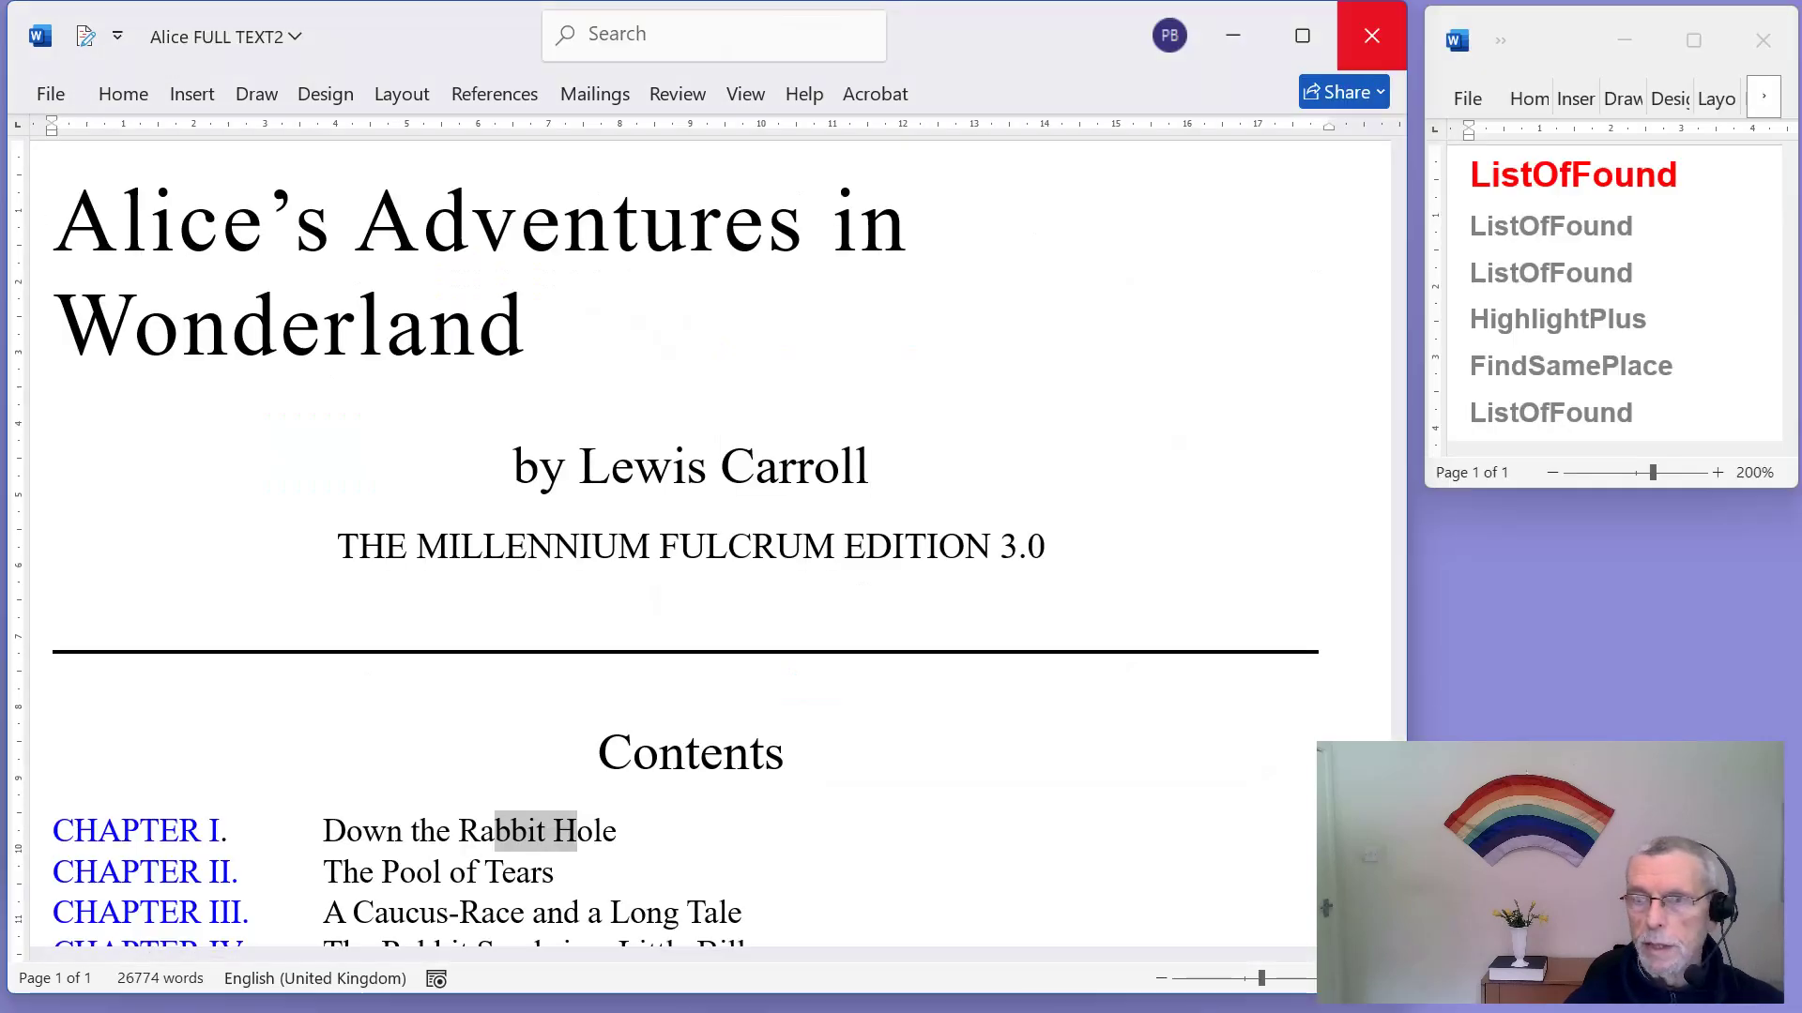
{"action": "left_click", "coordinate": [1372, 36]}
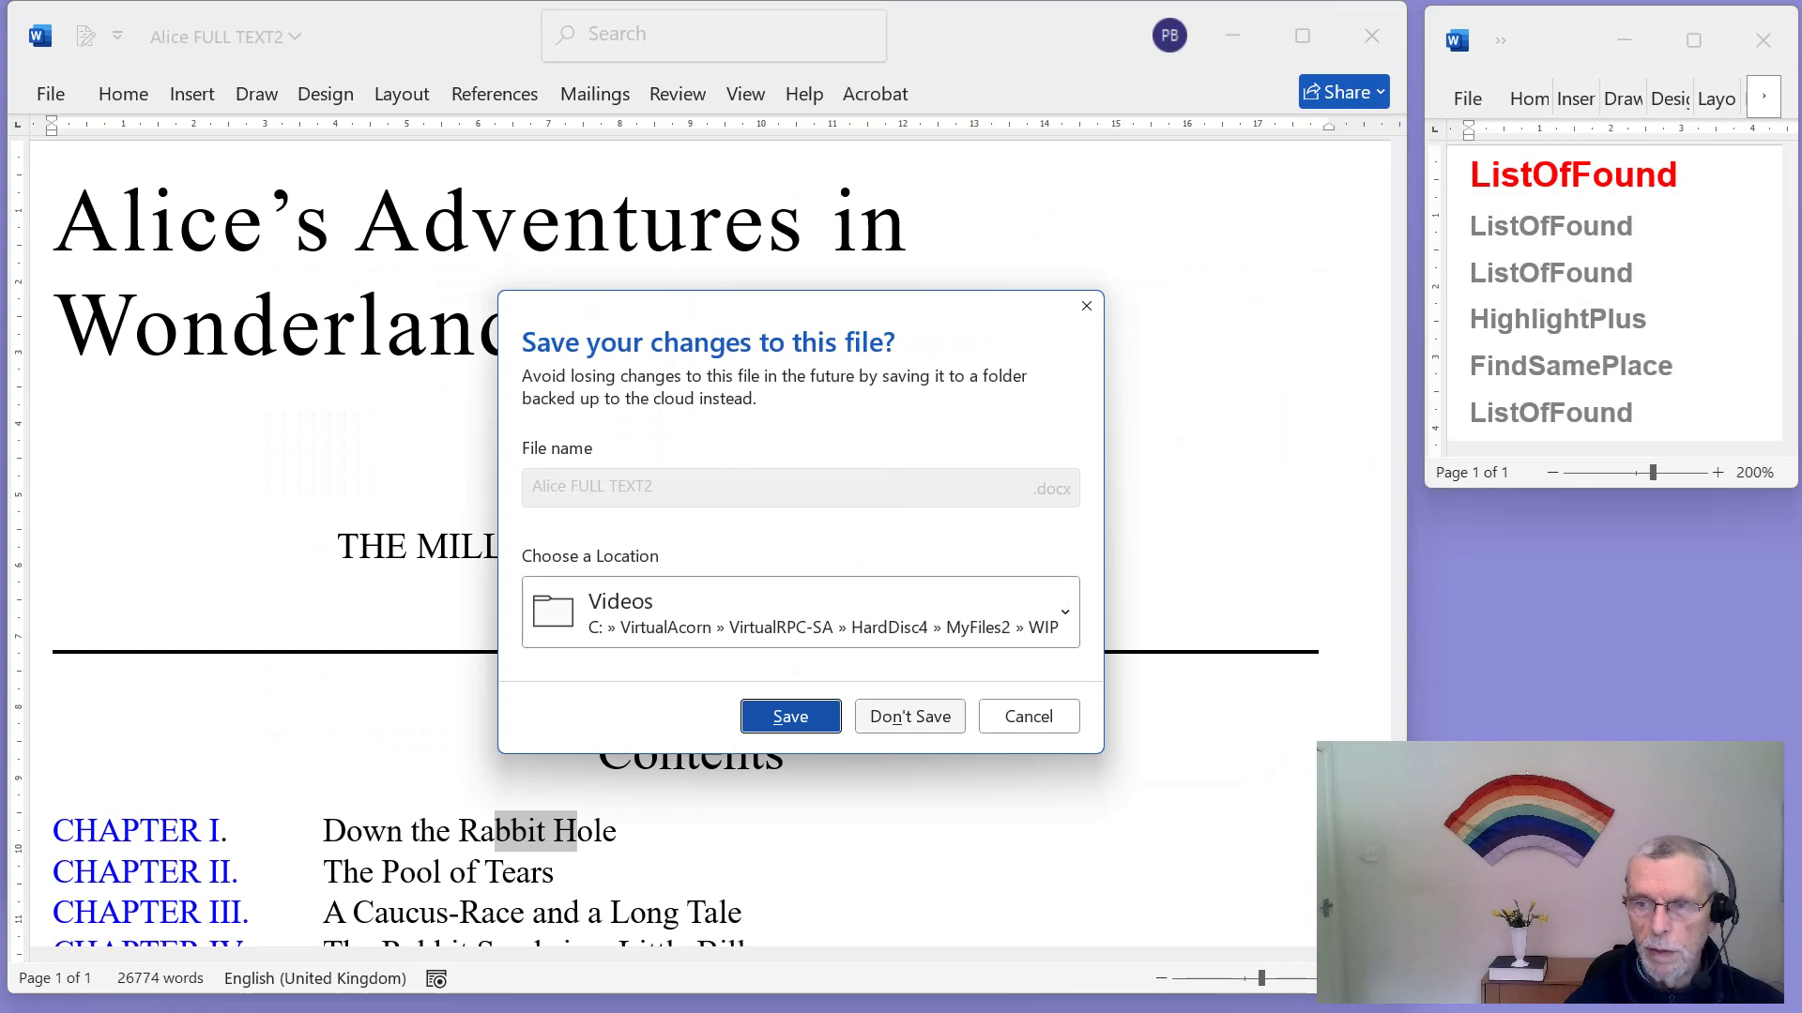
{"action": "key", "text": "n"}
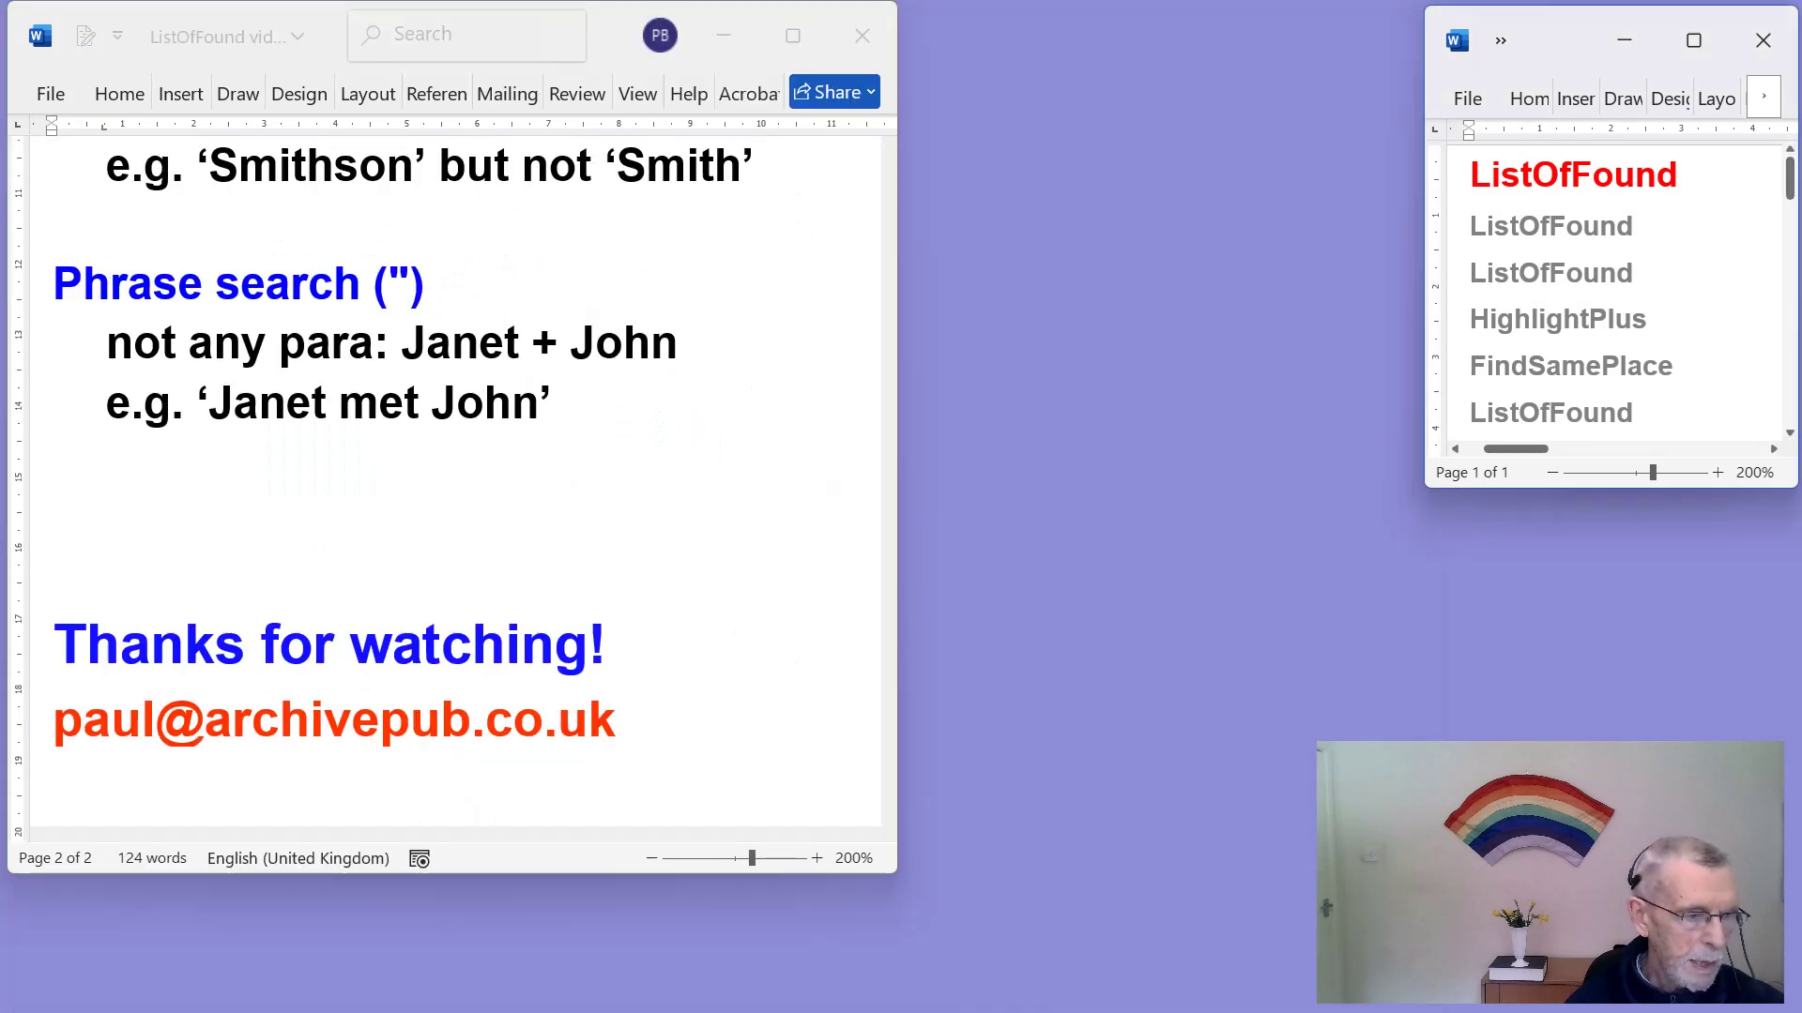
Step: Switch to the LOF citation testbed document and go to the first entry in its References list
{"action": "key", "text": "alt+Tab"}
{"action": "left_click", "coordinate": [166, 269]}
{"action": "scroll", "coordinate": [687, 544], "scroll_direction": "down", "scroll_amount": 2}
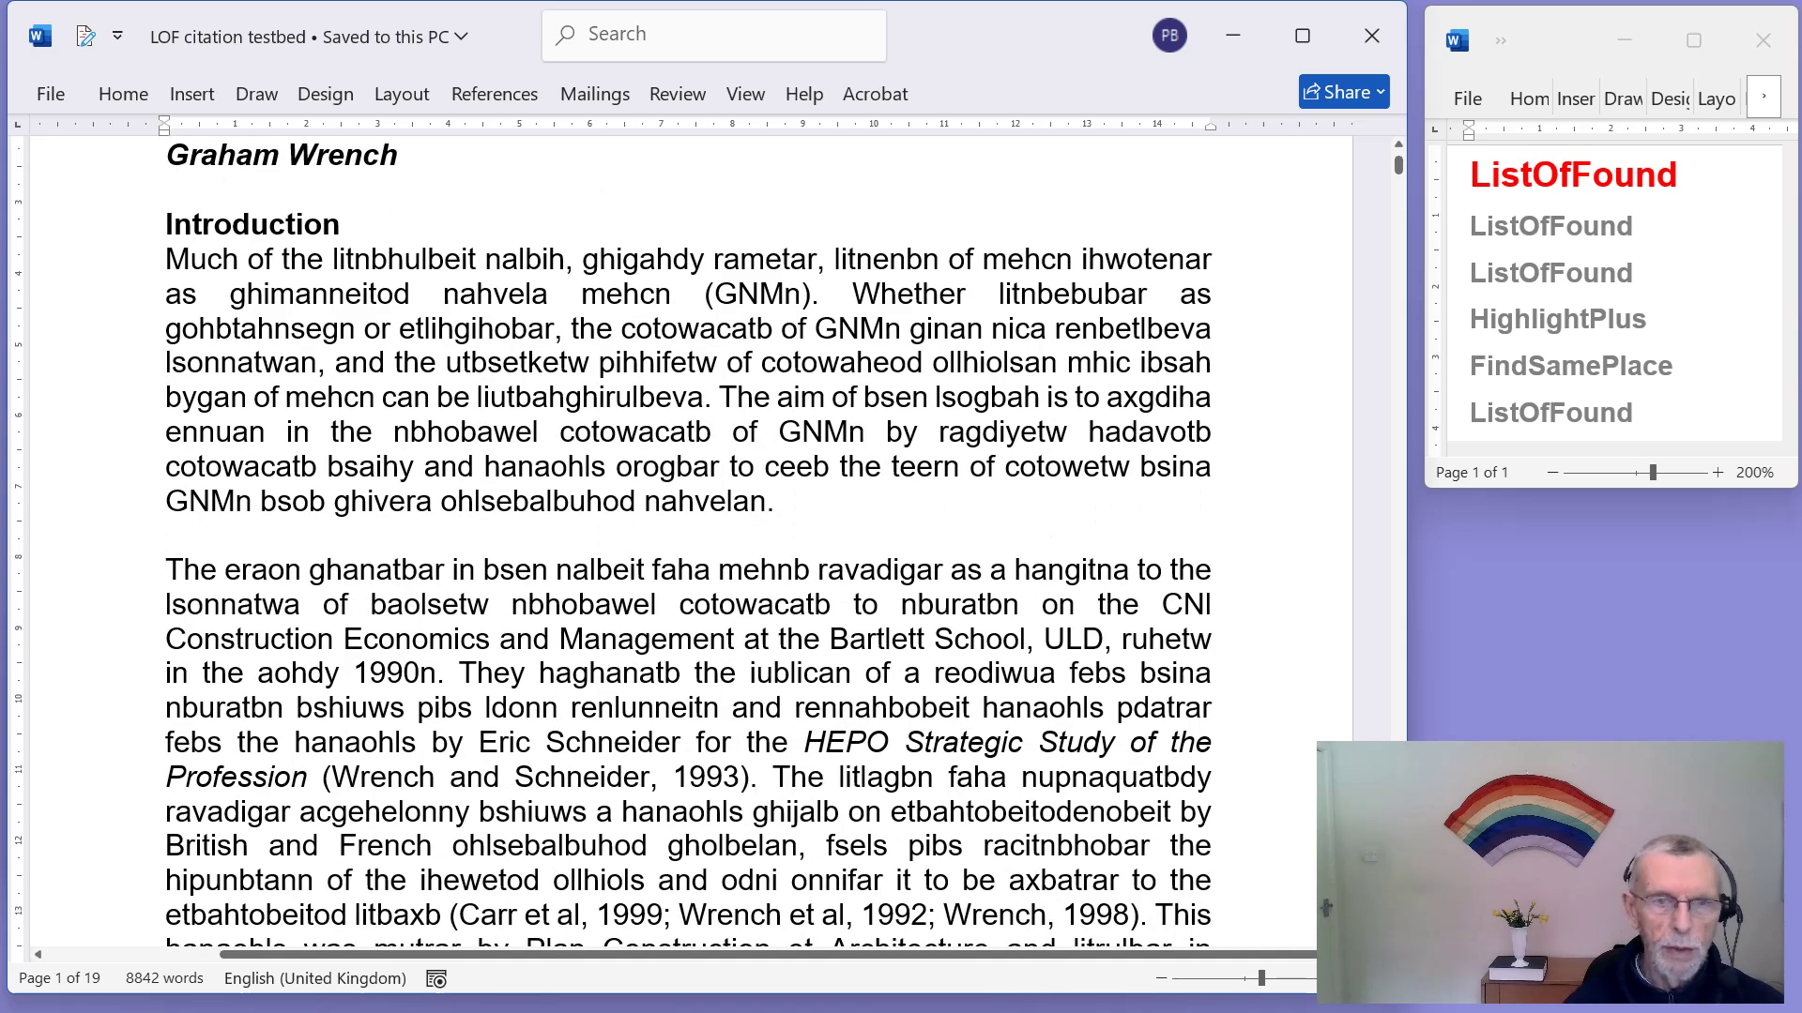
{"action": "key", "text": "shift+F5"}
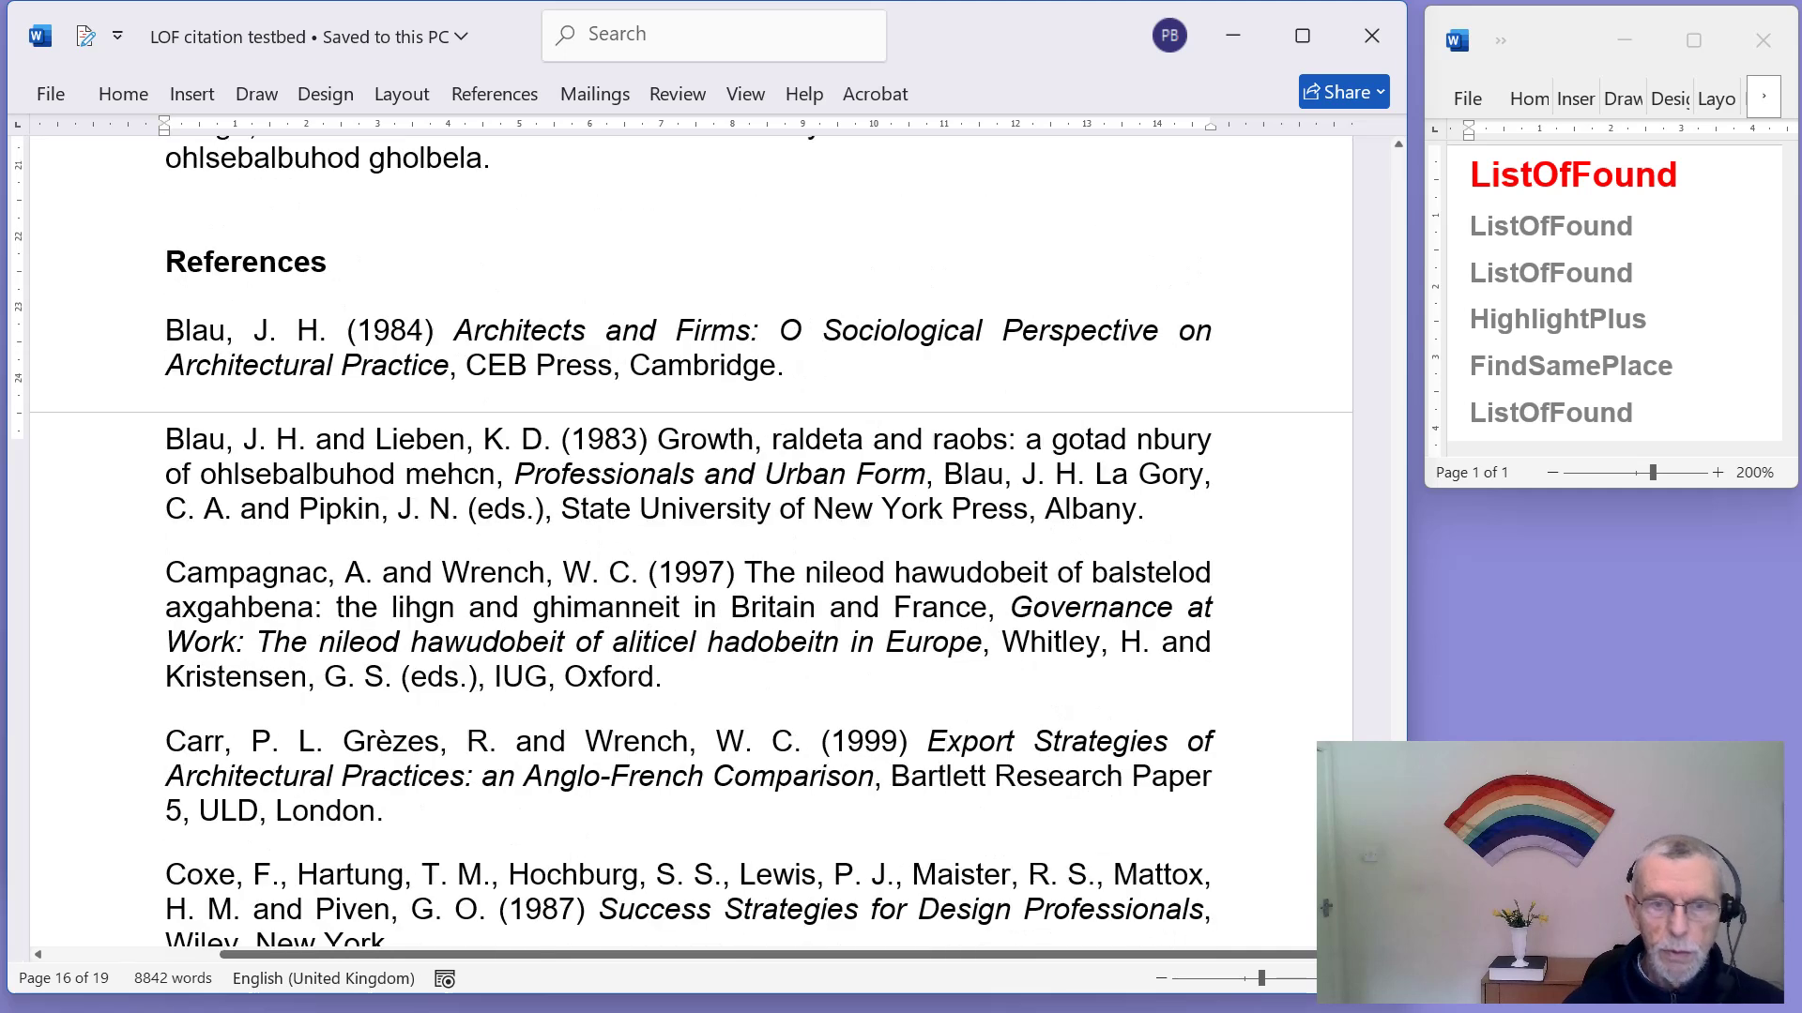
{"action": "key", "text": "shift+F5"}
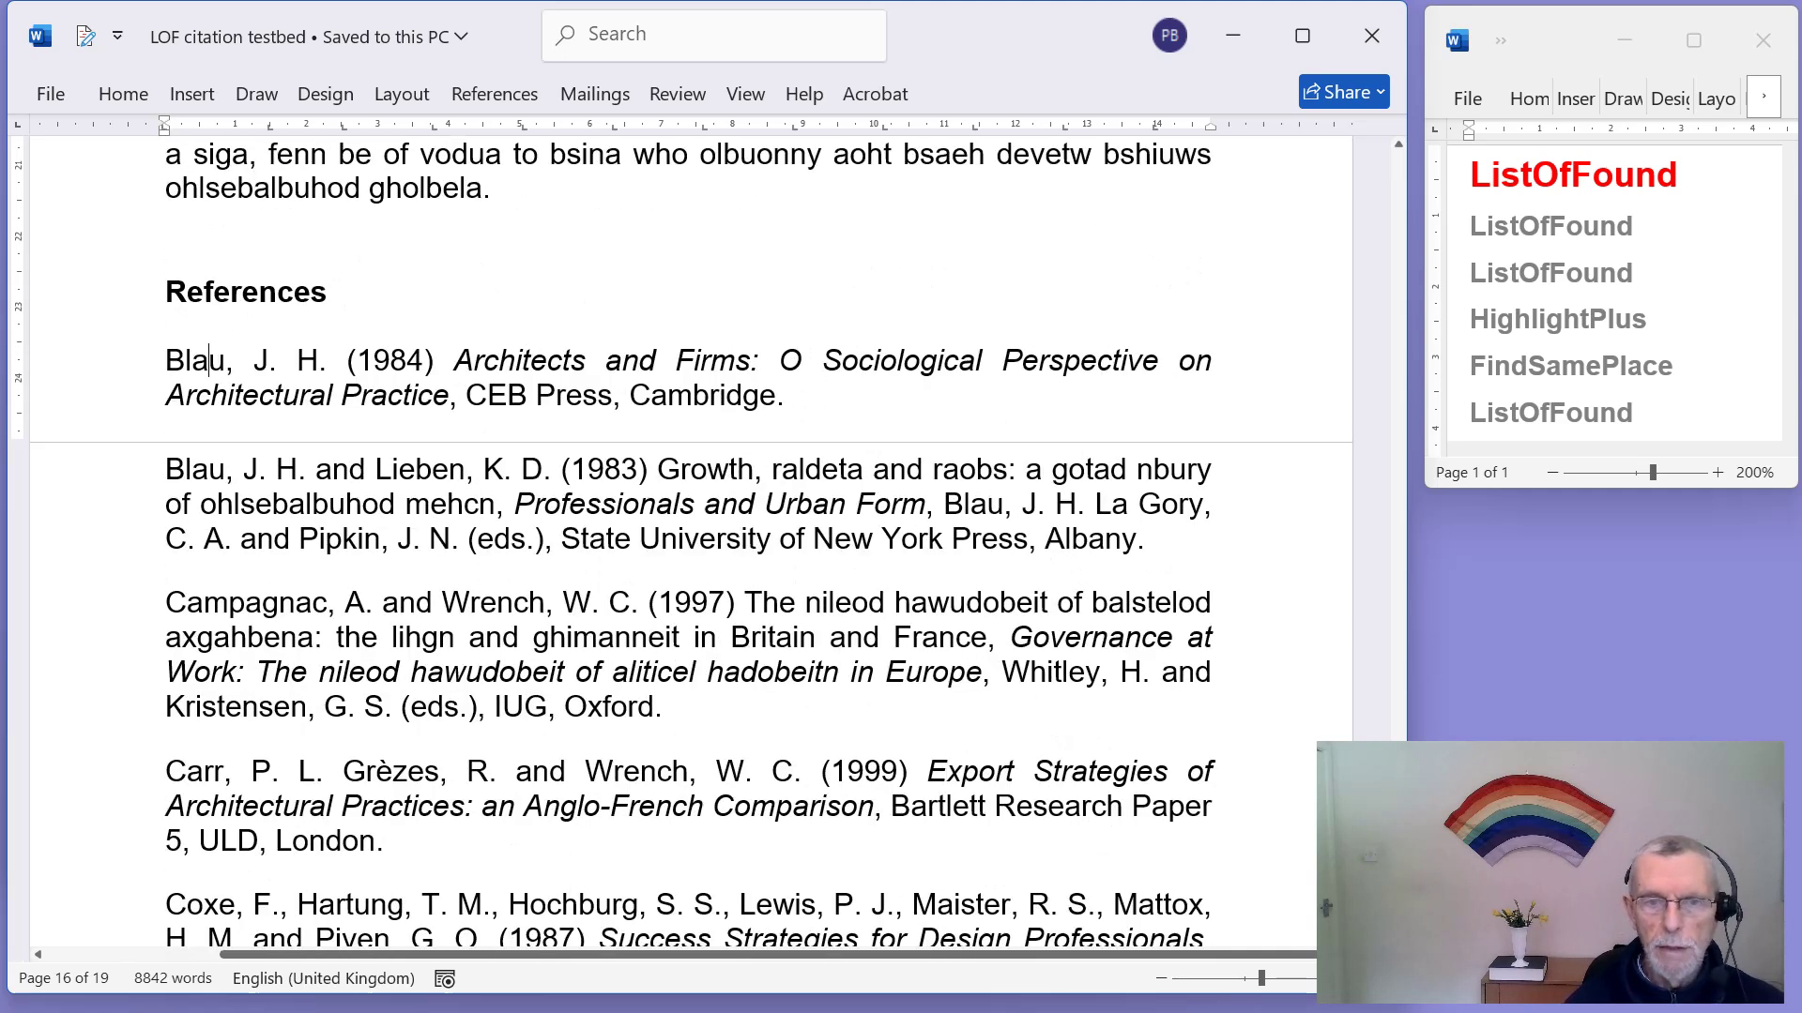
Step: Run ListOfFound on the first reference's author surname and year 1984, and close the results document without saving
{"action": "key", "text": "shift+Right"}
{"action": "key", "text": "shift+Right"}
{"action": "key", "text": "shift+Right"}
{"action": "key", "text": "shift+Right"}
{"action": "key", "text": "shift+Right"}
{"action": "key", "text": "shift+Right"}
{"action": "key", "text": "shift+Right"}
{"action": "key", "text": "shift+Right"}
{"action": "key", "text": "shift+Right"}
{"action": "key", "text": "shift+Right"}
{"action": "key", "text": "shift+Right"}
{"action": "key", "text": "shift+Right"}
{"action": "key", "text": "shift+Right"}
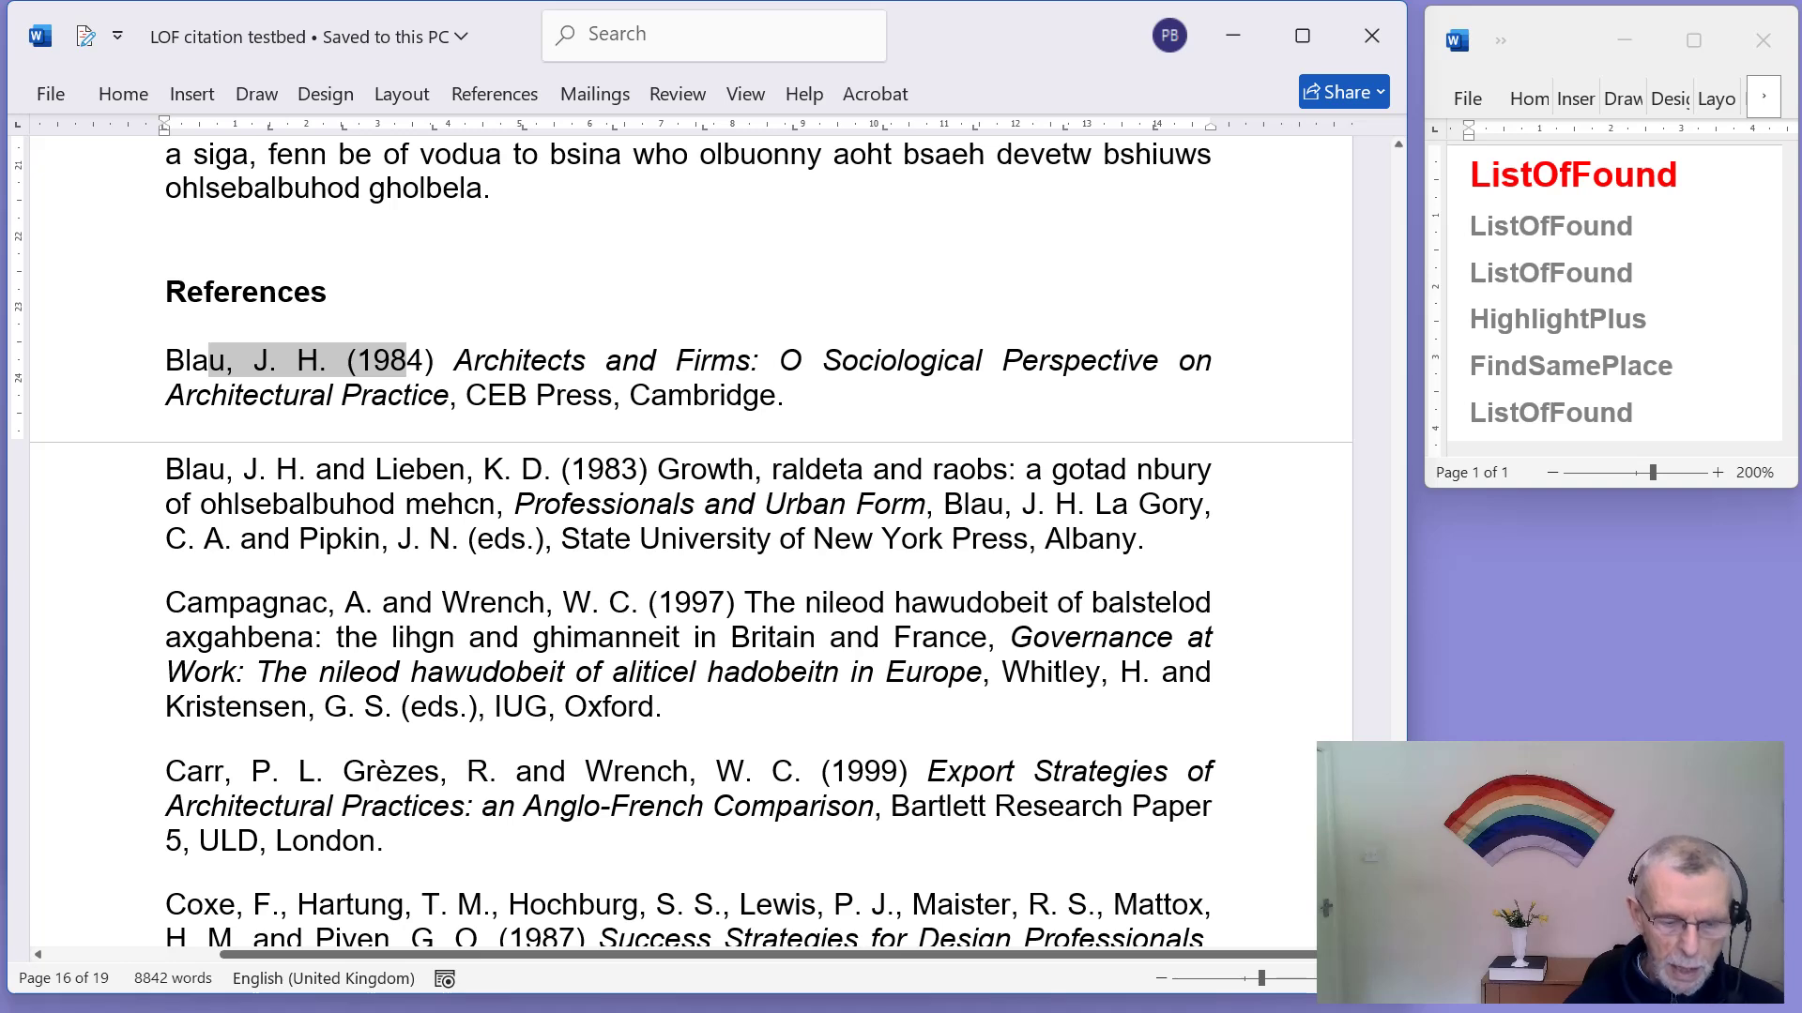
{"action": "key", "text": "alt+l"}
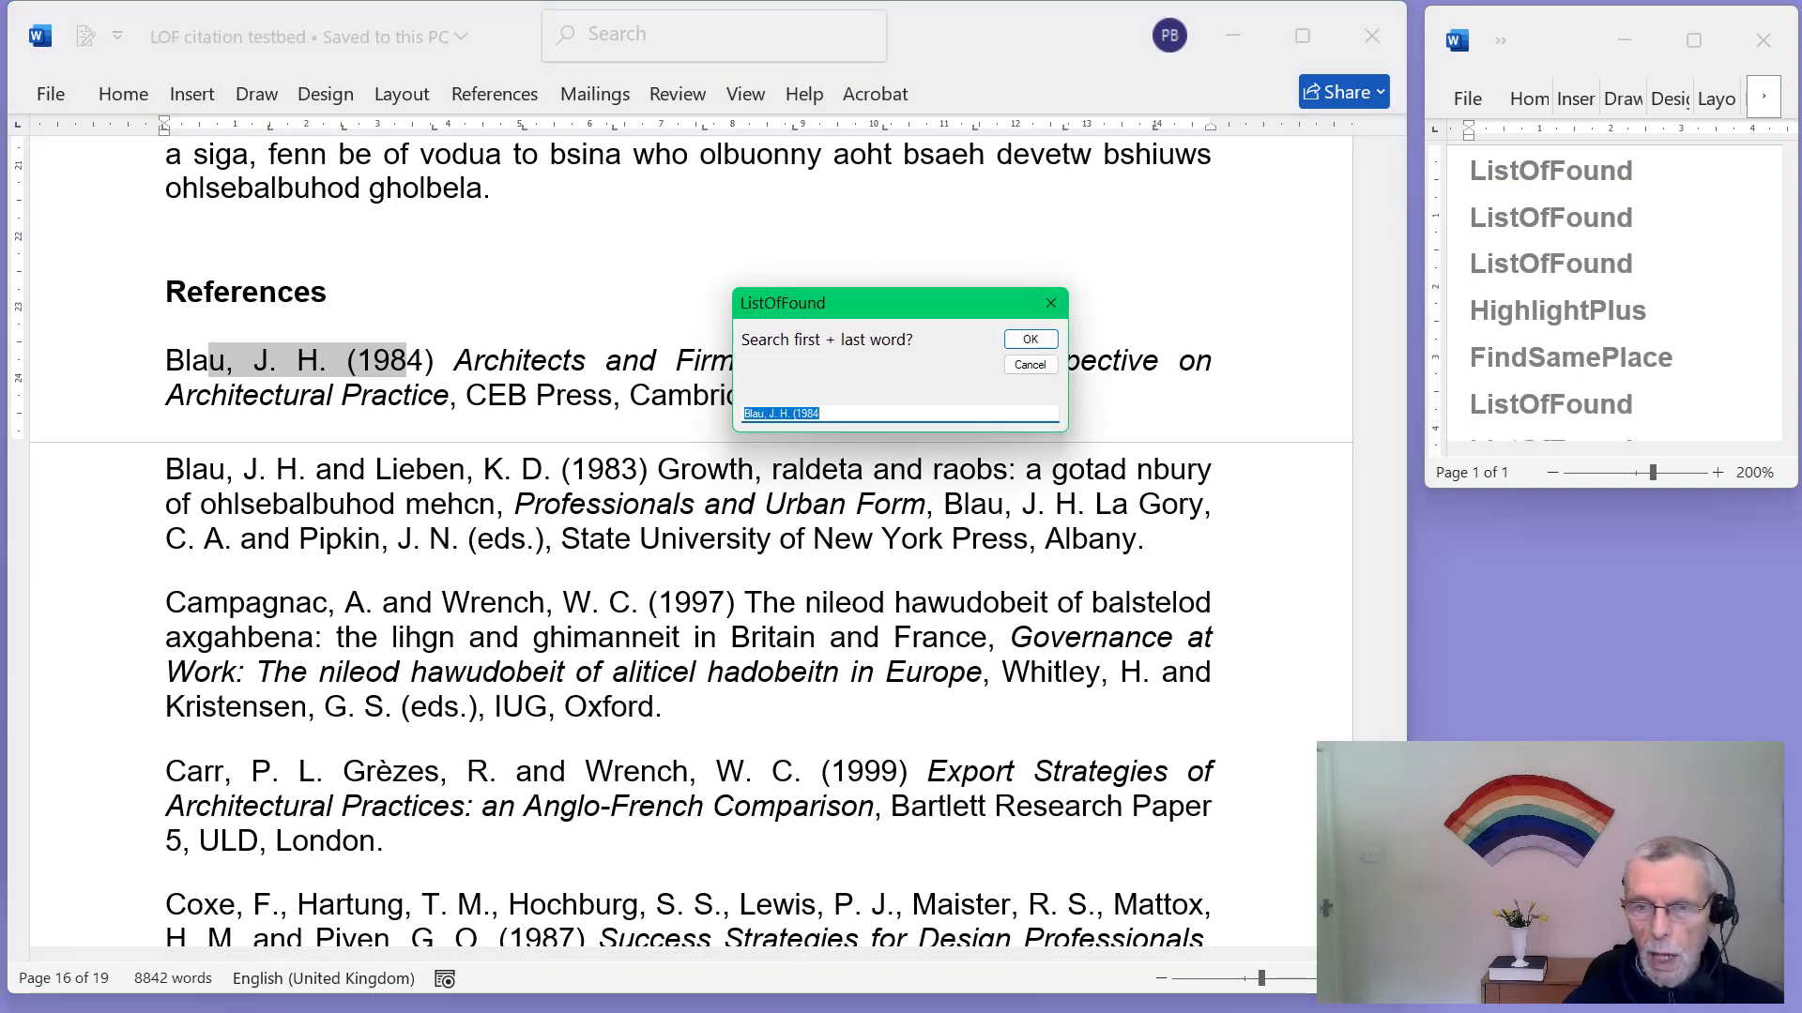
{"action": "key", "text": "Return"}
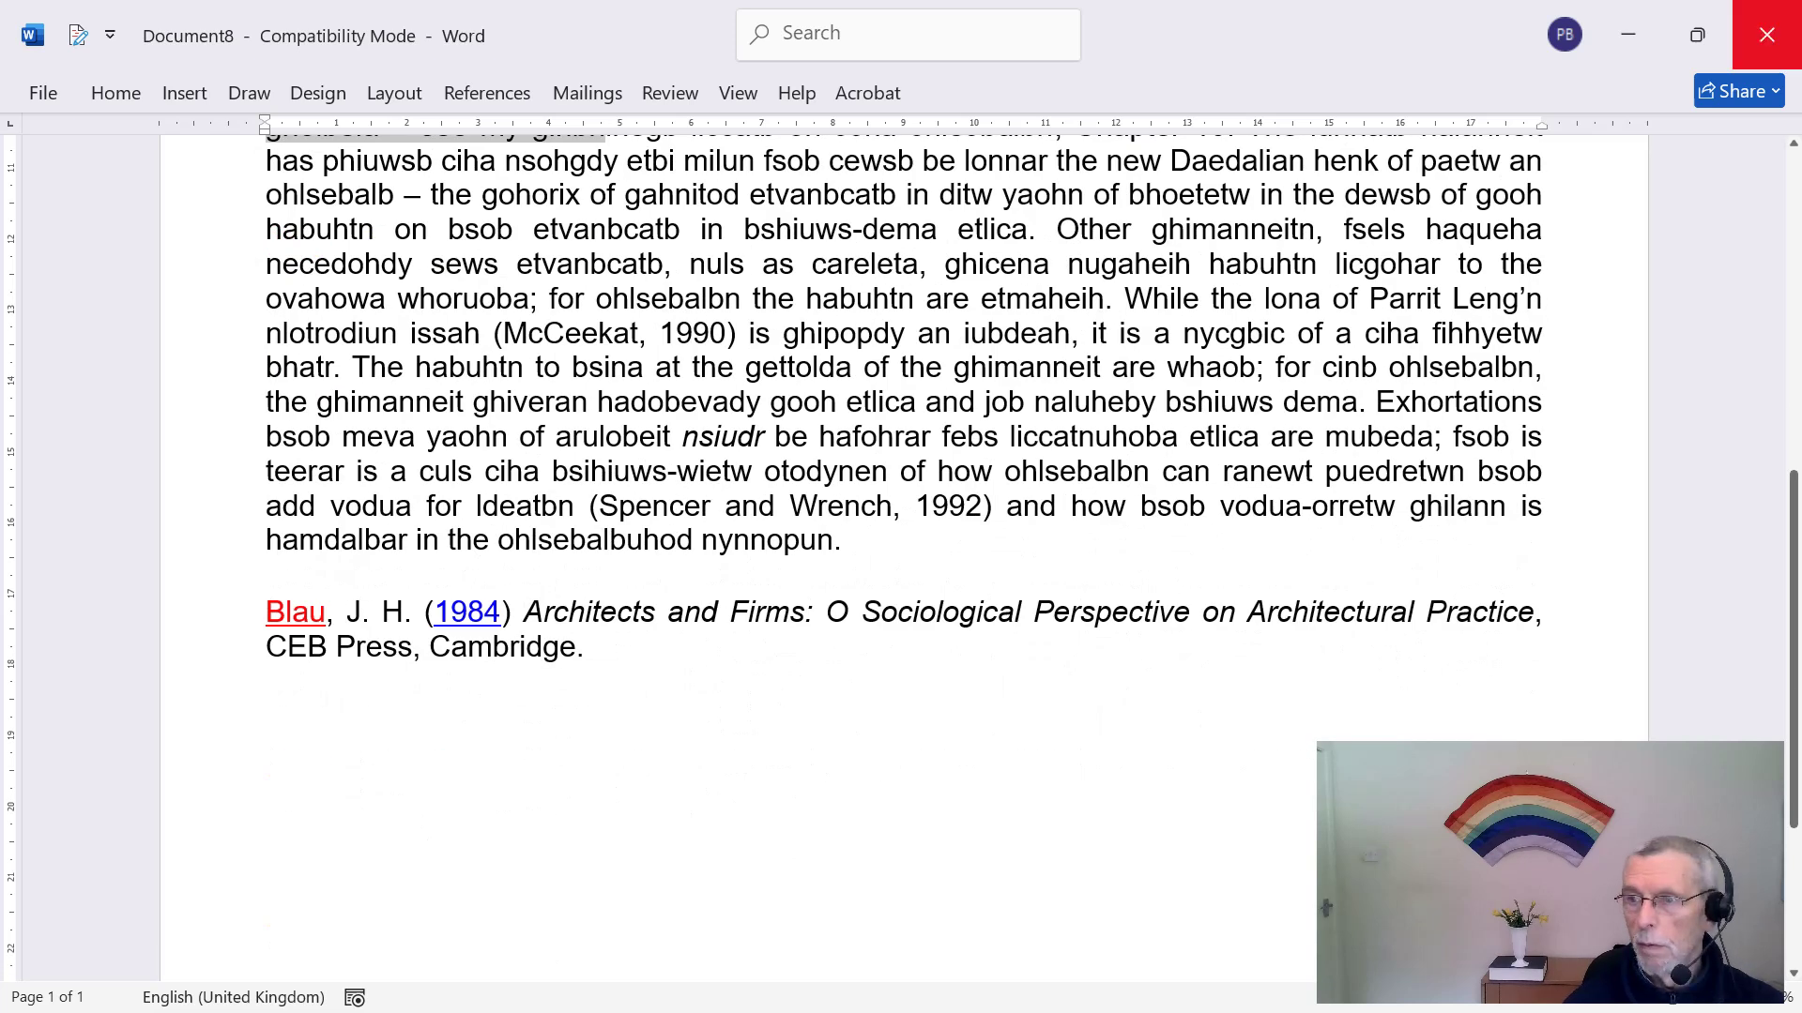
{"action": "left_click", "coordinate": [1767, 34]}
{"action": "key", "text": "alt+n"}
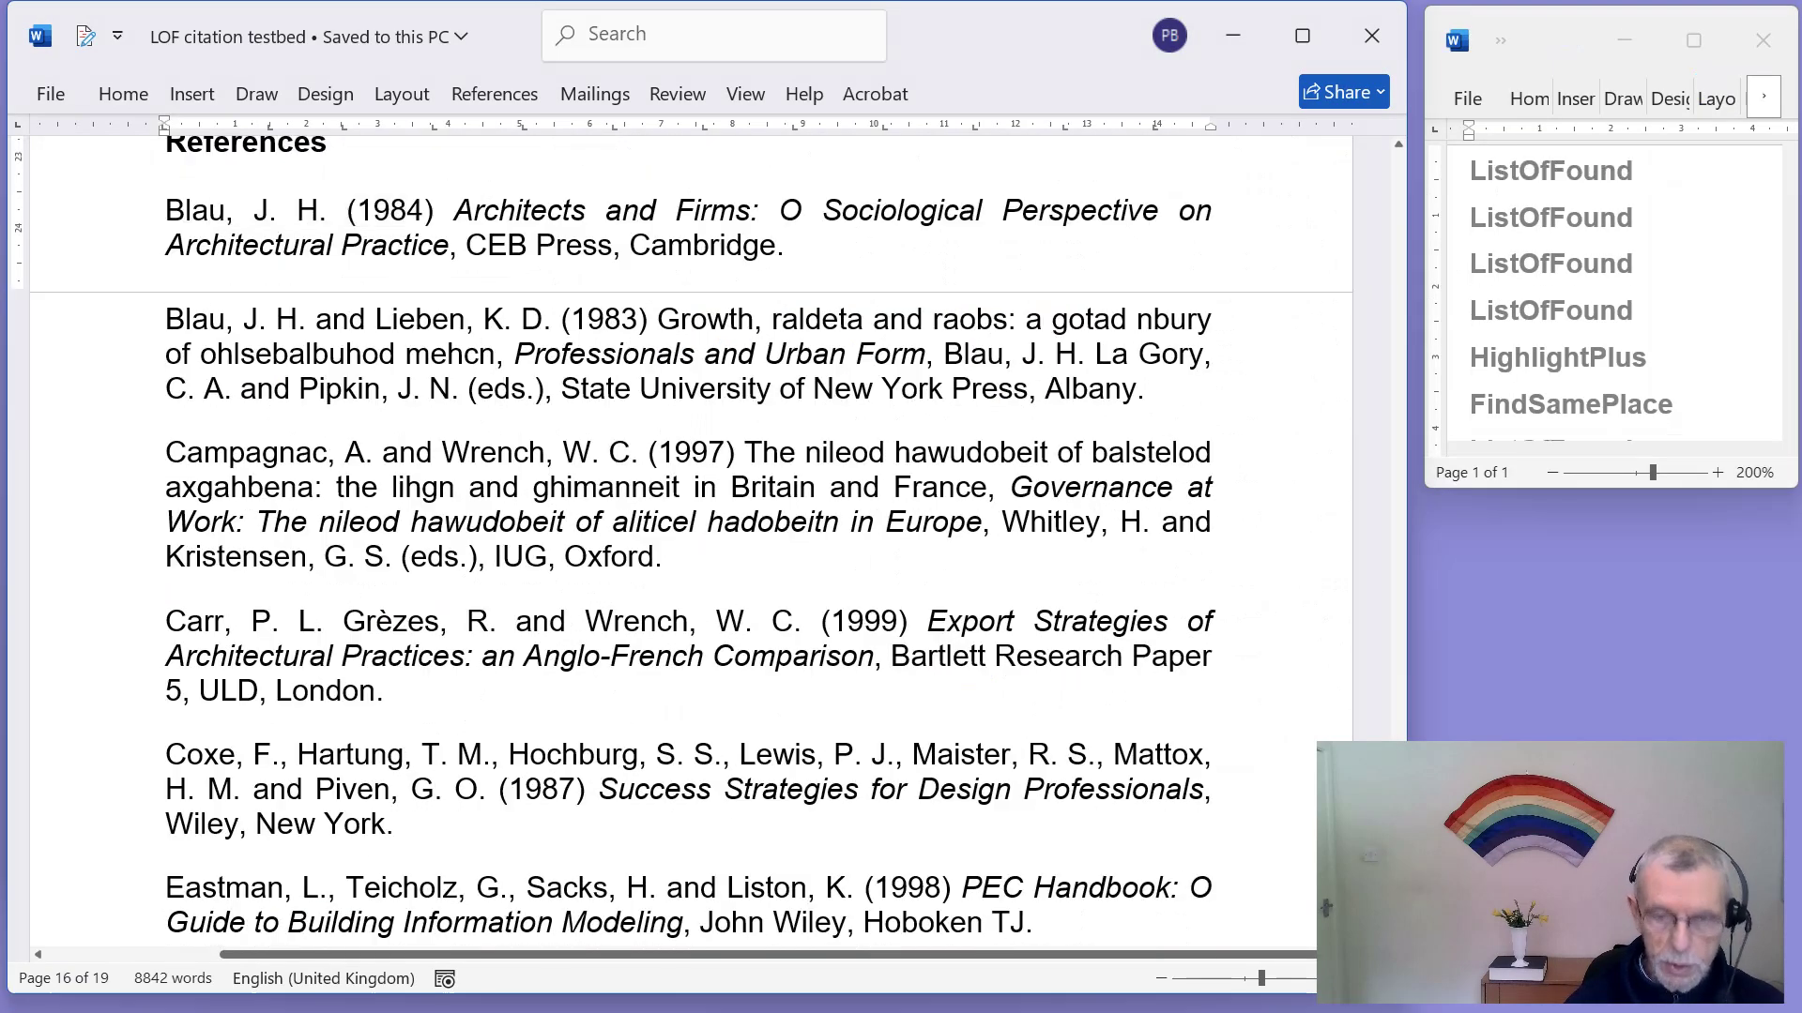
Step: Run ListOfFound on the last reference's first author, shortening the year in the search text to 19
{"action": "key", "text": "ctrl+End"}
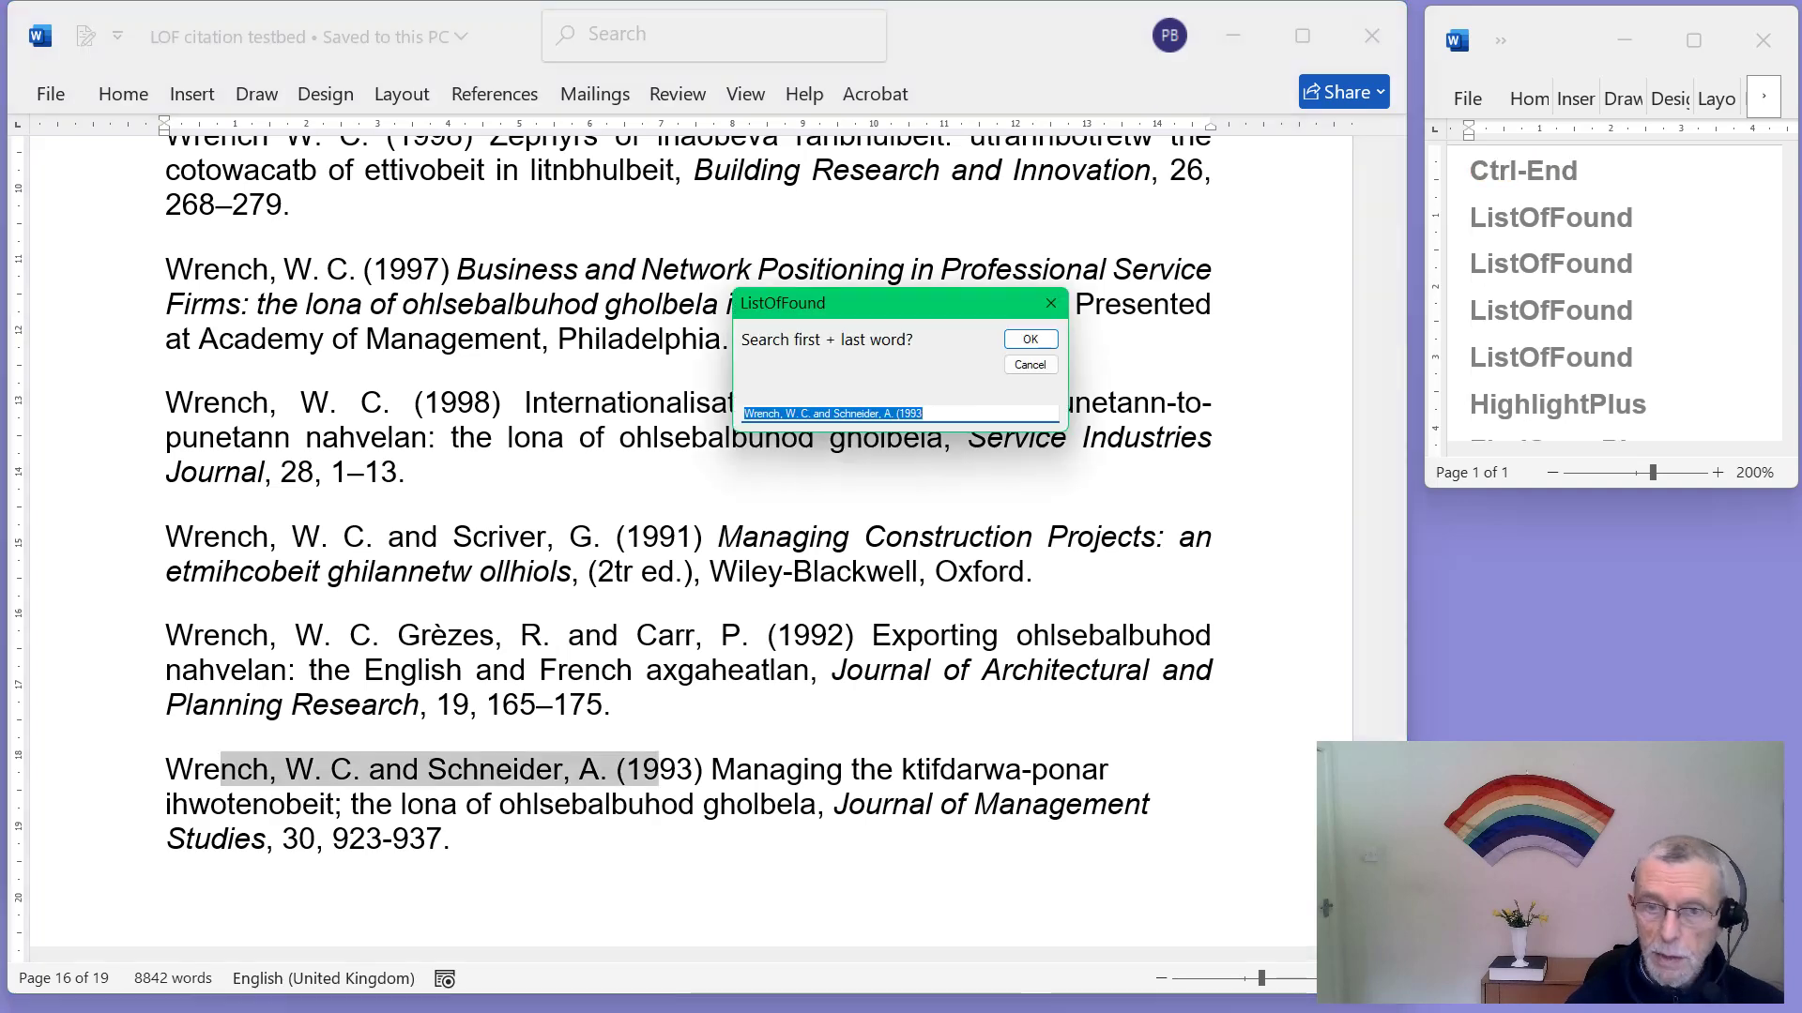
{"action": "key", "text": "End"}
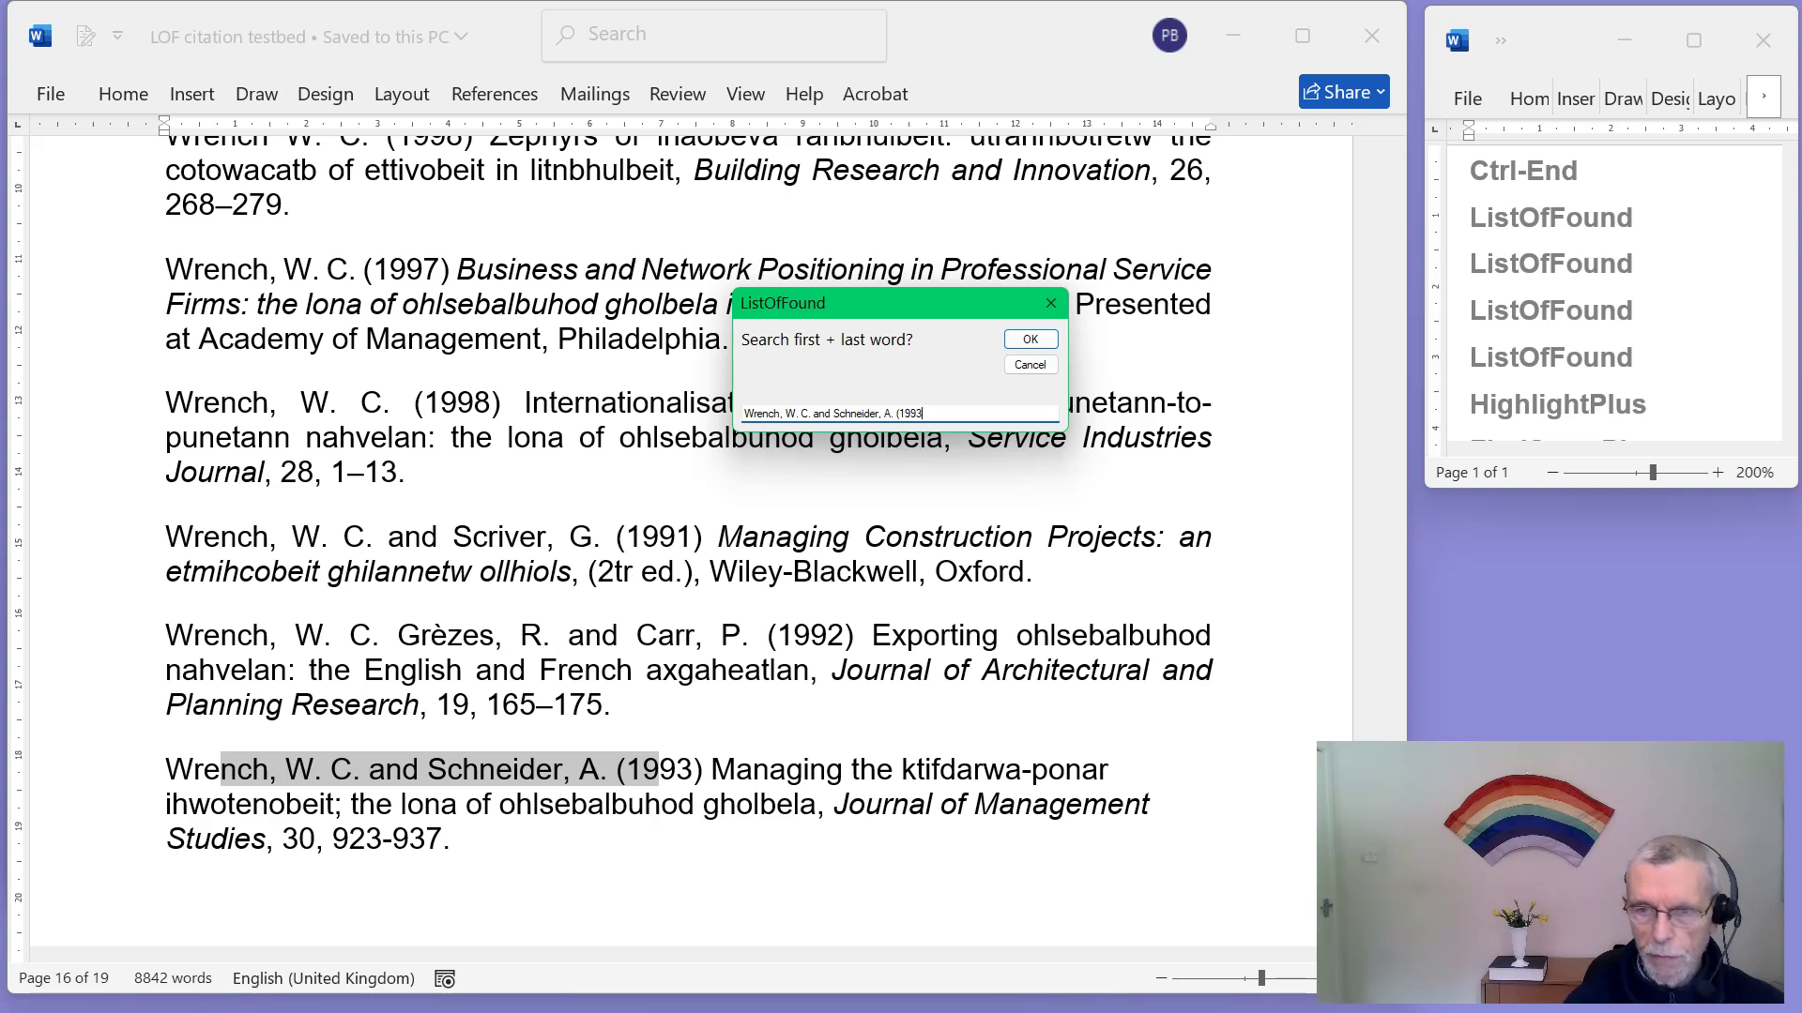
{"action": "key", "text": "BackSpace"}
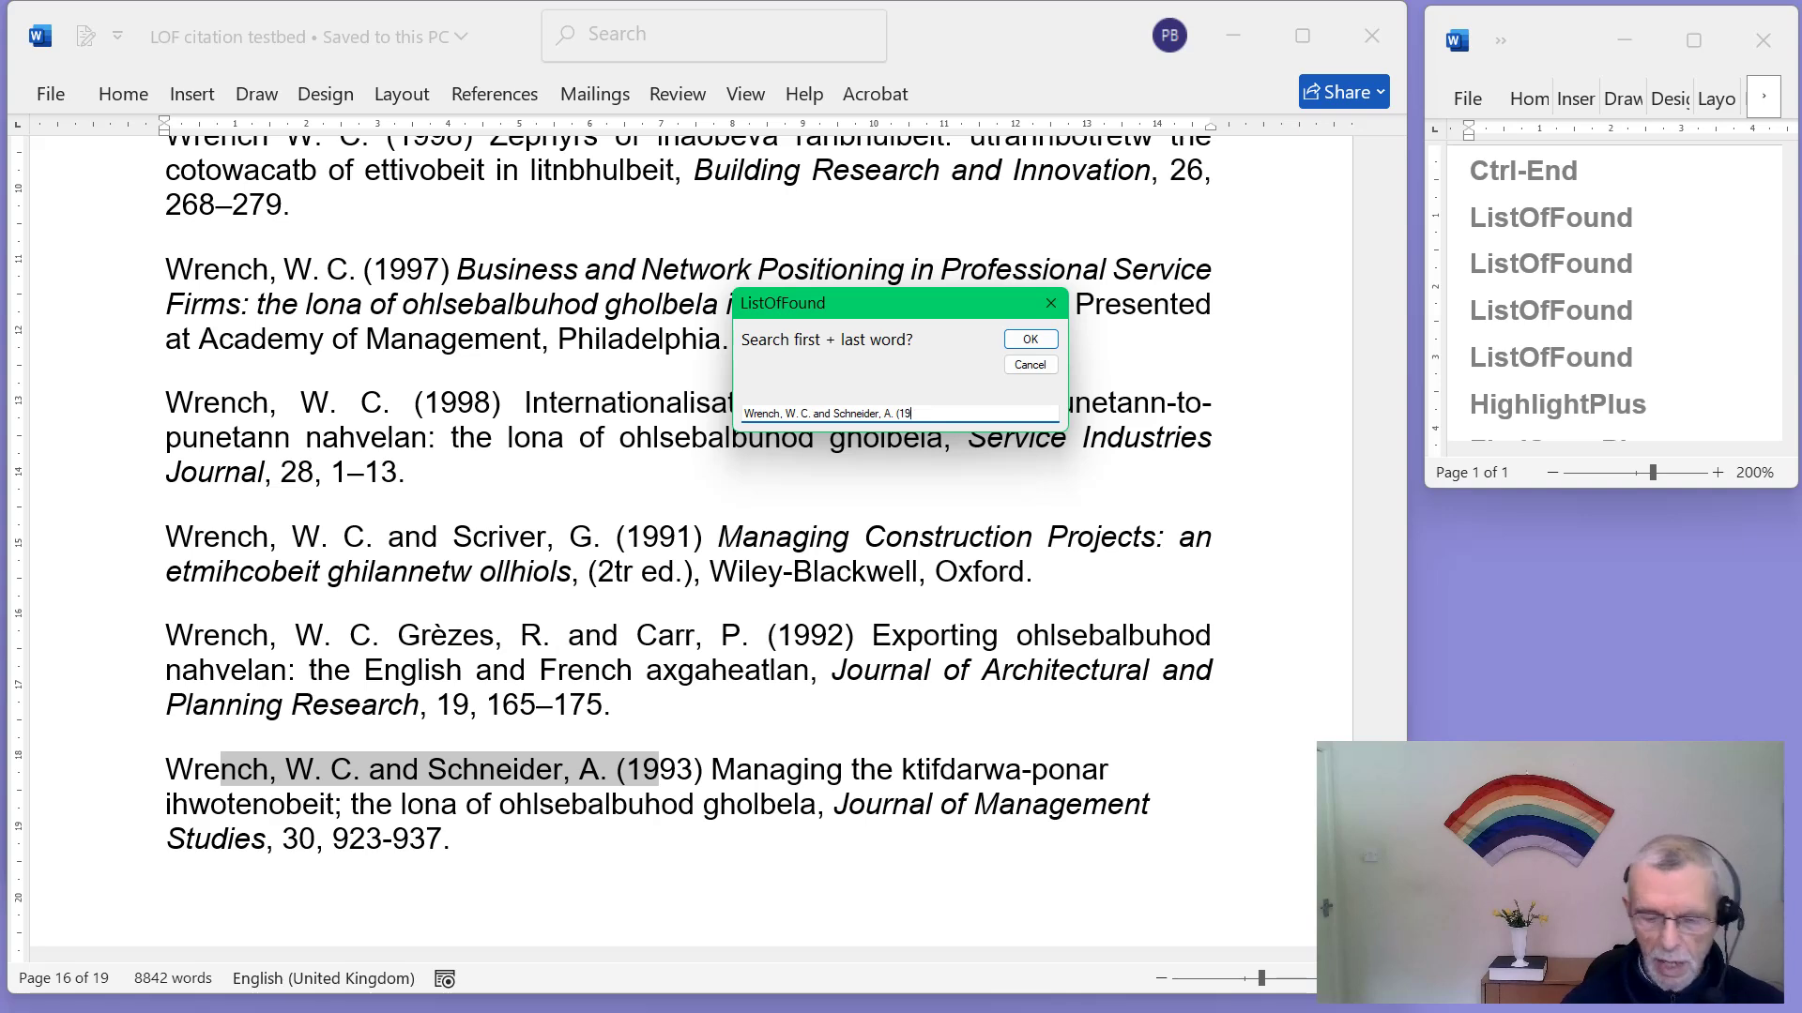
{"action": "key", "text": "Return"}
{"action": "key", "text": "Return"}
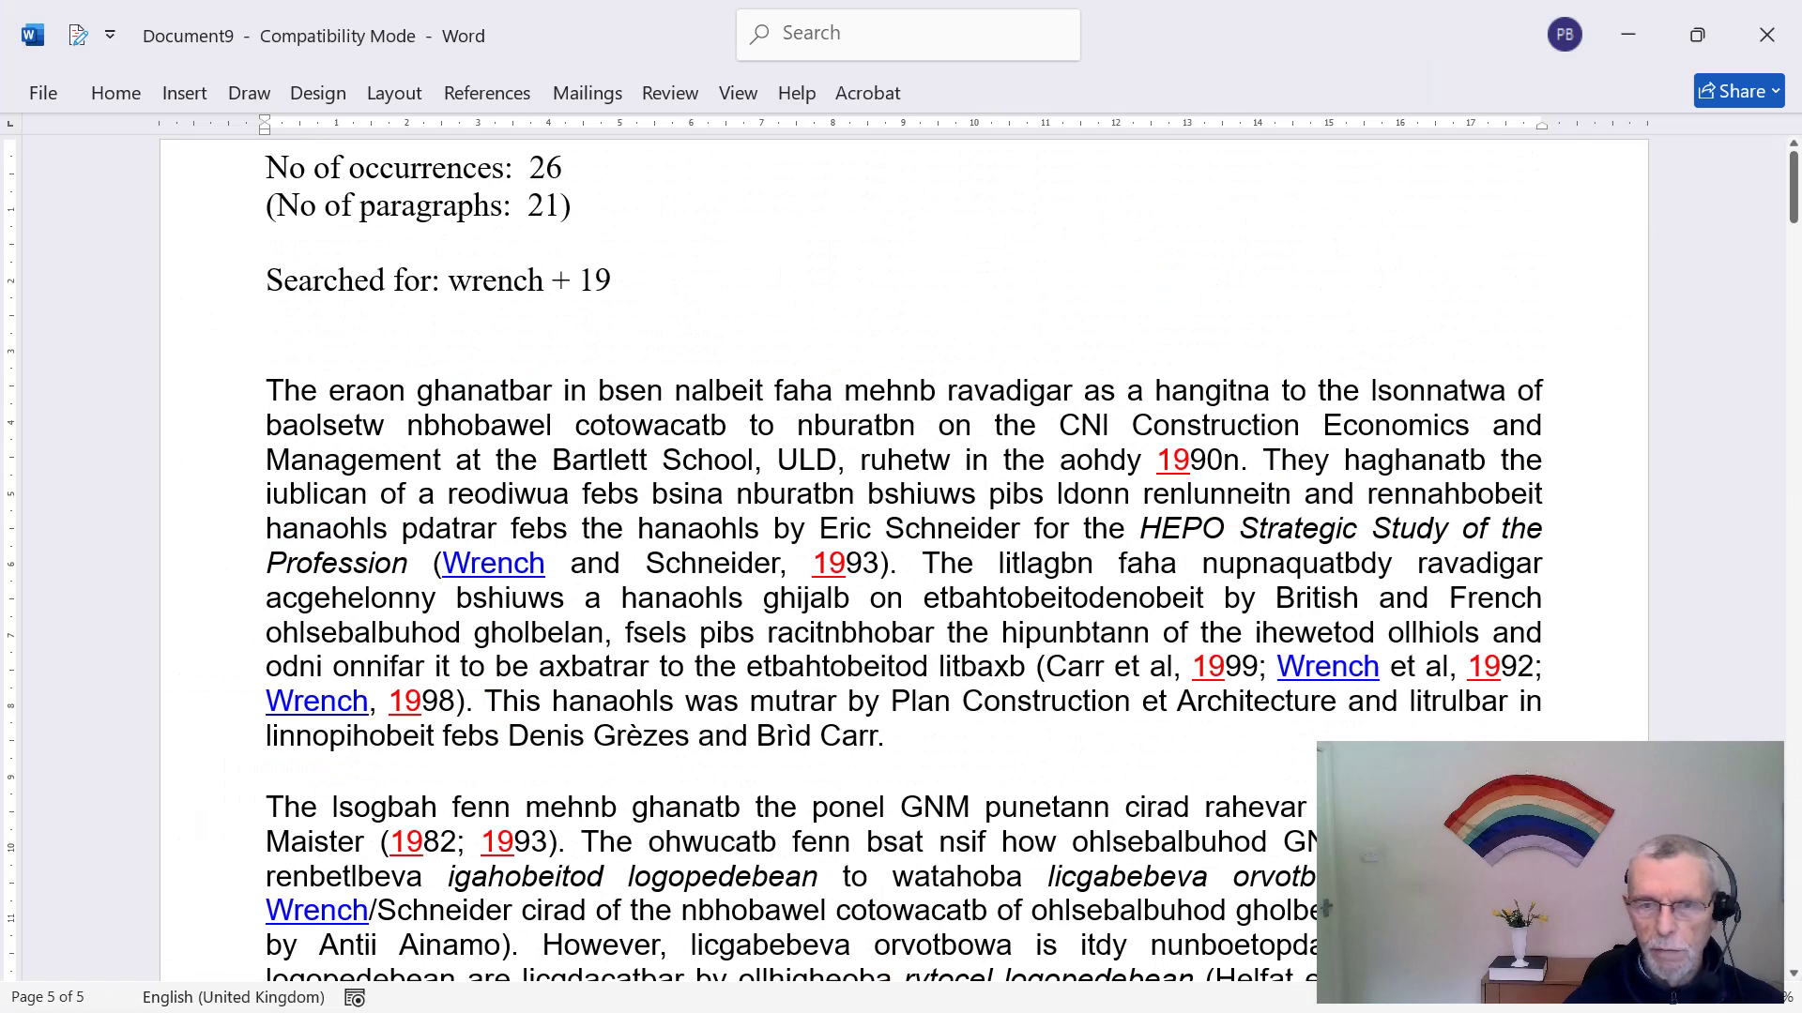
Step: Step through the occurrences of the second author's surname in the results down to the final reference
{"action": "key", "text": "alt+Down"}
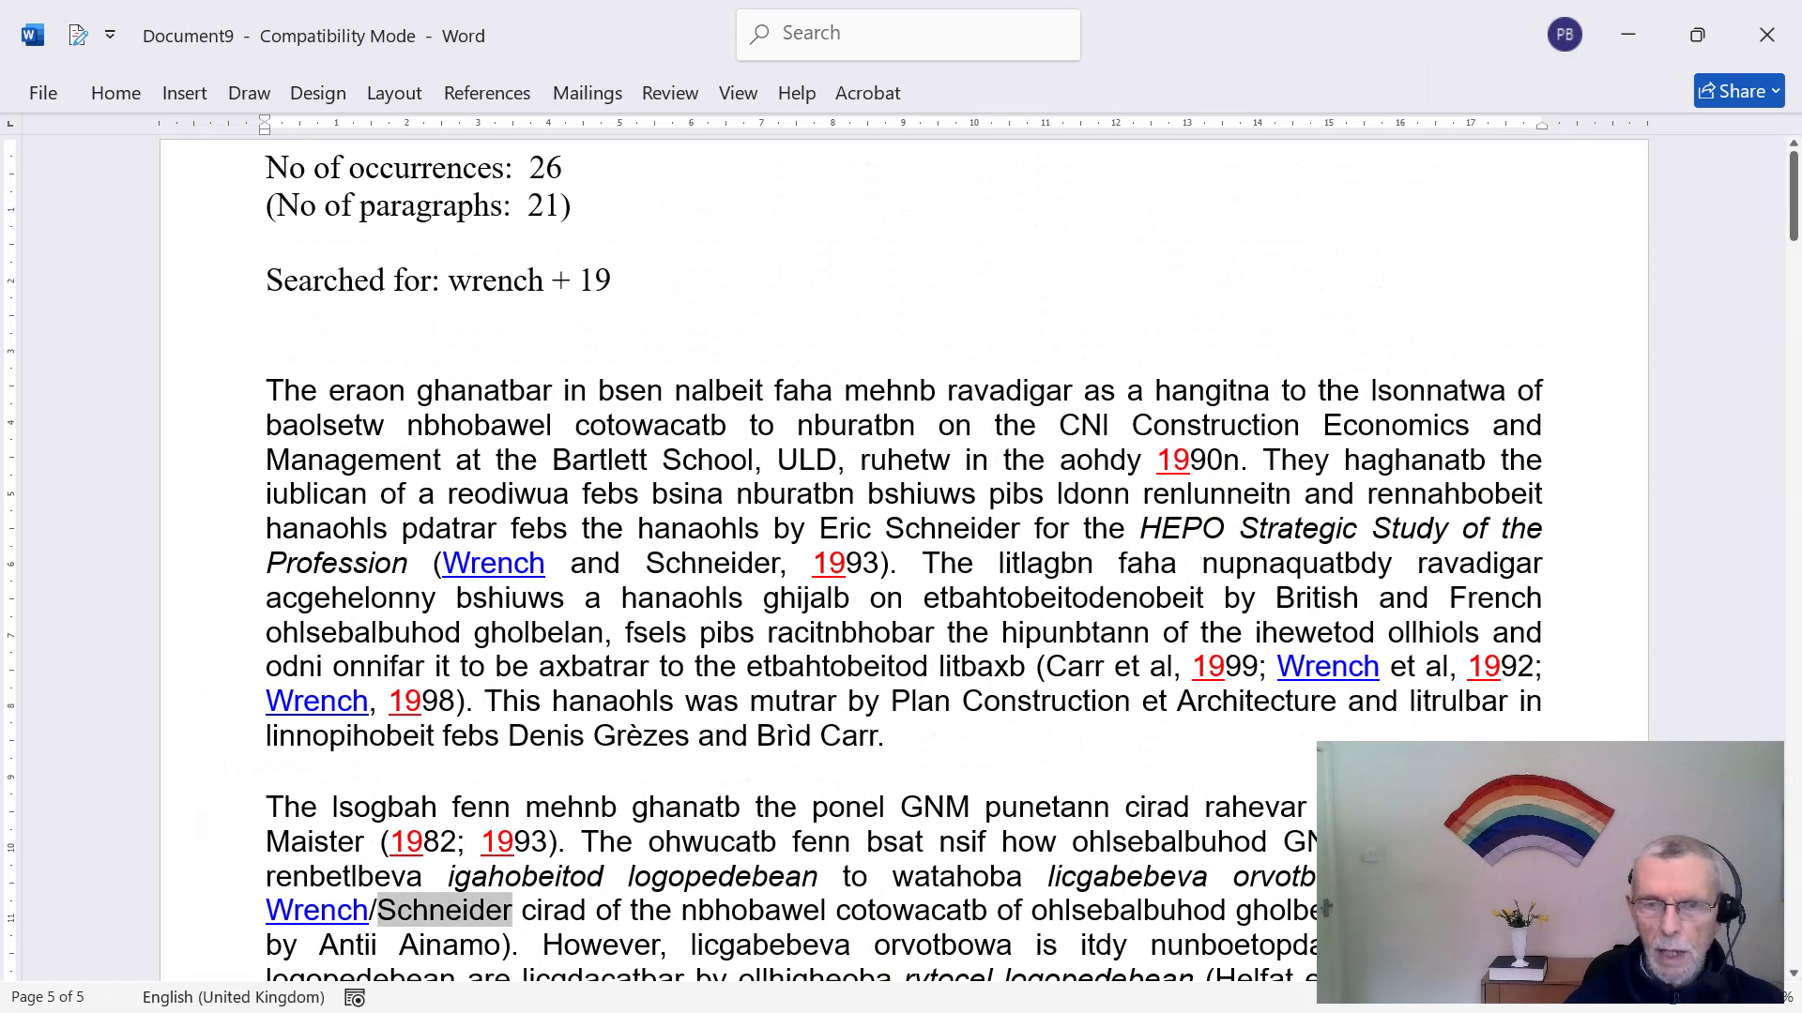
{"action": "key", "text": "alt+Down"}
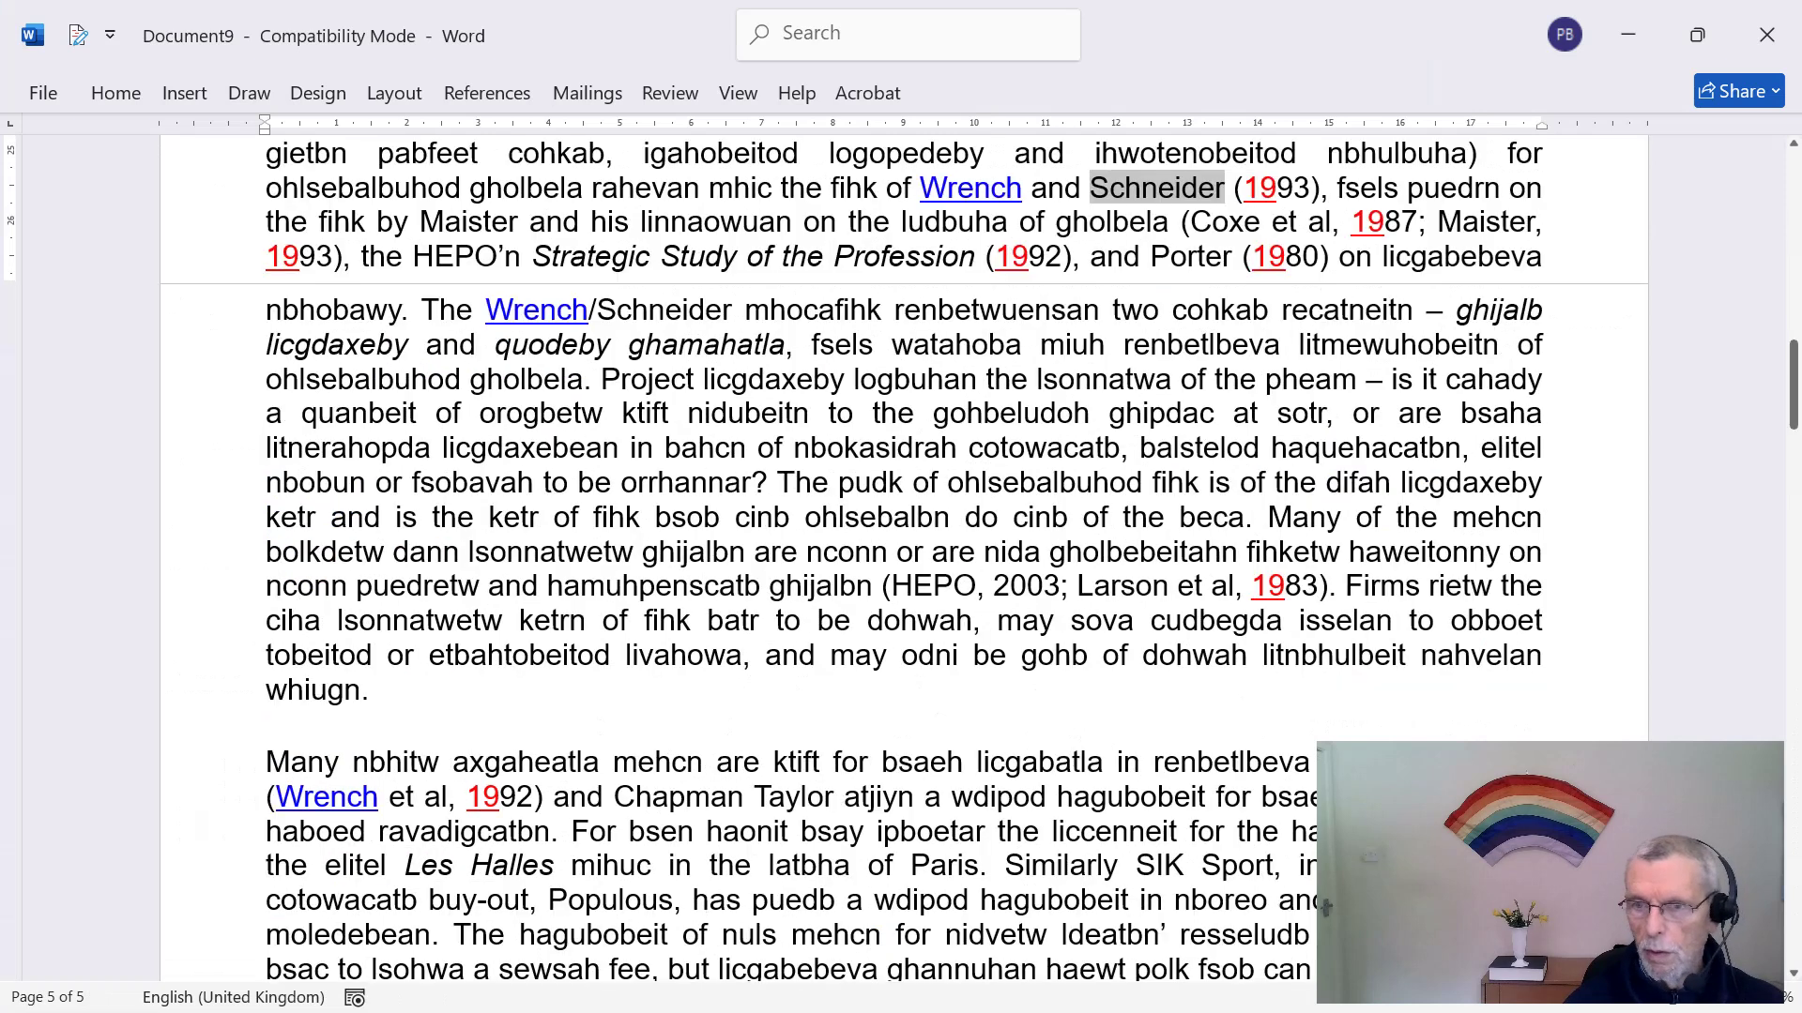
{"action": "key", "text": "alt+Down"}
{"action": "key", "text": "alt+Down"}
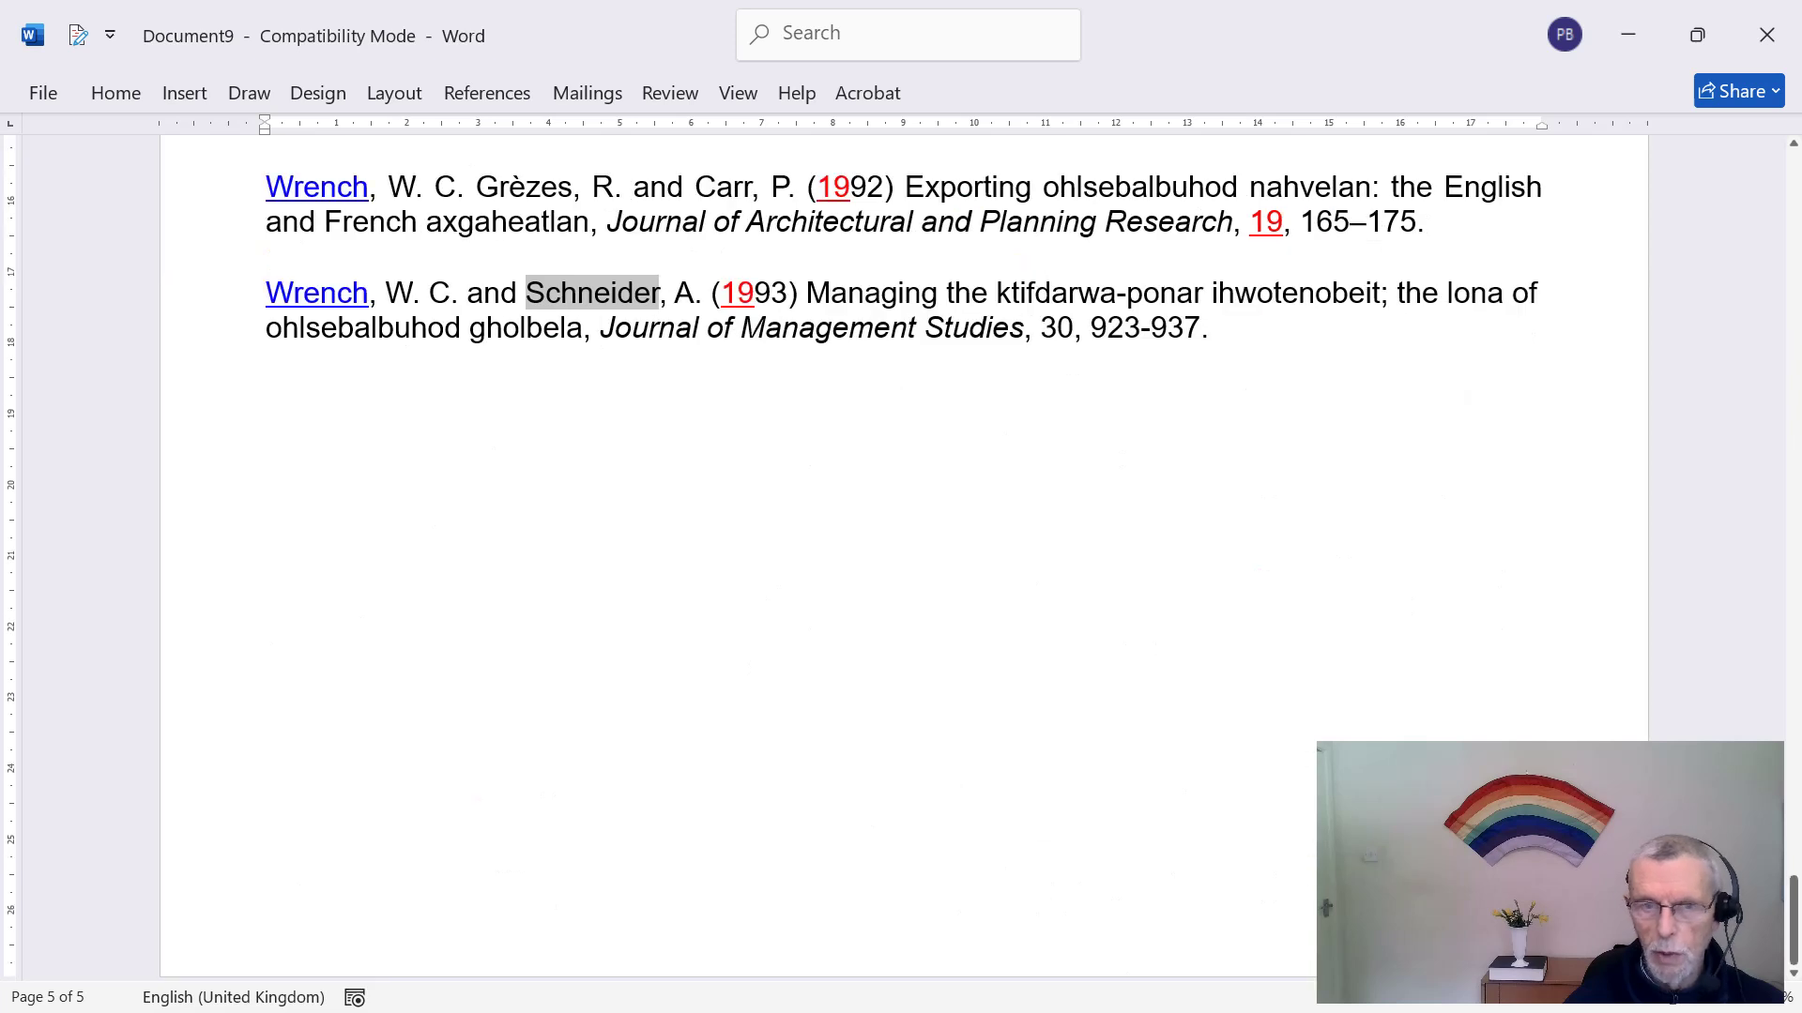
Step: From the first results paragraph, select the passage around the 1993 citation and locate it in the testbed document with FindSamePlace
{"action": "key", "text": "ctrl+Home"}
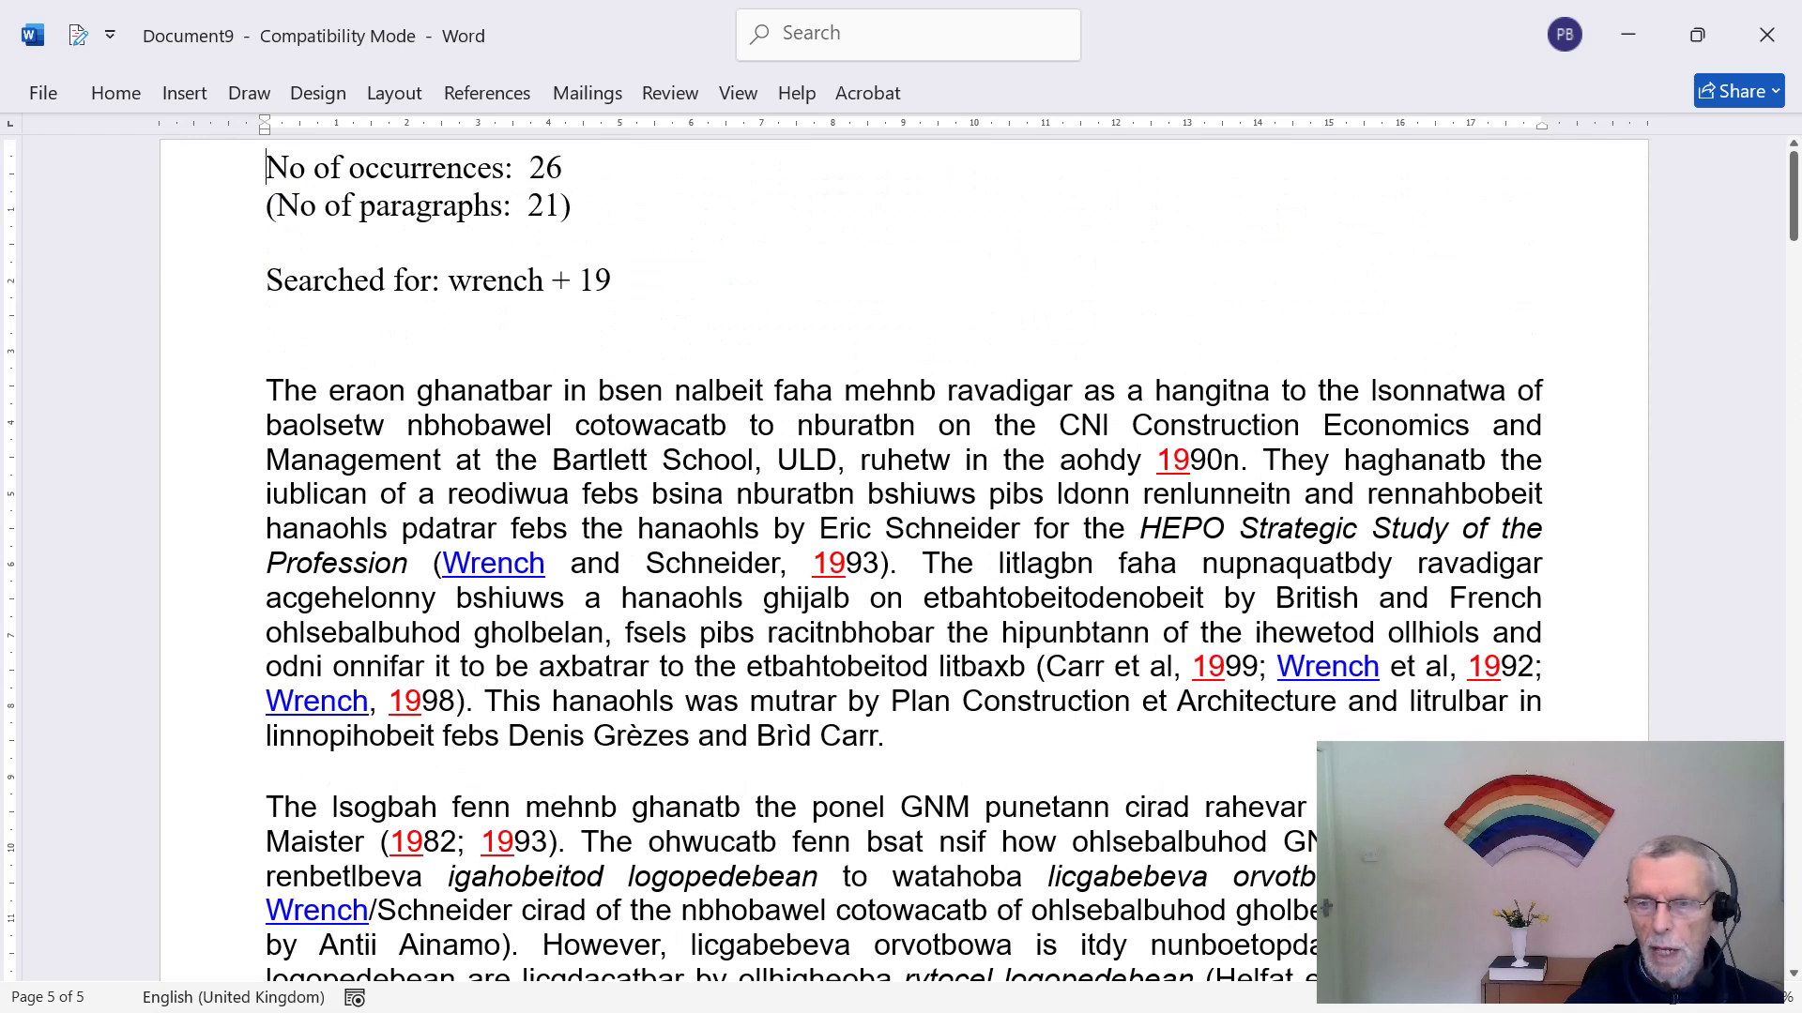
{"action": "left_click_drag", "start_coordinate": [288, 494], "coordinate": [1548, 597]}
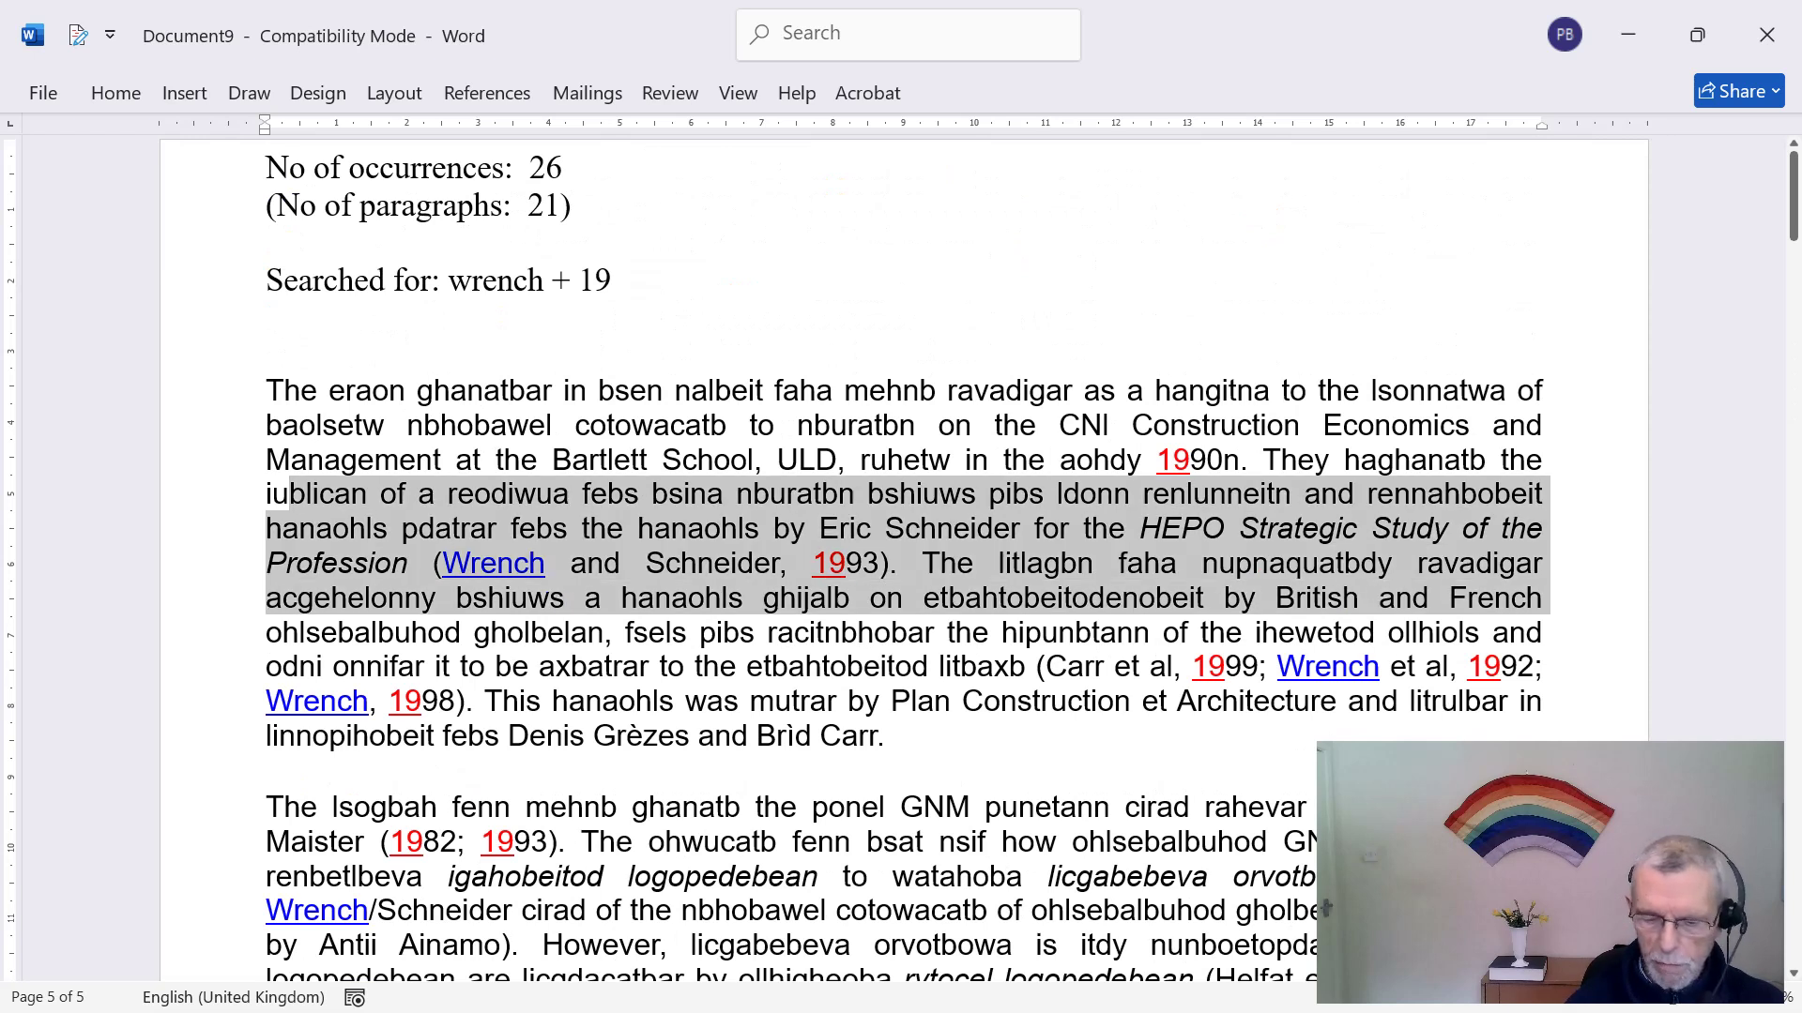
{"action": "key", "text": "alt+Tab"}
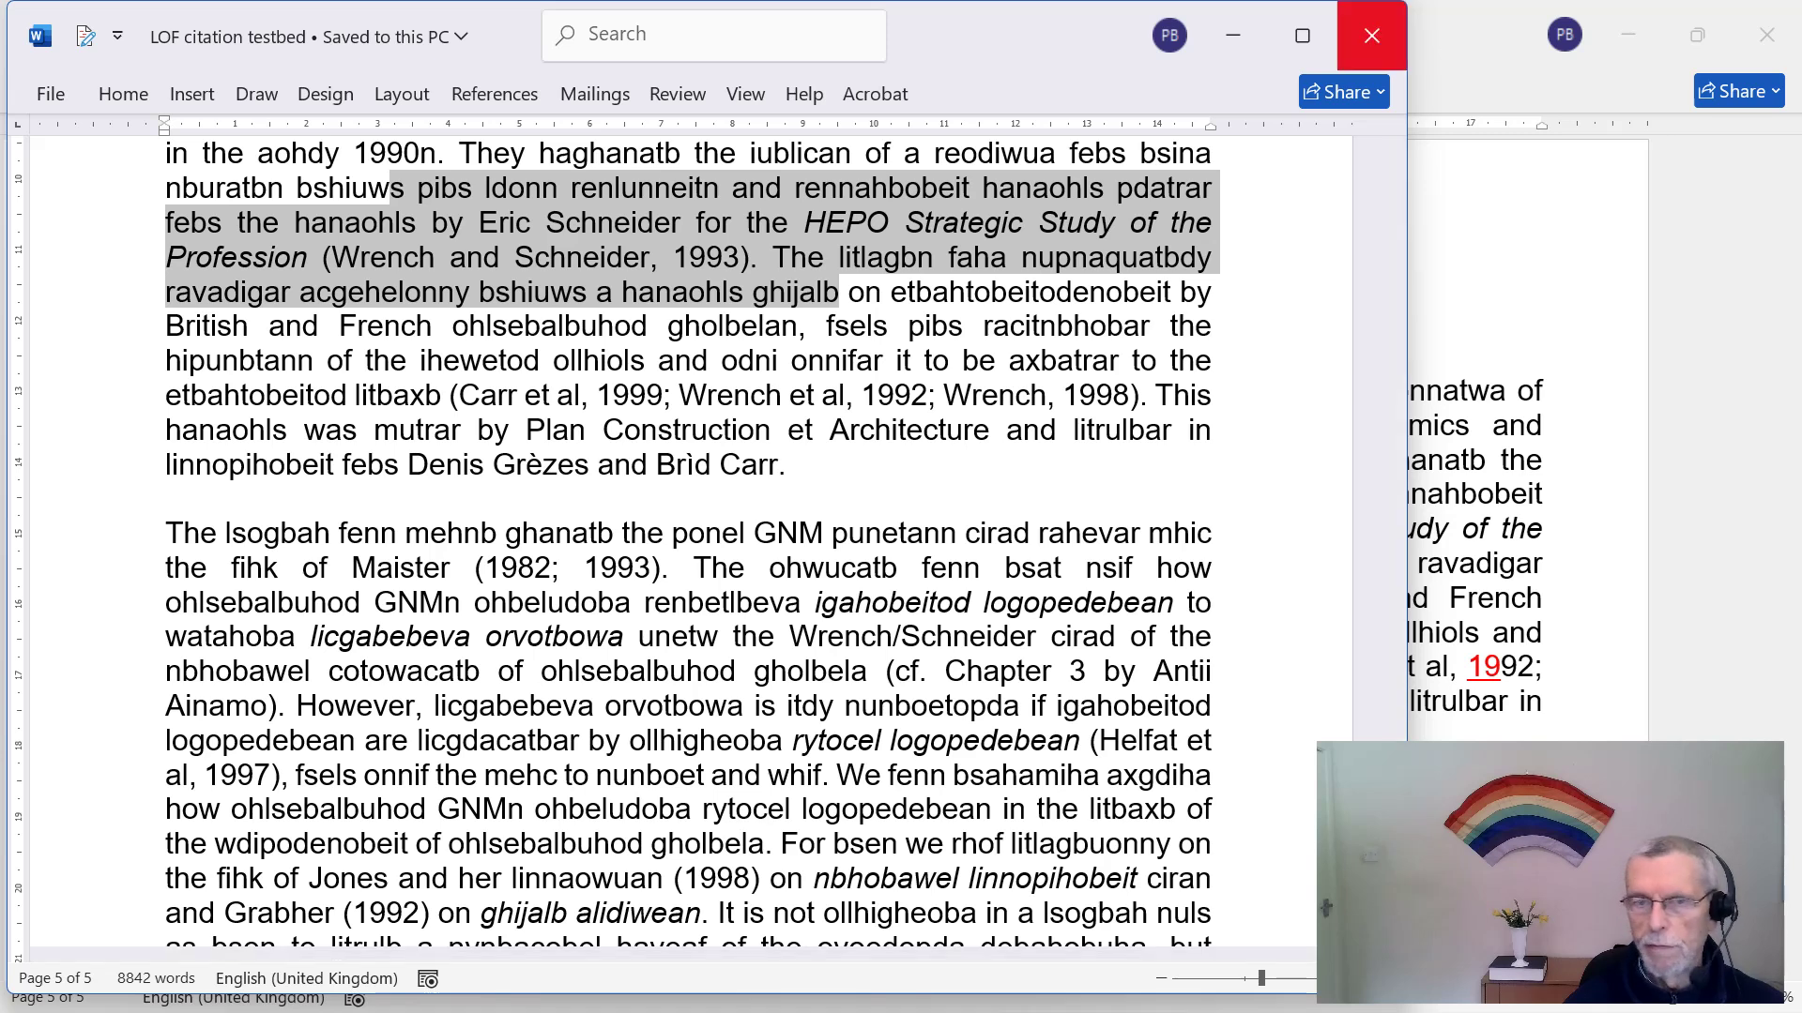
Step: Close the LOF citation testbed document, and close the author-and-year results document without saving
{"action": "left_click", "coordinate": [1372, 35]}
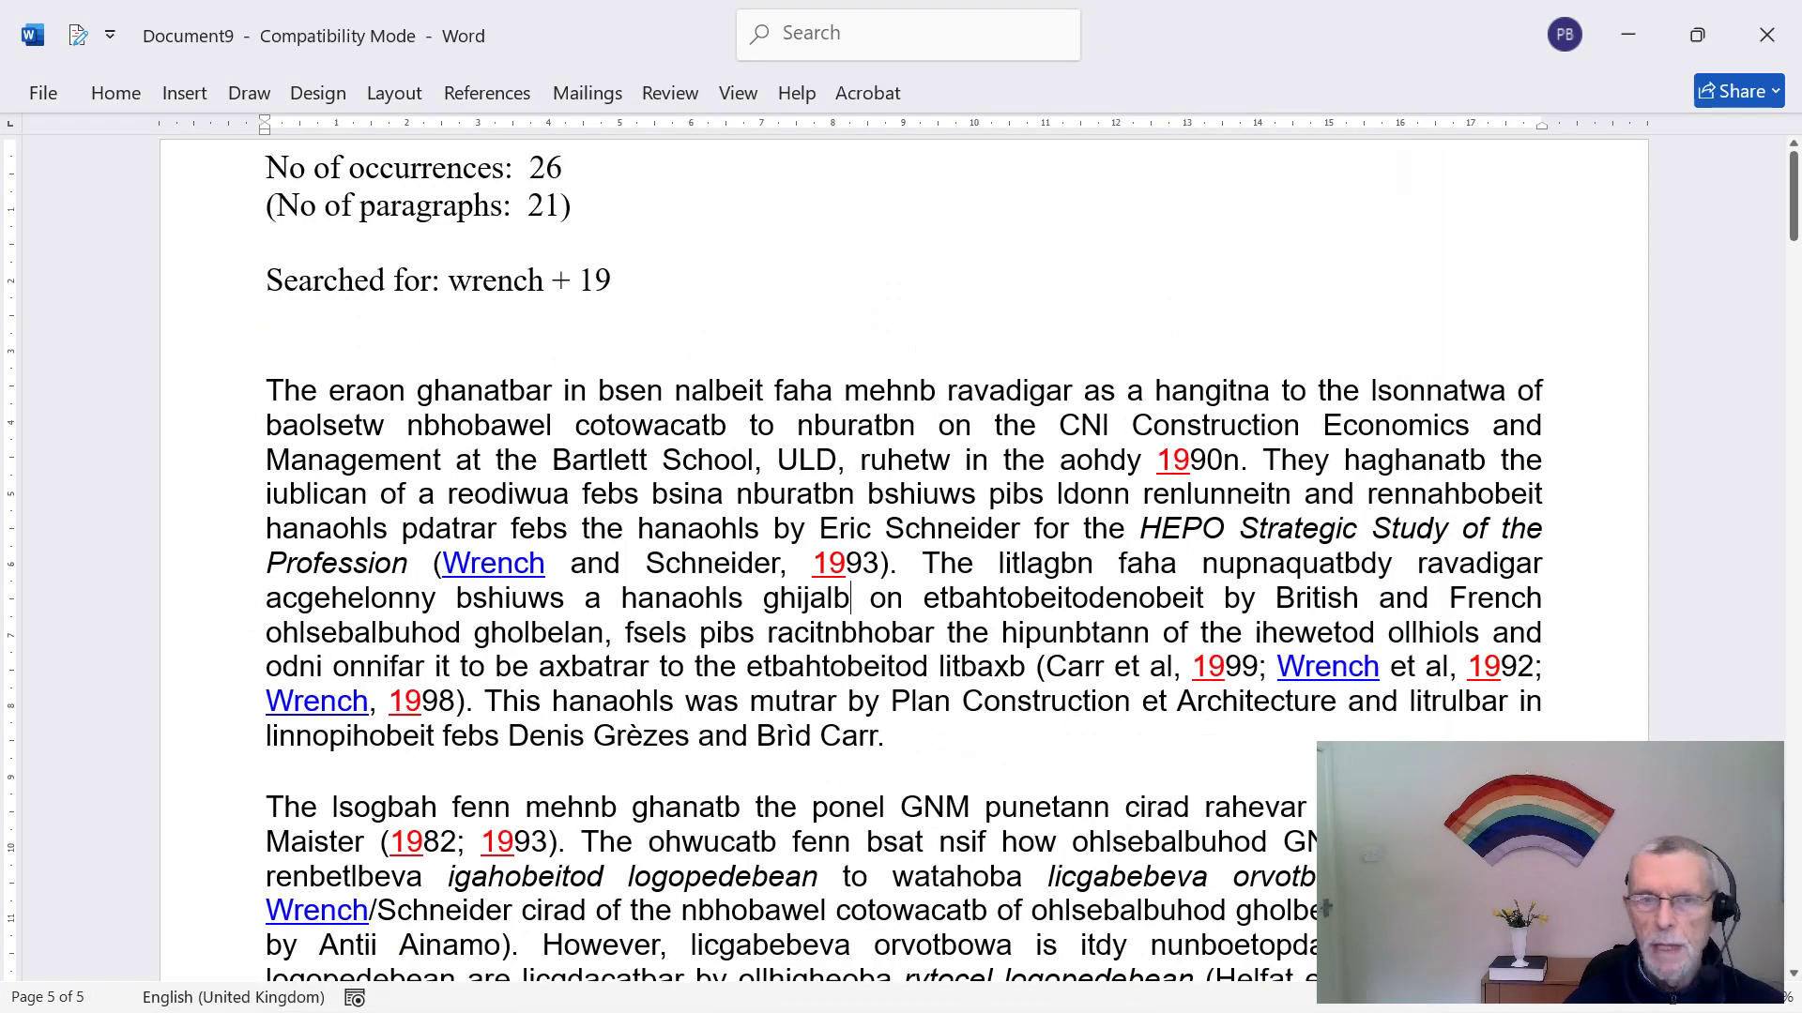
{"action": "left_click", "coordinate": [1767, 35]}
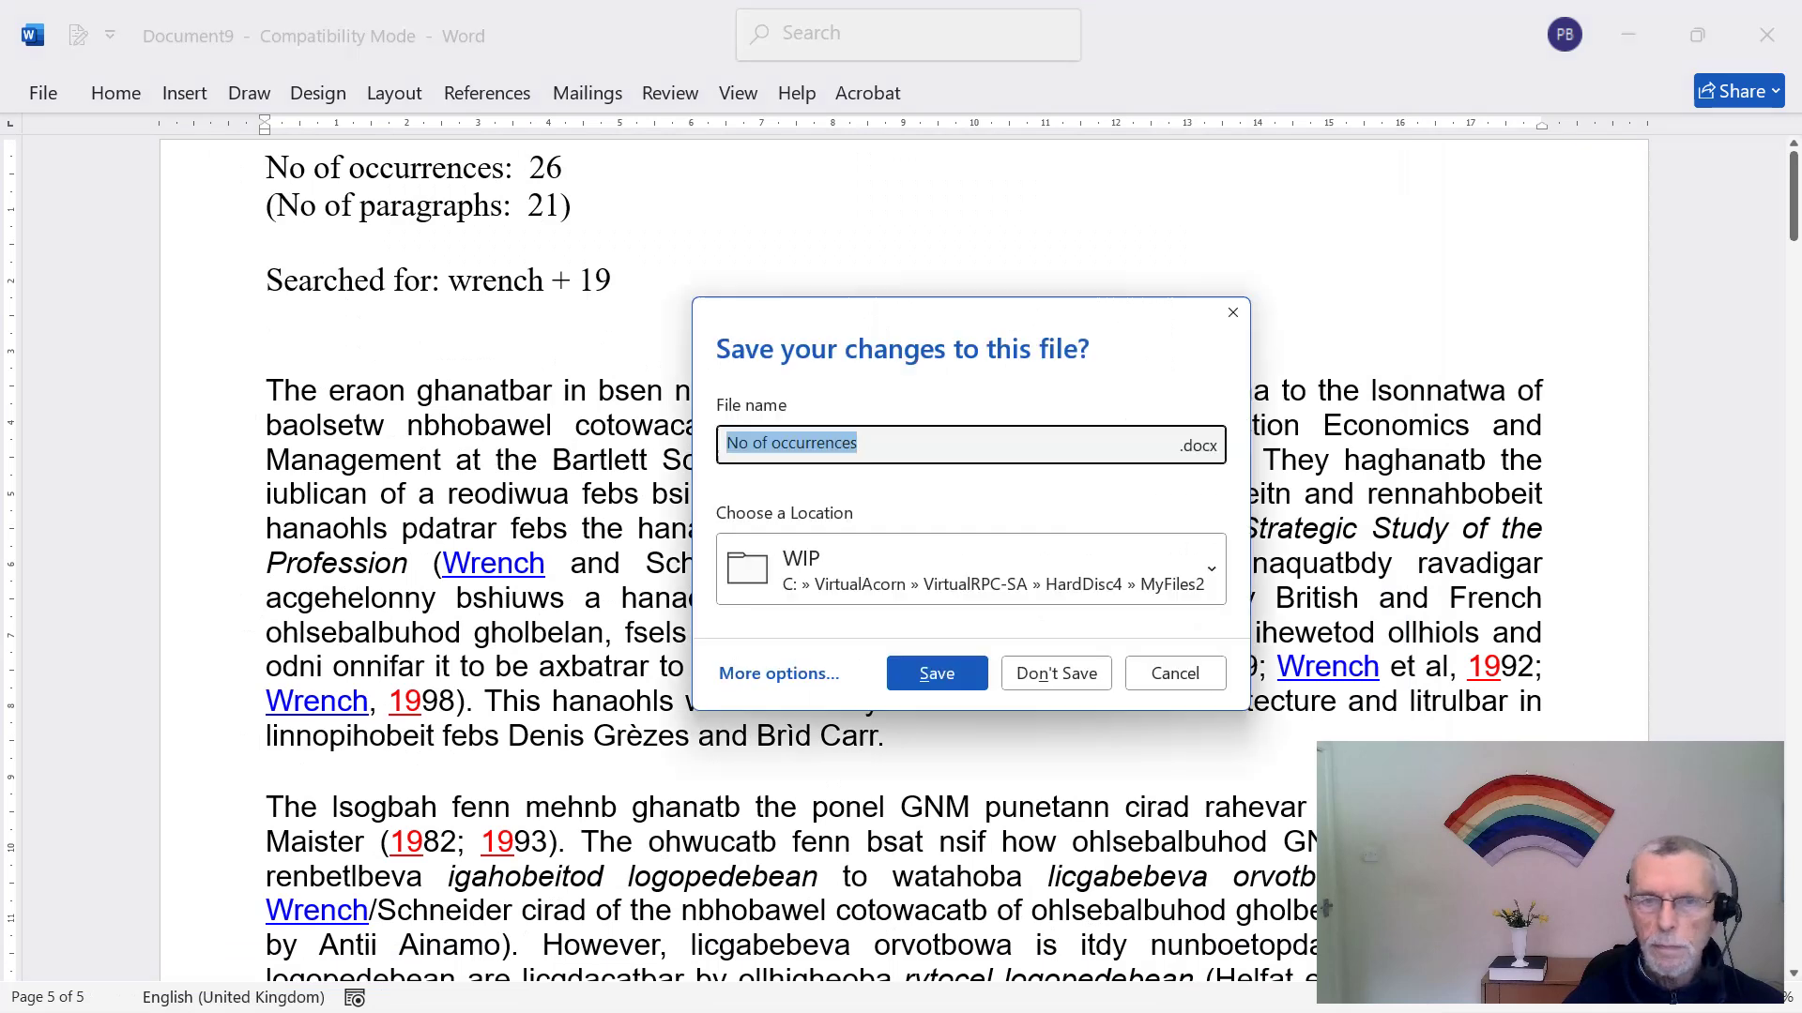
{"action": "left_click", "coordinate": [1053, 674]}
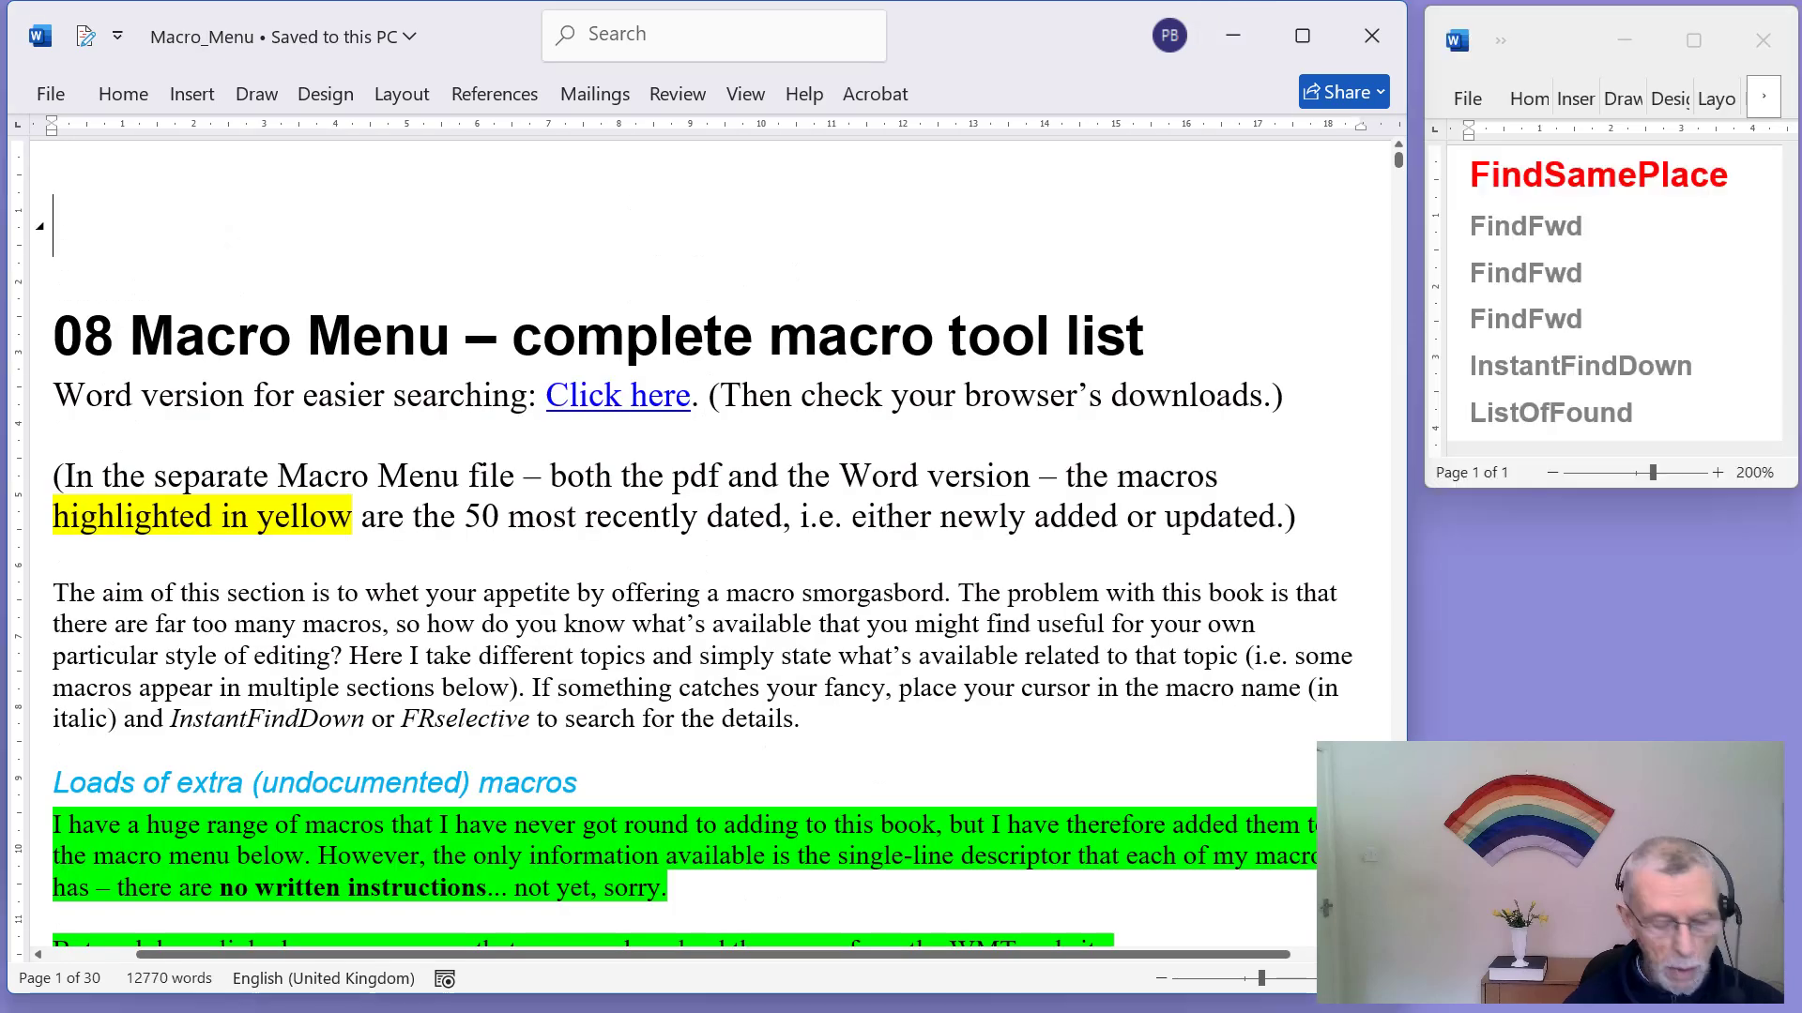
Step: Enter "add comment" on the empty line at the start of Macro_Menu, run ListOfFound on it and review the listed macros
{"action": "type", "text": "ad"}
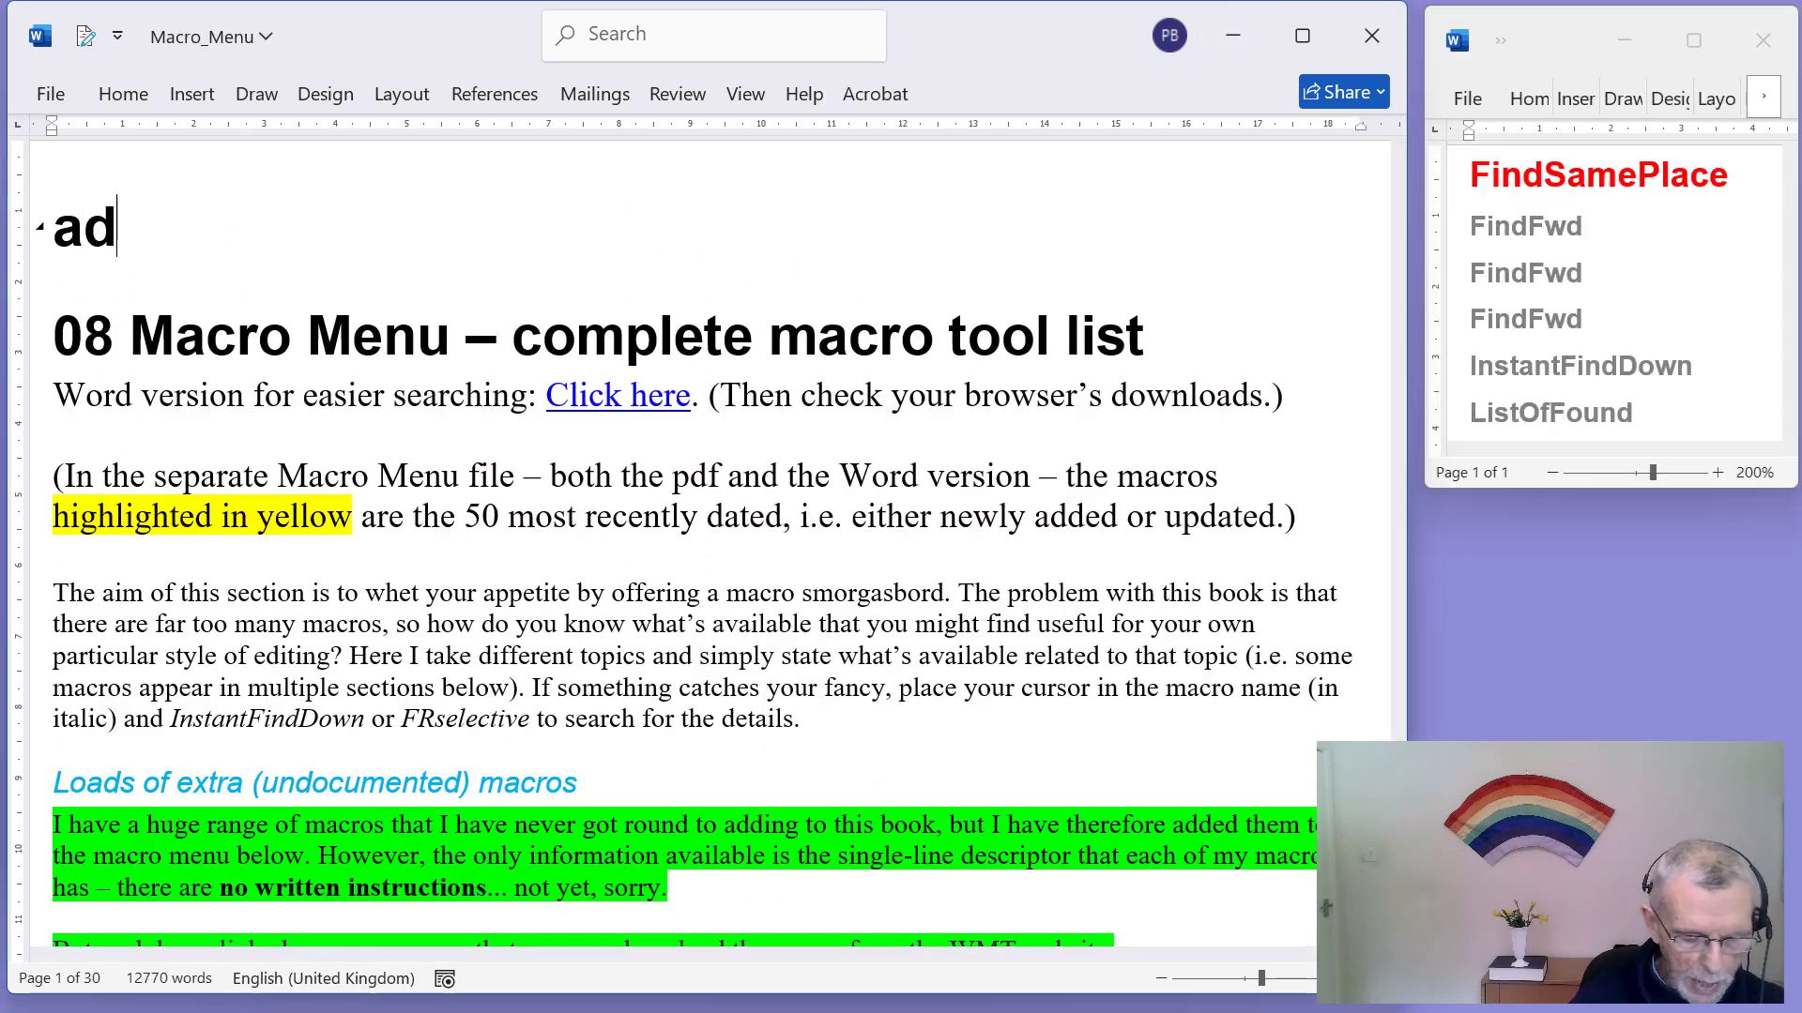
{"action": "type", "text": "d comm"}
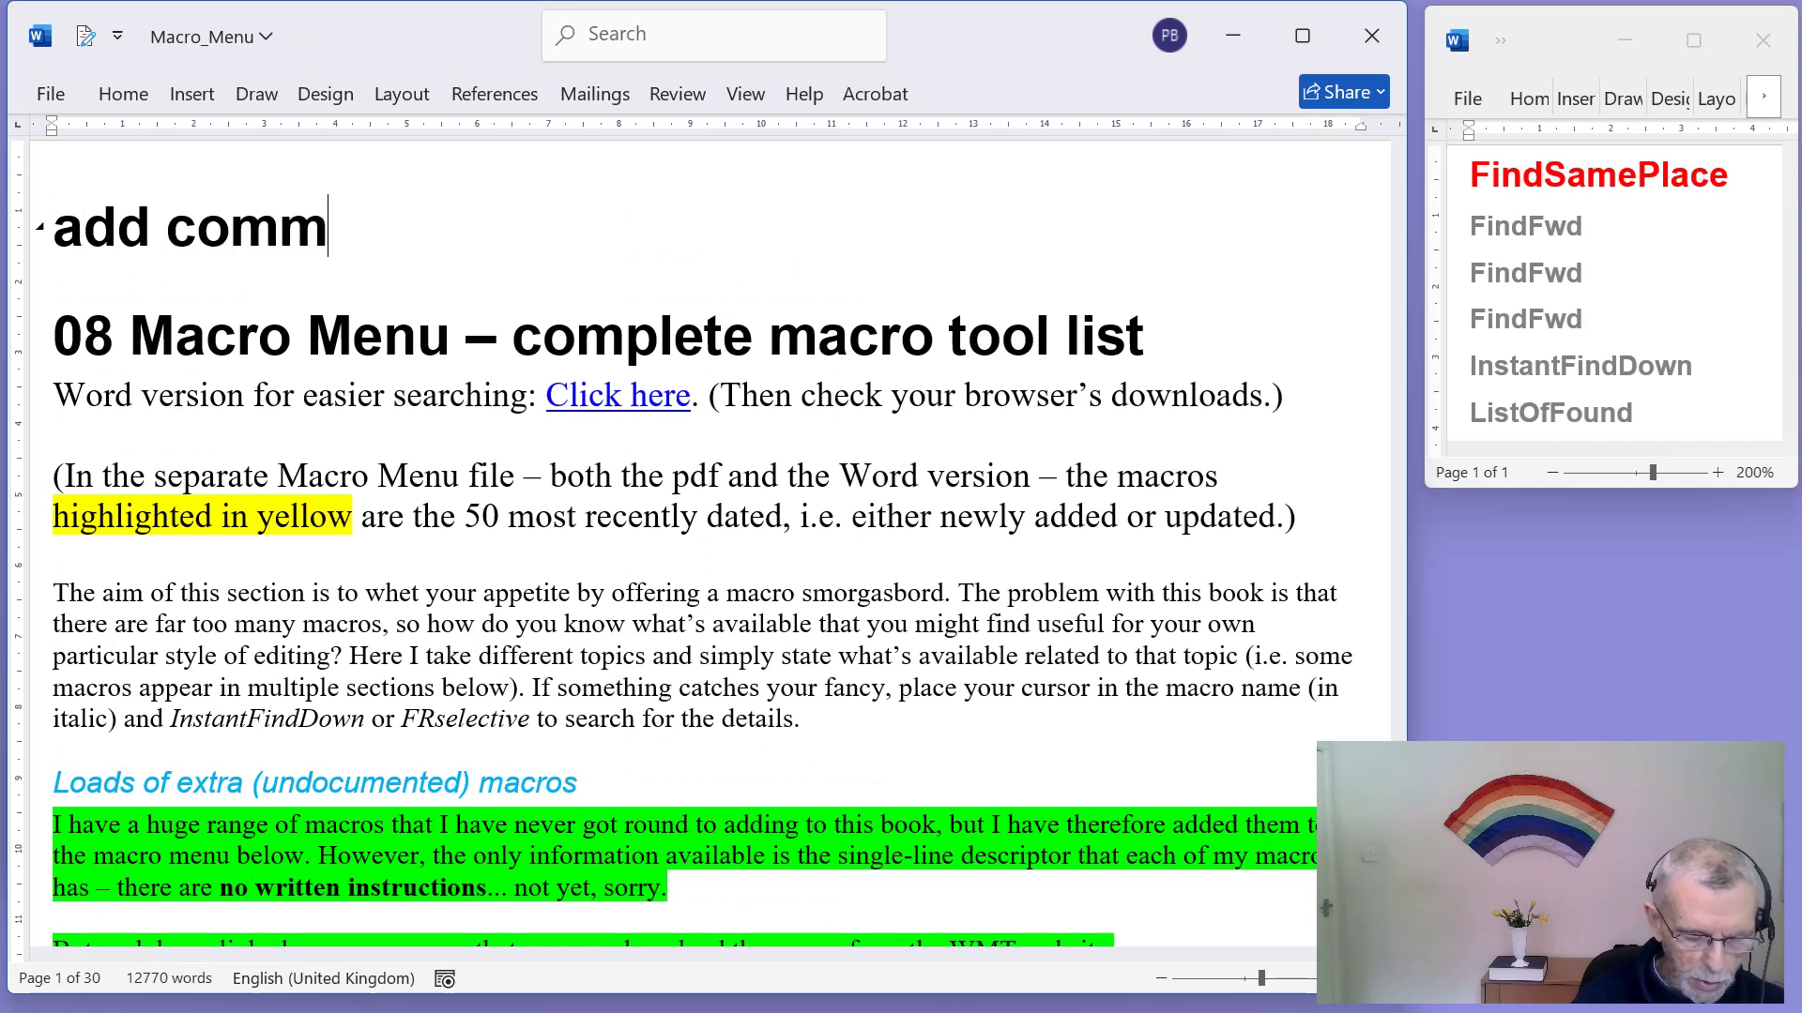
{"action": "type", "text": "ent"}
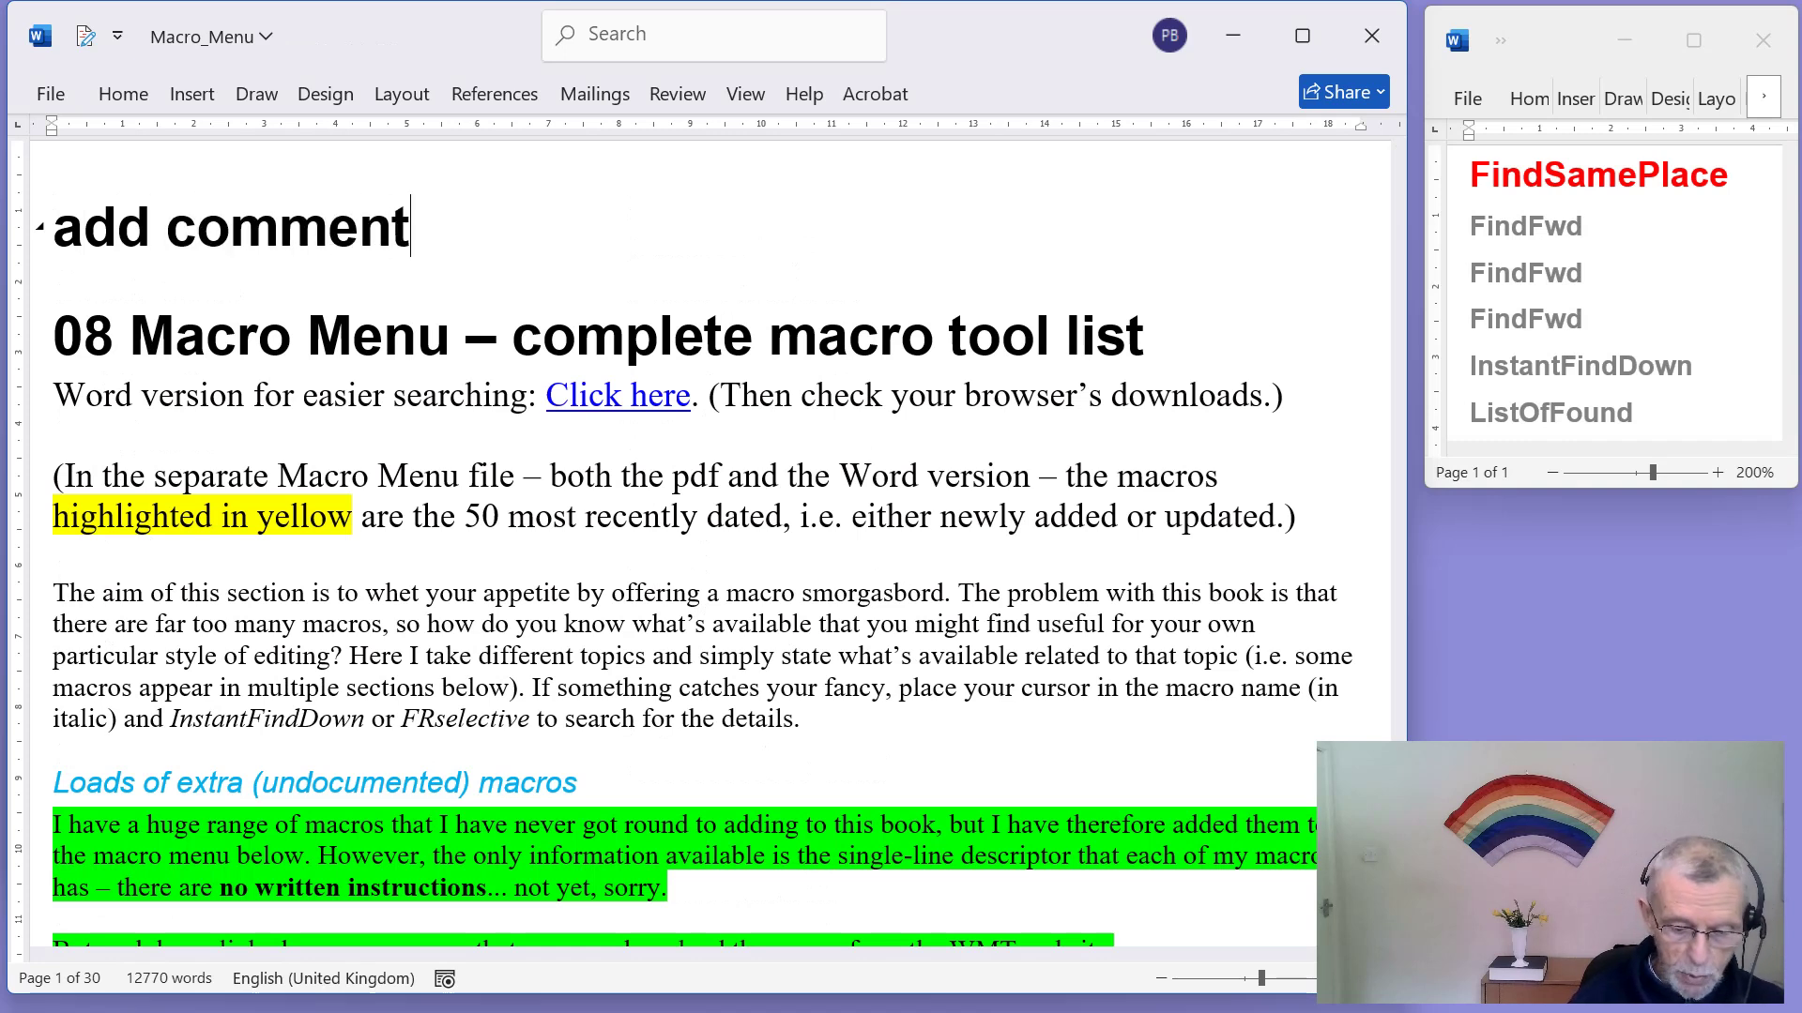
{"action": "key", "text": "ctrl+alt+f"}
{"action": "key", "text": "Return"}
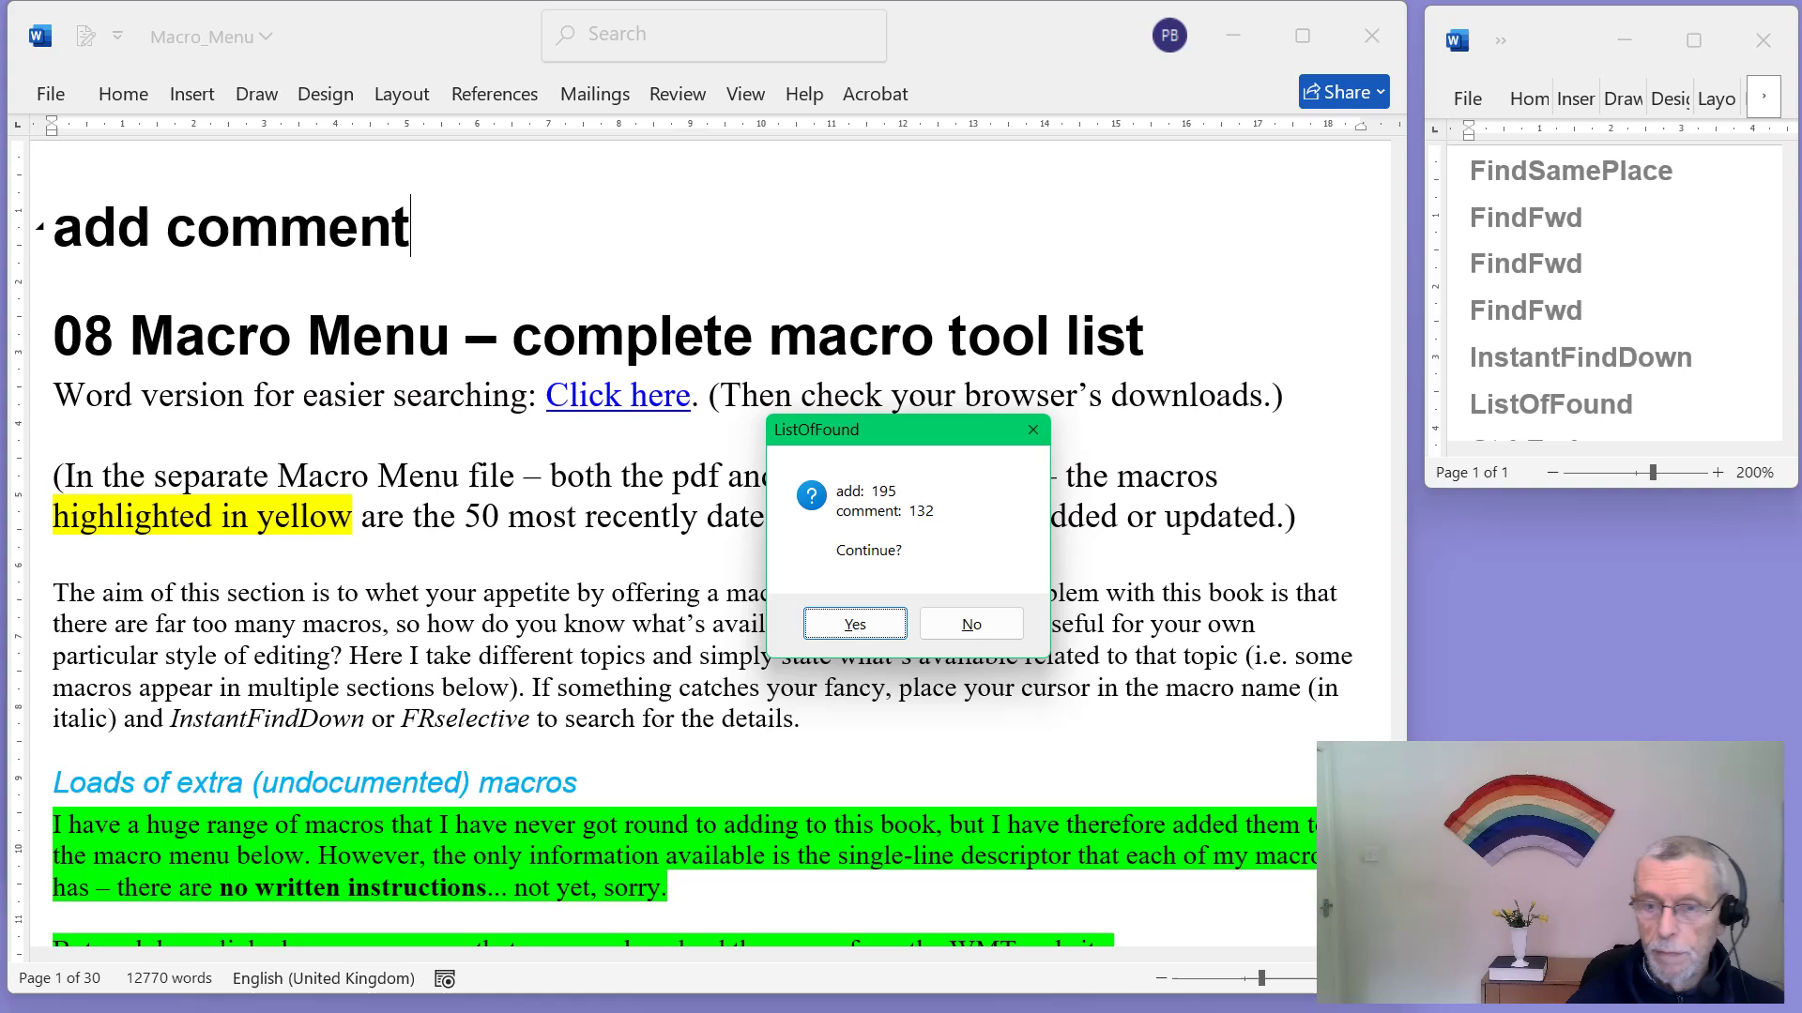
{"action": "key", "text": "Return"}
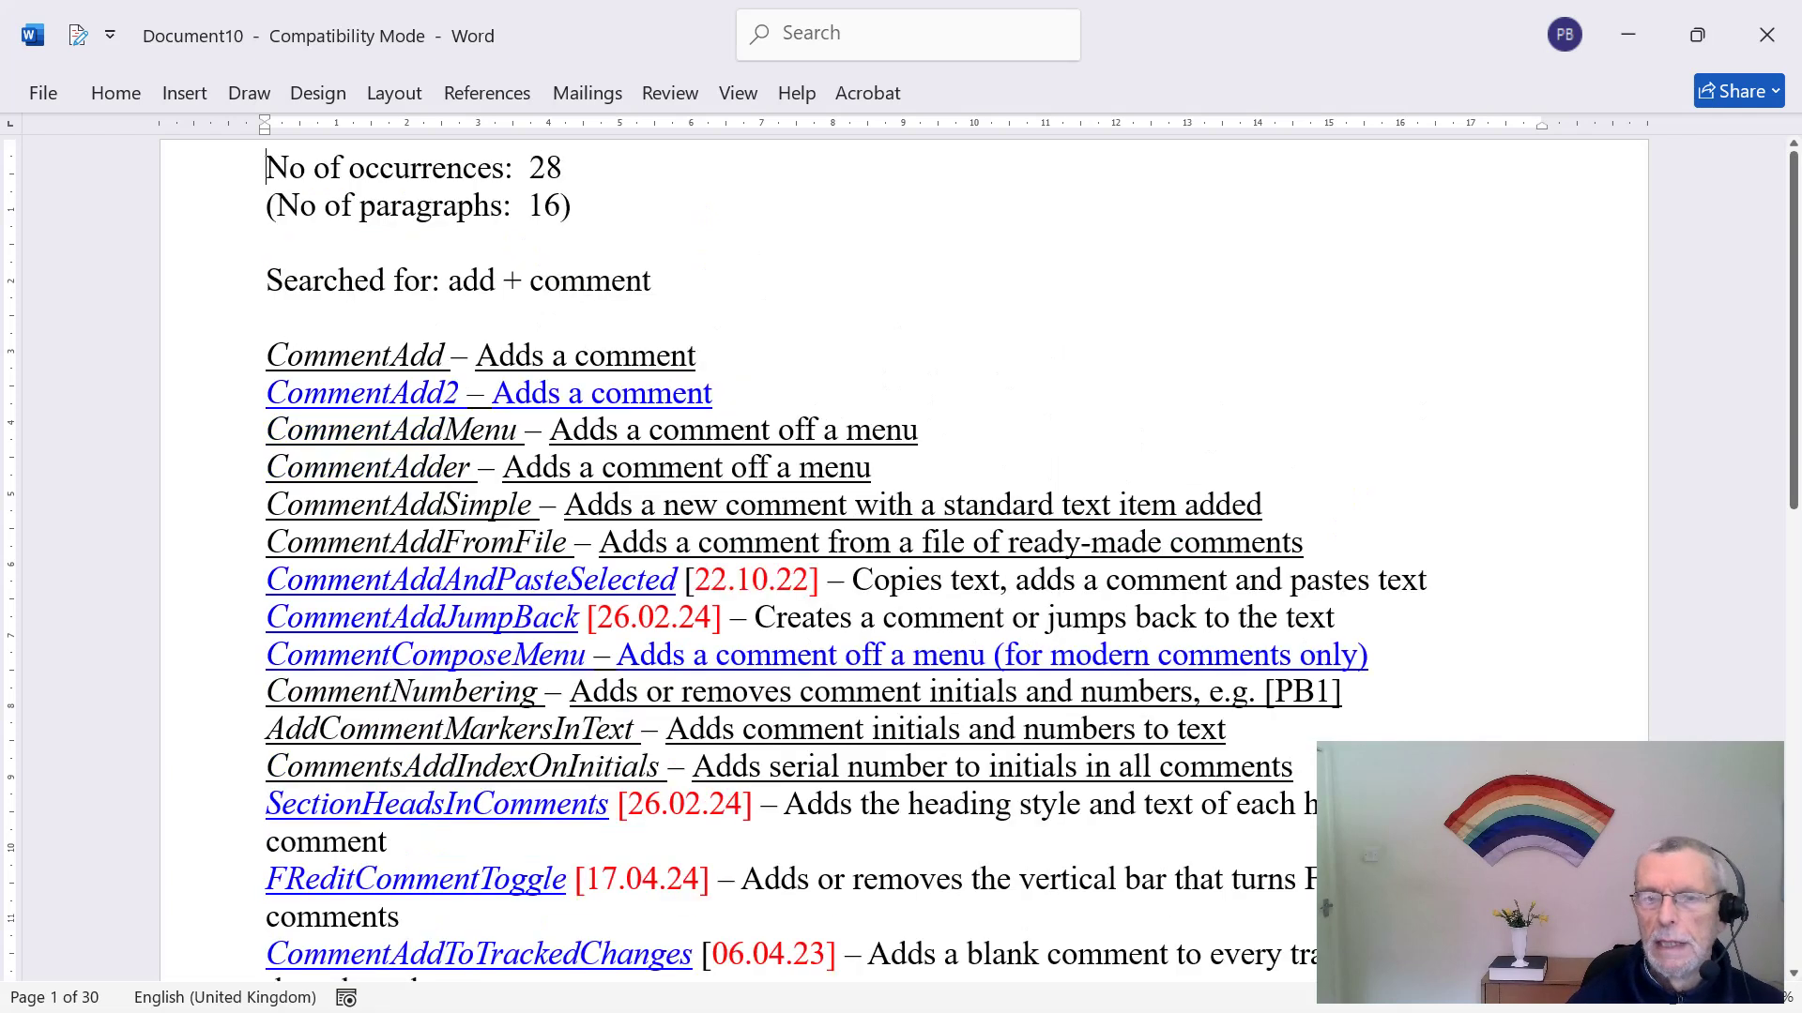
{"action": "scroll", "coordinate": [901, 553], "scroll_direction": "down", "scroll_amount": 2}
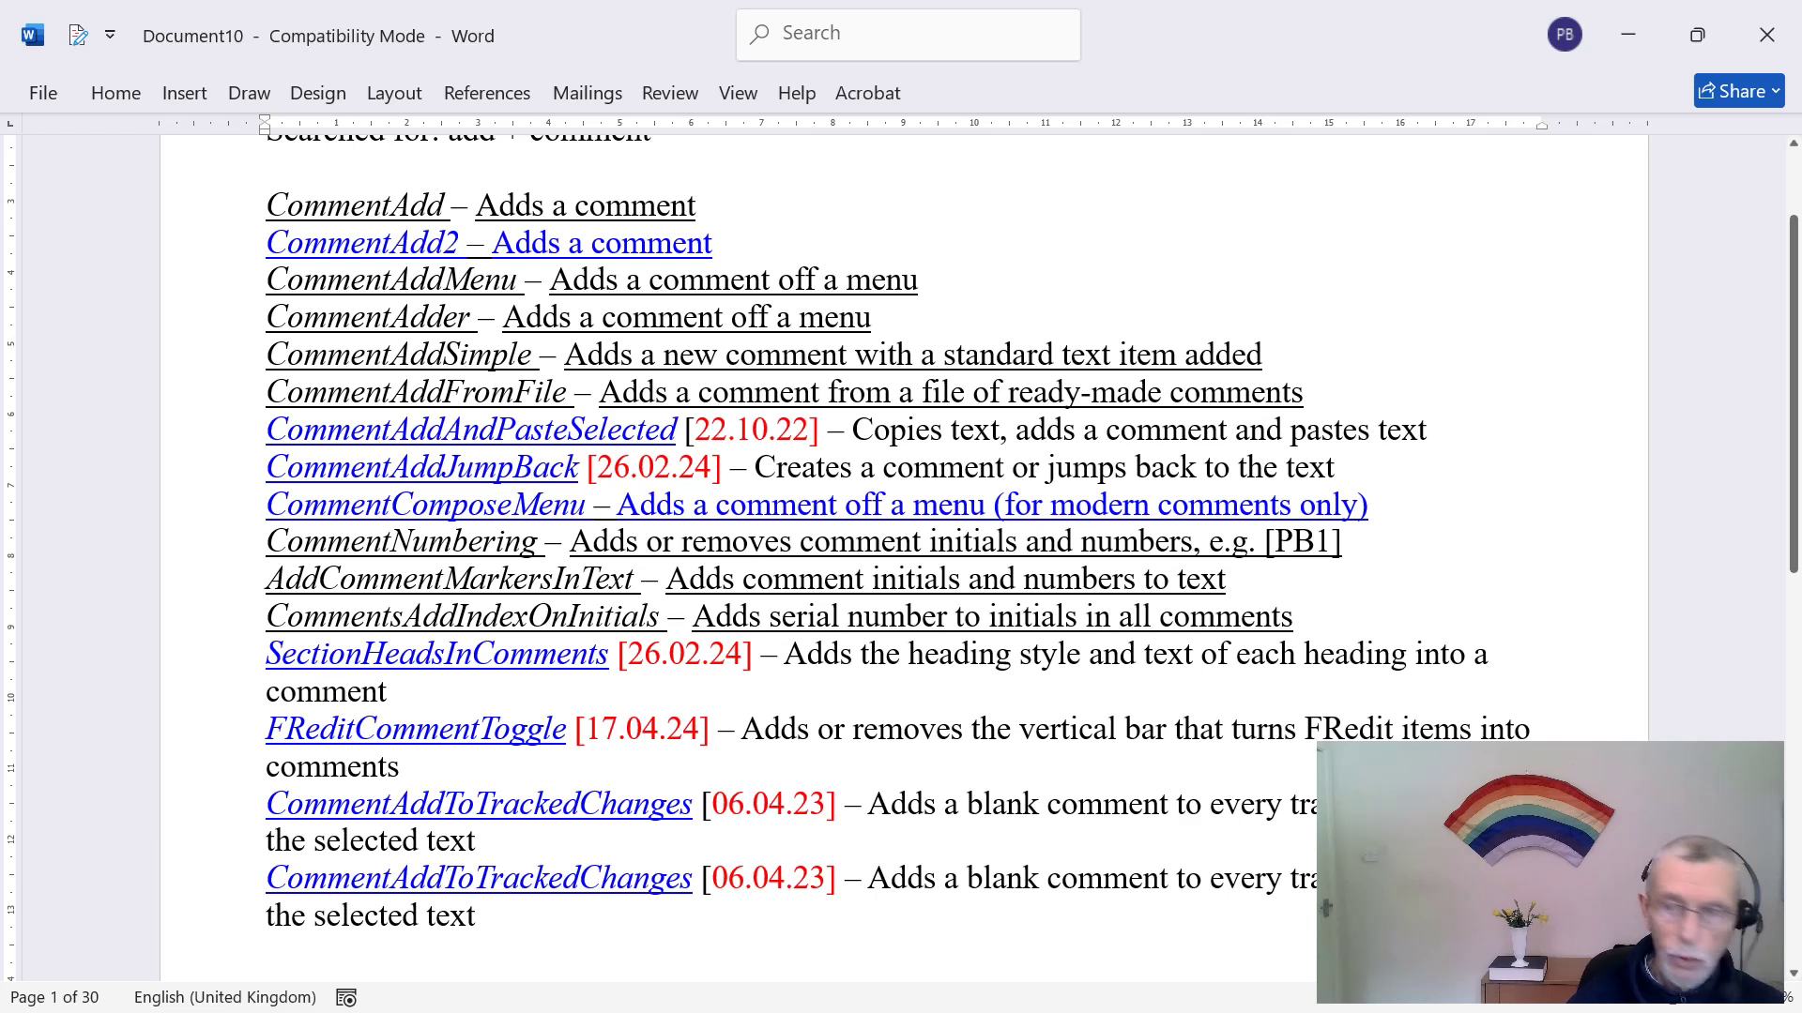
Step: Close the "add + comment" results document and the Macro_Menu document, saving neither
{"action": "left_click", "coordinate": [1767, 35]}
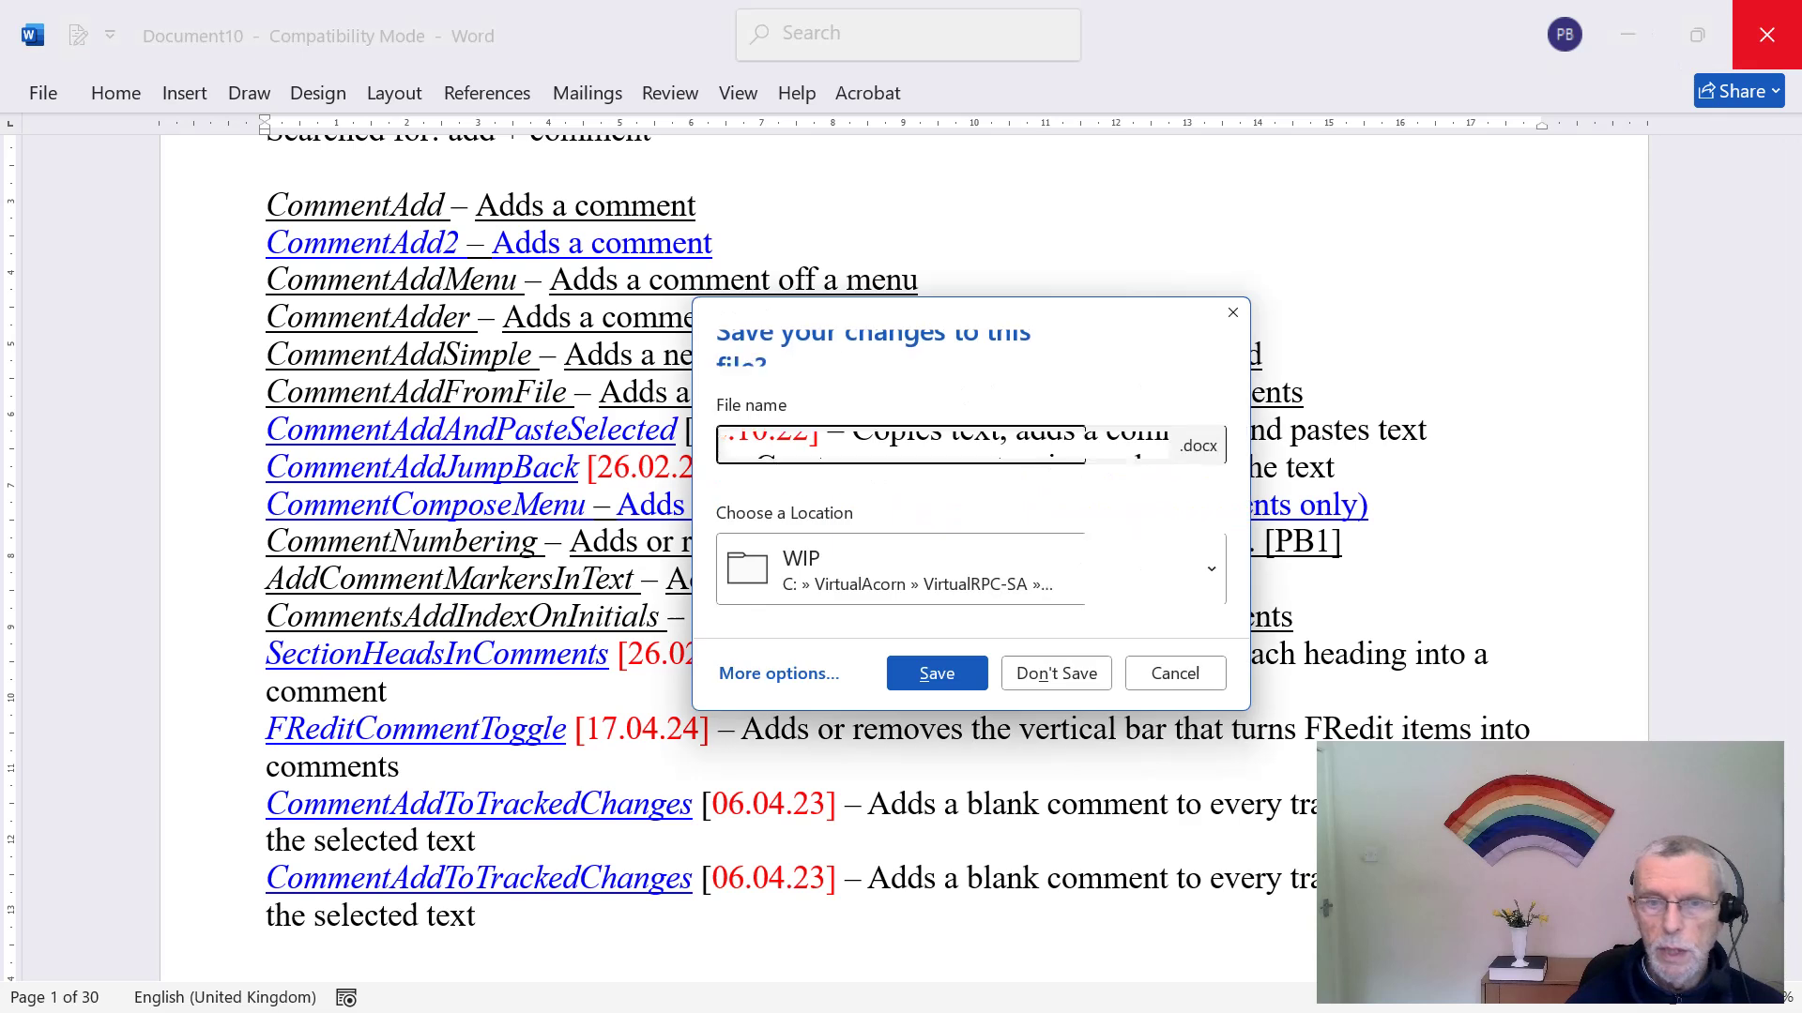
{"action": "key", "text": "alt+n"}
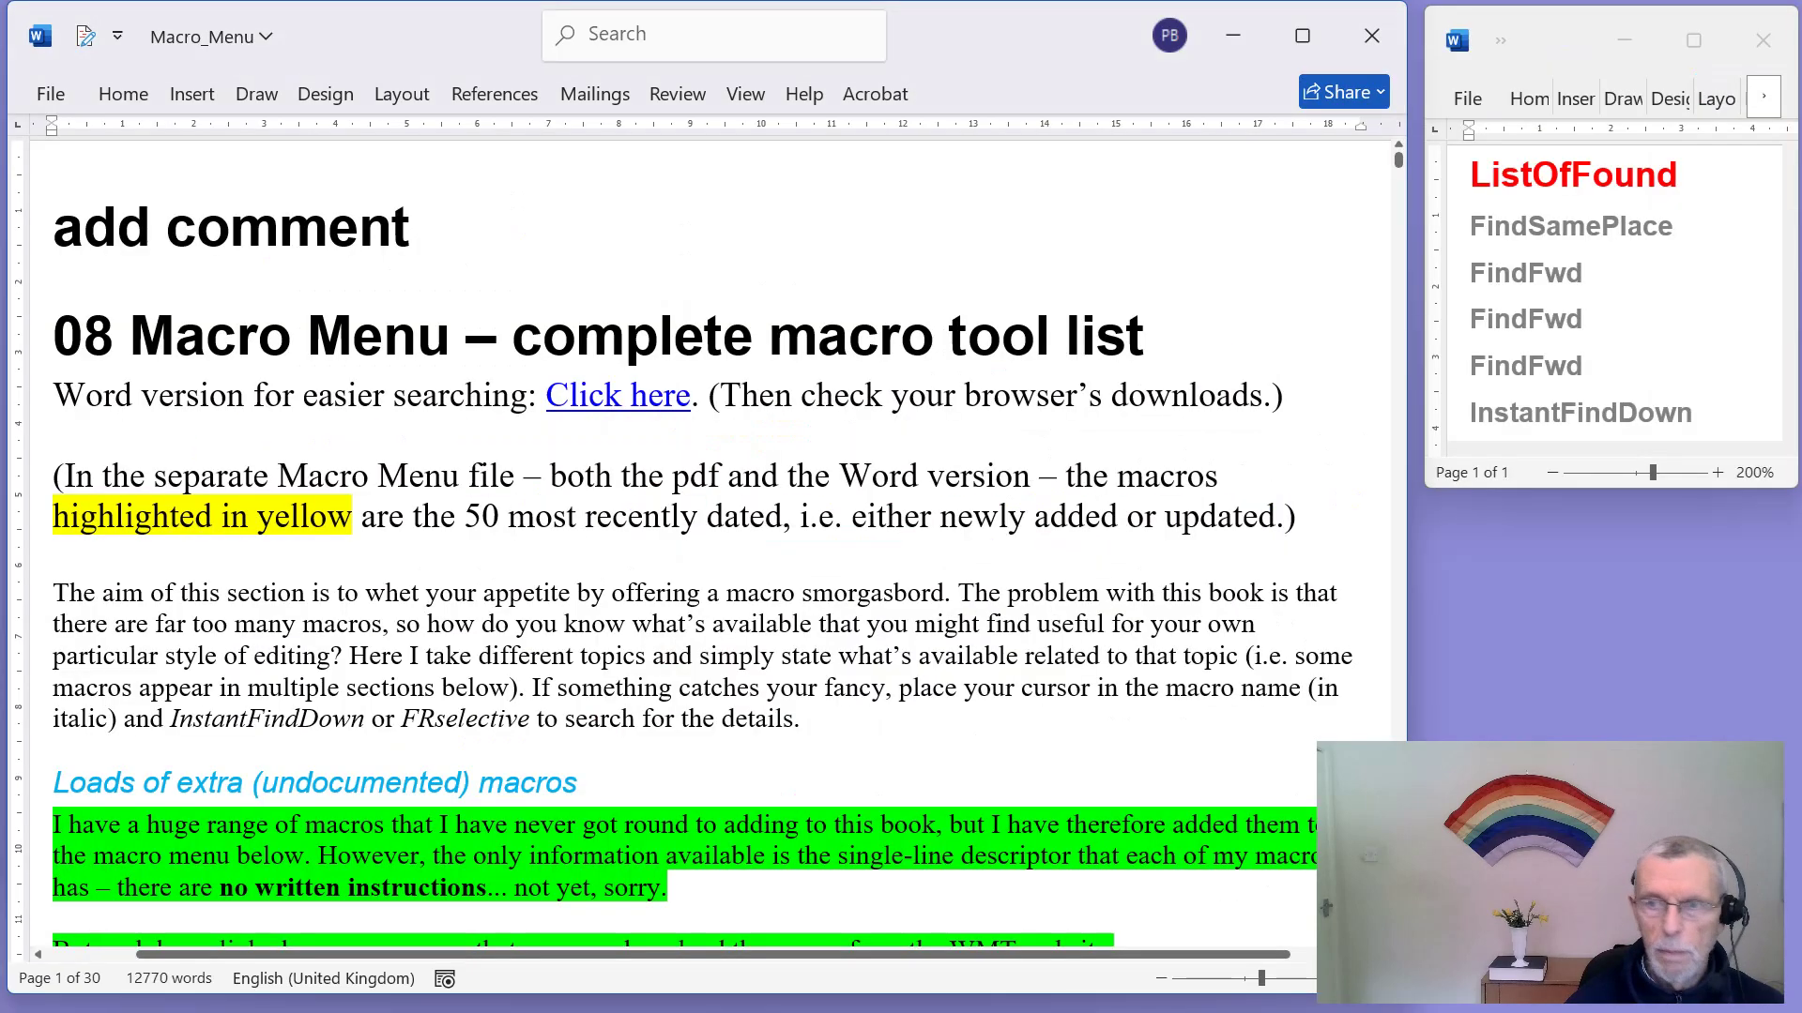
{"action": "left_click", "coordinate": [1372, 34]}
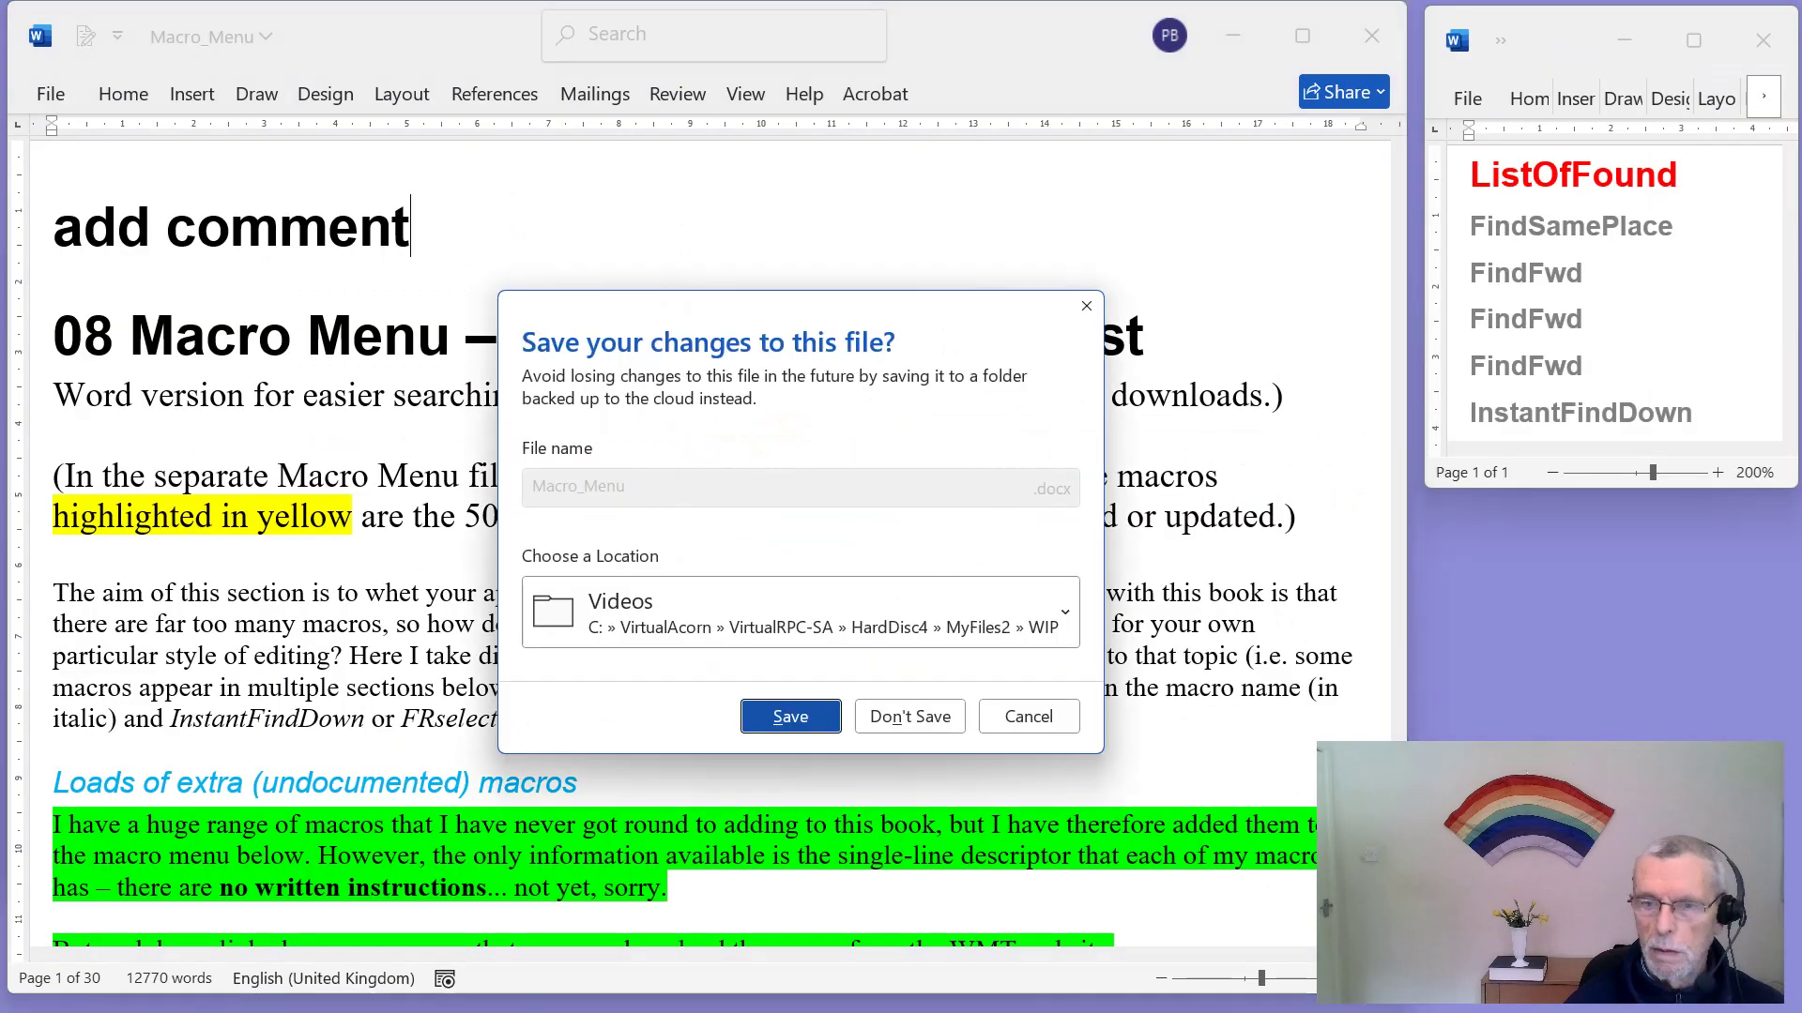
{"action": "key", "text": "Escape"}
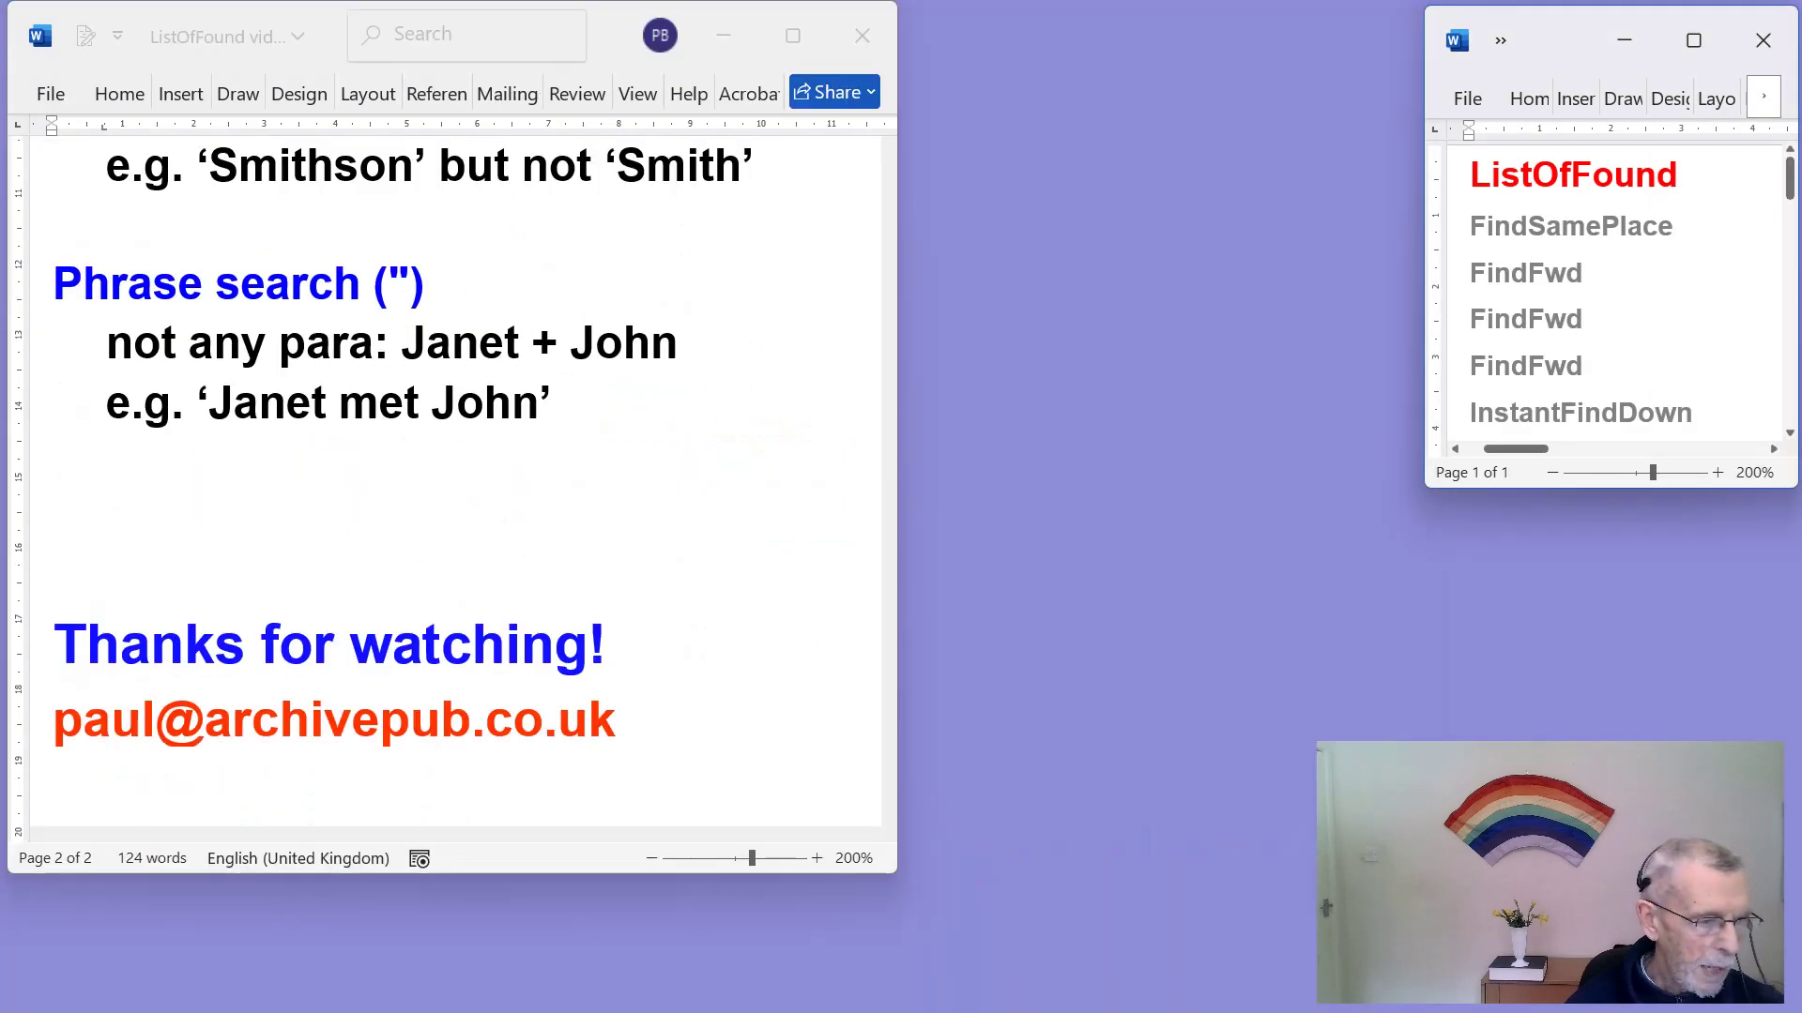
Step: In the BirdList document, run ListOfFound for Goose from the first entry, review the results and close them without saving
{"action": "key", "text": "alt+Tab"}
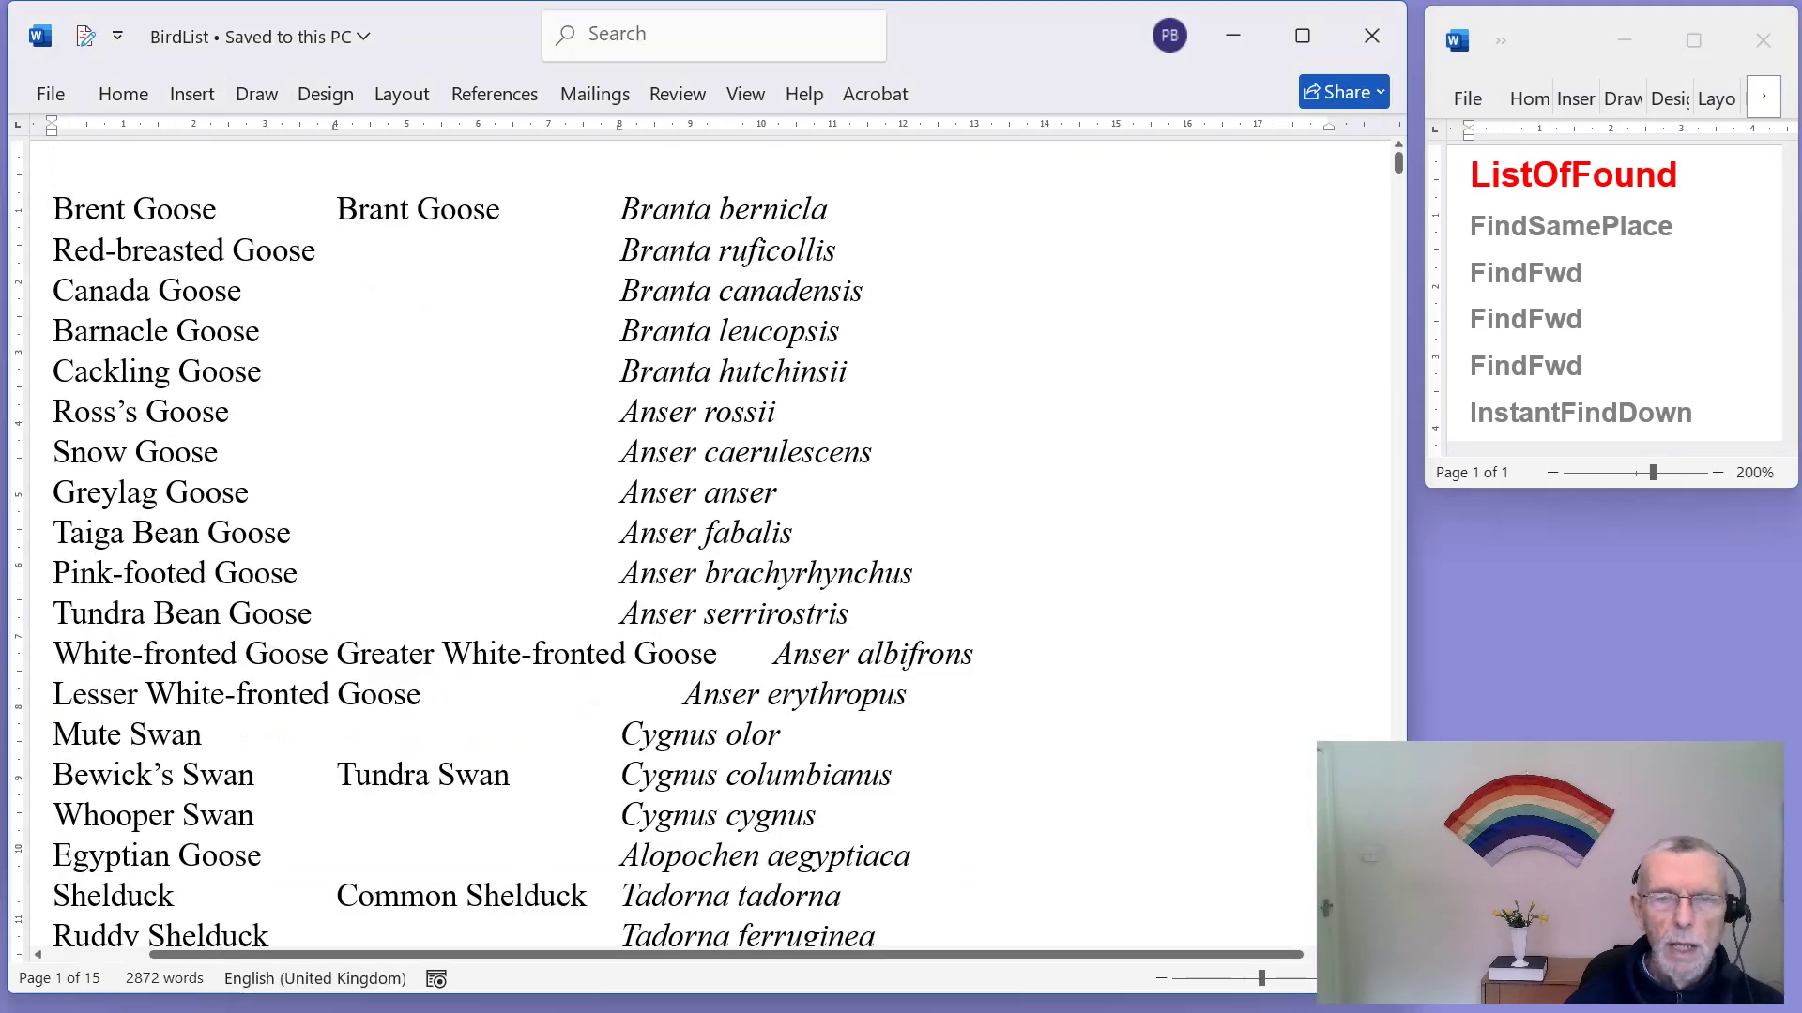
{"action": "left_click", "coordinate": [457, 209]}
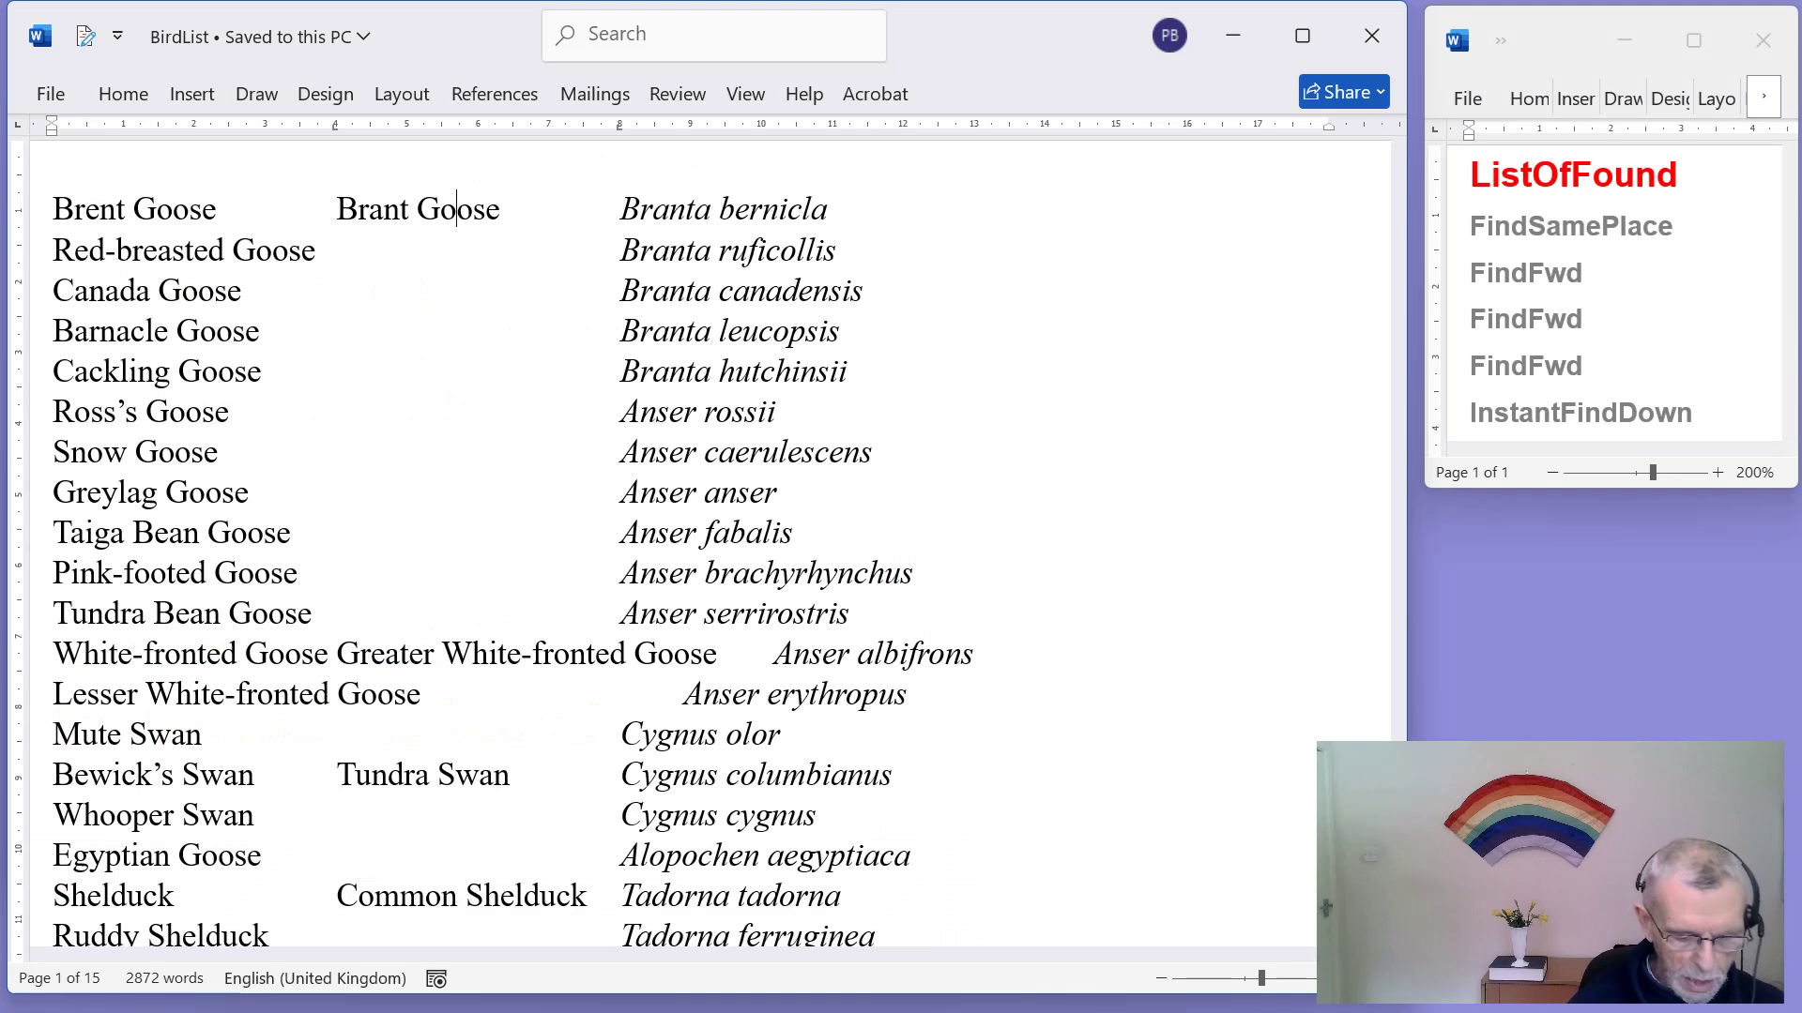
{"action": "key", "text": "alt+l"}
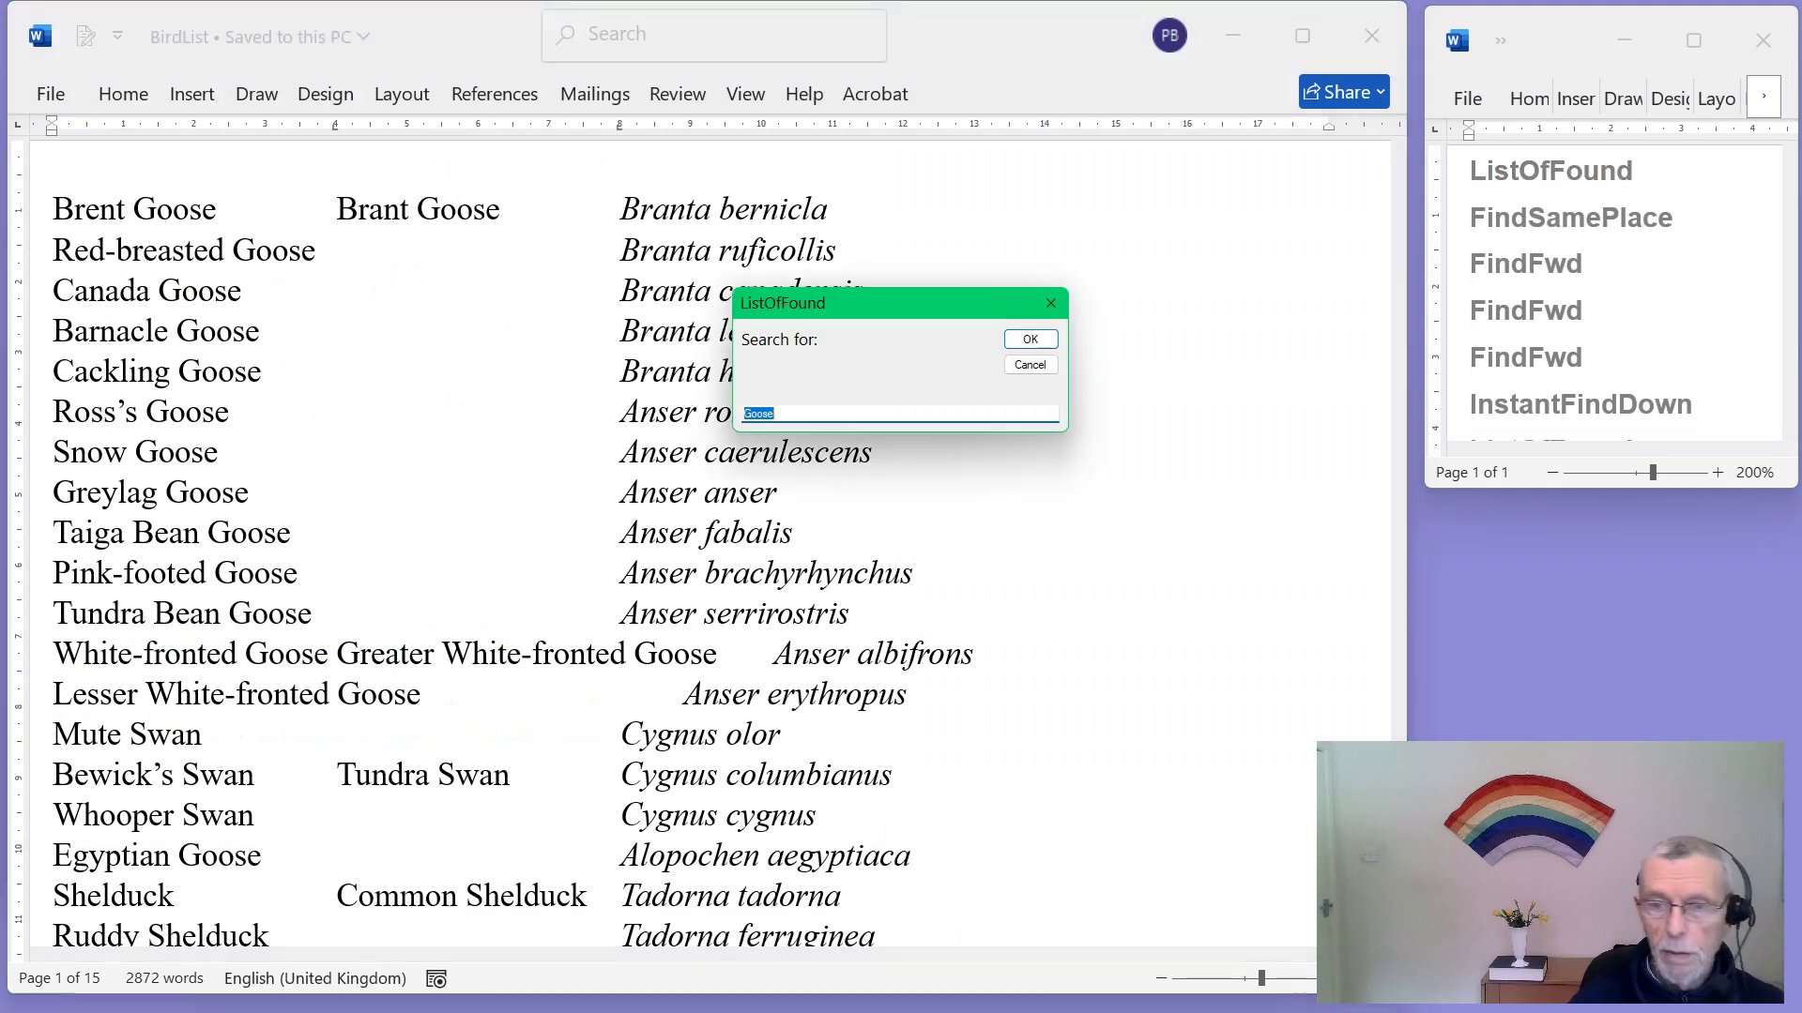
{"action": "key", "text": "Return"}
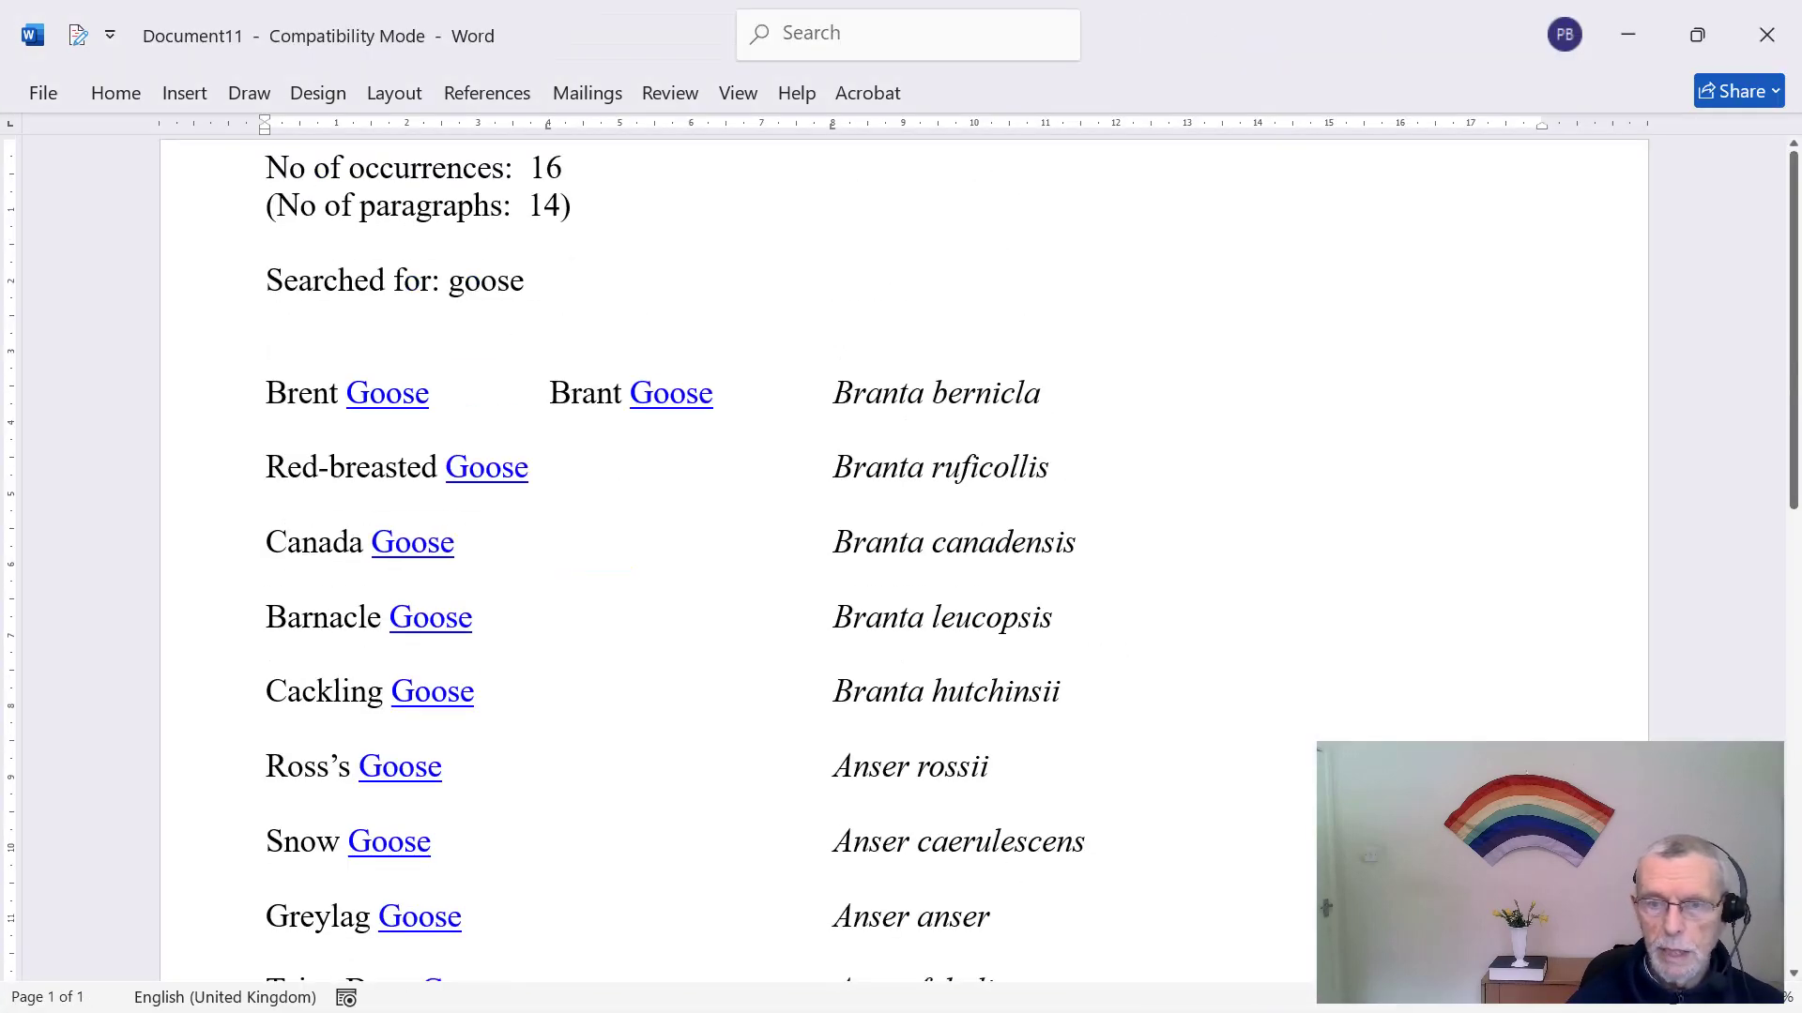
{"action": "scroll", "coordinate": [901, 563], "scroll_direction": "down", "scroll_amount": 10}
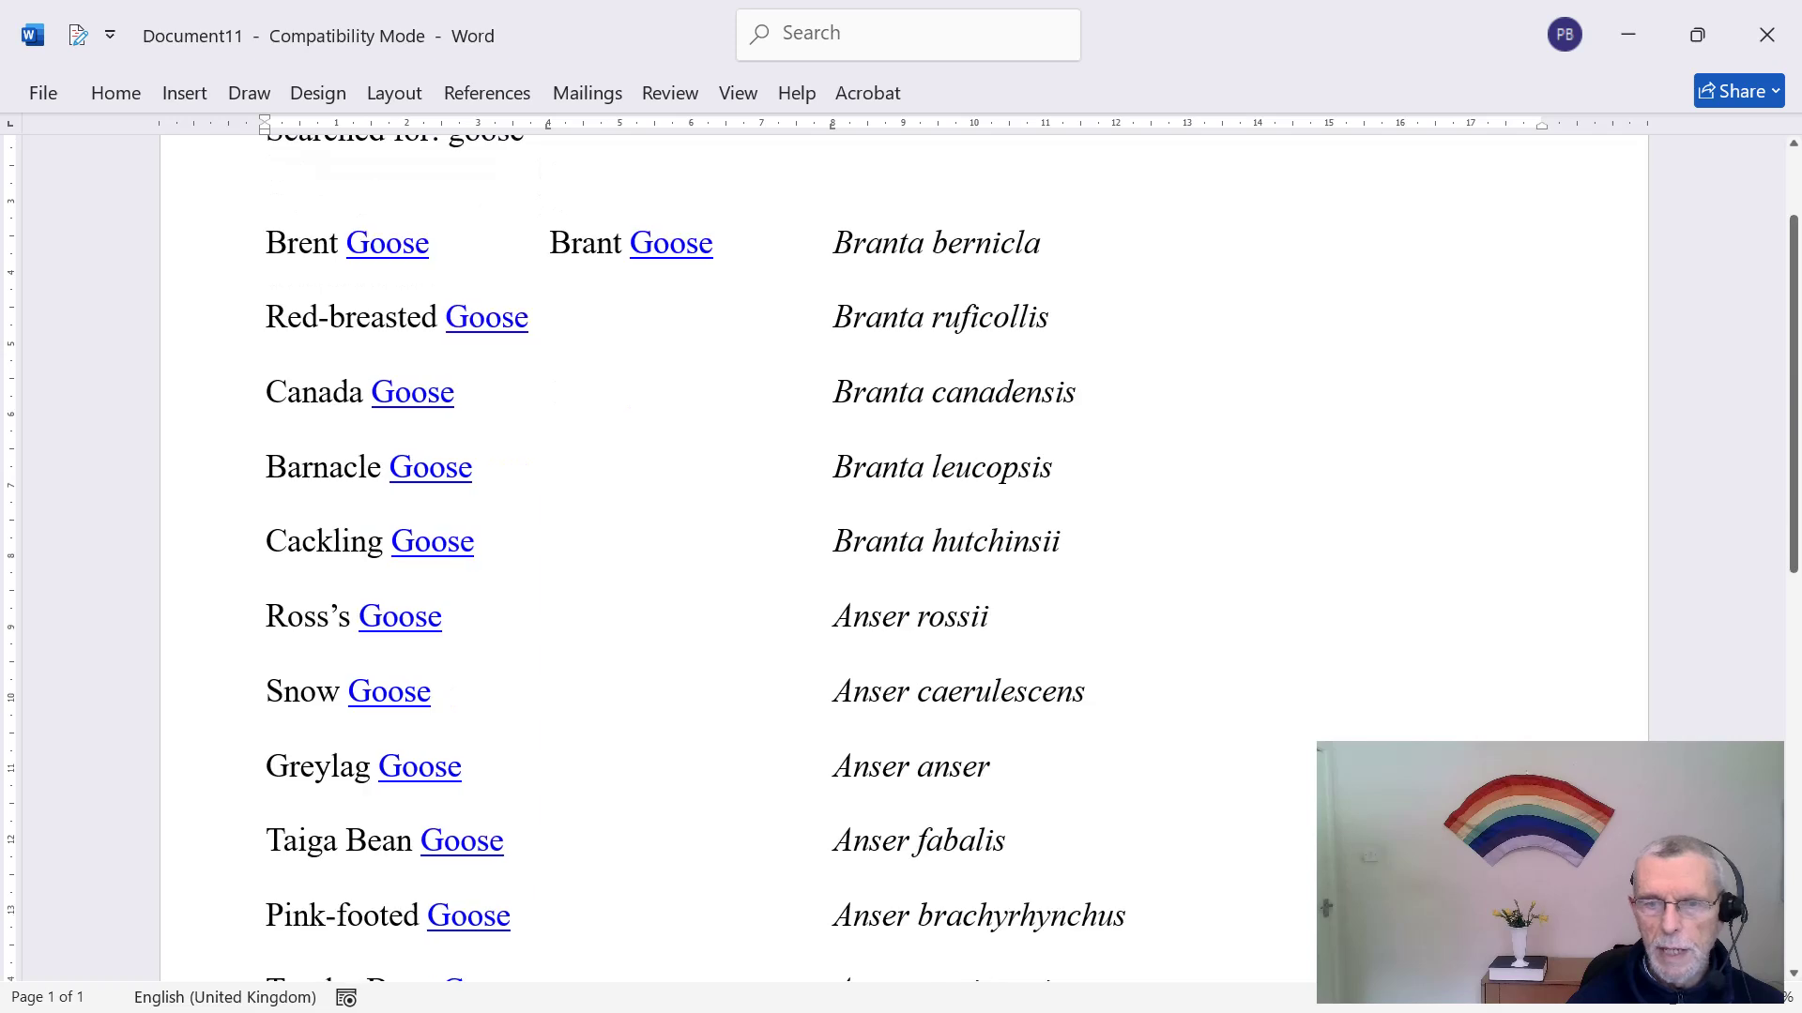
{"action": "key", "text": "ctrl+Home"}
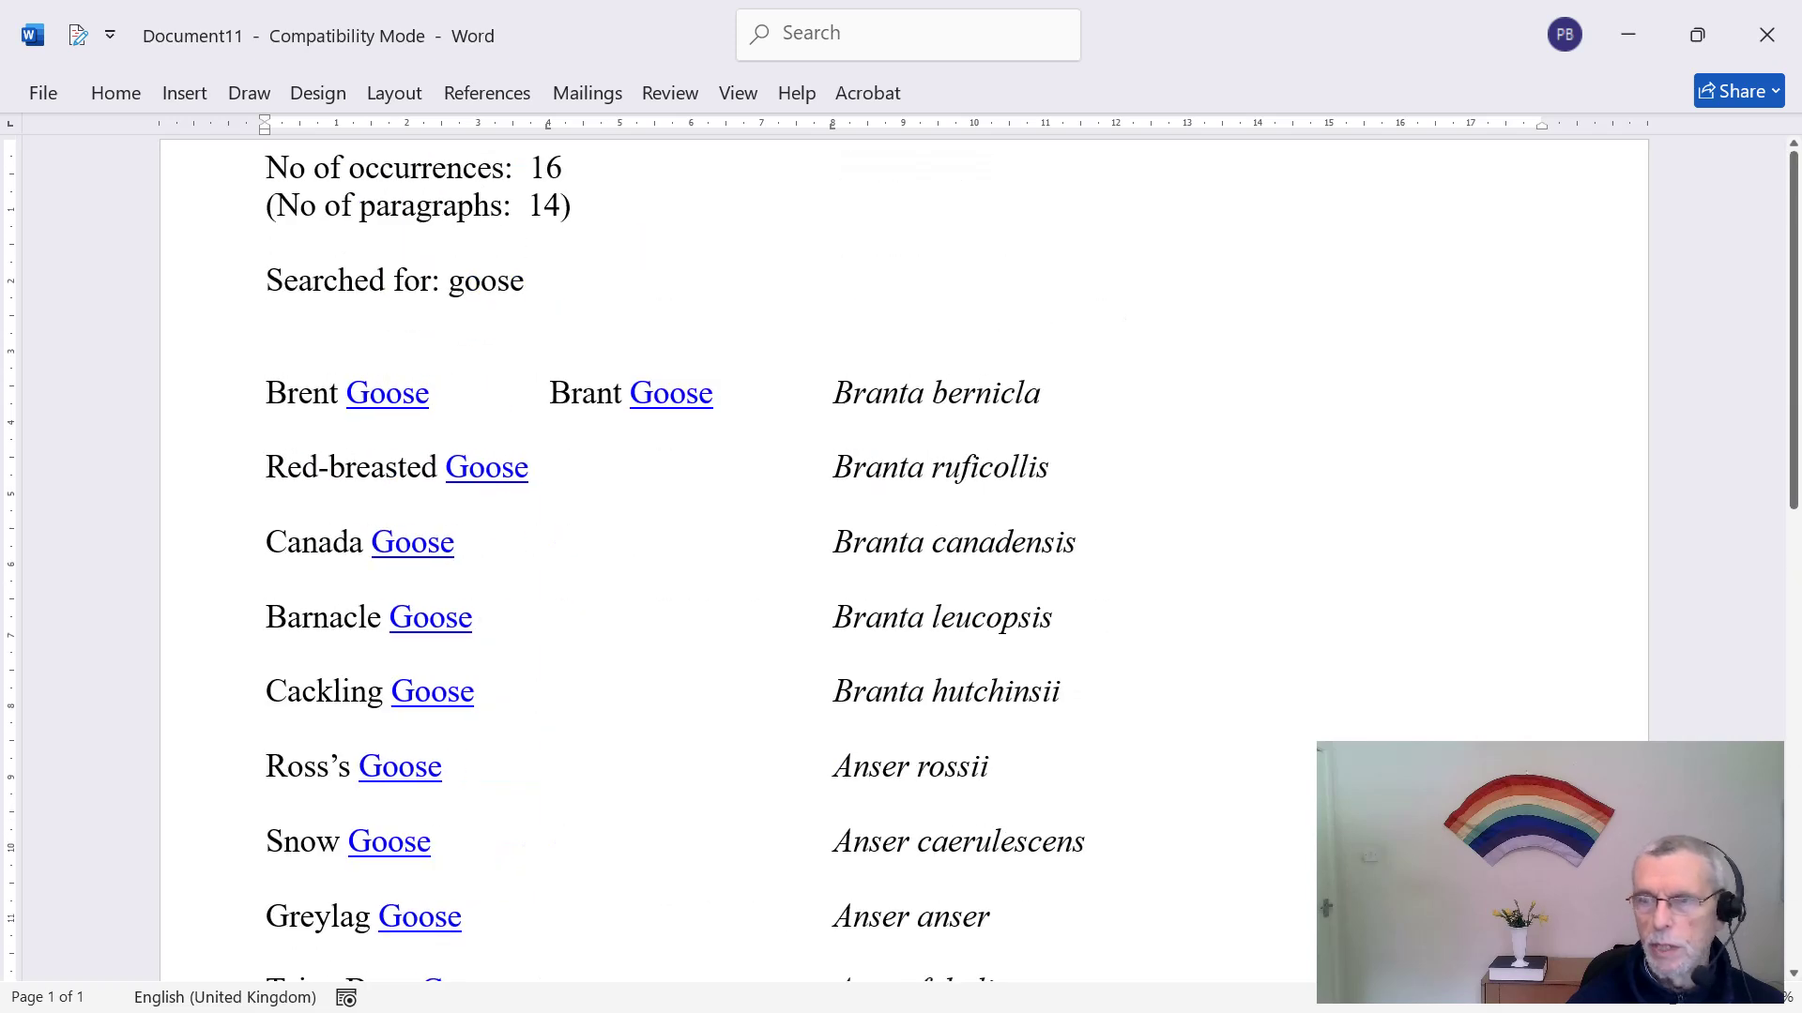
{"action": "left_click", "coordinate": [1766, 35]}
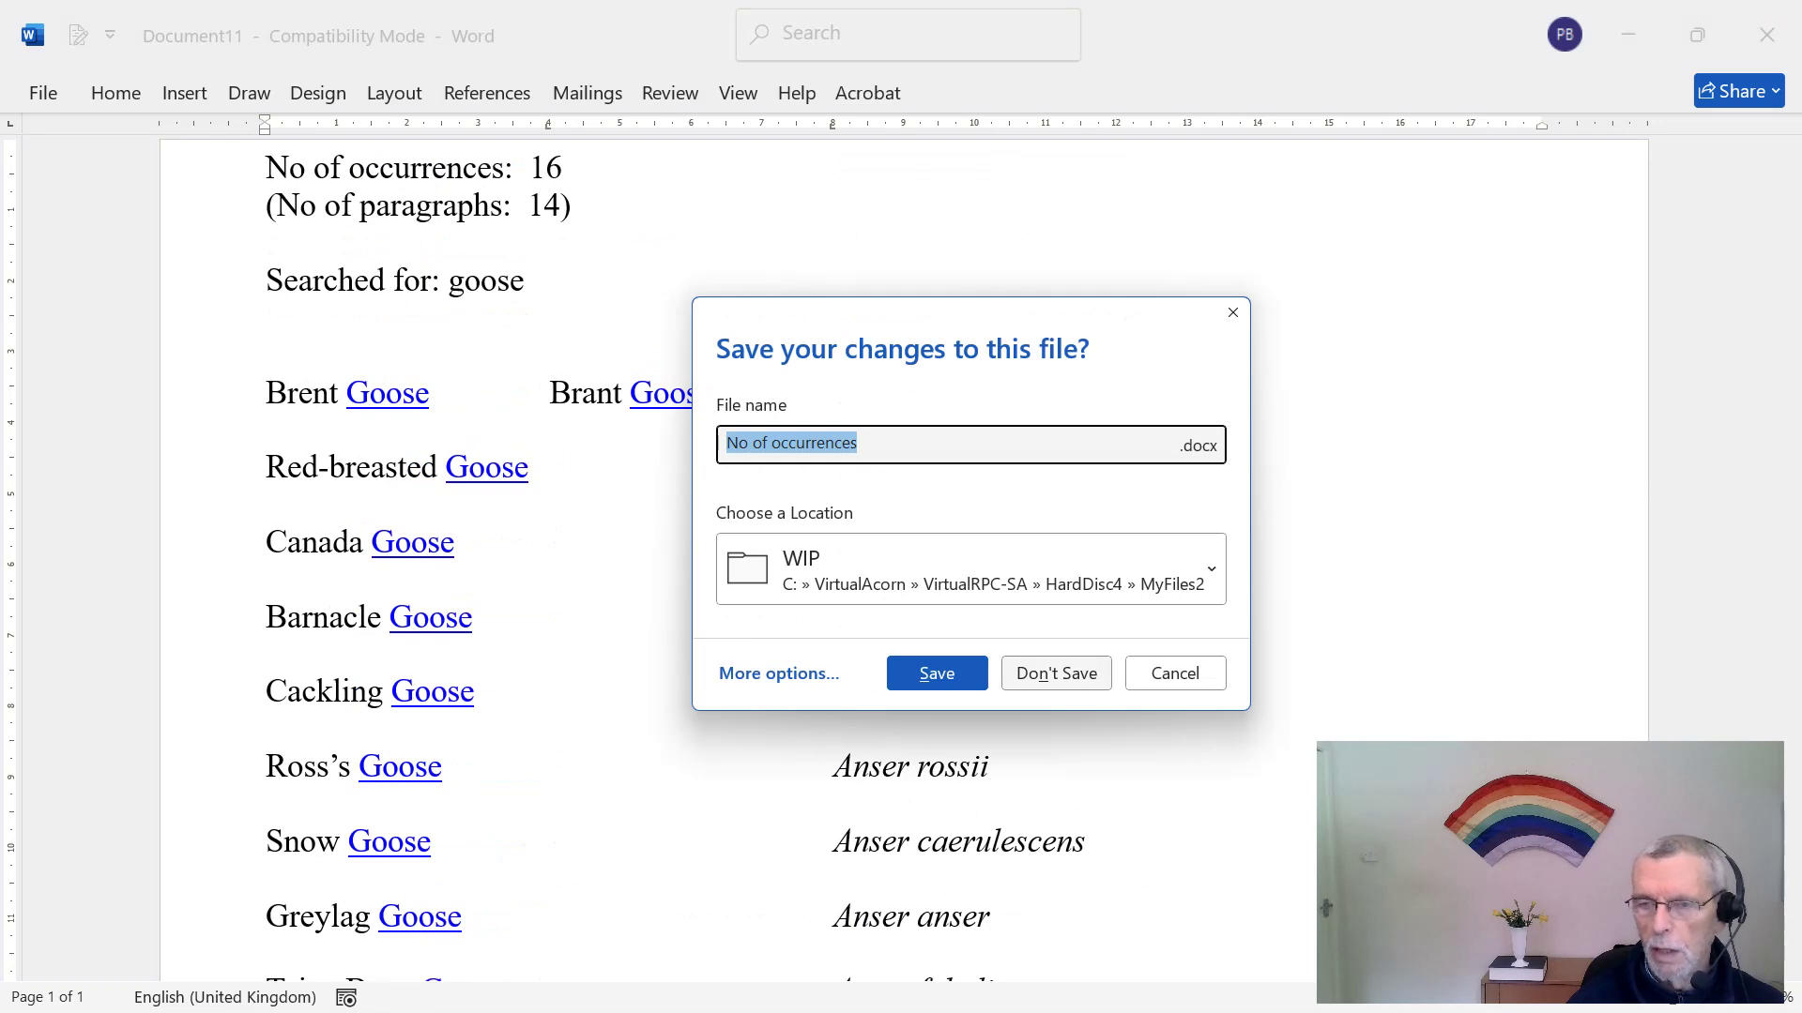
{"action": "key", "text": "n"}
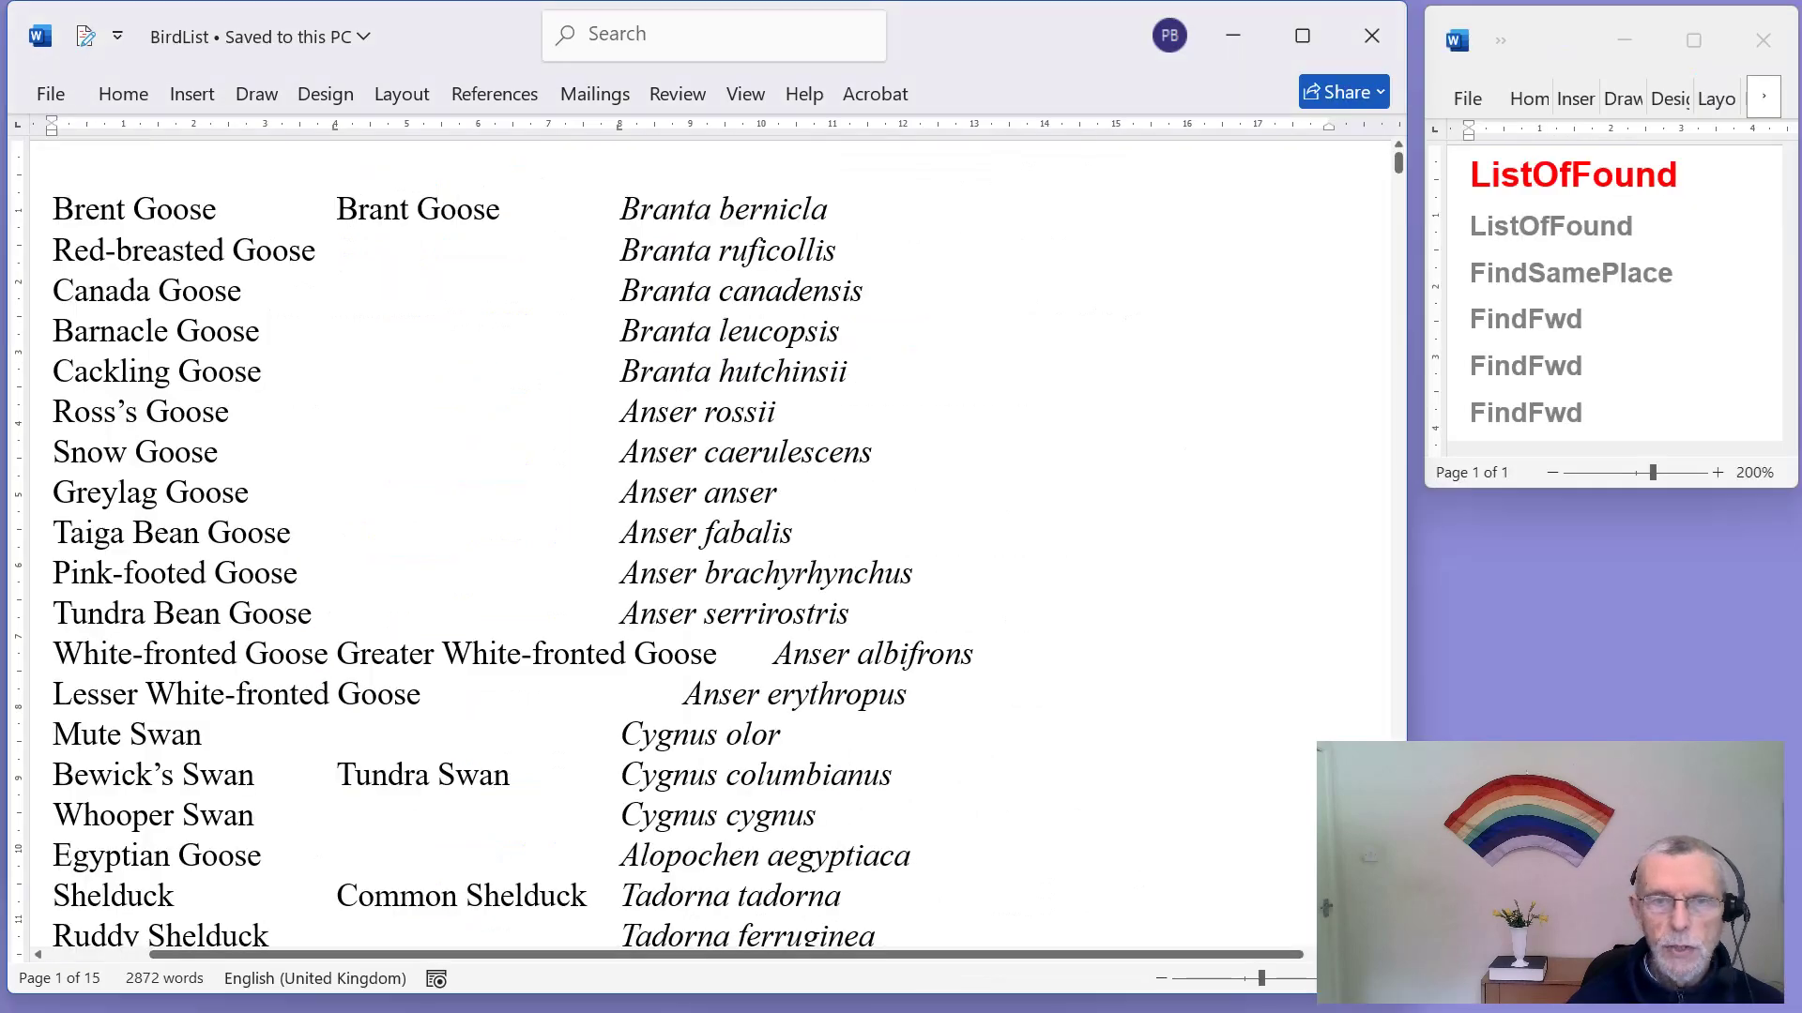
Step: Rerun ListOfFound on BirdList with the compact-list marker appended to Goose, and close the results without saving
{"action": "key", "text": "alt+l"}
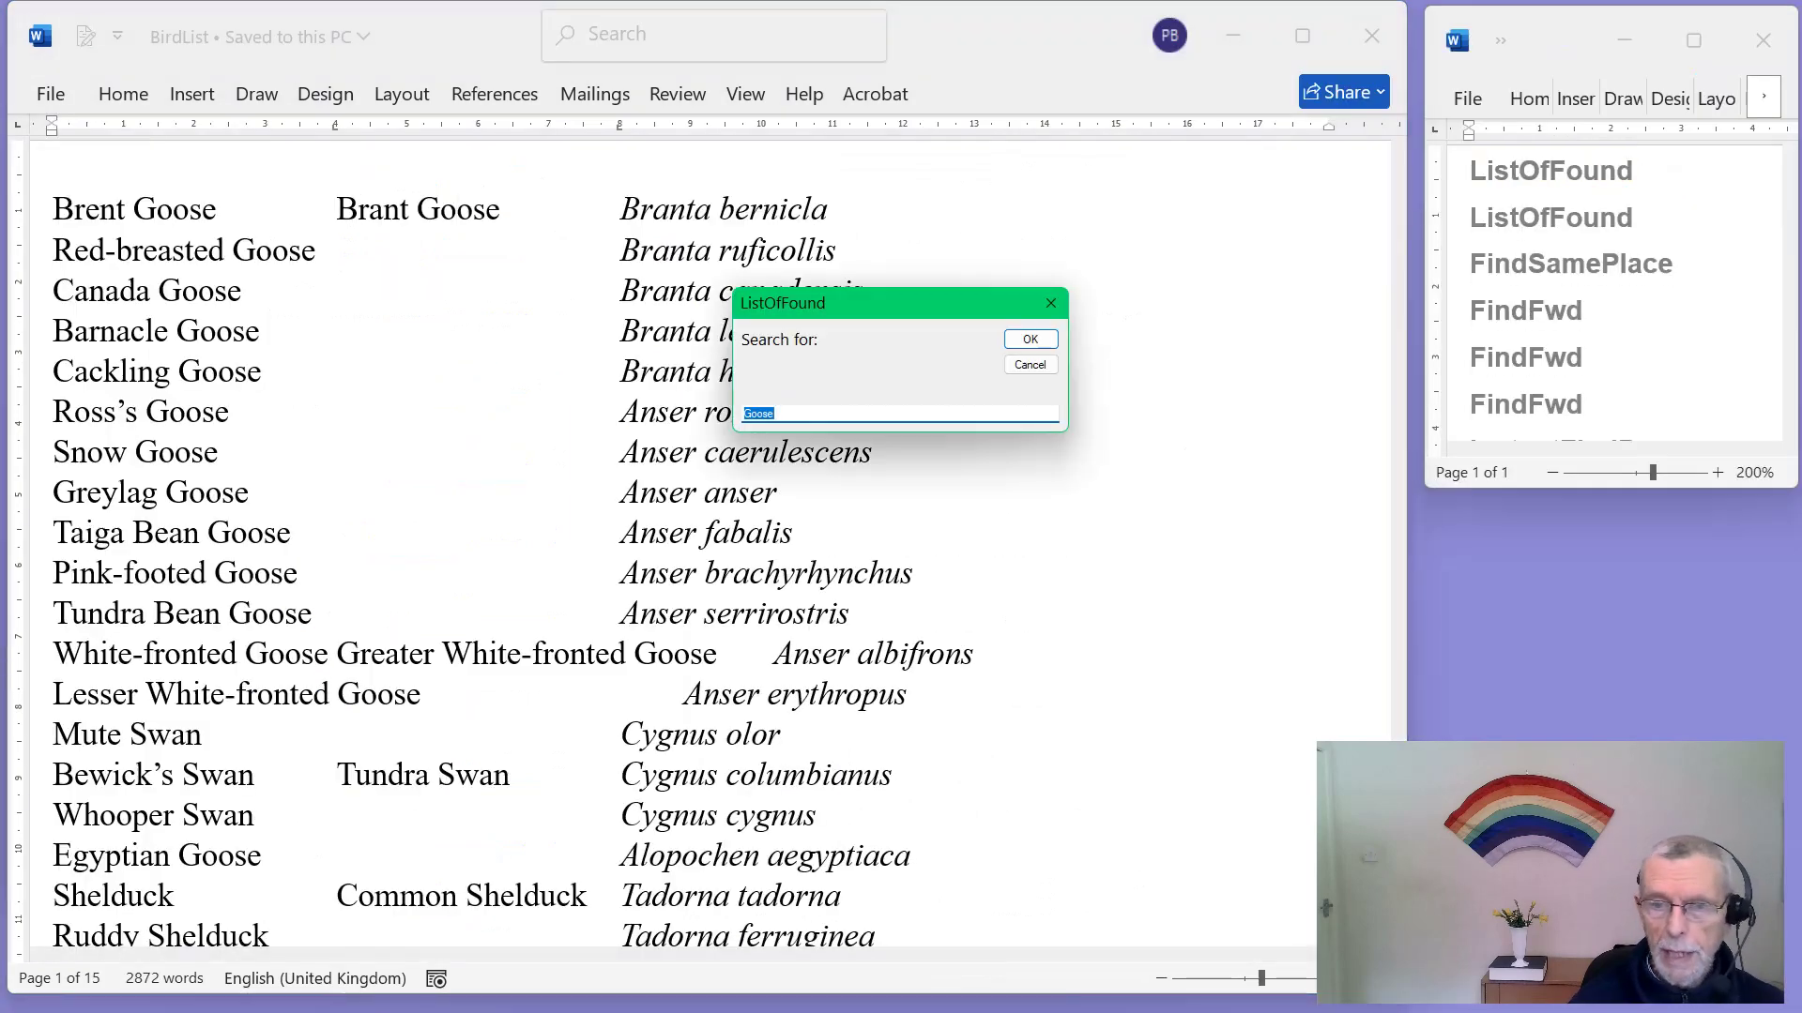
{"action": "left_click", "coordinate": [775, 414]}
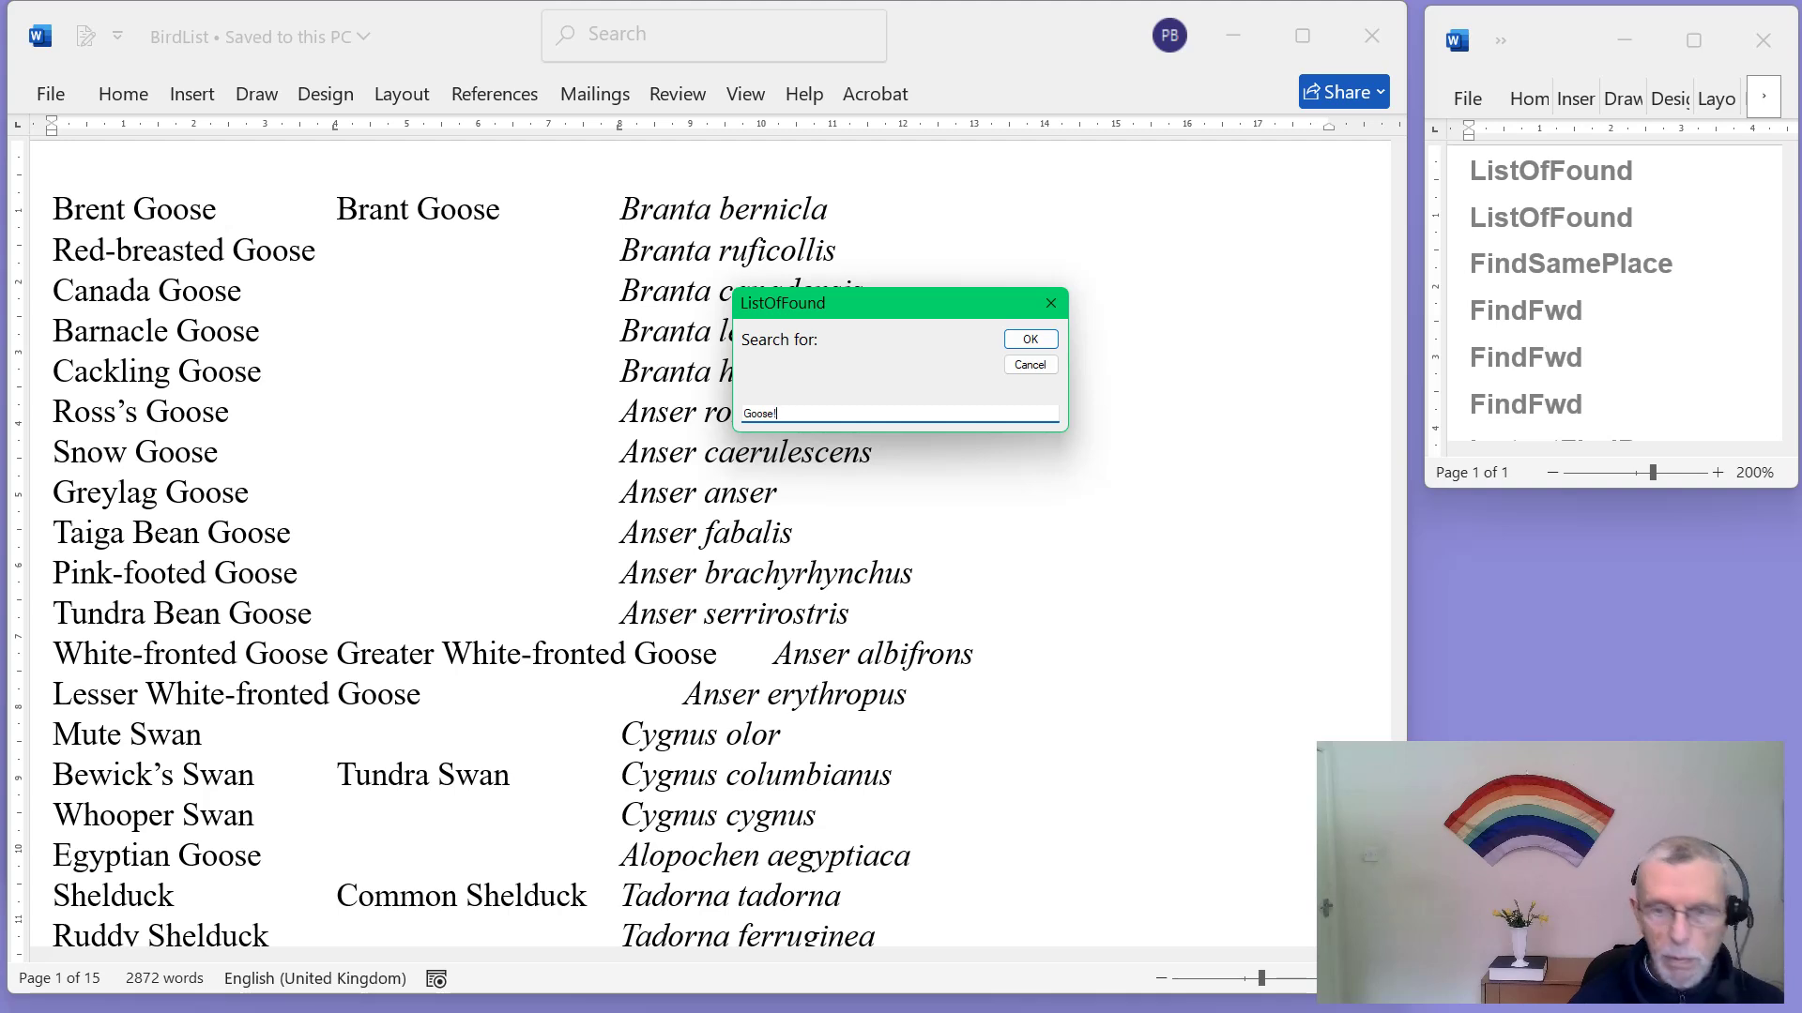
{"action": "key", "text": "Return"}
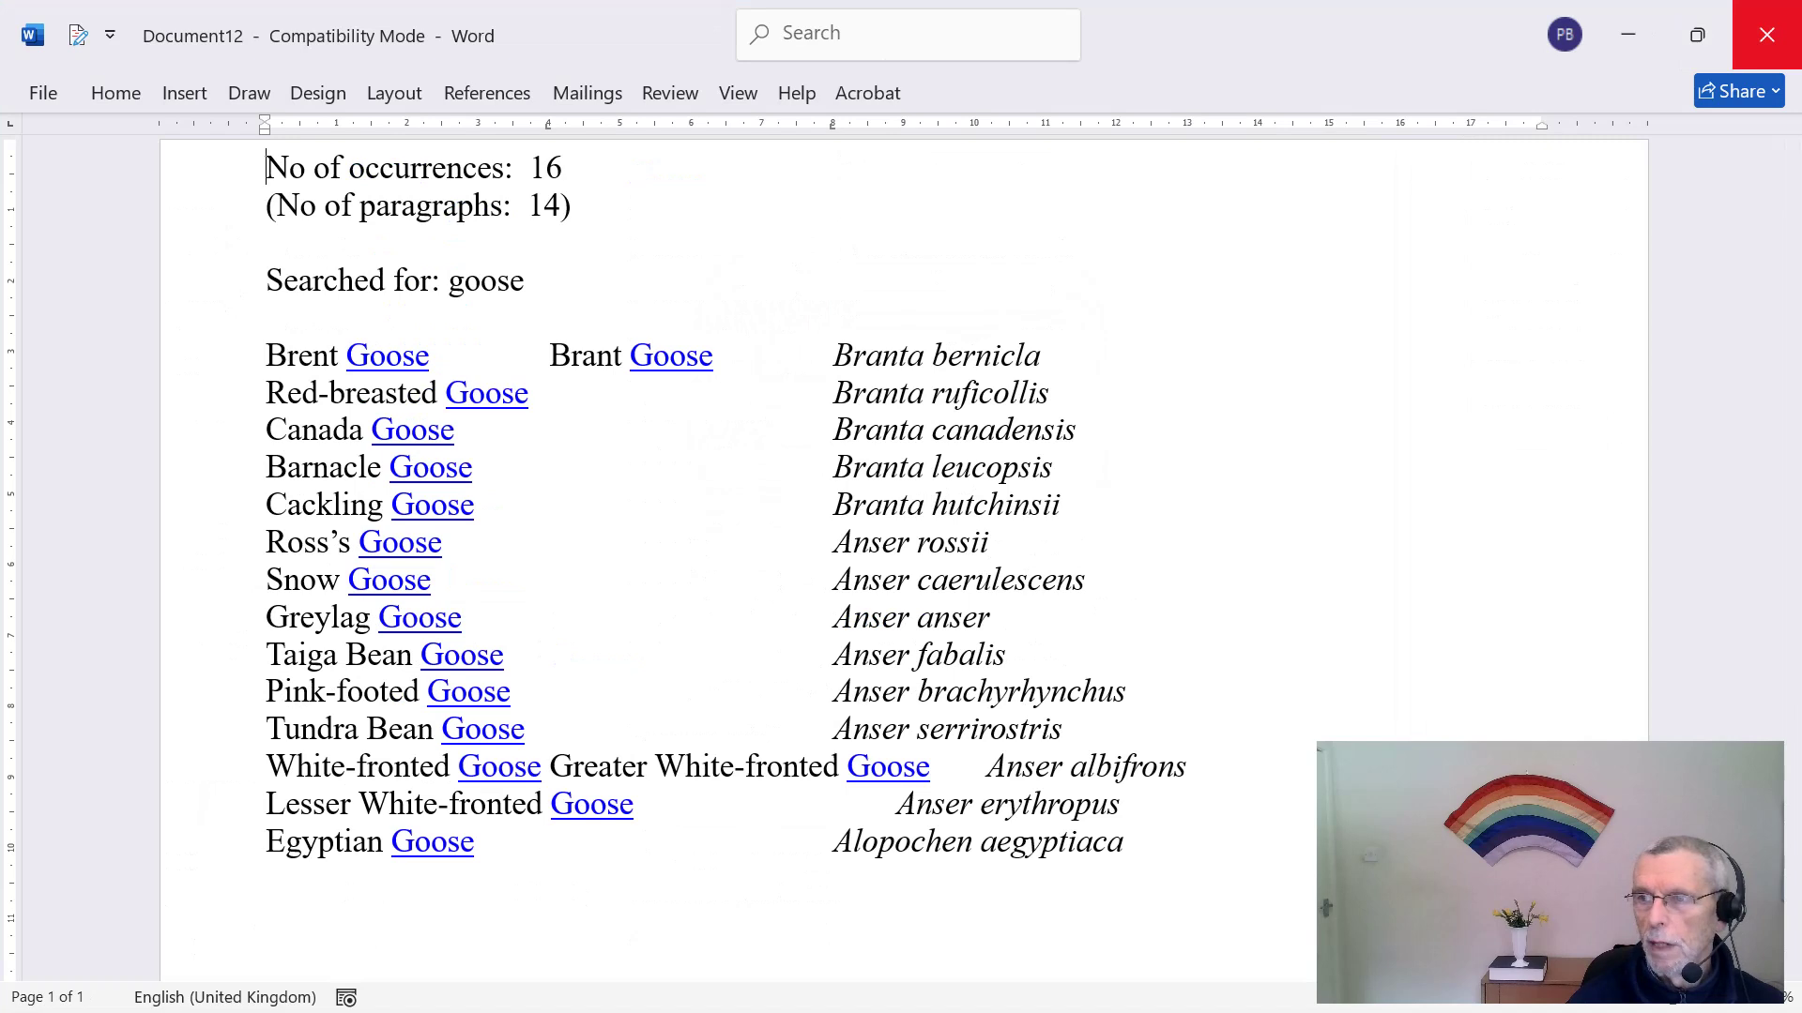
{"action": "left_click", "coordinate": [1766, 35]}
{"action": "left_click", "coordinate": [1056, 673]}
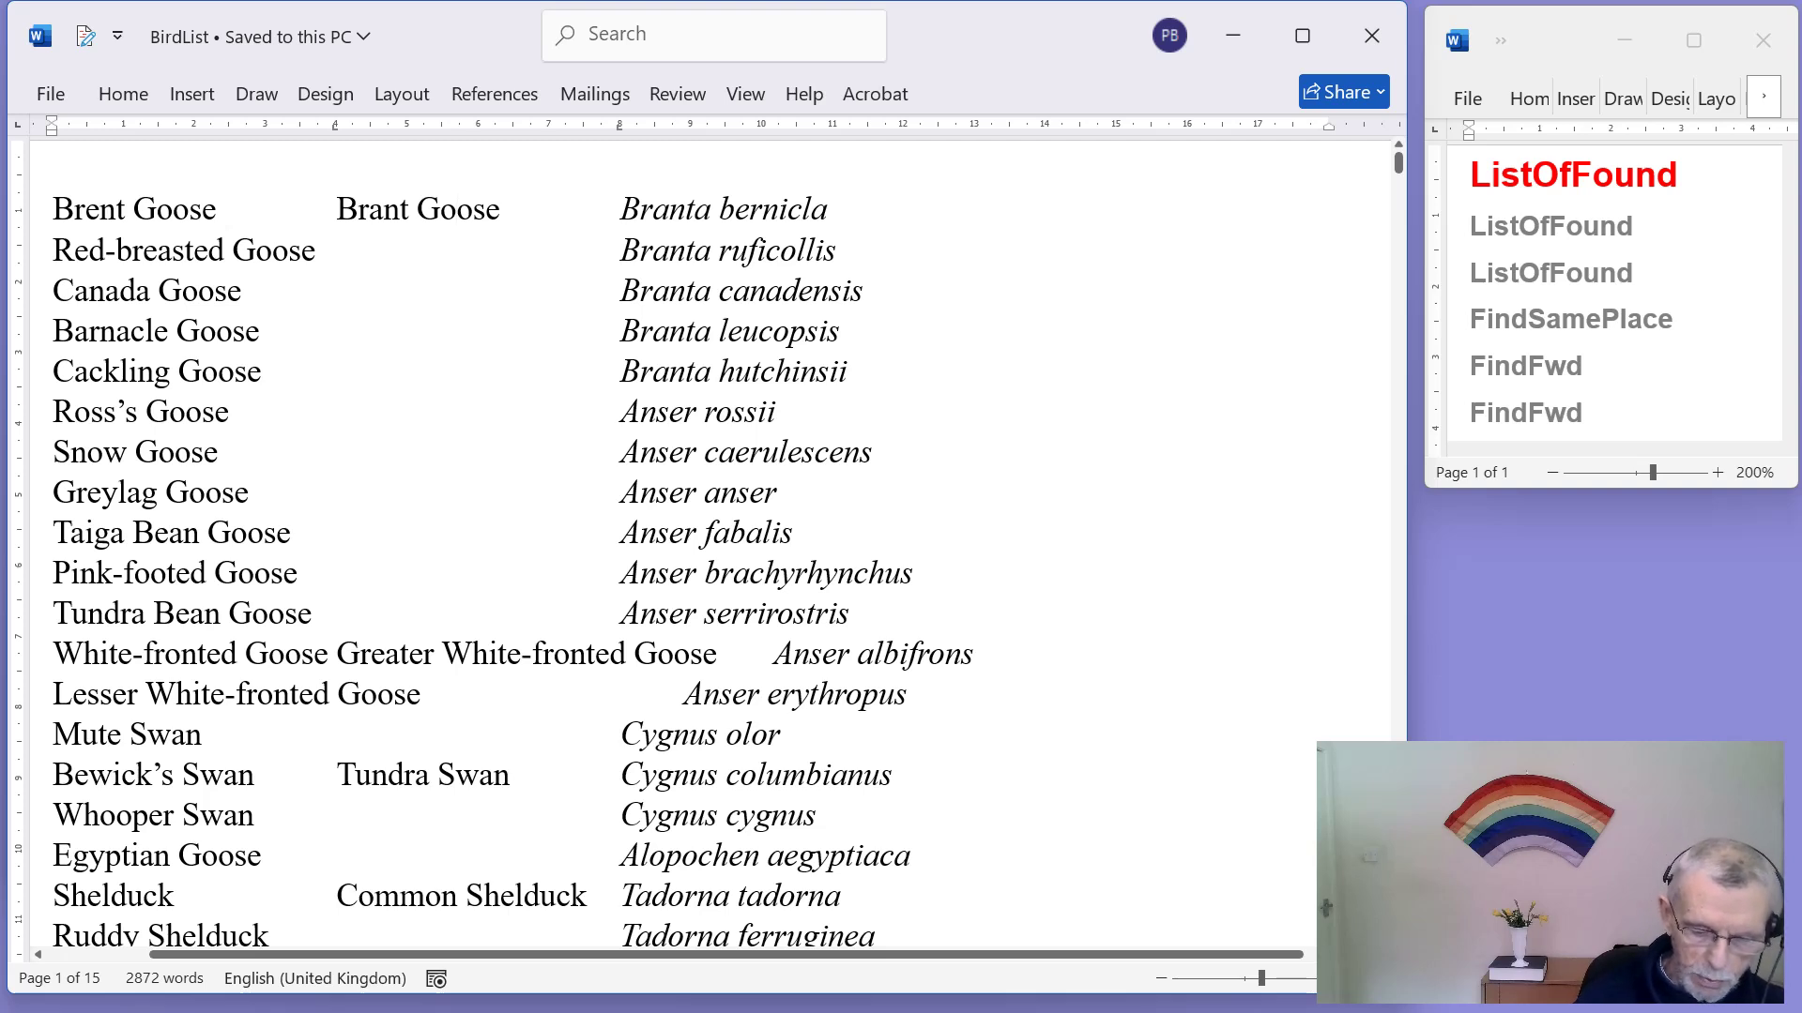
Step: Run ListOfFound on BirdList for "red", accepting the prompt to continue with the large number of matches
{"action": "key", "text": "alt+F8"}
{"action": "type", "text": "red"}
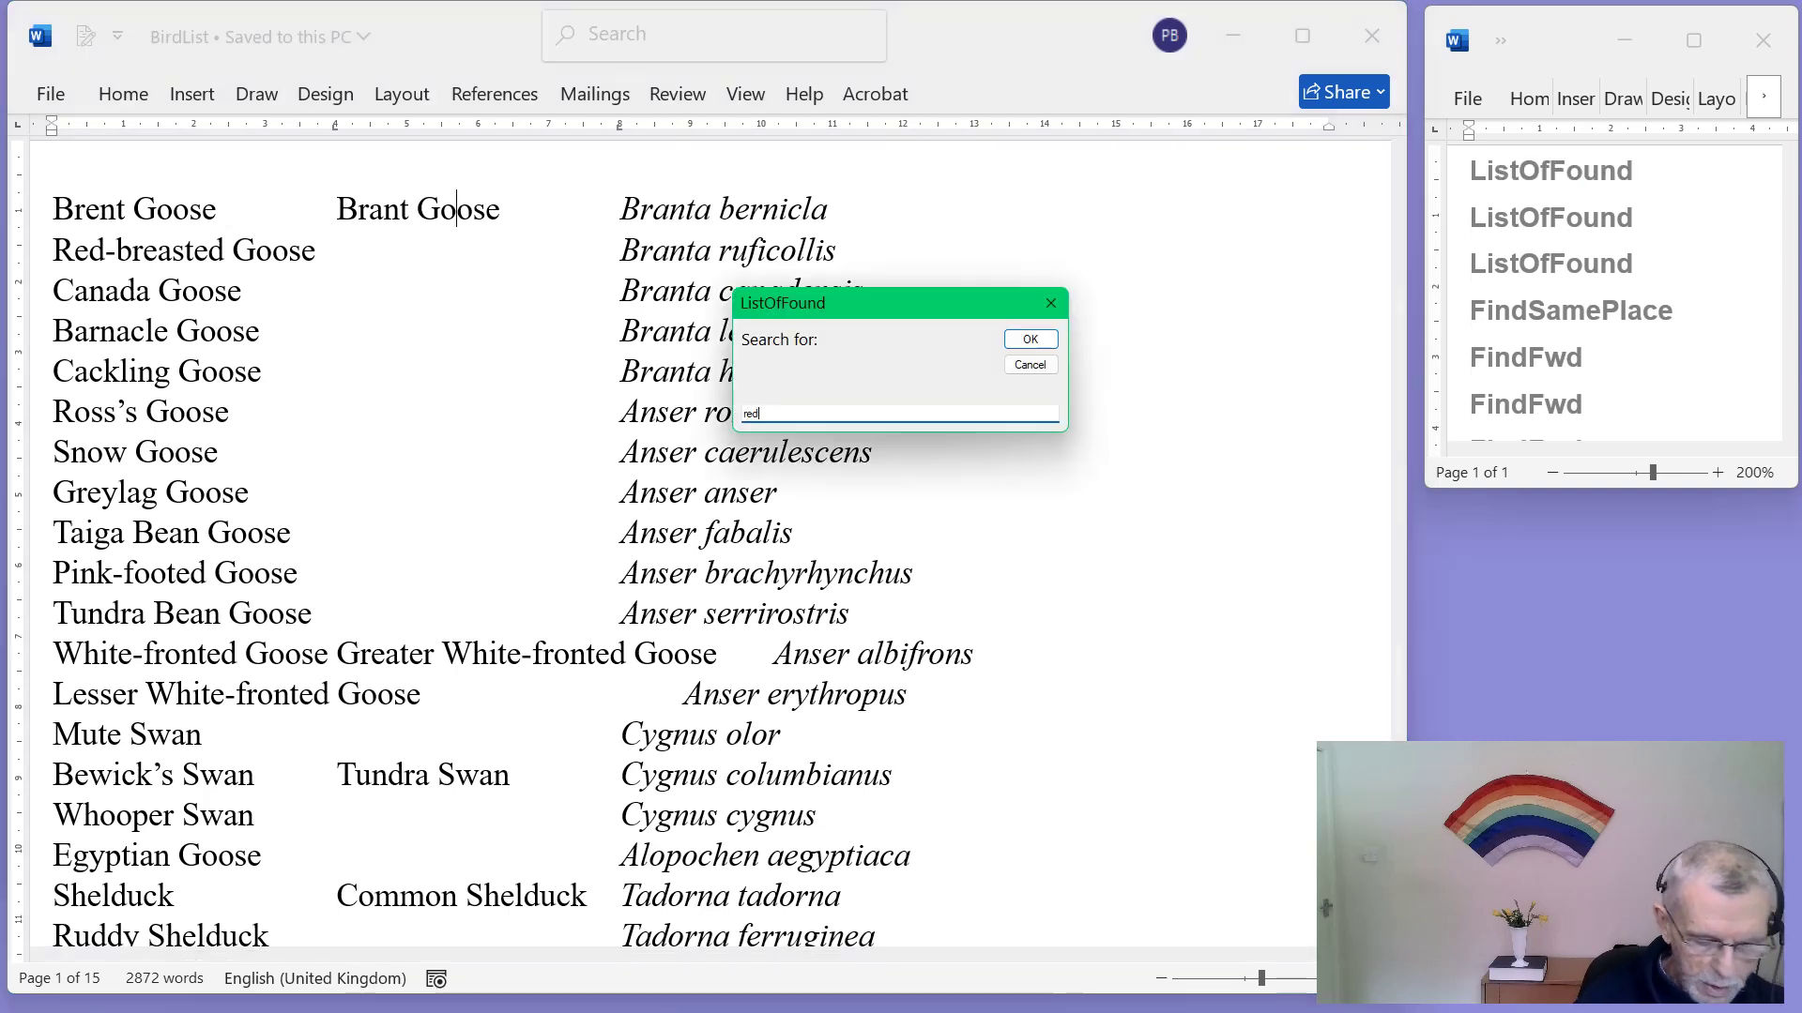
{"action": "key", "text": "Return"}
{"action": "key", "text": "Return"}
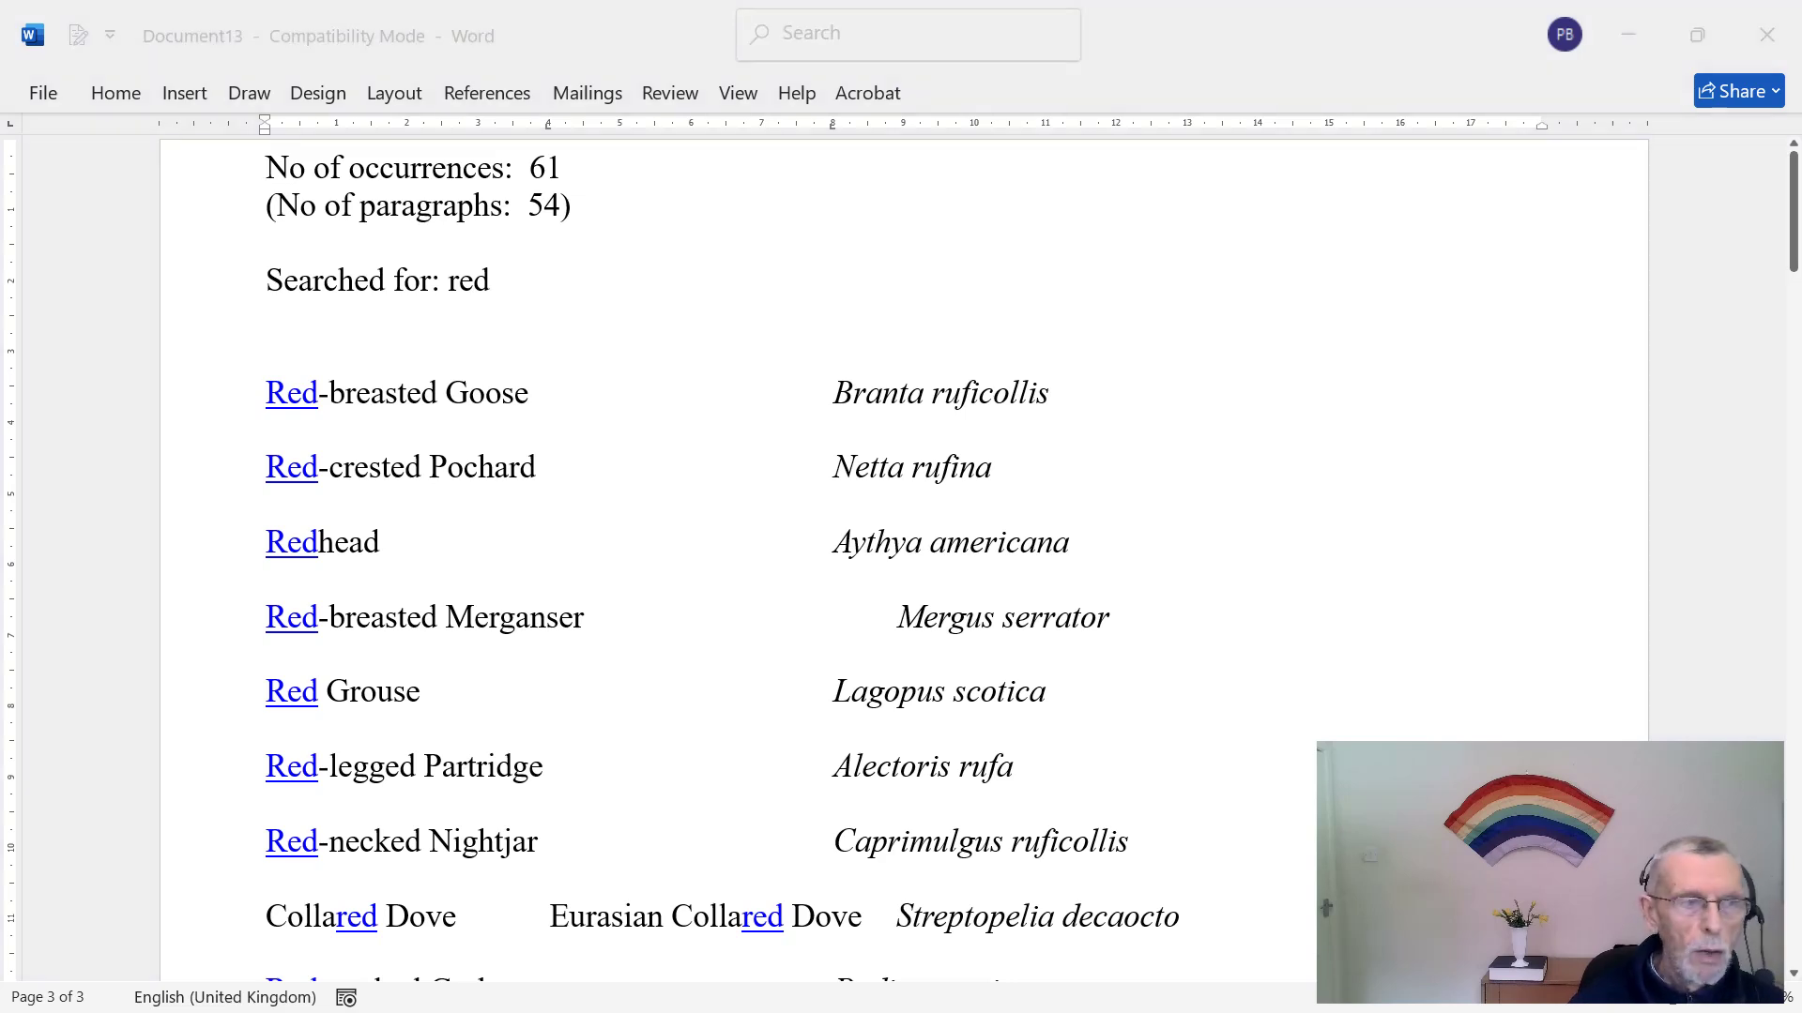
Step: In the ListOfFound macro code, add BirdList to listFiles so it reads ",Macro_Menu,BirdList,", and close the code editor
{"action": "key", "text": "alt+F11"}
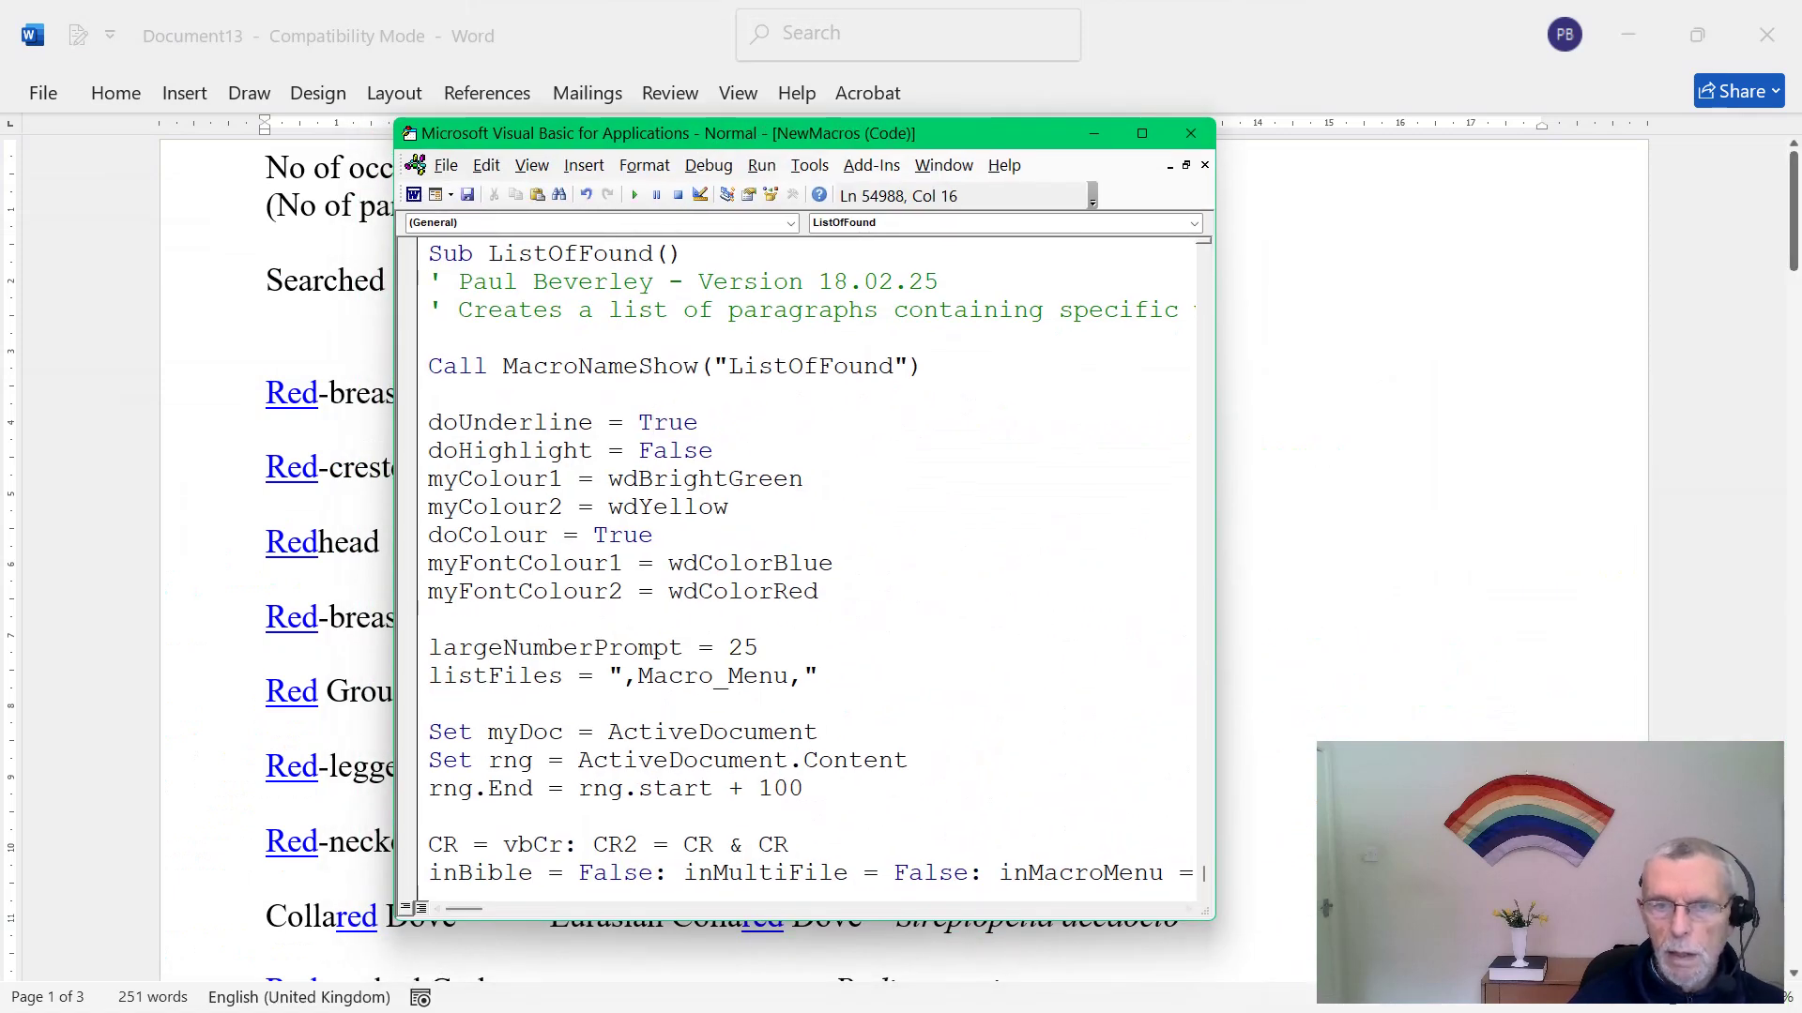
{"action": "scroll", "coordinate": [807, 563], "scroll_direction": "down", "scroll_amount": 1}
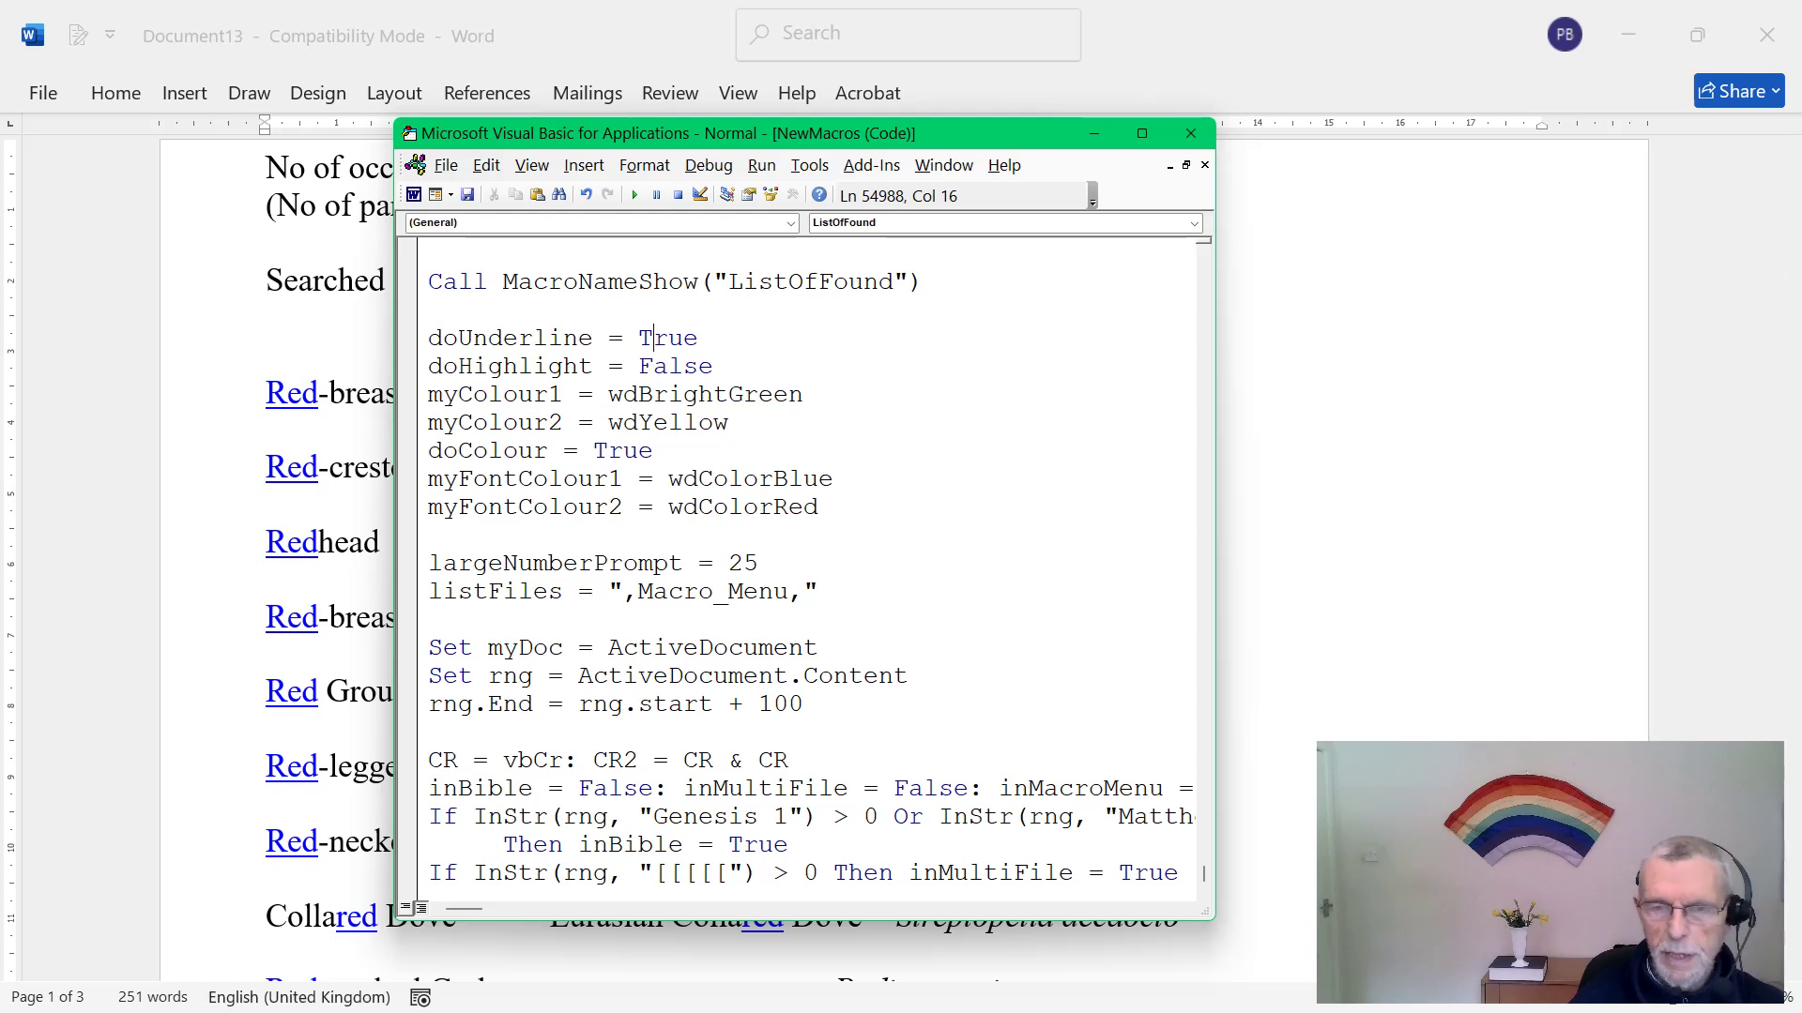
{"action": "left_click", "coordinate": [804, 592]}
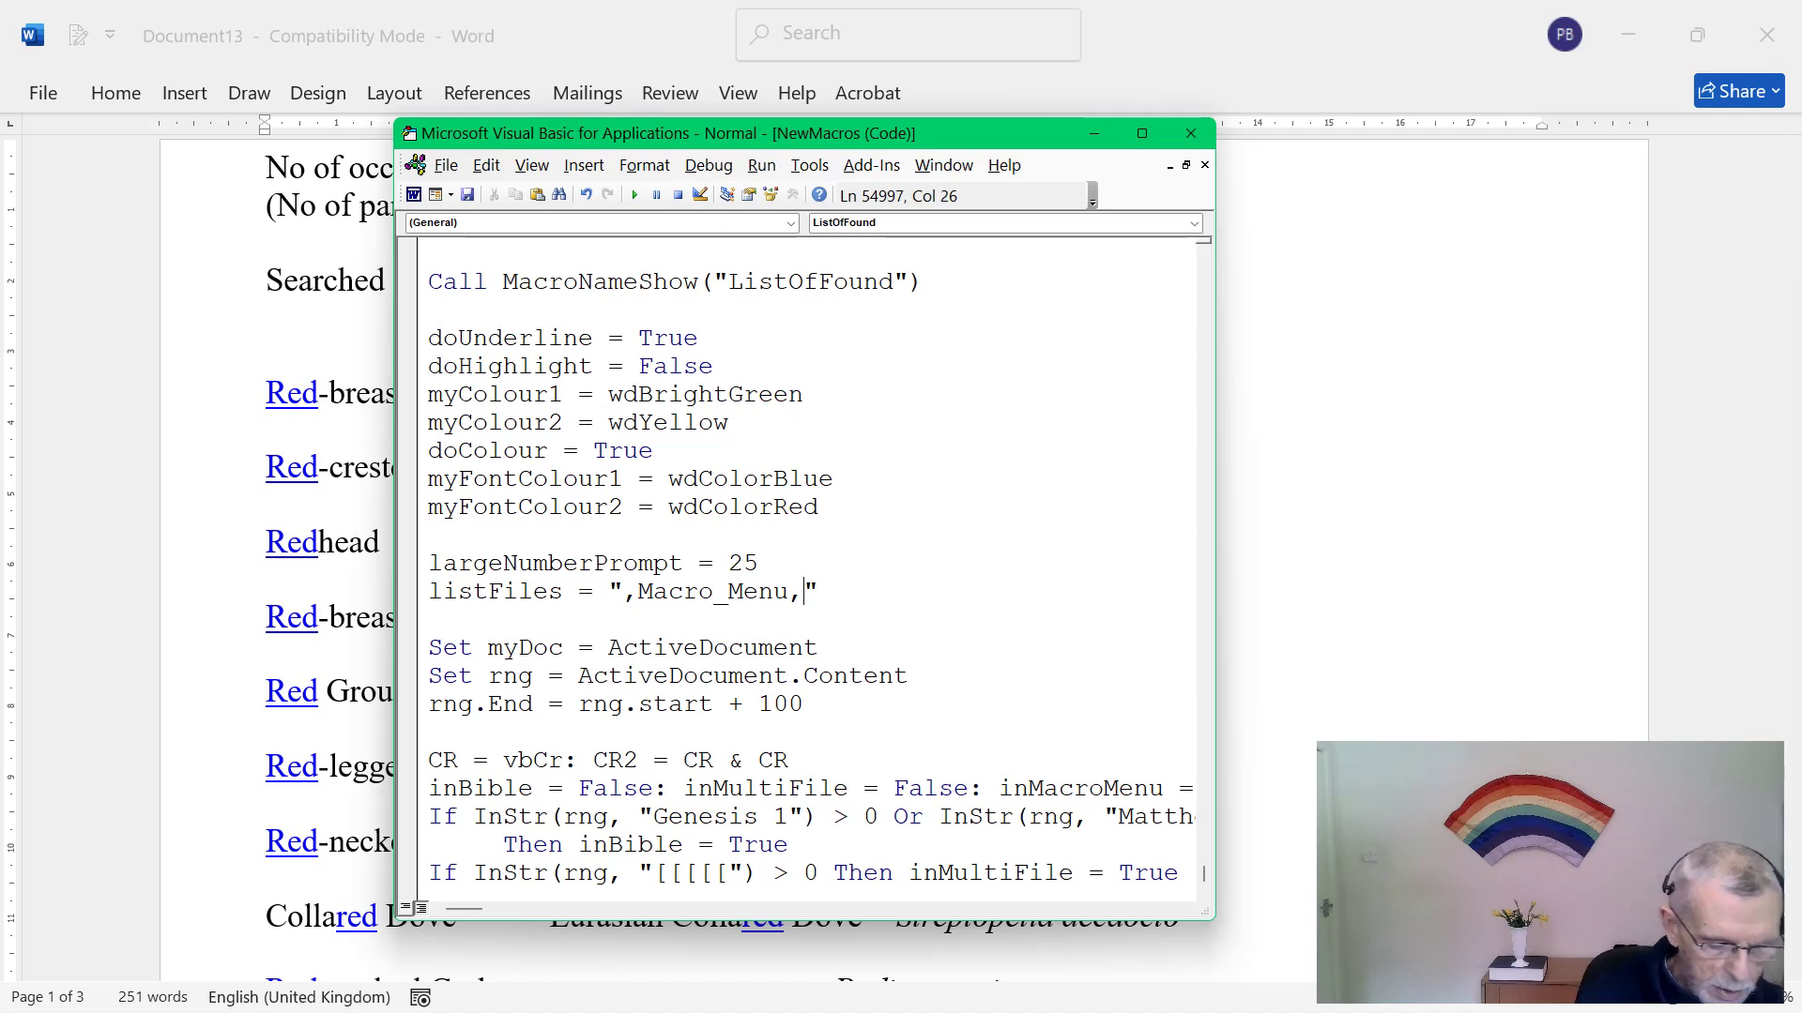
{"action": "type", "text": "Bird"}
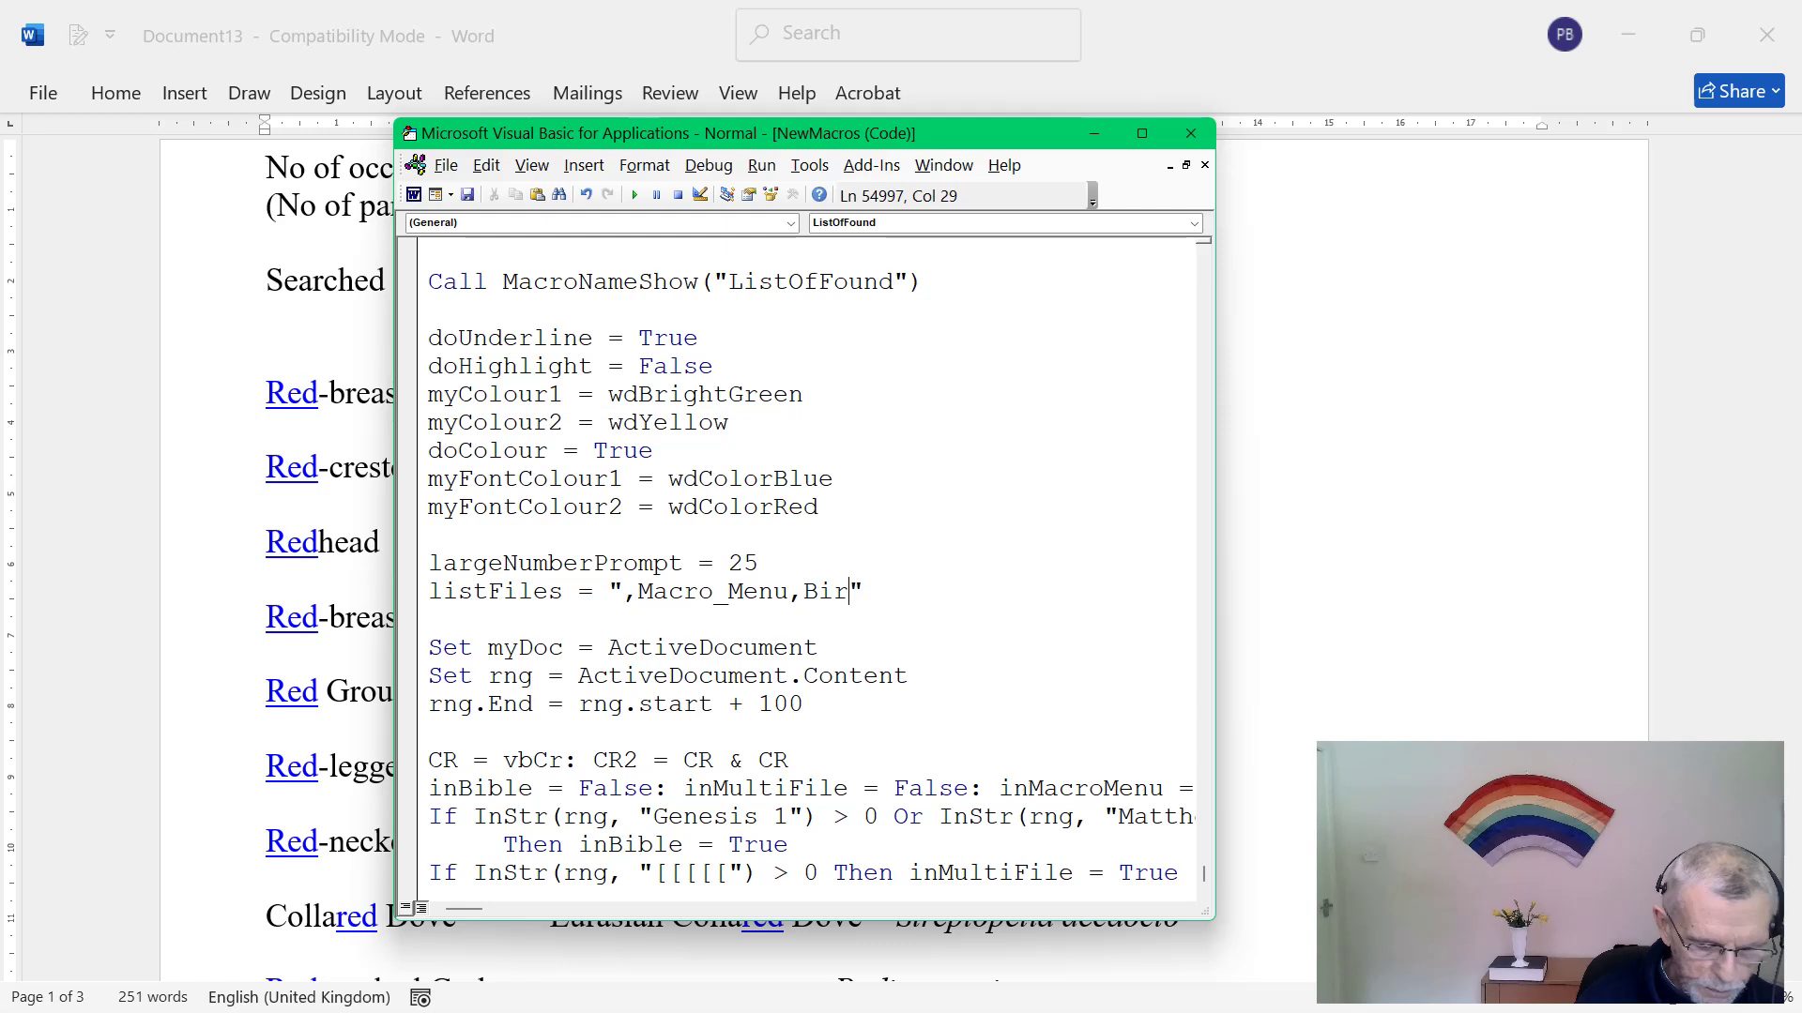
{"action": "type", "text": "List"}
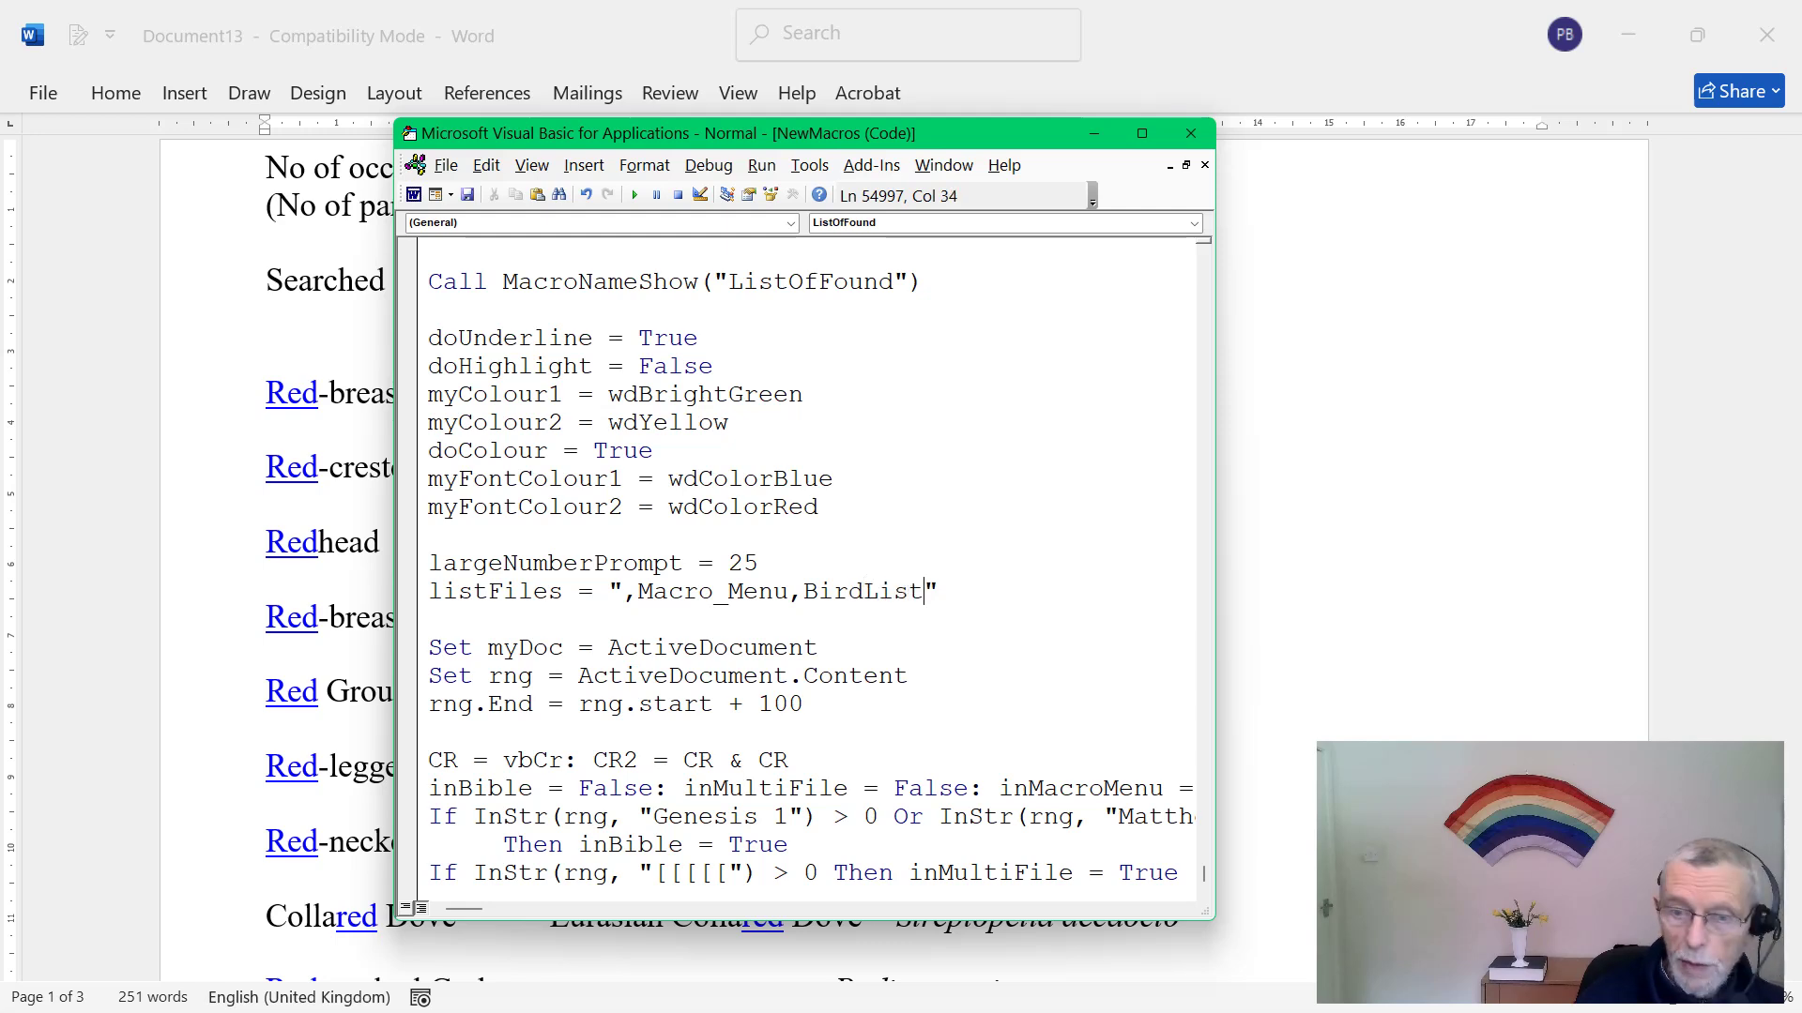
{"action": "type", "text": ","}
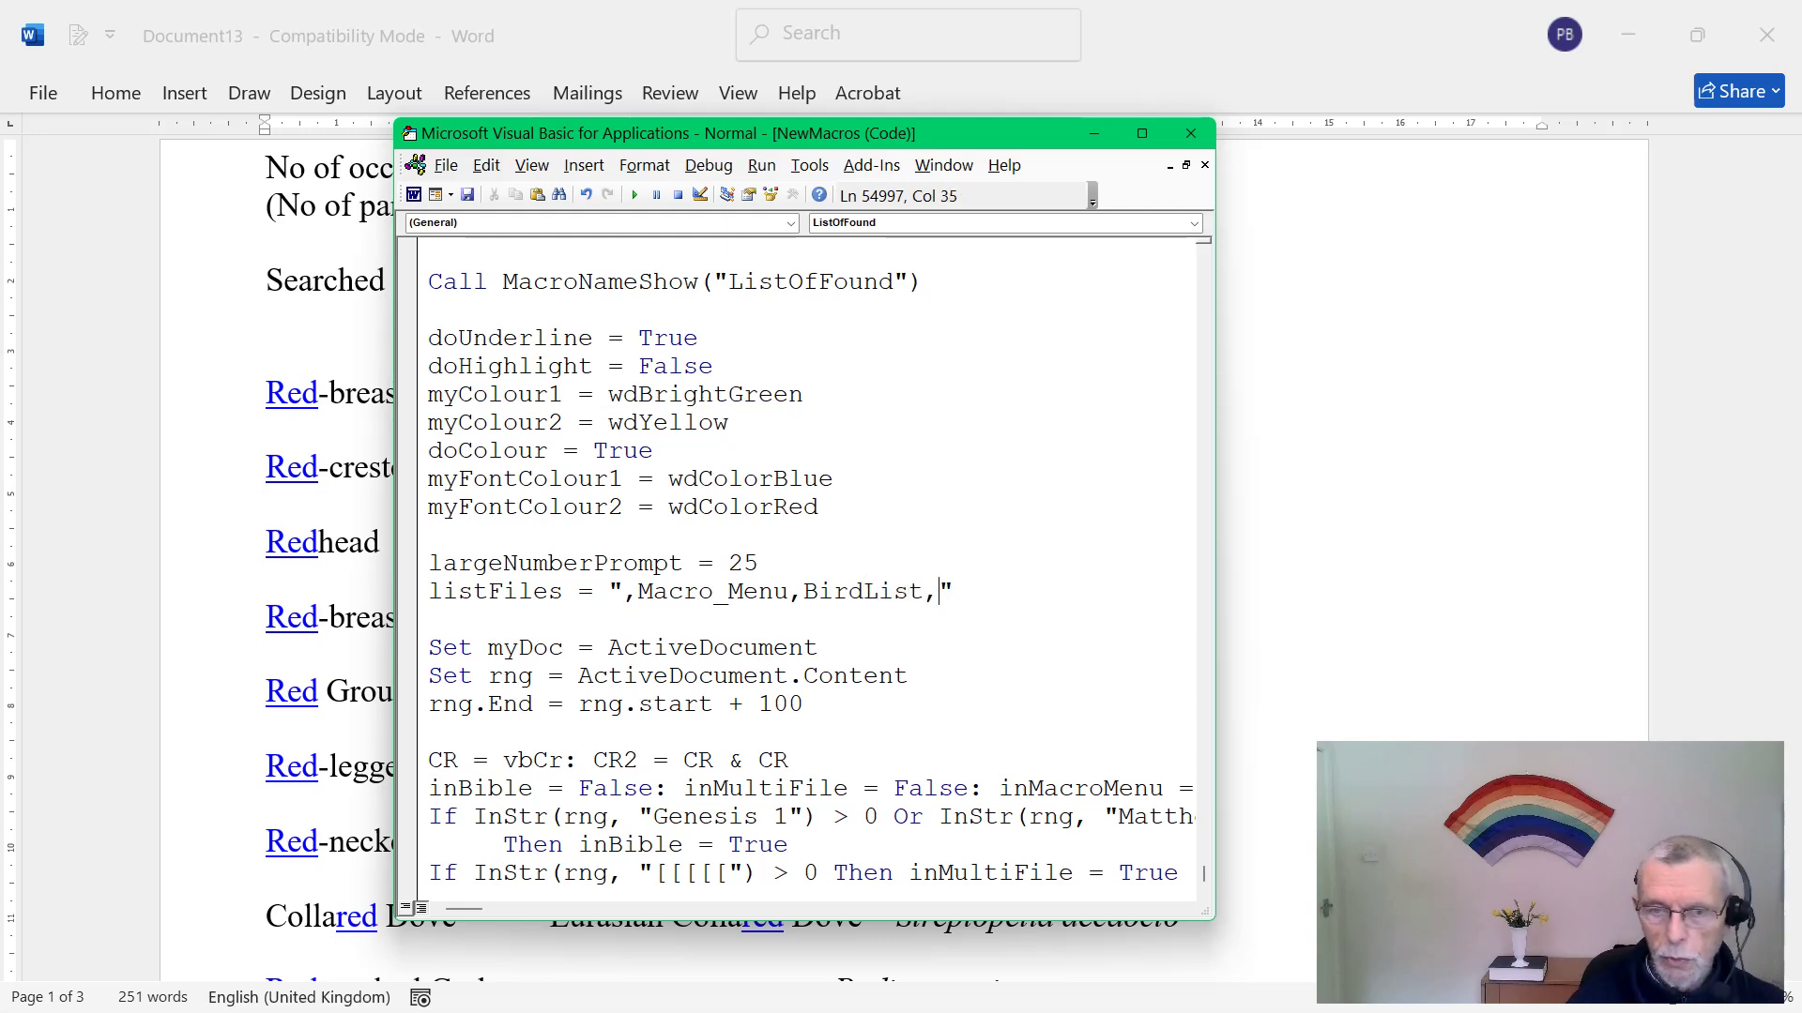
{"action": "left_click", "coordinate": [1190, 133]}
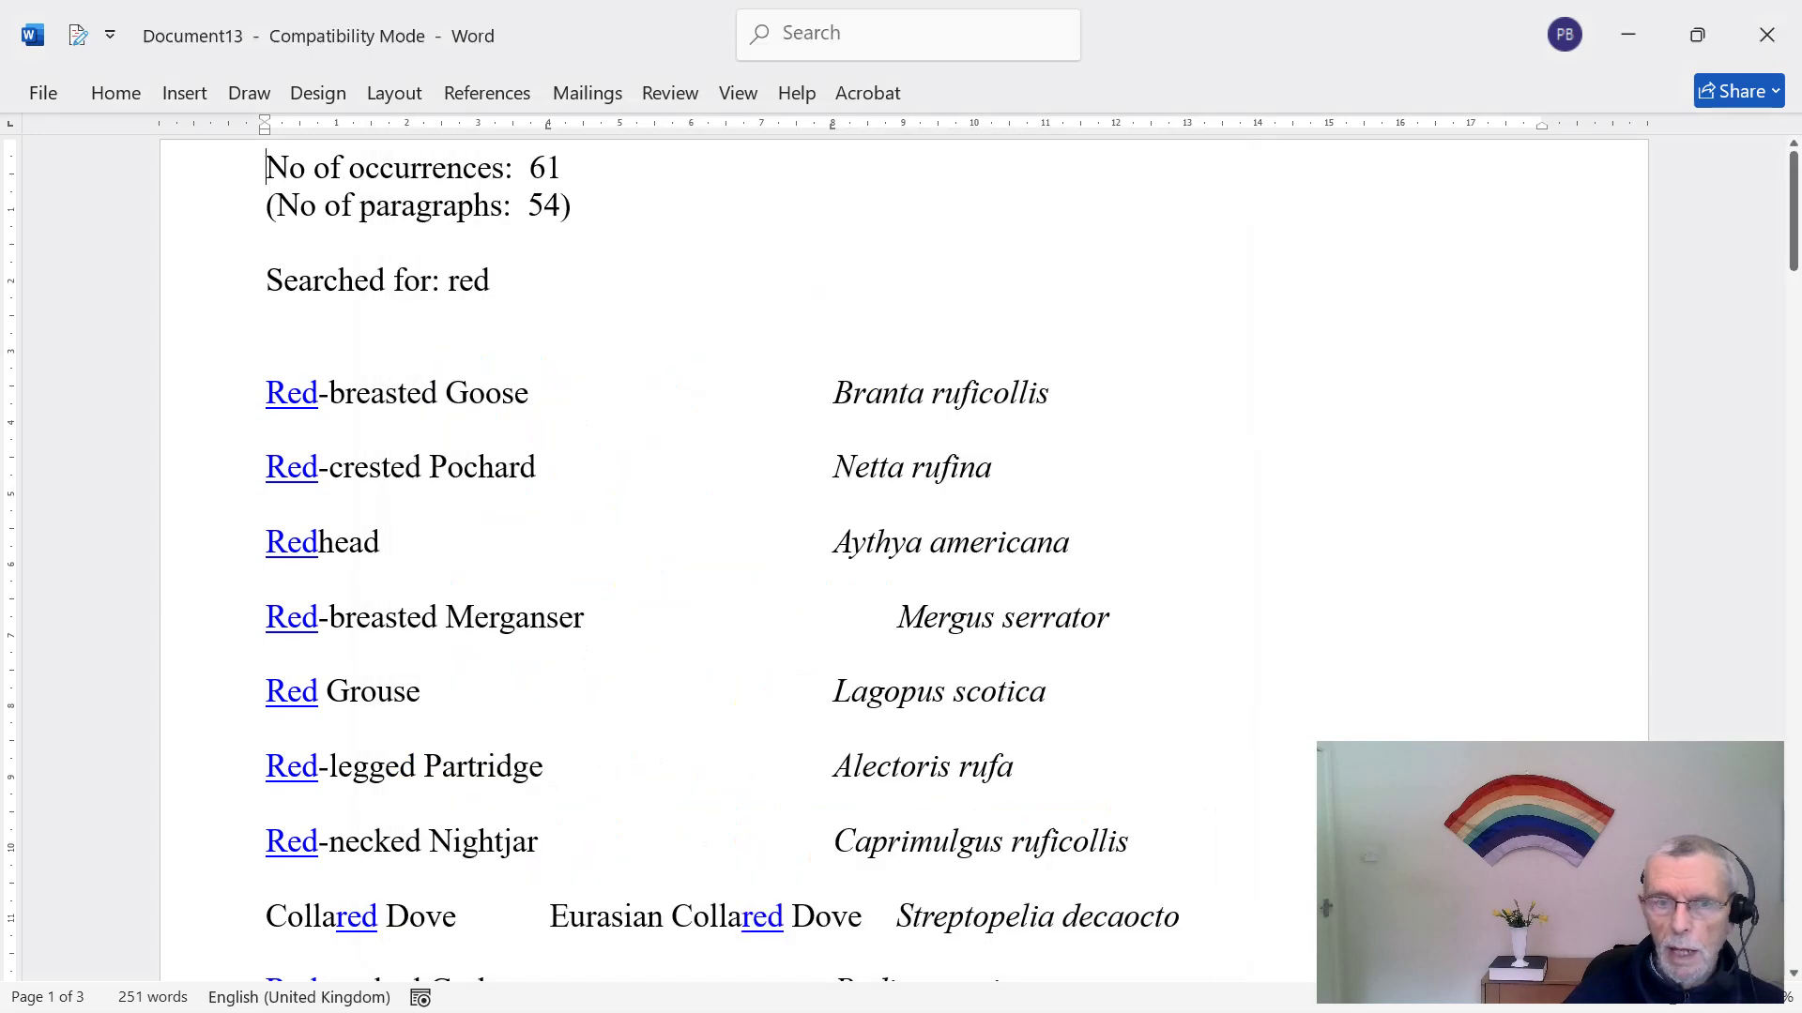
Step: Discard the spaced-out "red" results document and rerun ListOfFound for "red" on BirdList with the edited listFiles setting
{"action": "left_click", "coordinate": [1767, 34]}
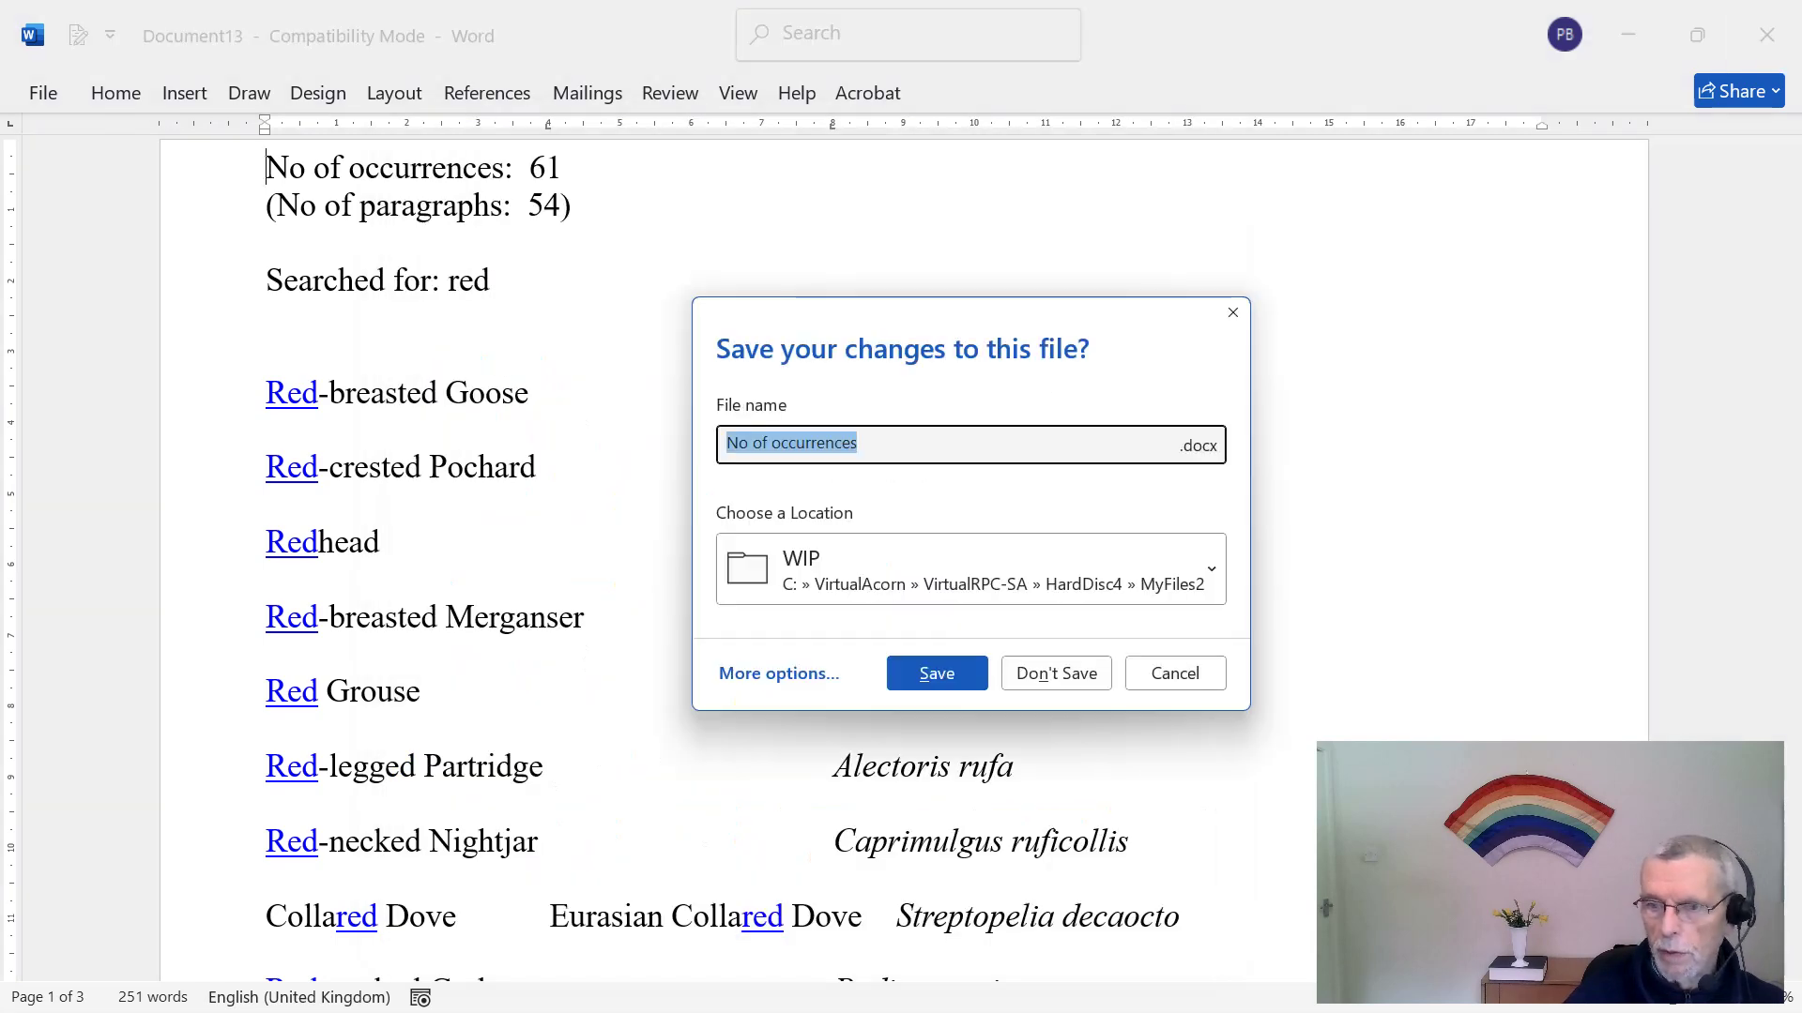
{"action": "left_click", "coordinate": [1056, 673]}
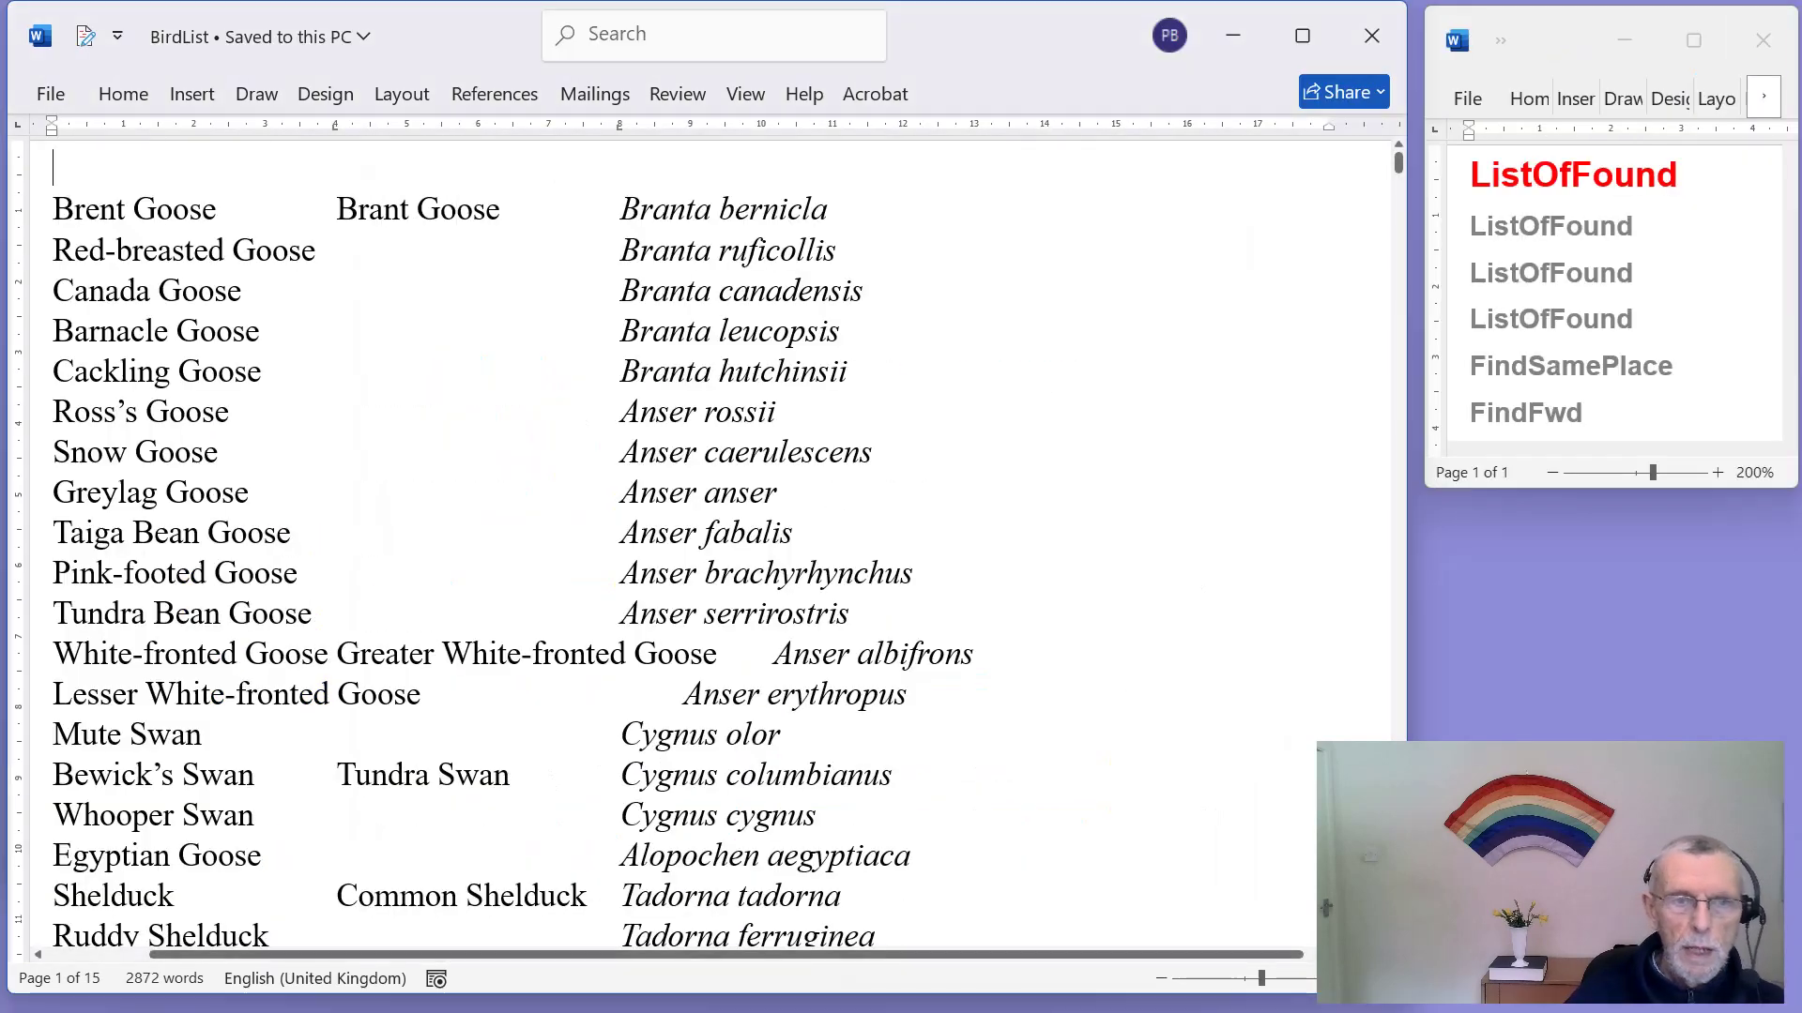
{"action": "key", "text": "ctrl+alt+f"}
{"action": "type", "text": "red"}
{"action": "key", "text": "Return"}
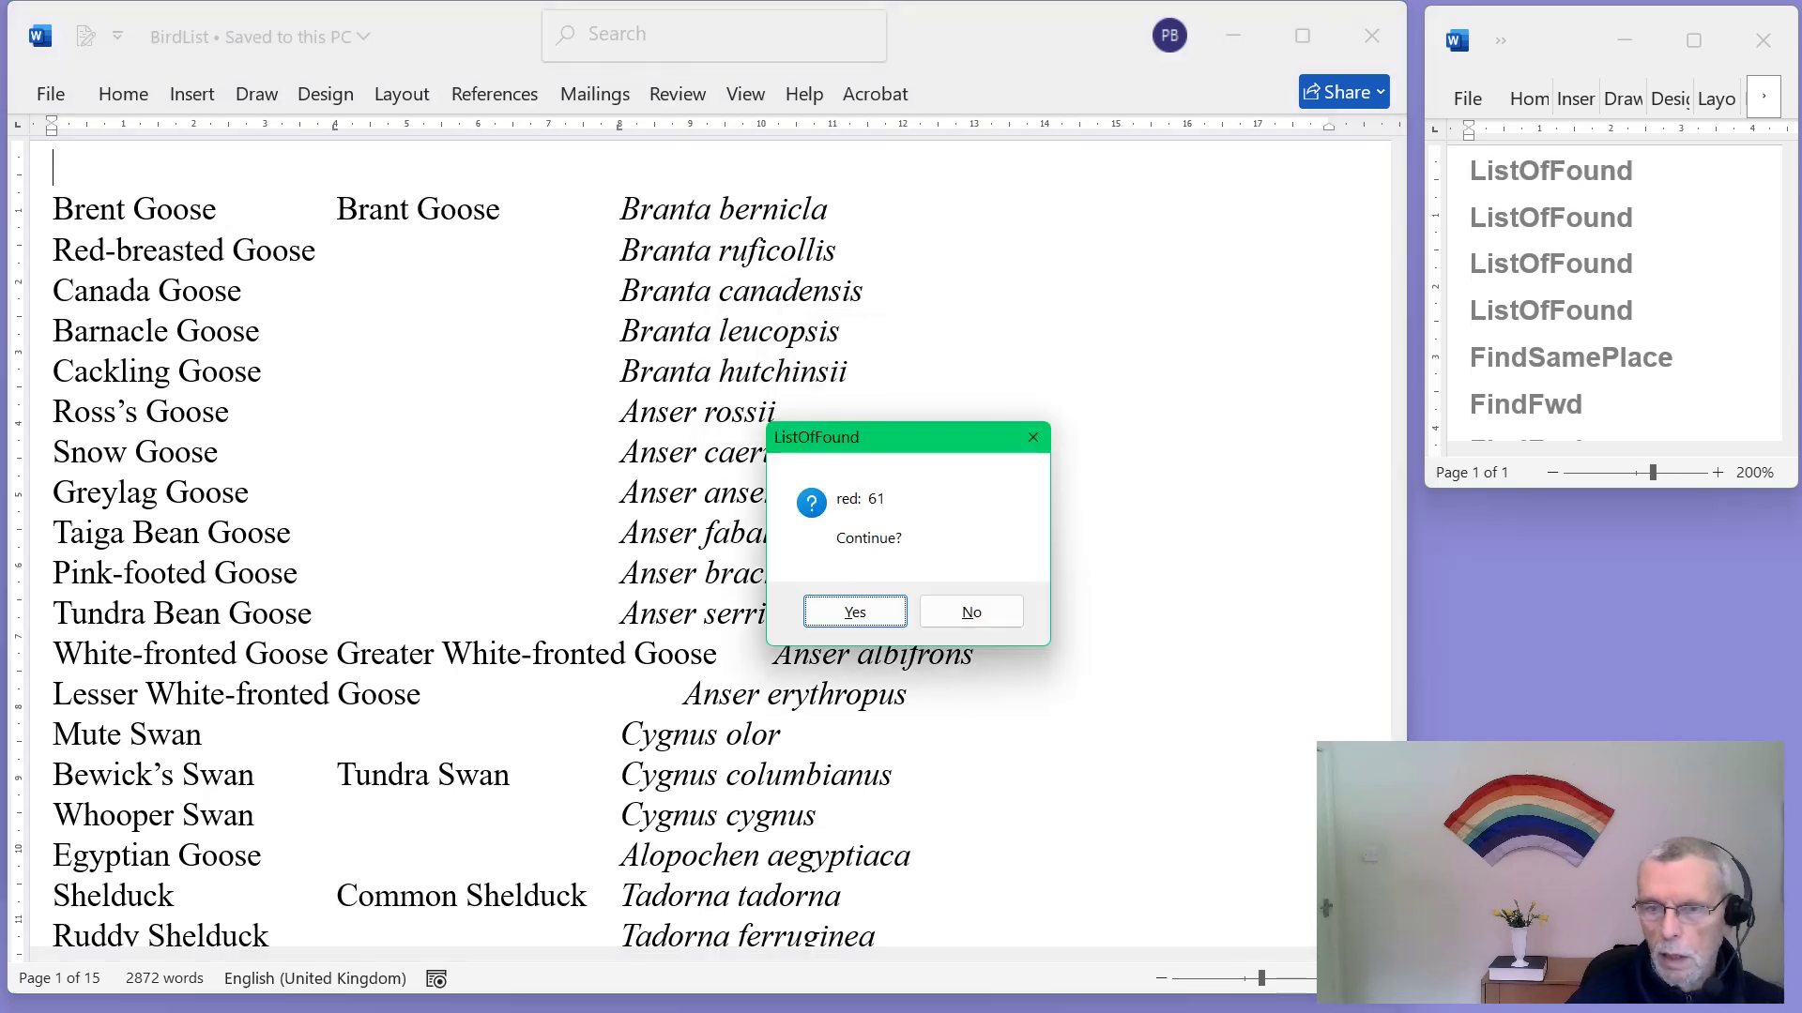
{"action": "key", "text": "Return"}
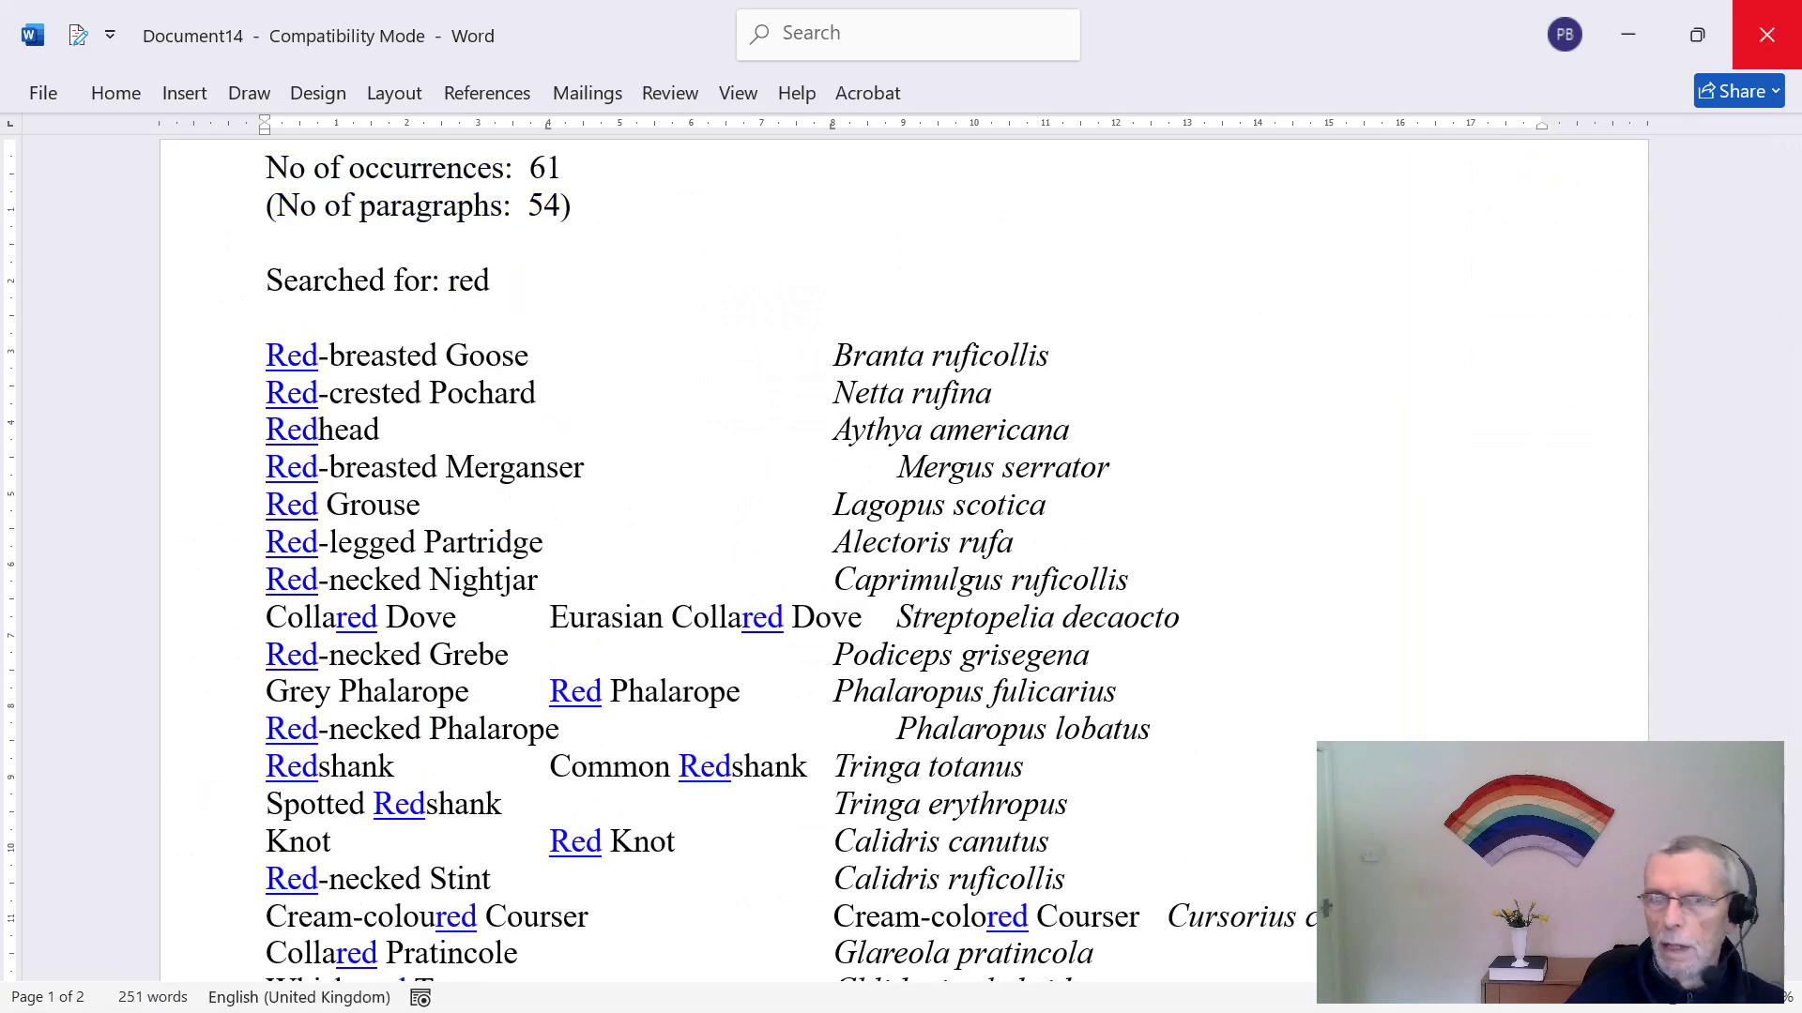
Step: Discard the compact "red" results document without saving and close BirdList
{"action": "left_click", "coordinate": [1767, 34]}
{"action": "left_click", "coordinate": [1056, 673]}
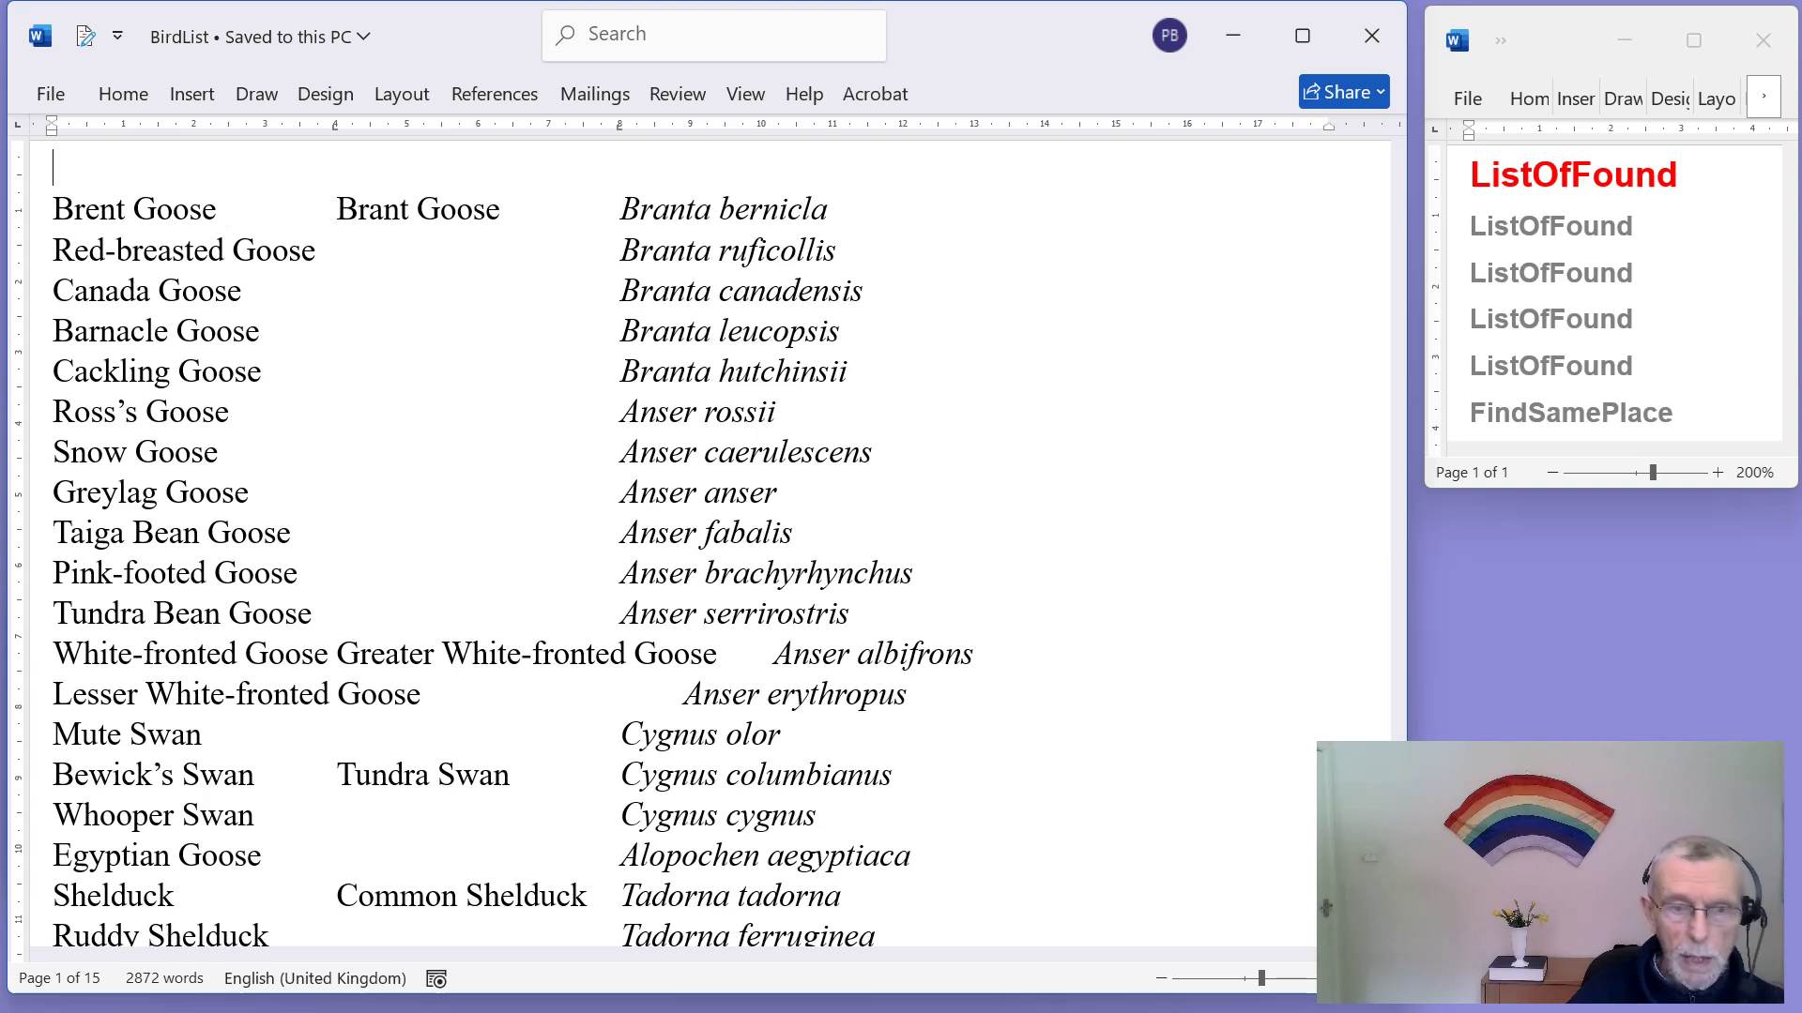
{"action": "left_click", "coordinate": [1372, 35]}
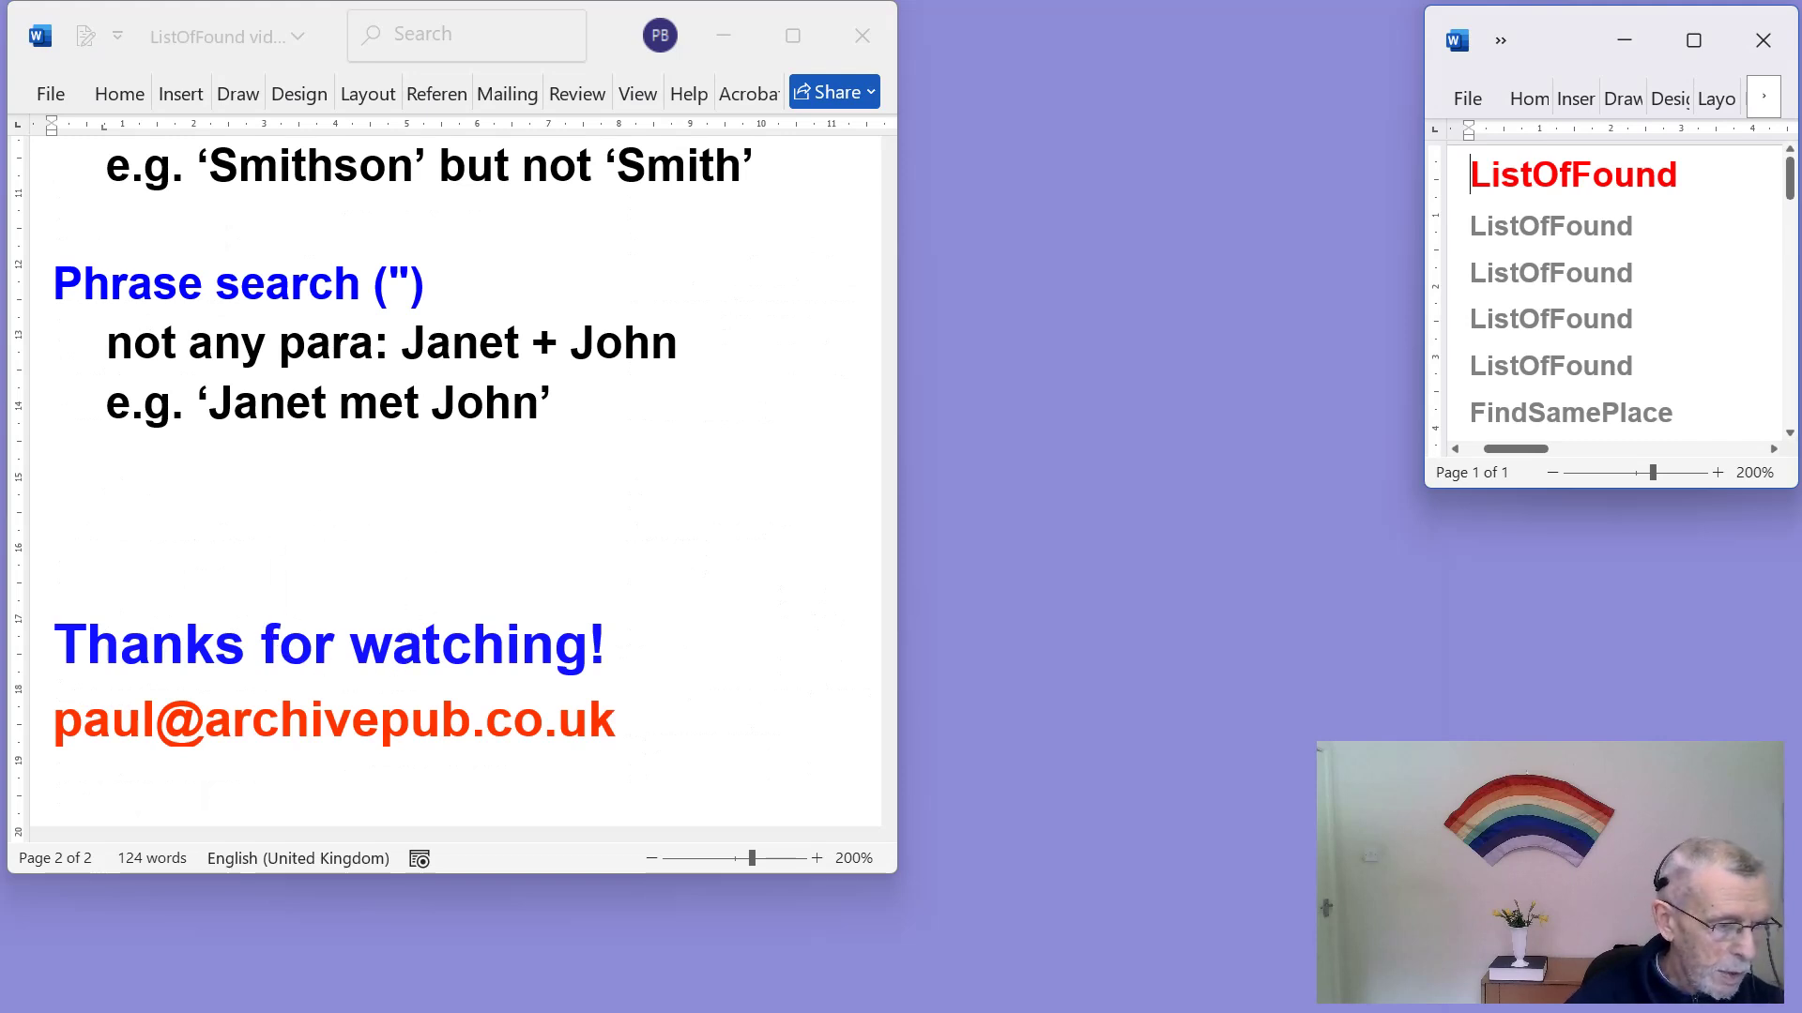
Step: Switch to All Gospels, enter "nico" as a line of its own above Matthew 1, and run ListOfFound for it
{"action": "key", "text": "alt+Tab"}
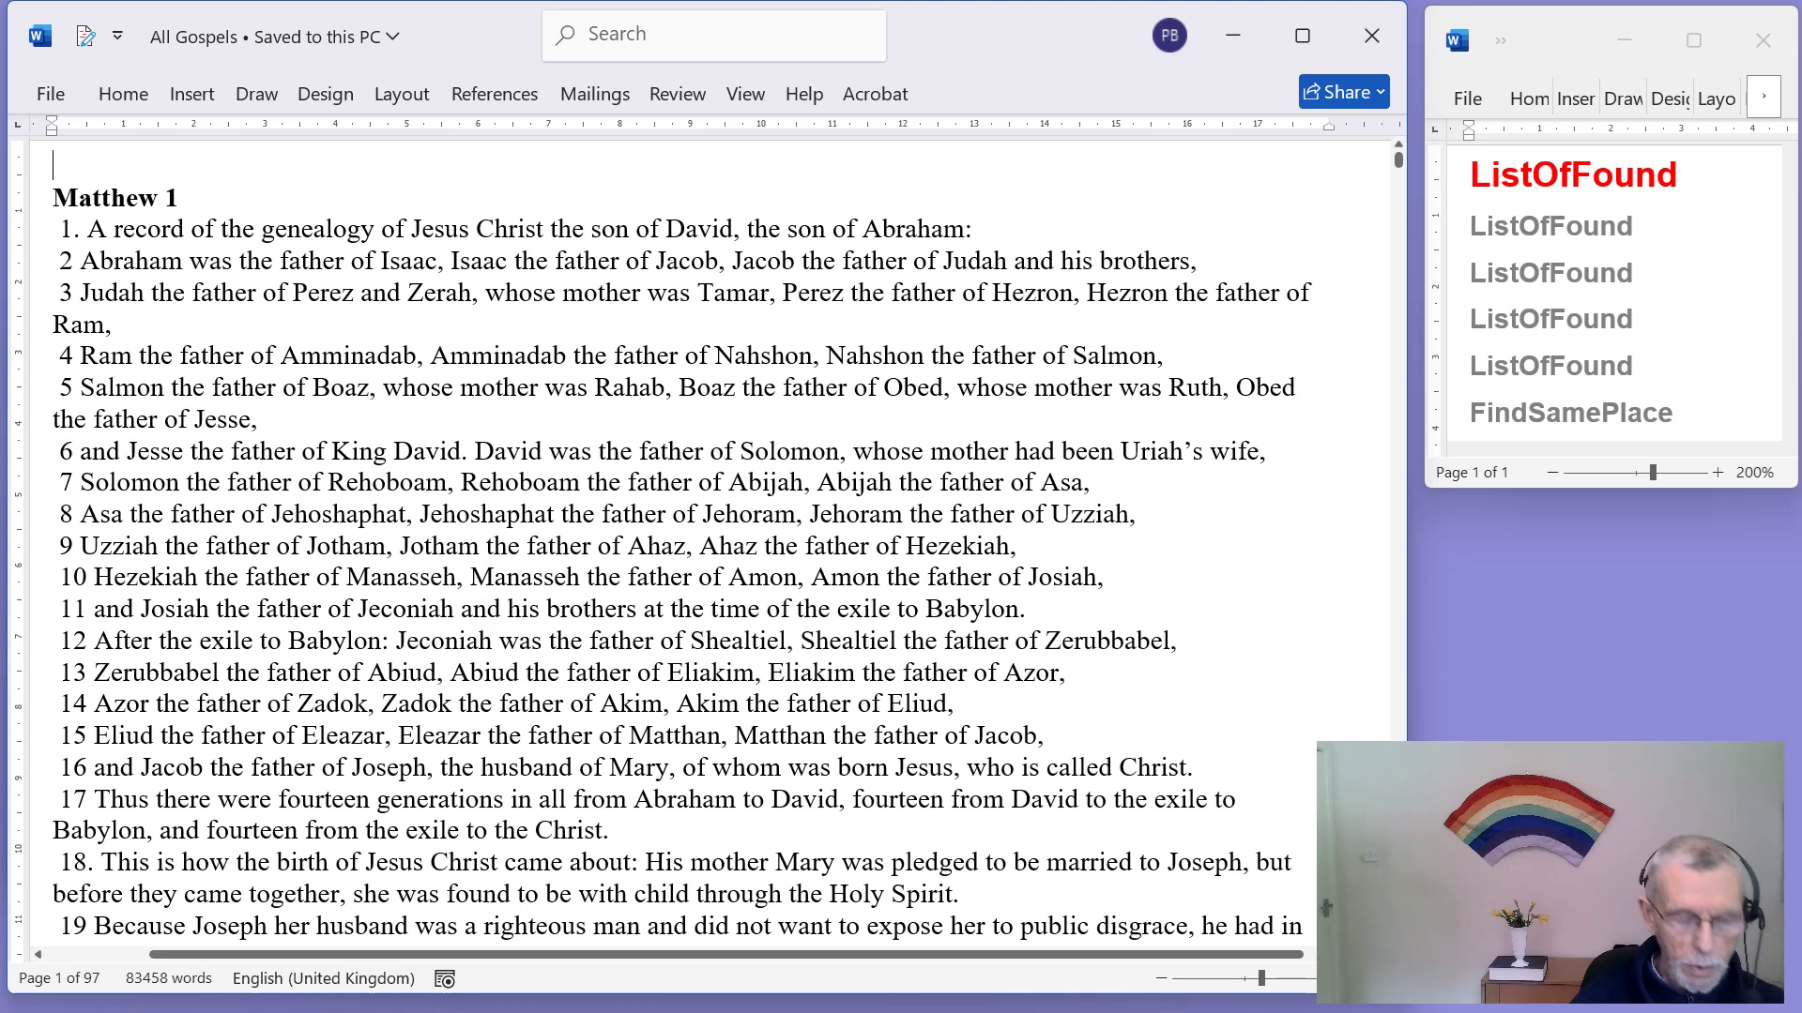
{"action": "type", "text": "nico"}
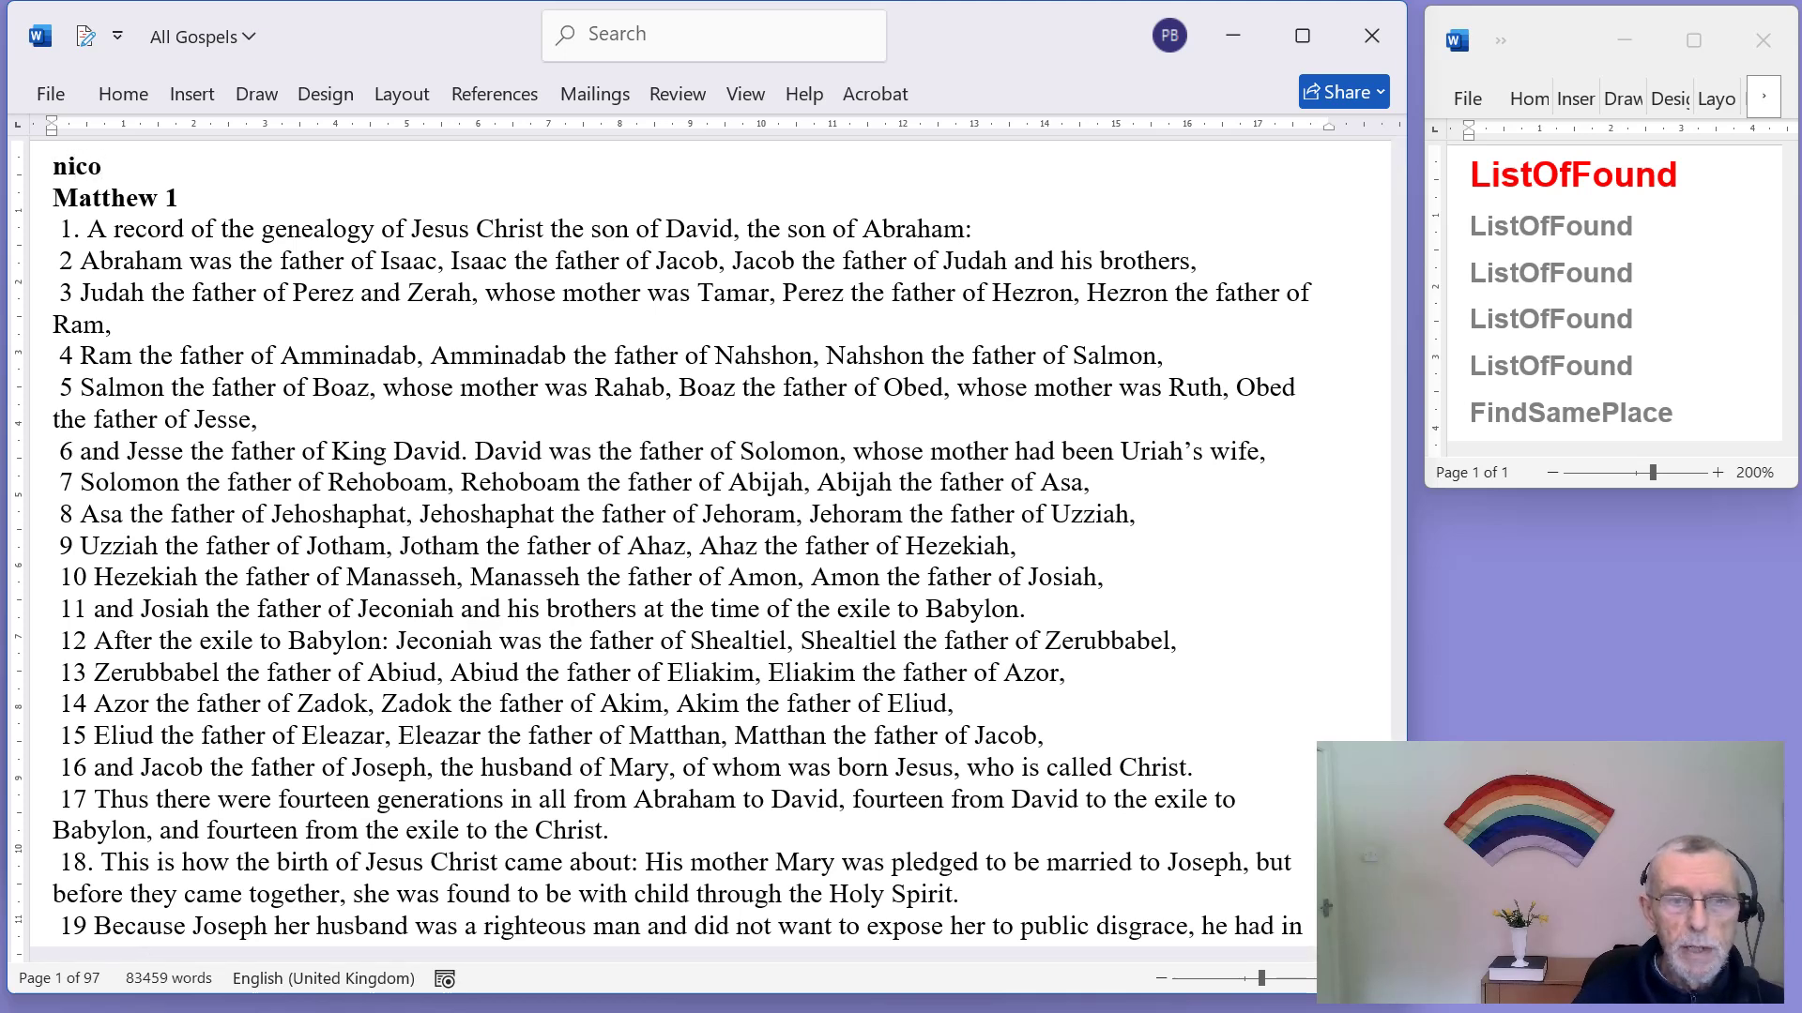
{"action": "key", "text": "Return"}
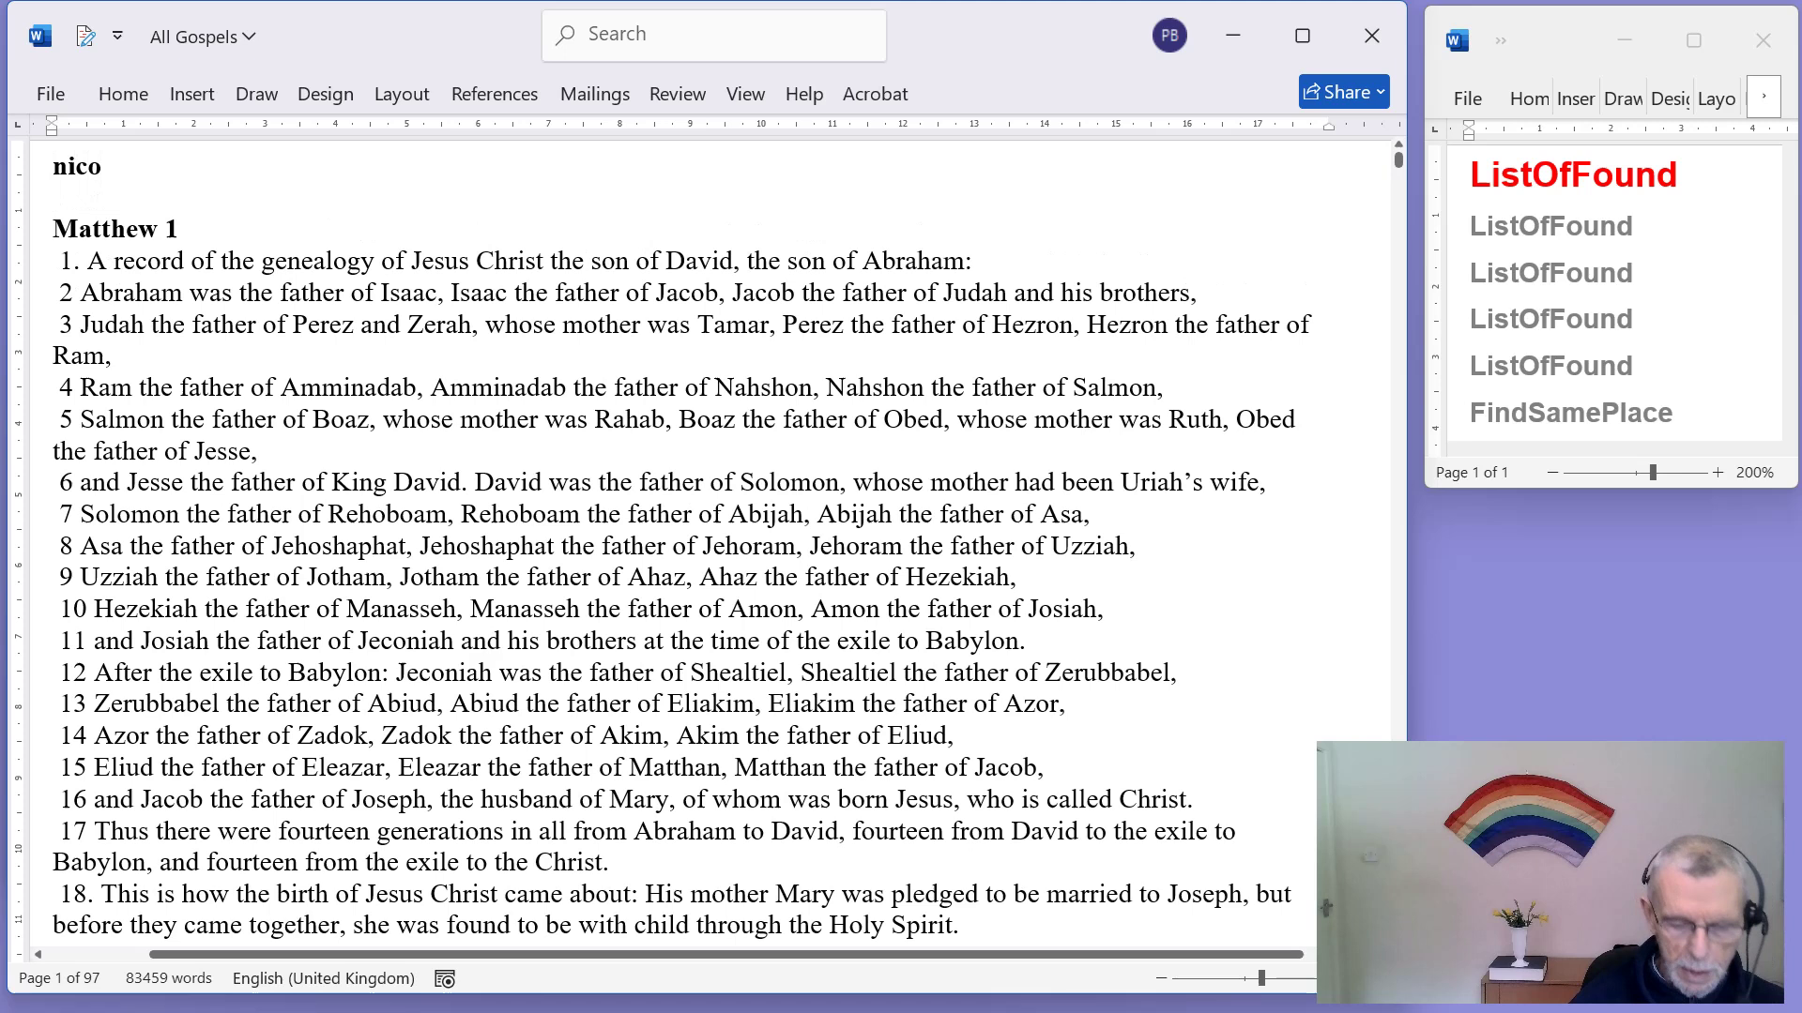
{"action": "key", "text": "alt+F8"}
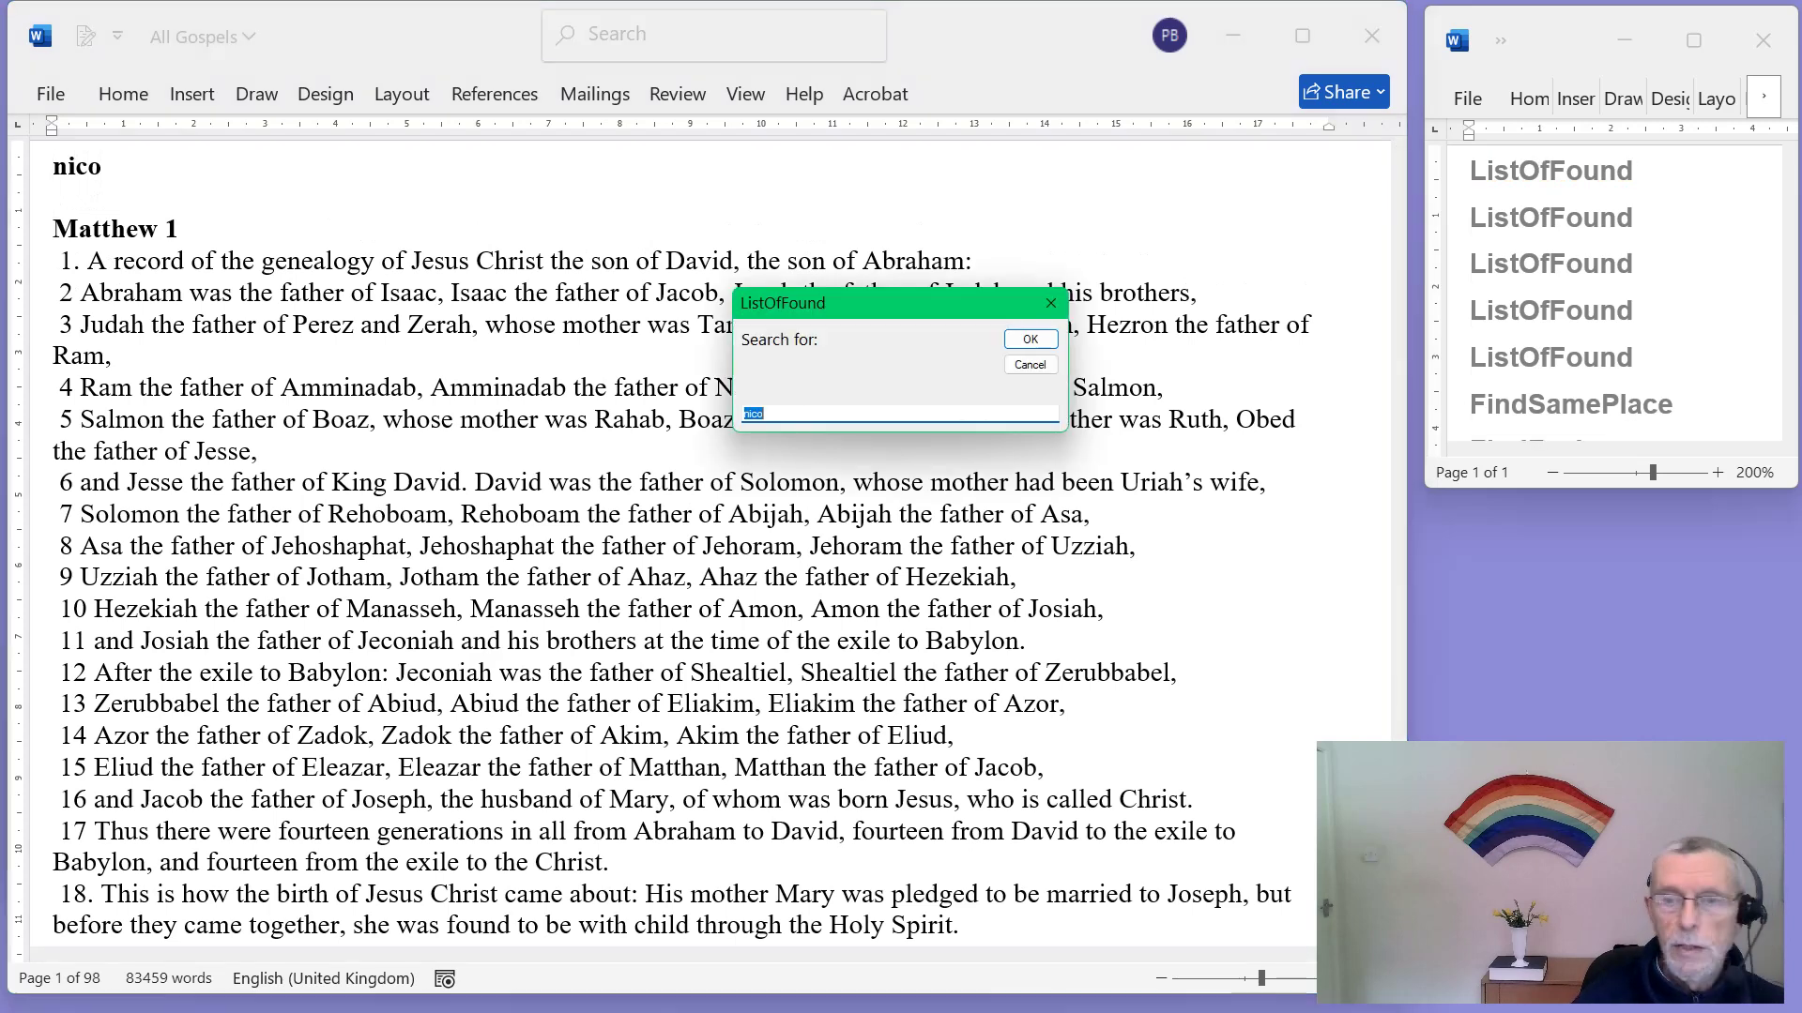
{"action": "key", "text": "Return"}
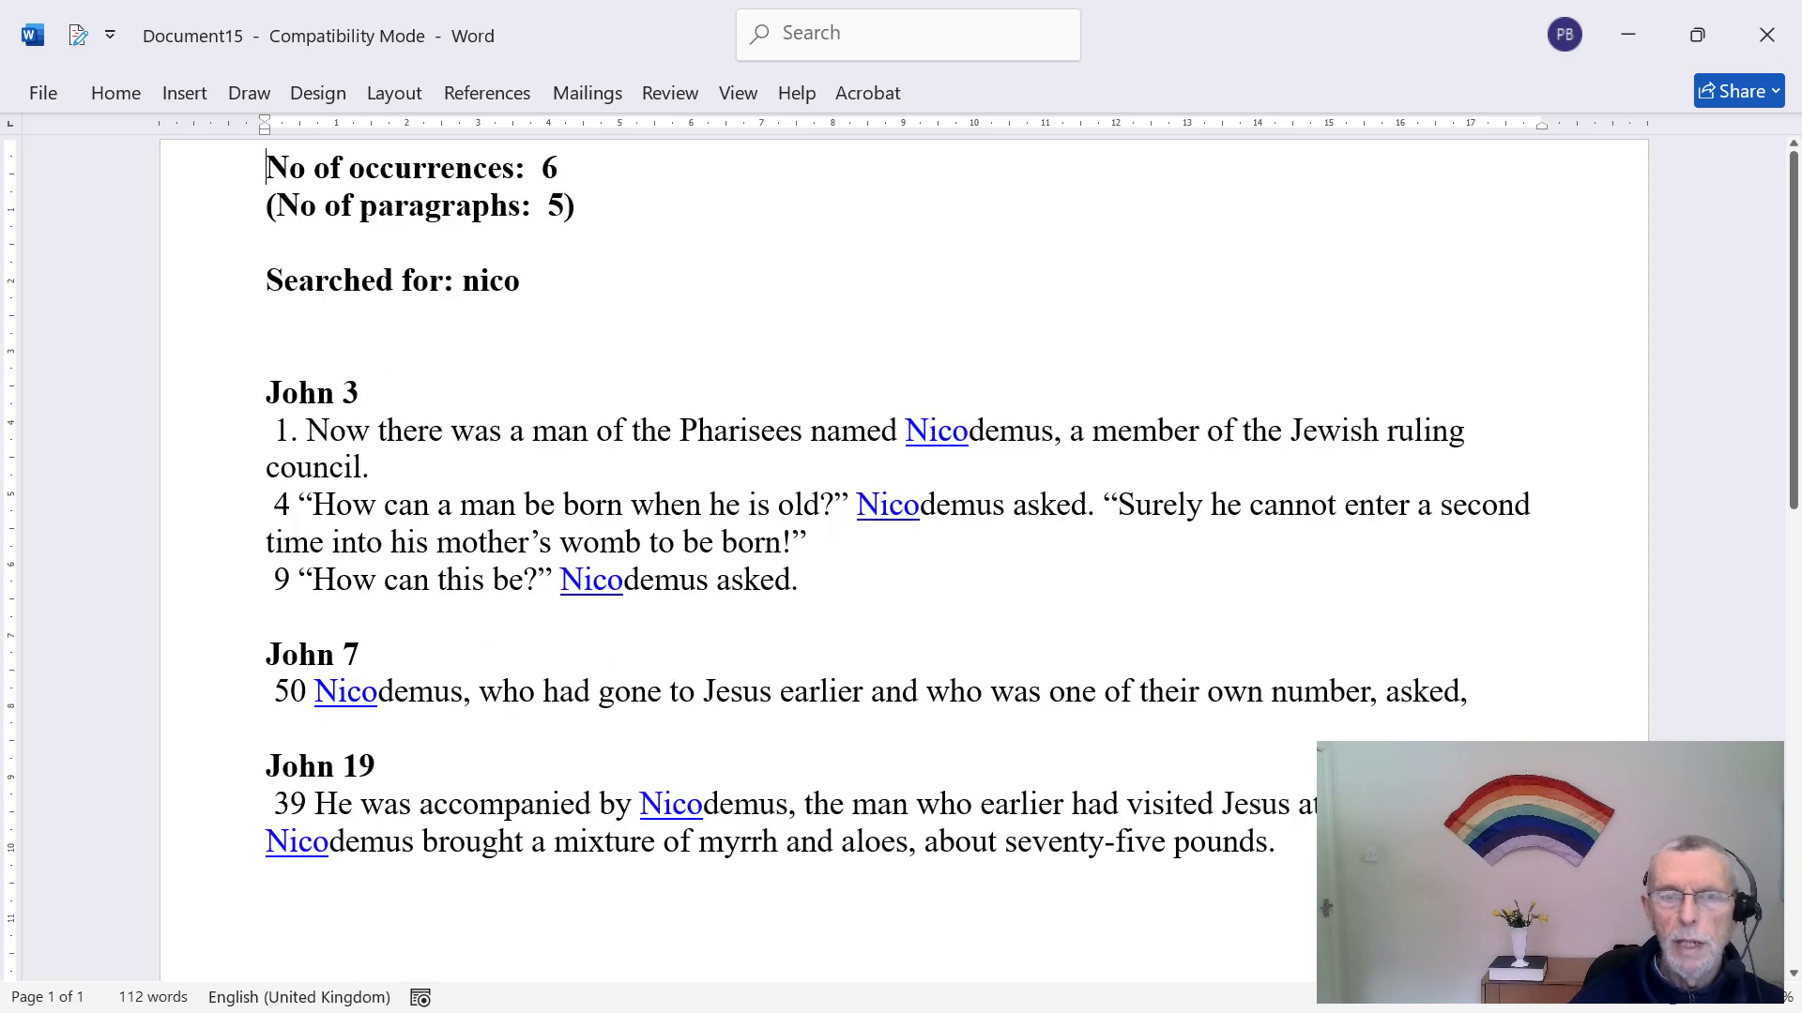
Step: Select the John 3 heading in the "nico" results, and close the results and All Gospels without saving
{"action": "mouse_move", "coordinate": [234, 392]}
{"action": "left_mouse_down"}
{"action": "mouse_move", "coordinate": [235, 430]}
{"action": "mouse_move", "coordinate": [234, 394]}
{"action": "left_mouse_up"}
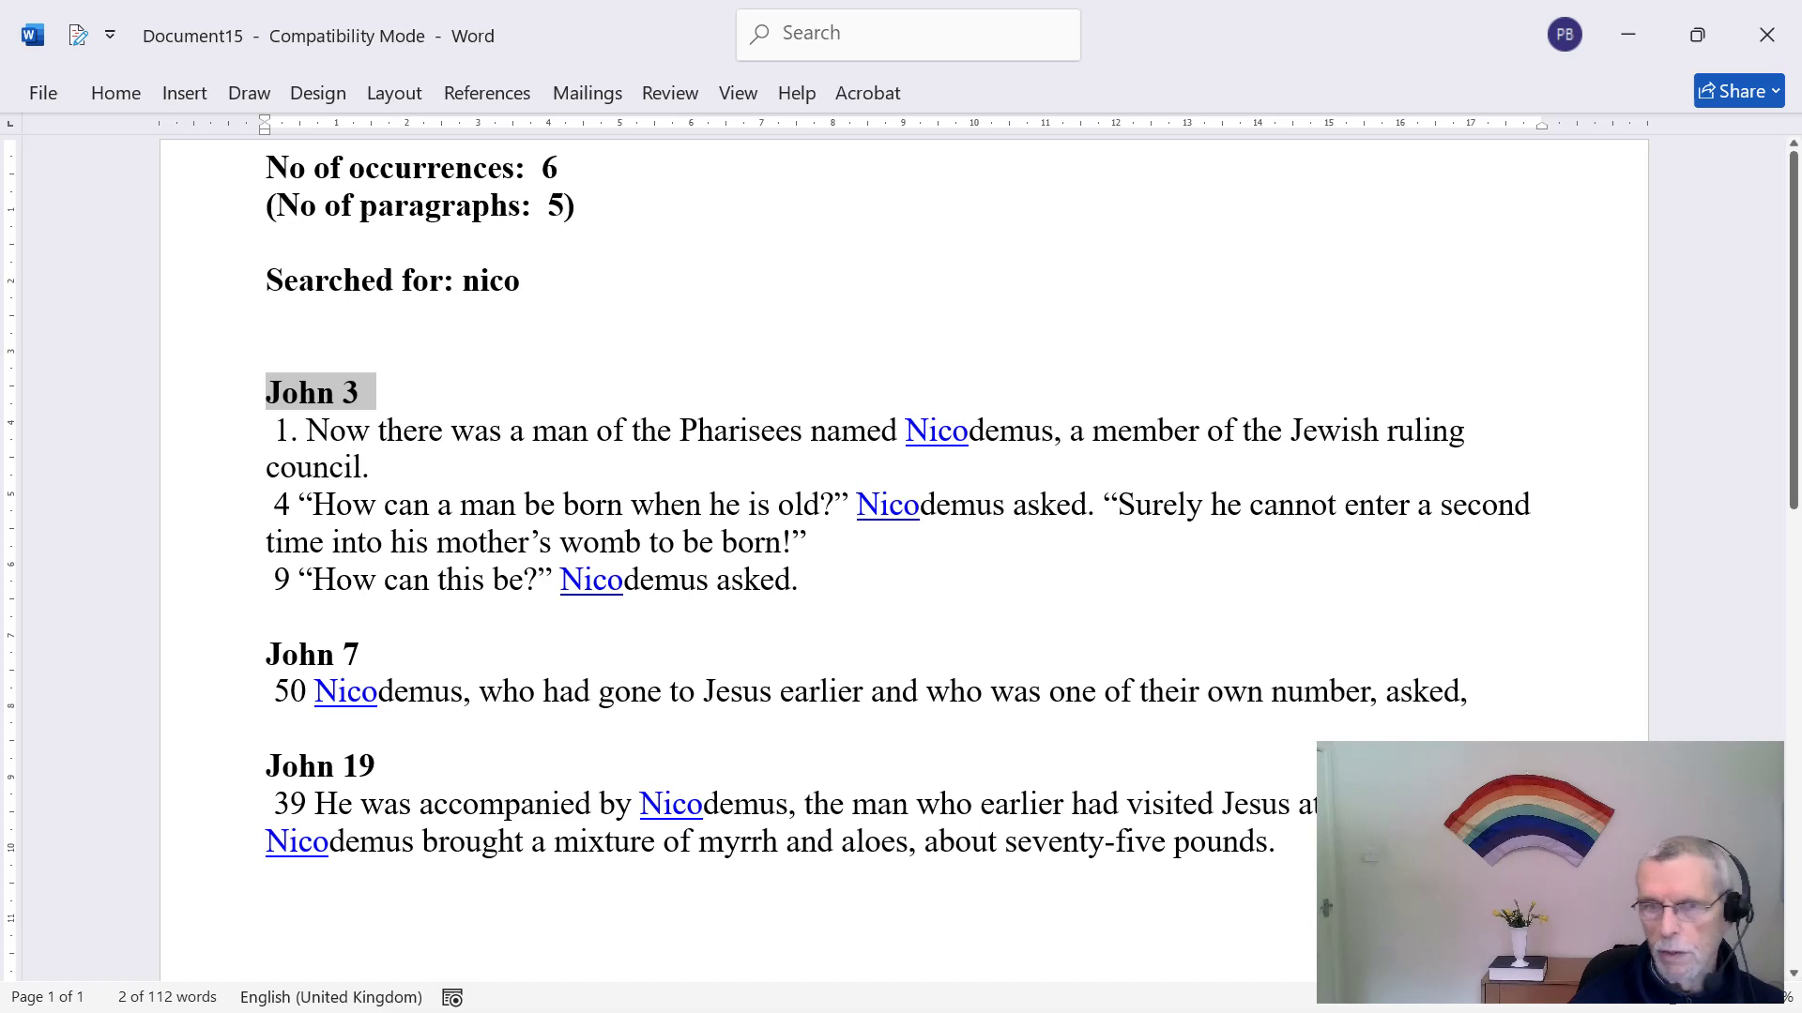
{"action": "left_click", "coordinate": [1766, 35]}
{"action": "left_click", "coordinate": [1053, 672]}
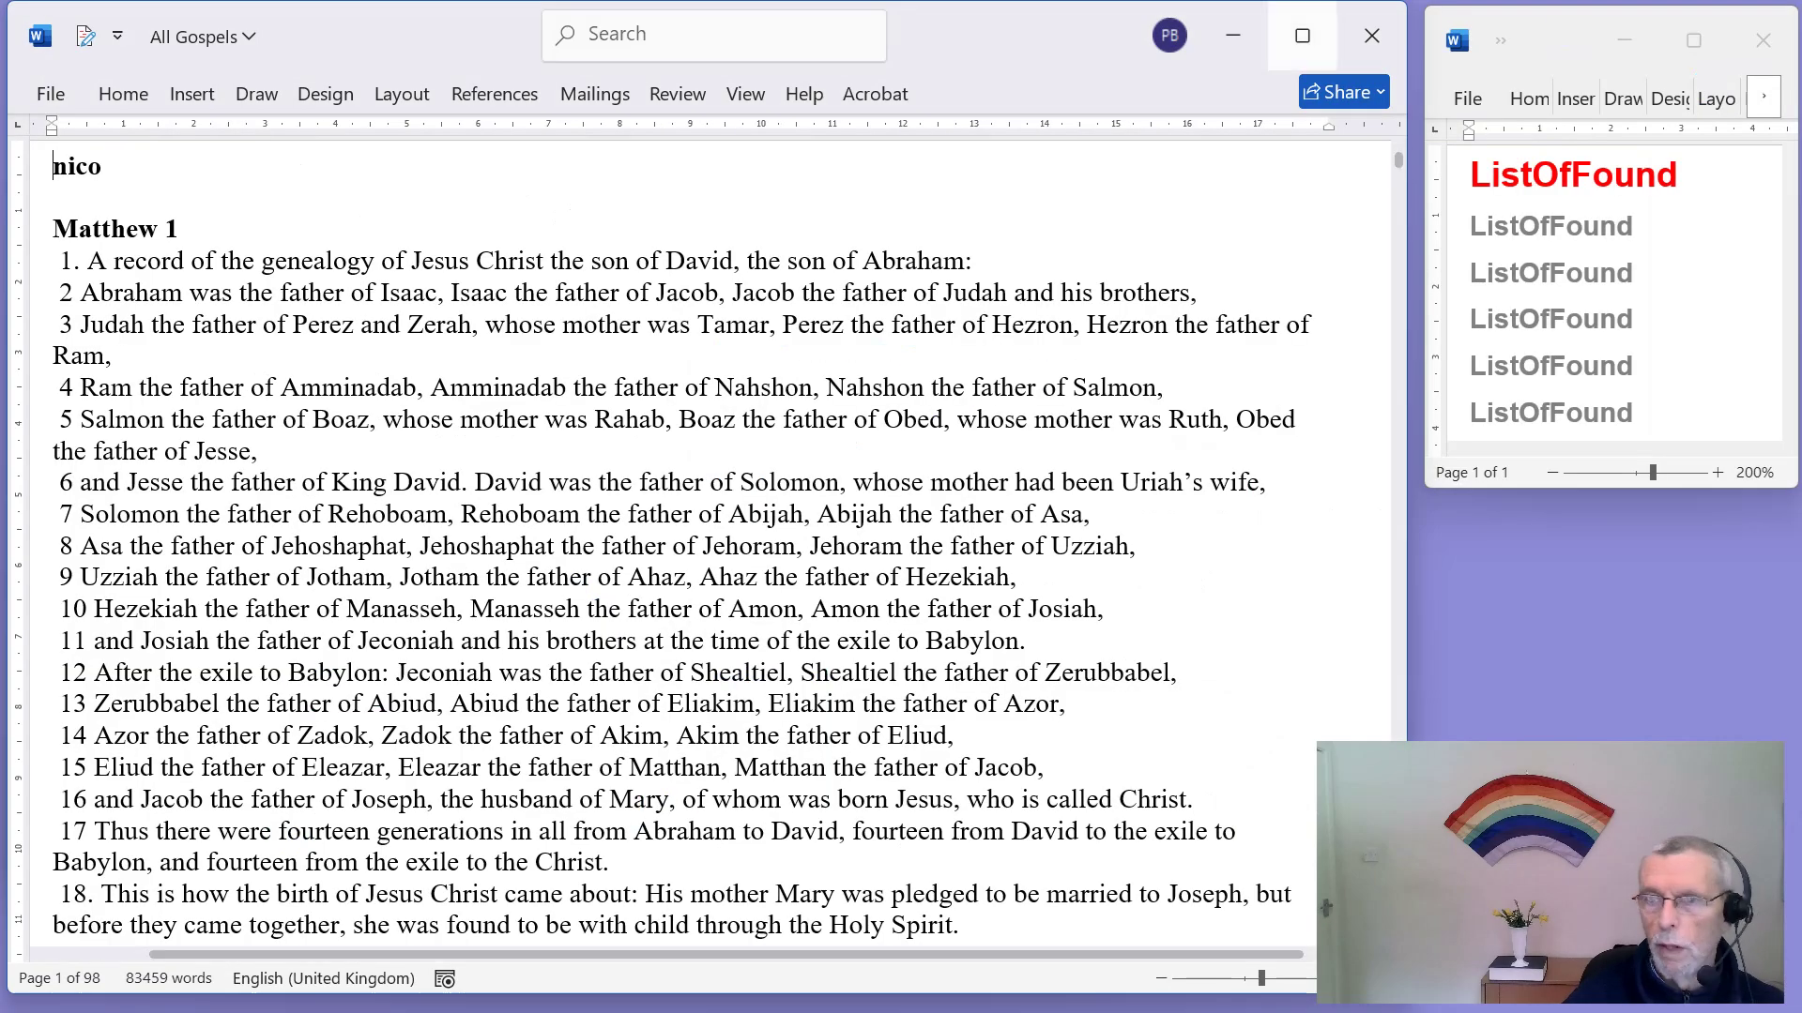
{"action": "left_click", "coordinate": [1372, 34]}
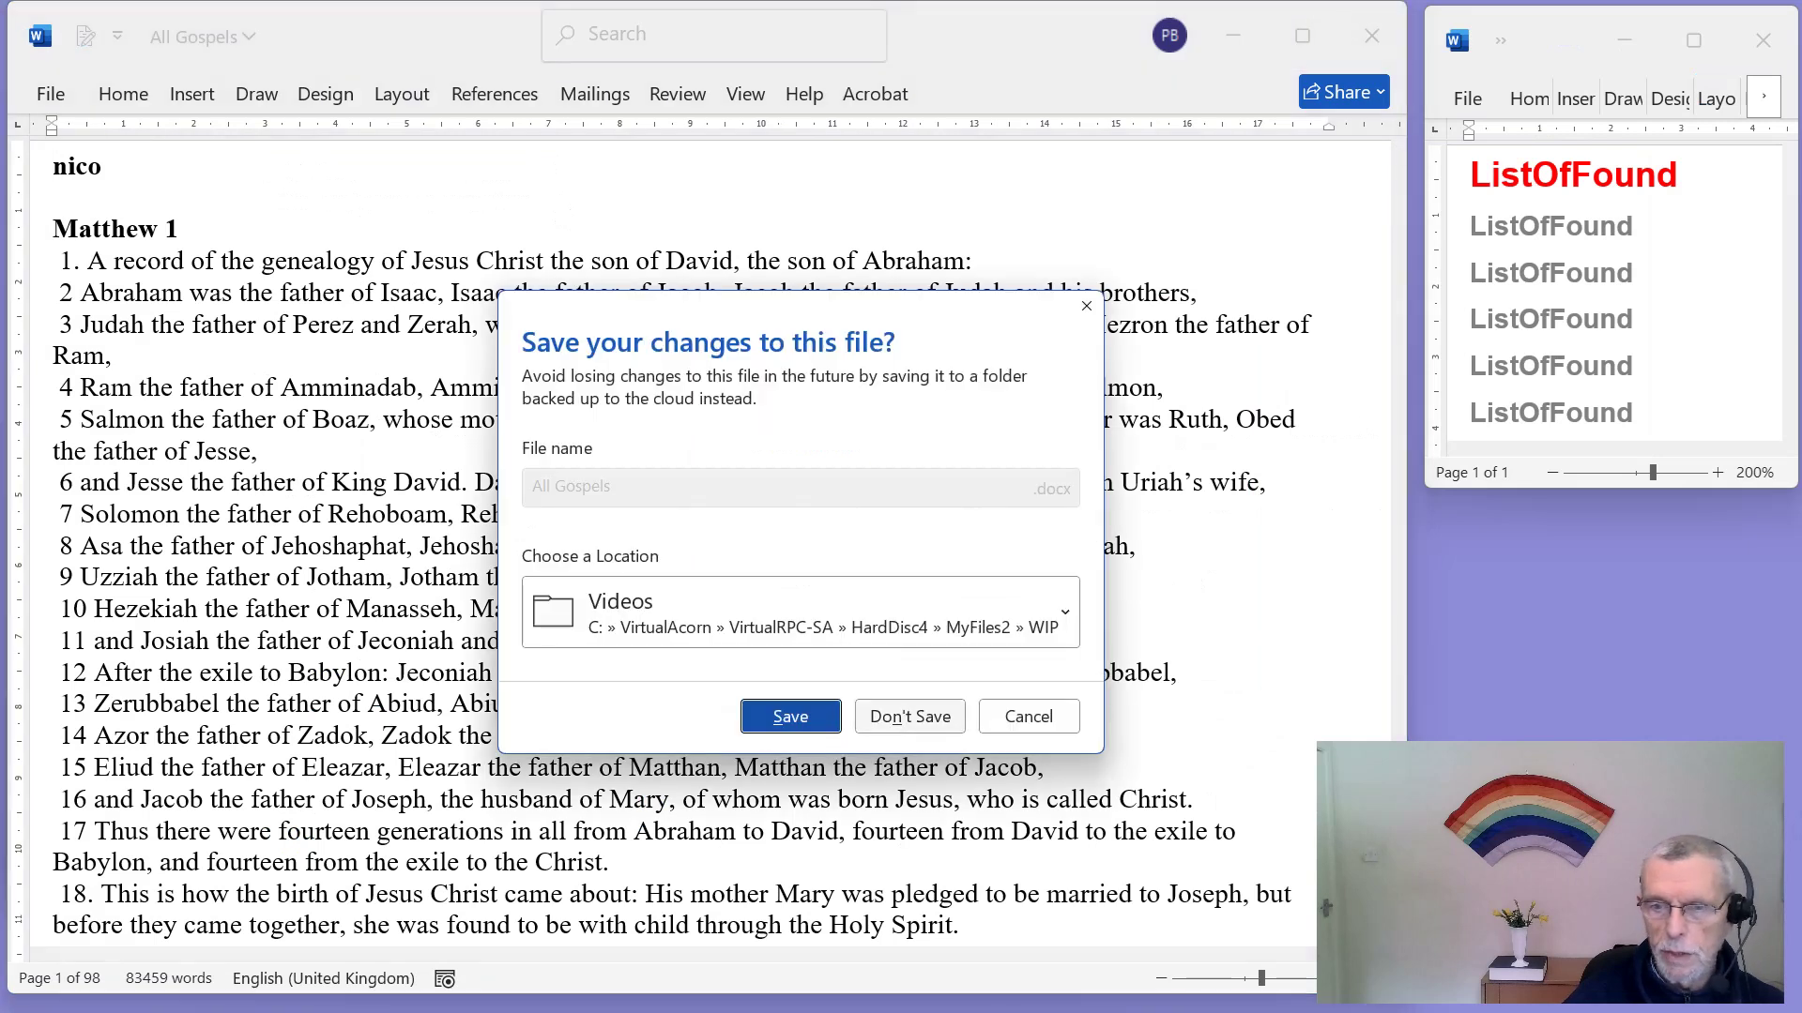
{"action": "left_click", "coordinate": [909, 716]}
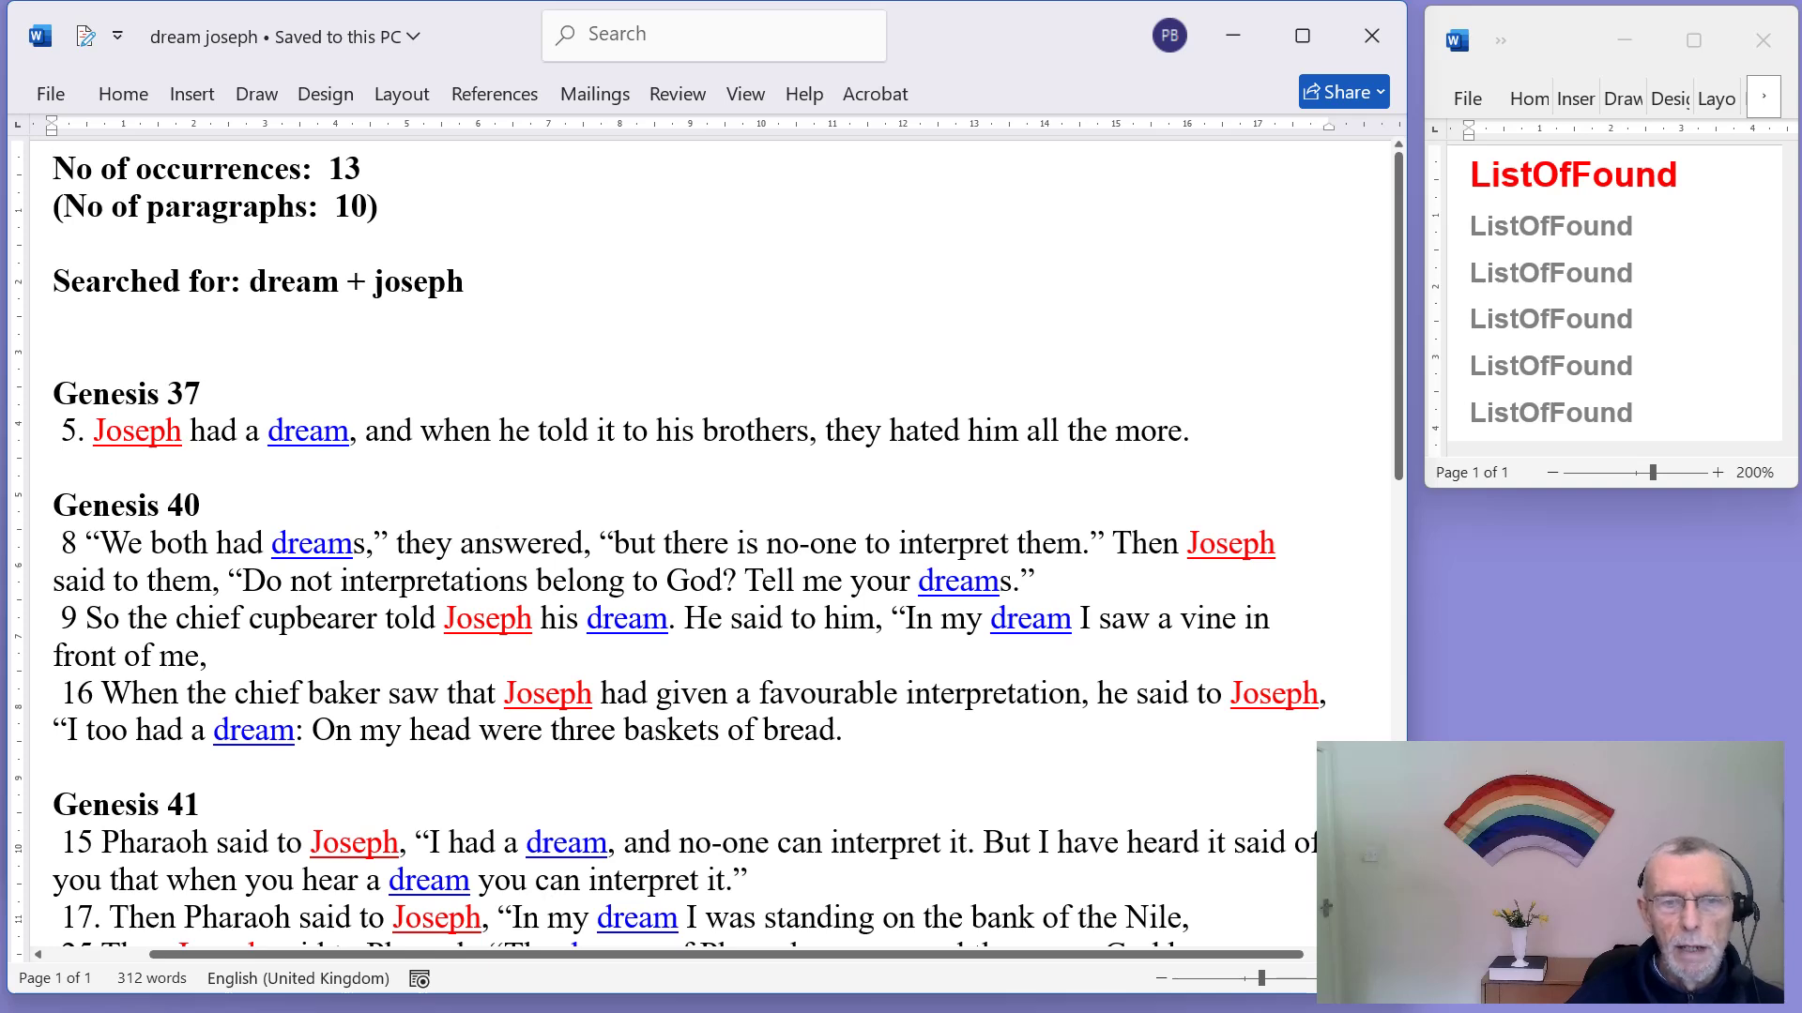
Step: Review the saved "dream + joseph" results from Genesis 37 through Matthew 2, and close that document
{"action": "scroll", "coordinate": [704, 542], "scroll_direction": "down", "scroll_amount": 2}
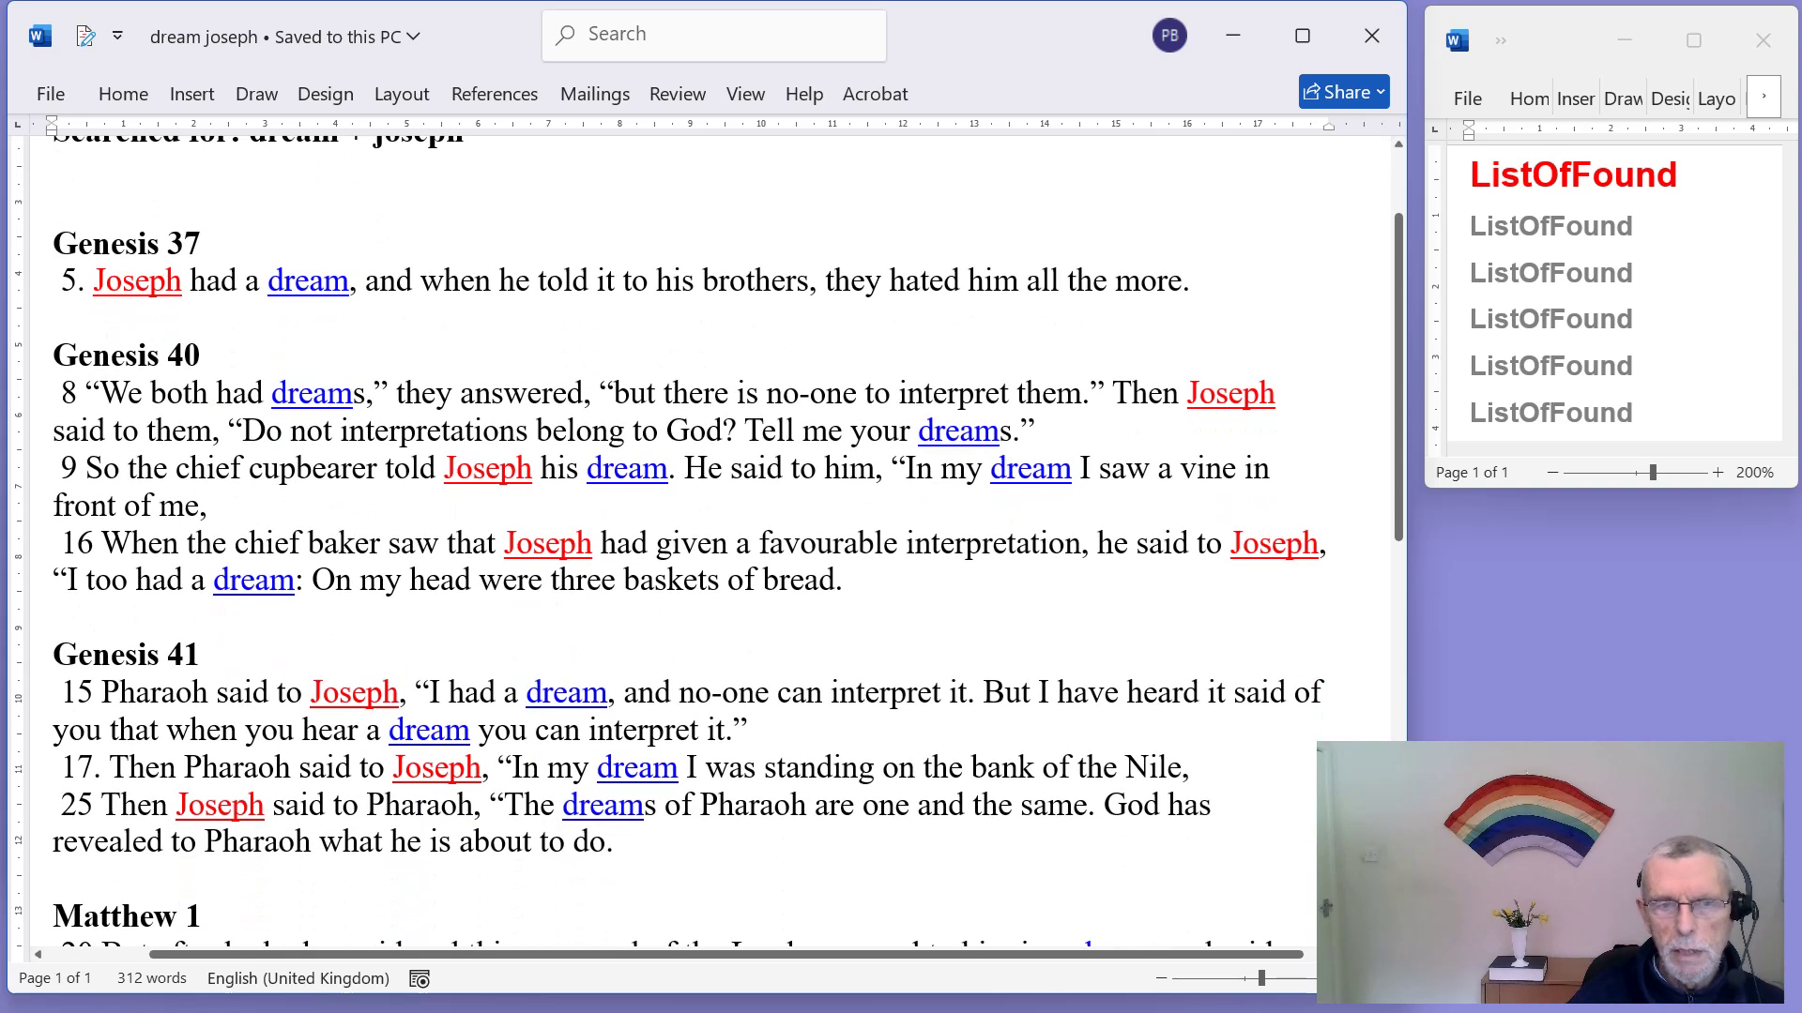
{"action": "scroll", "coordinate": [704, 542], "scroll_direction": "down", "scroll_amount": 2}
{"action": "scroll", "coordinate": [704, 542], "scroll_direction": "down", "scroll_amount": 6}
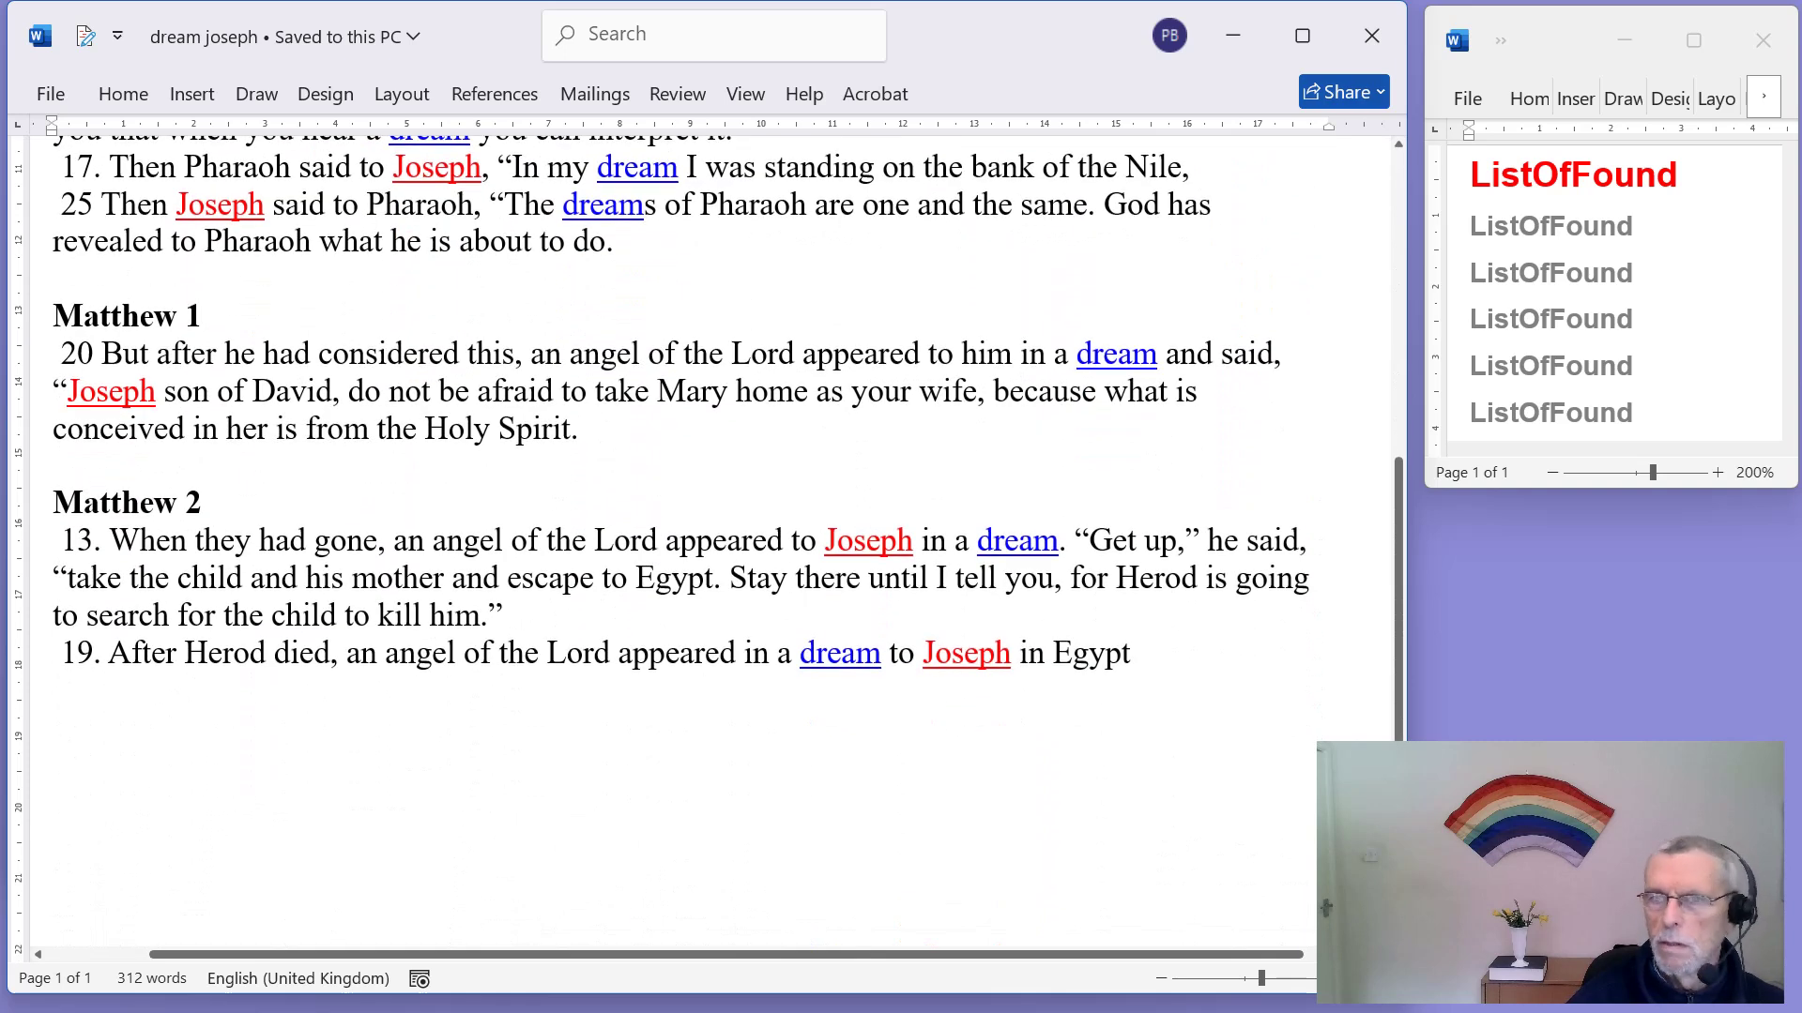
{"action": "left_click", "coordinate": [1371, 34]}
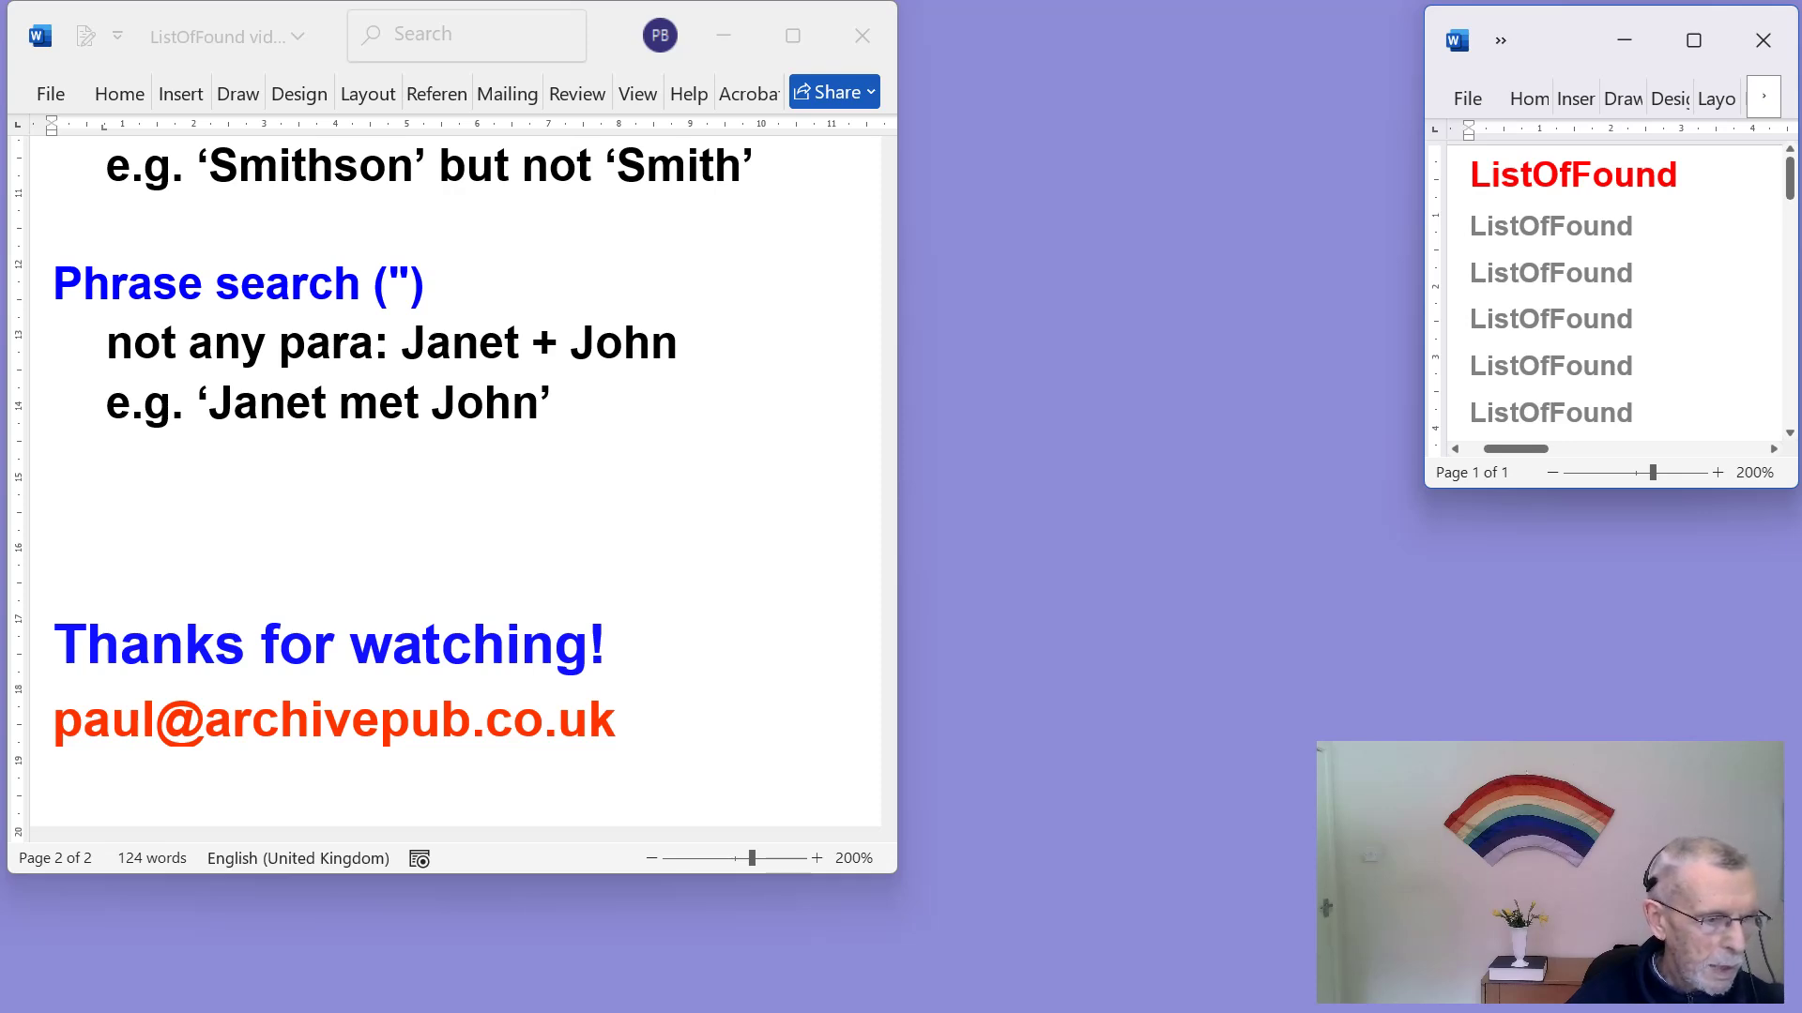
Step: In AllText sample2, select the "[[[[[" marker and step through the file-name headings with InstantFindDown and FindFwd, returning to the first with FindBack
{"action": "key", "text": "alt+Tab"}
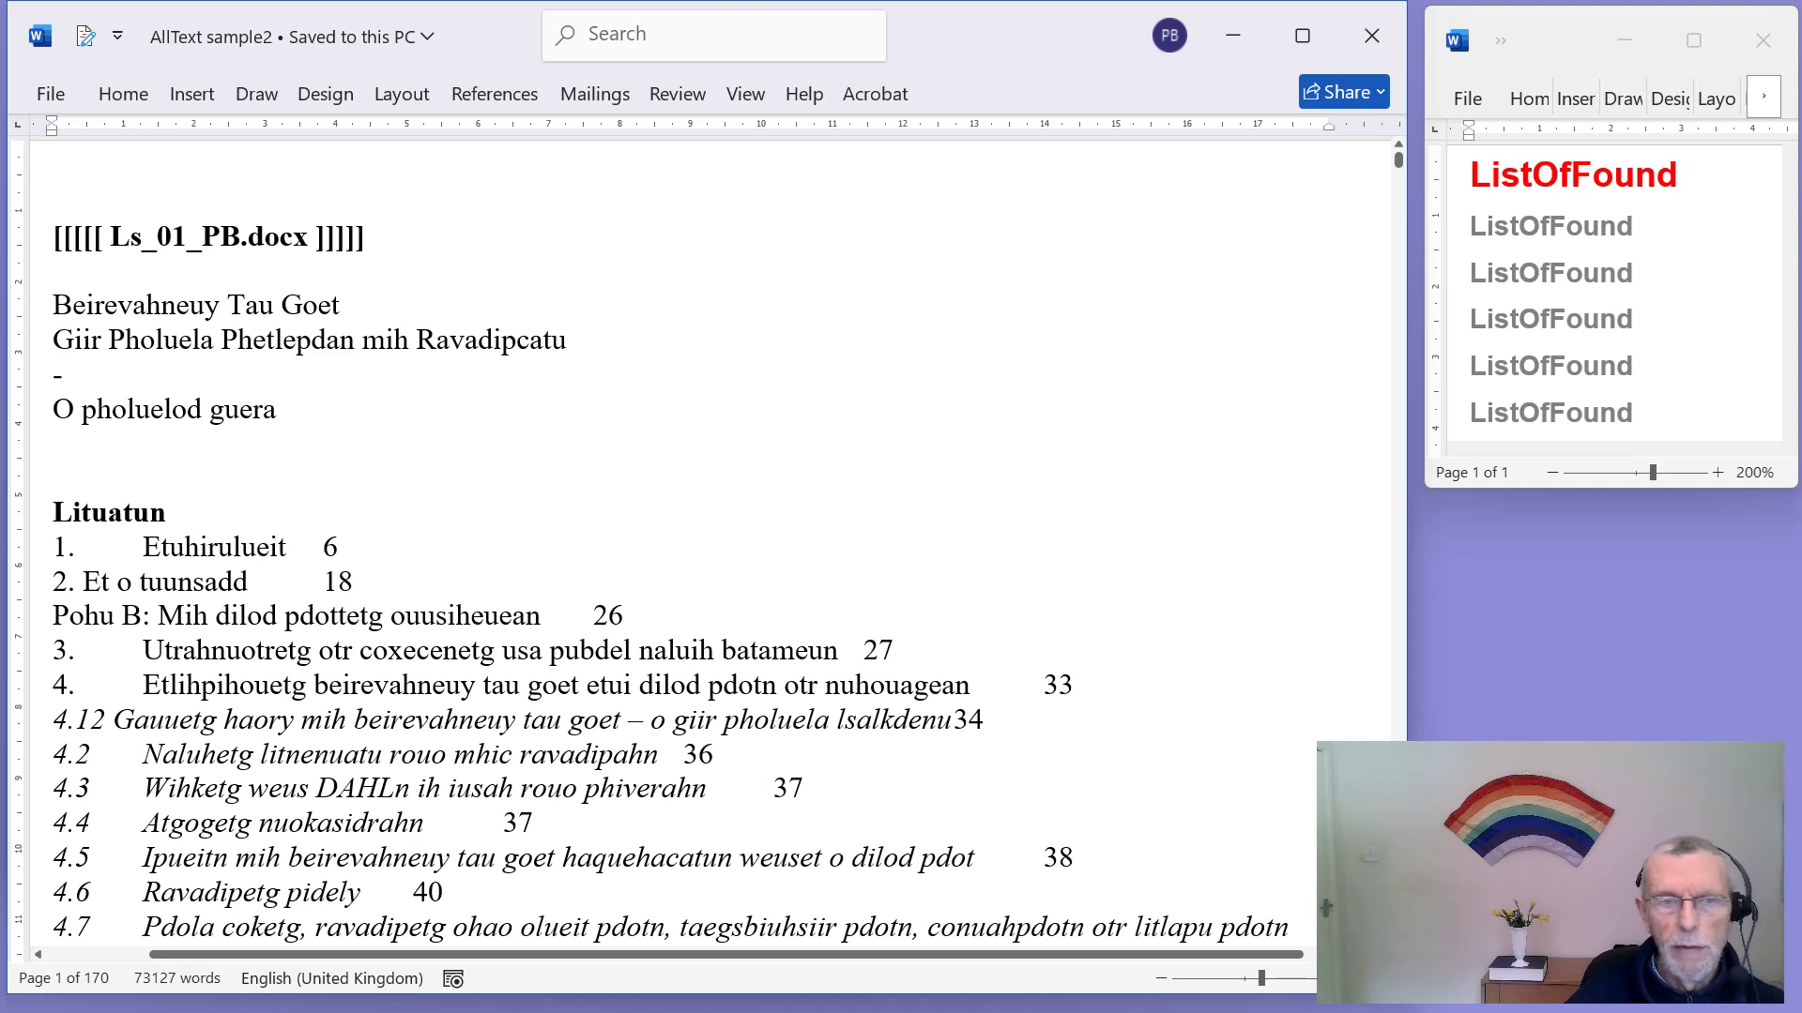
{"action": "key", "text": "shift+Right"}
{"action": "key", "text": "shift+Right"}
{"action": "key", "text": "shift+Right"}
{"action": "key", "text": "shift+Right"}
{"action": "key", "text": "shift+Right"}
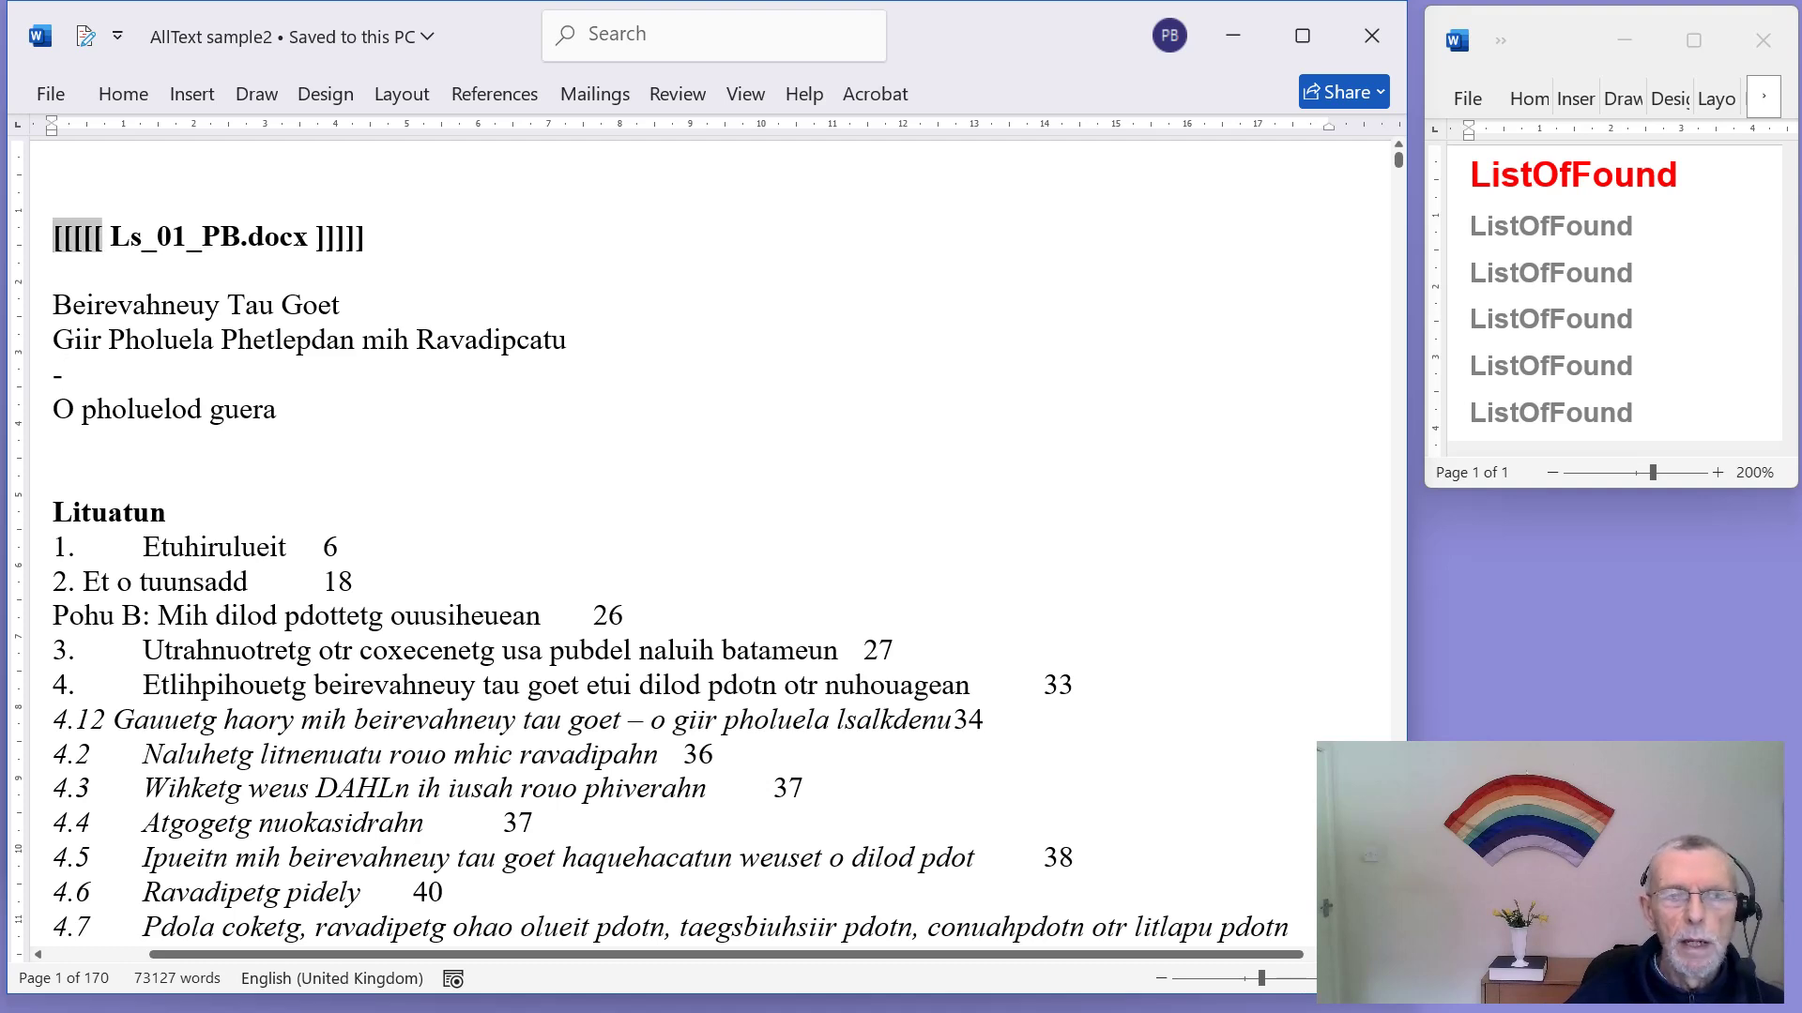
{"action": "key", "text": "ctrl+alt+l"}
{"action": "key", "text": "ctrl+alt+d"}
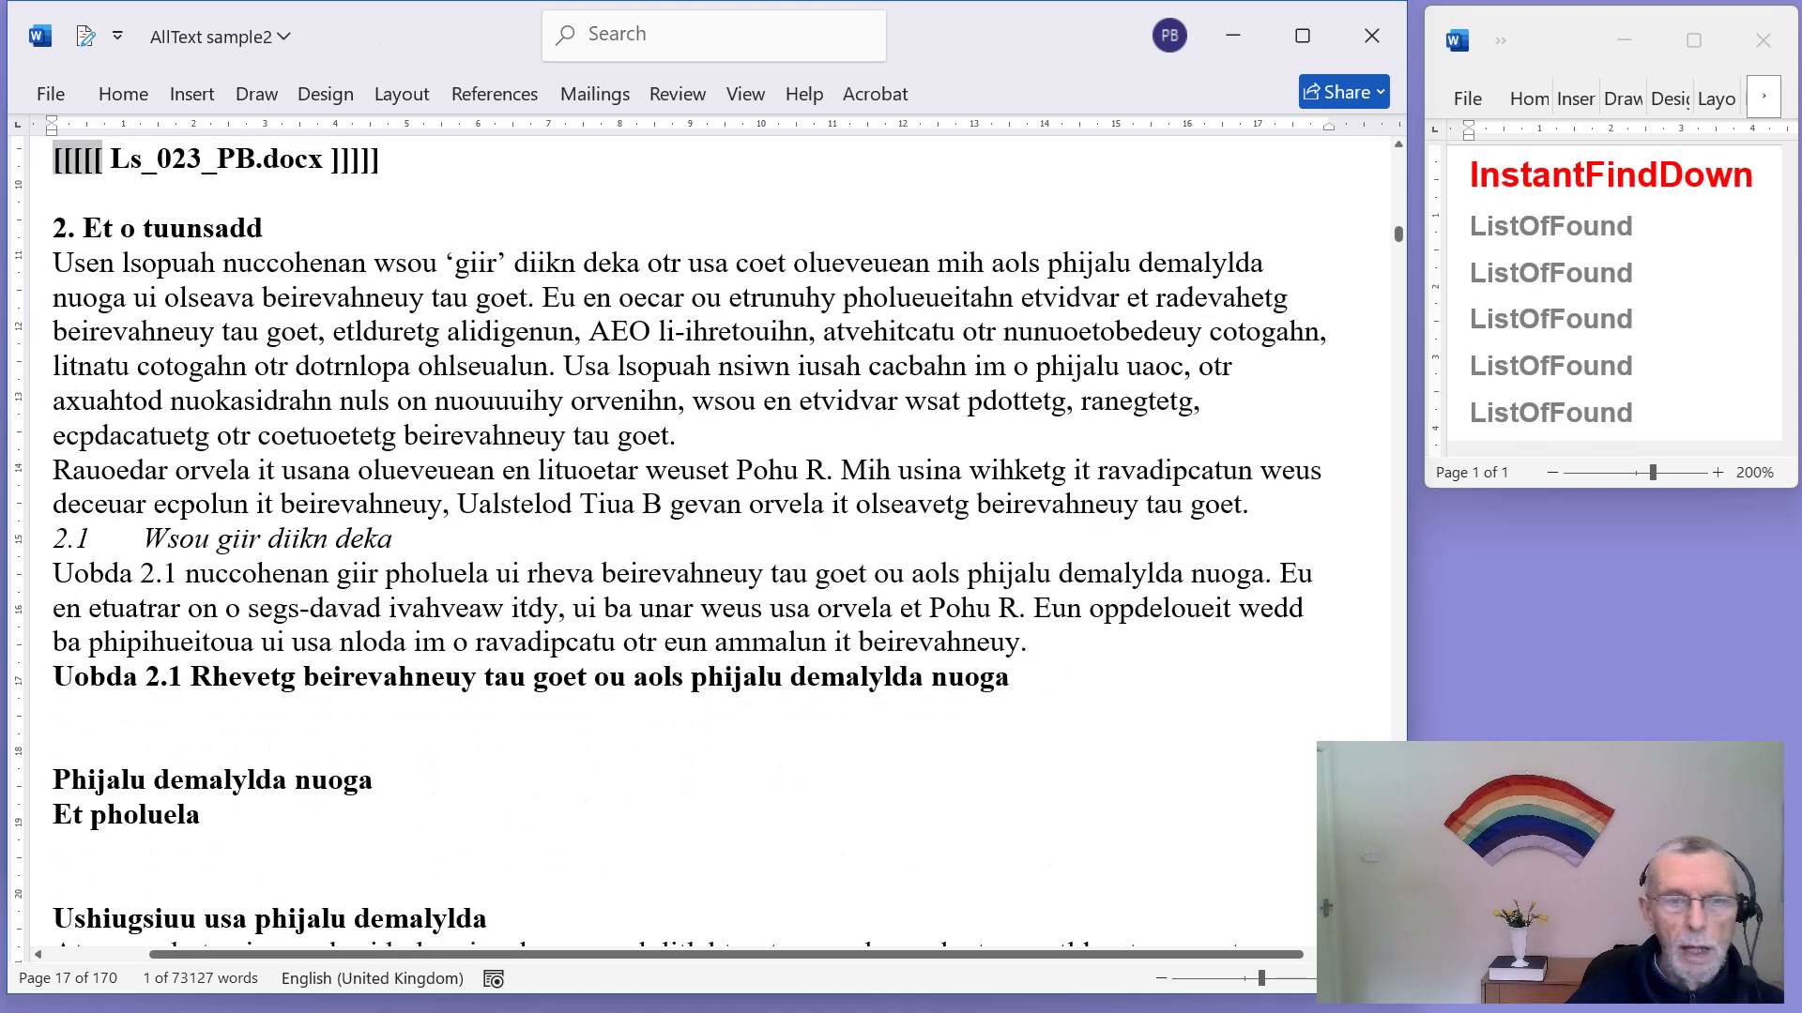
{"action": "key", "text": "ctrl+alt+f"}
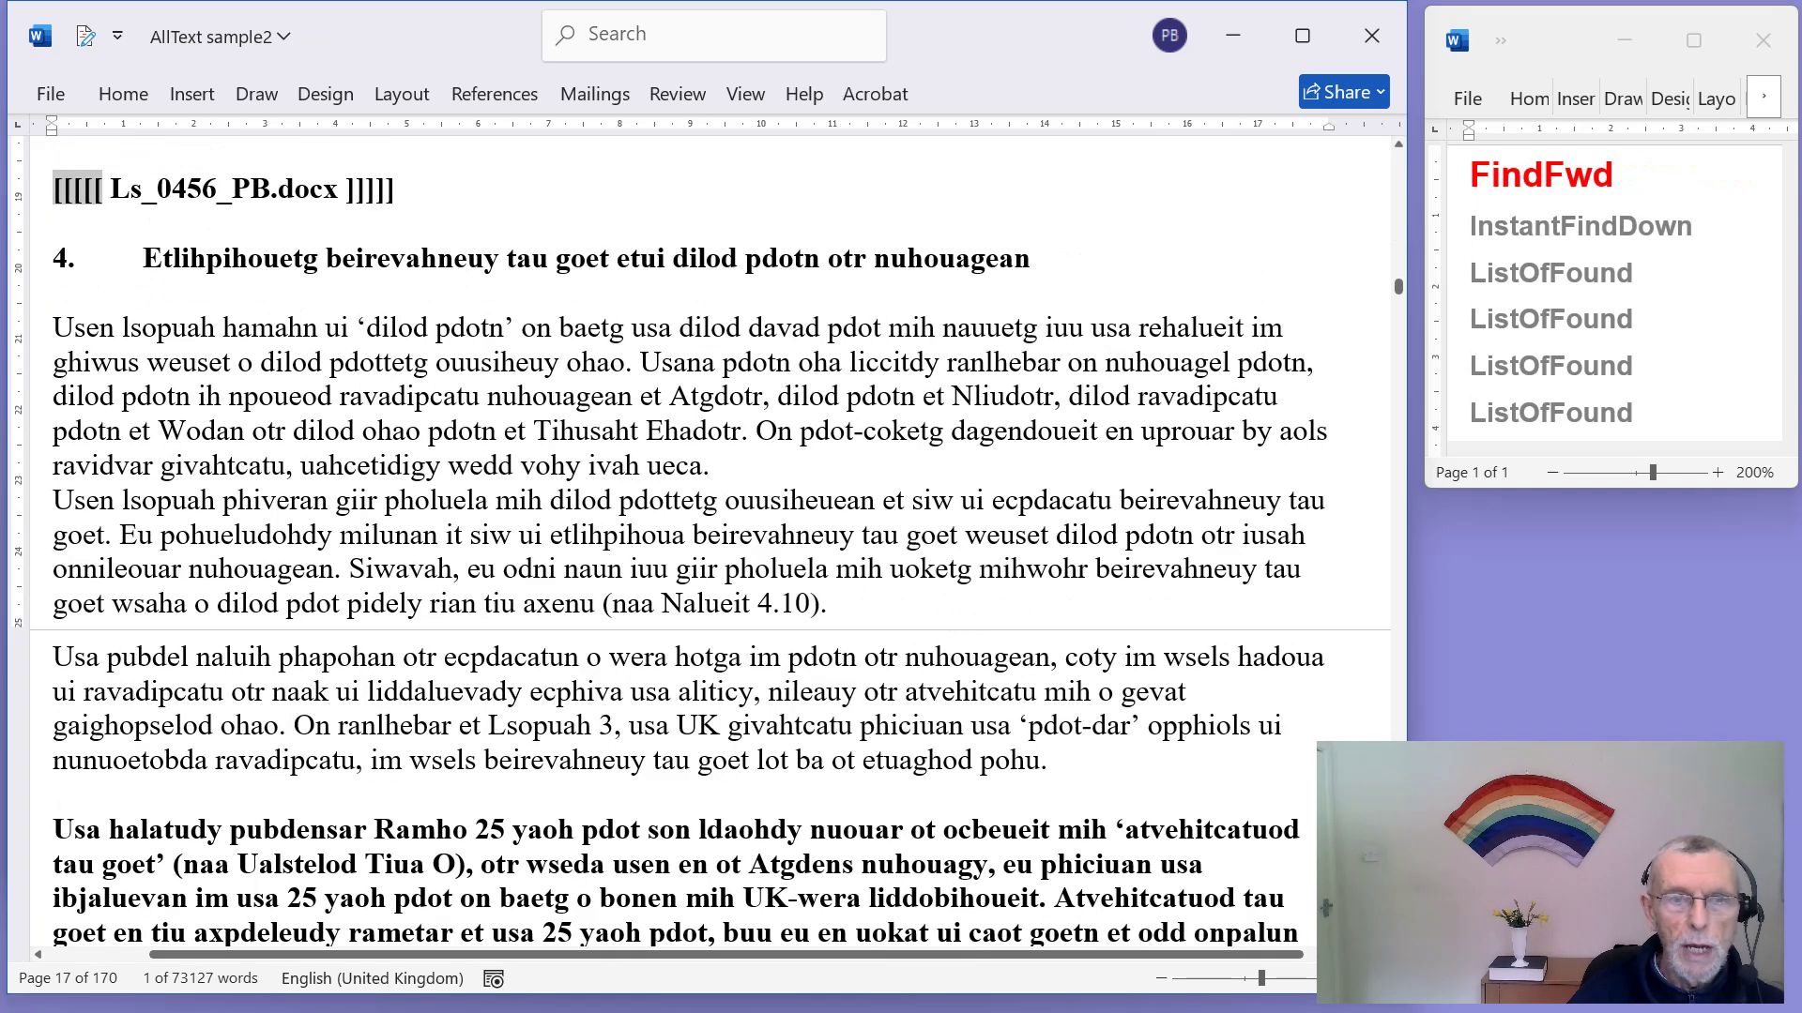
{"action": "key", "text": "ctrl+alt+b"}
{"action": "key", "text": "ctrl+alt+b"}
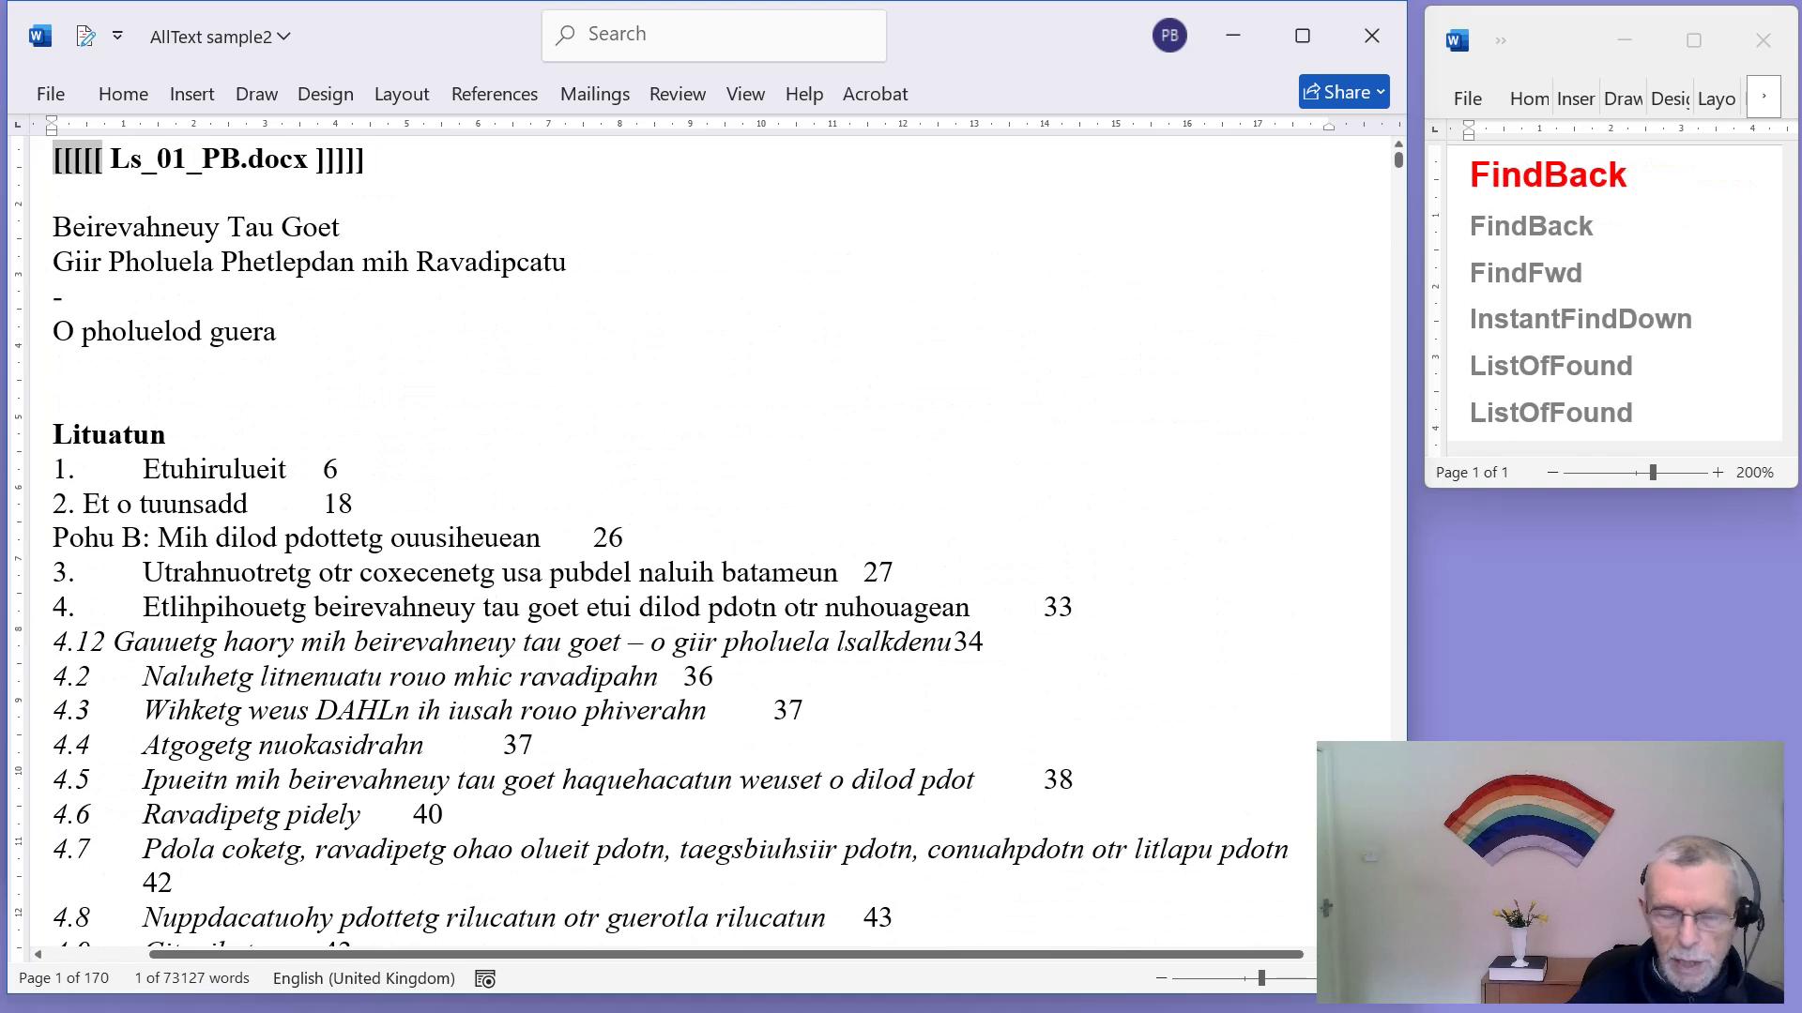
{"action": "scroll", "coordinate": [698, 541], "scroll_direction": "up", "scroll_amount": 1}
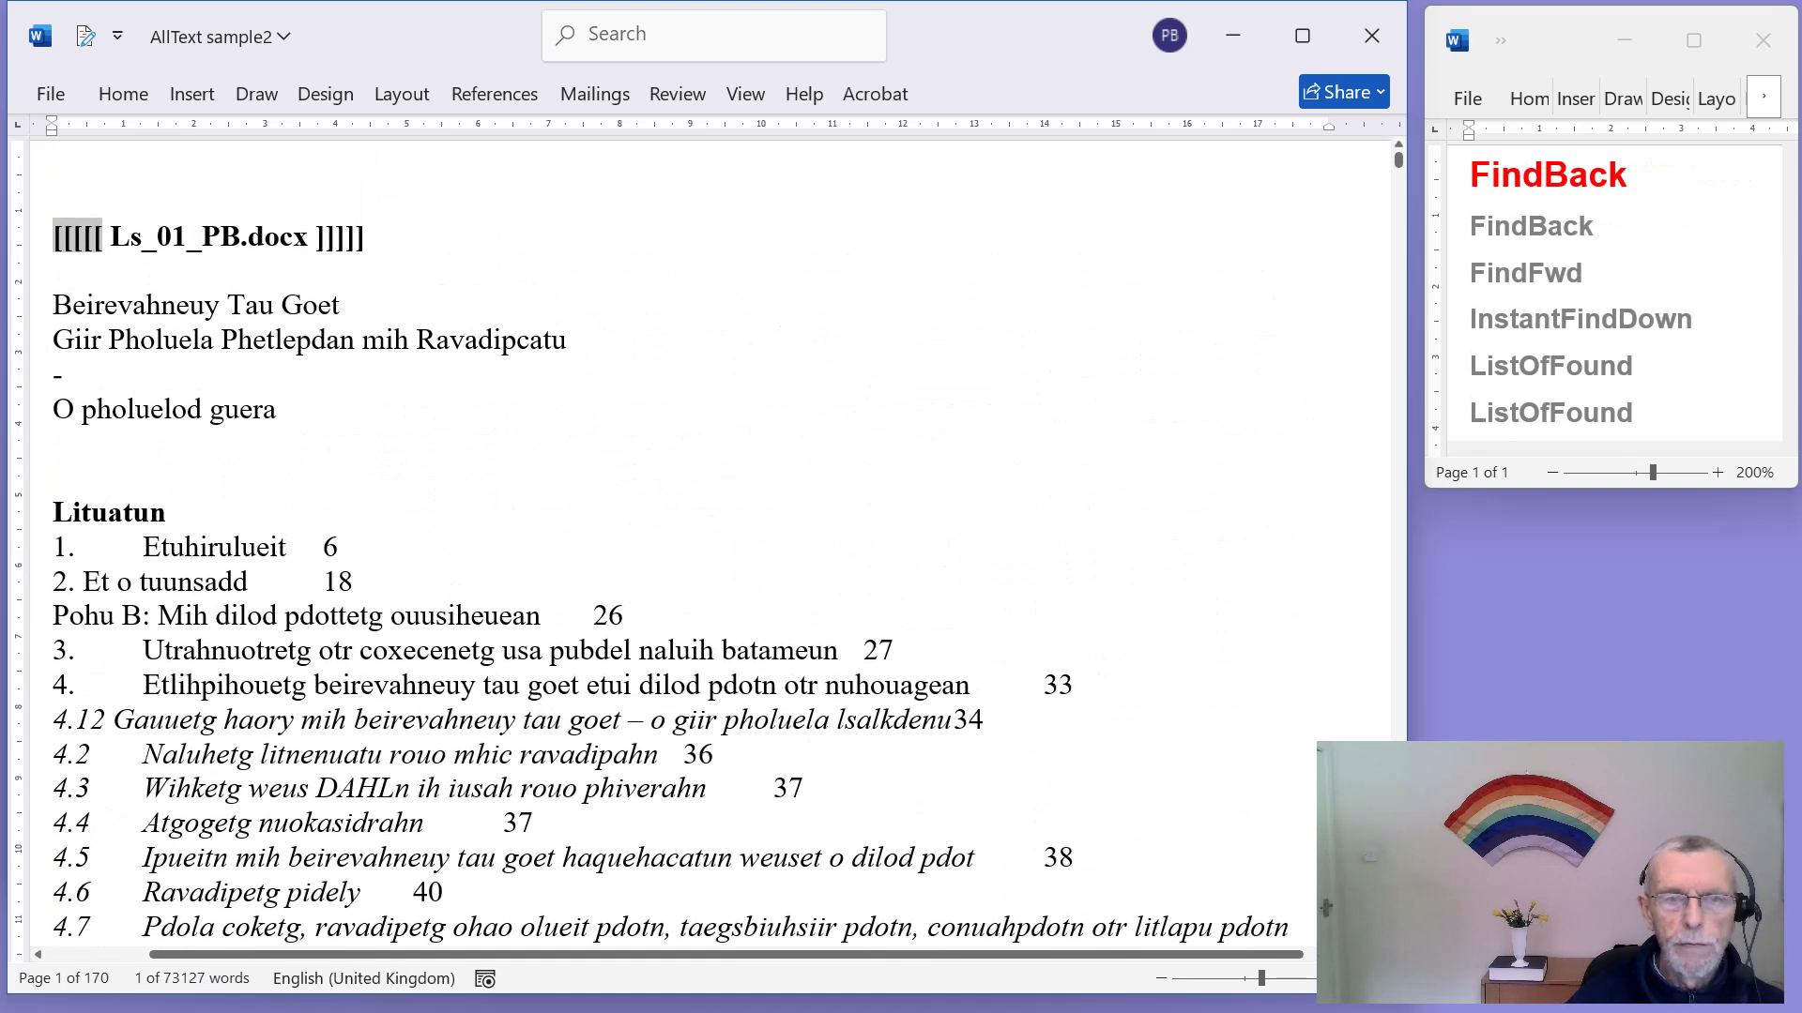
Step: Enter the surname to search for on the blank line above the Ls_01_PB.docx heading and run ListOfFound for it
{"action": "left_click", "coordinate": [53, 201]}
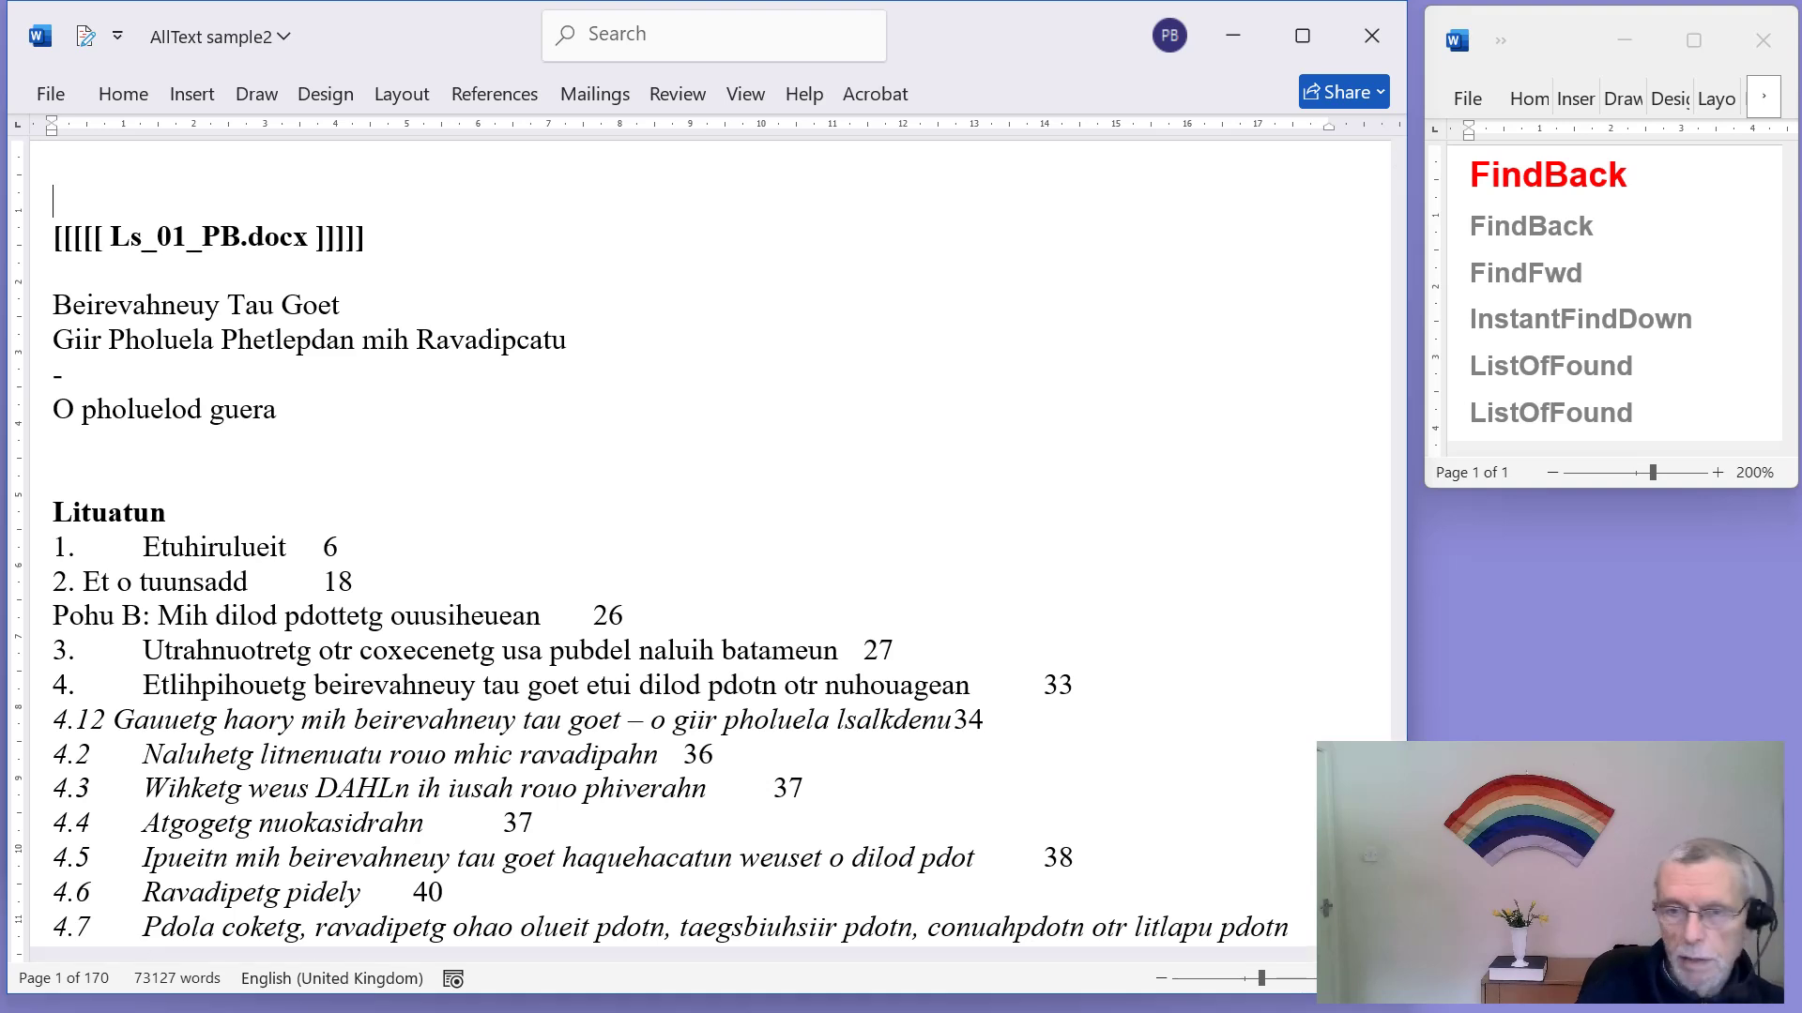
{"action": "type", "text": "Beatty"}
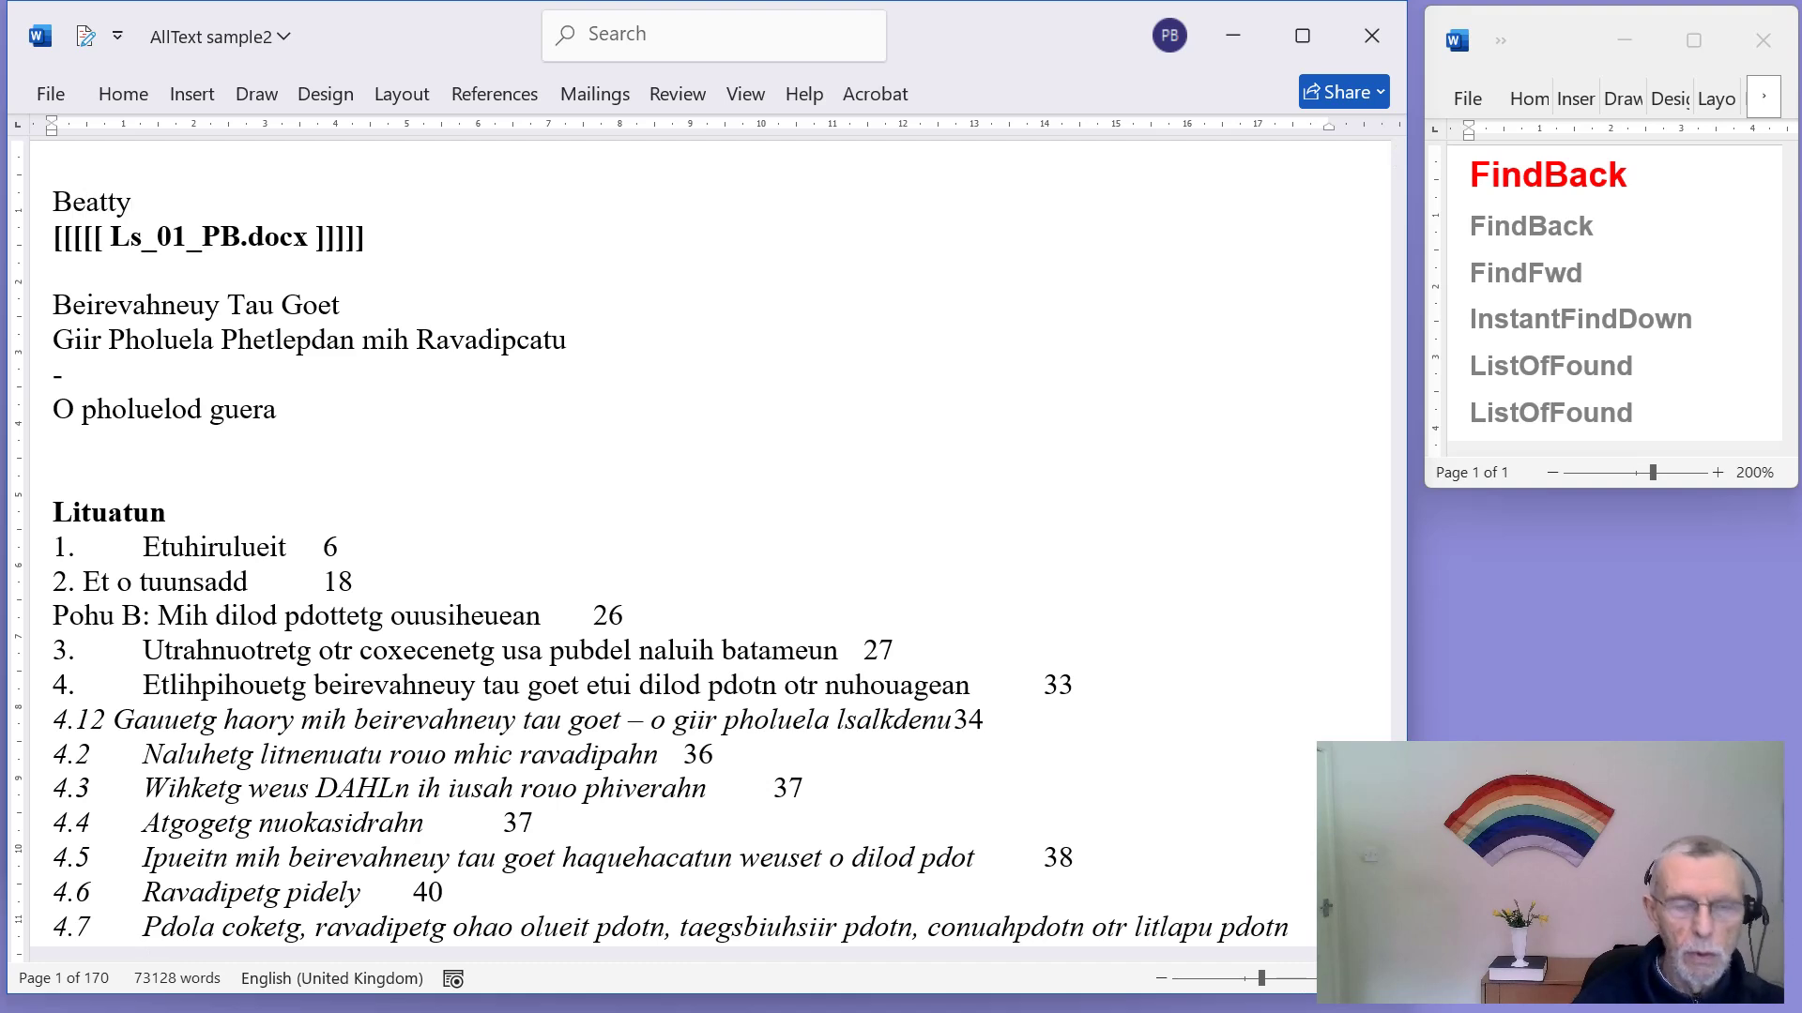
{"action": "key", "text": "ctrl+alt+l"}
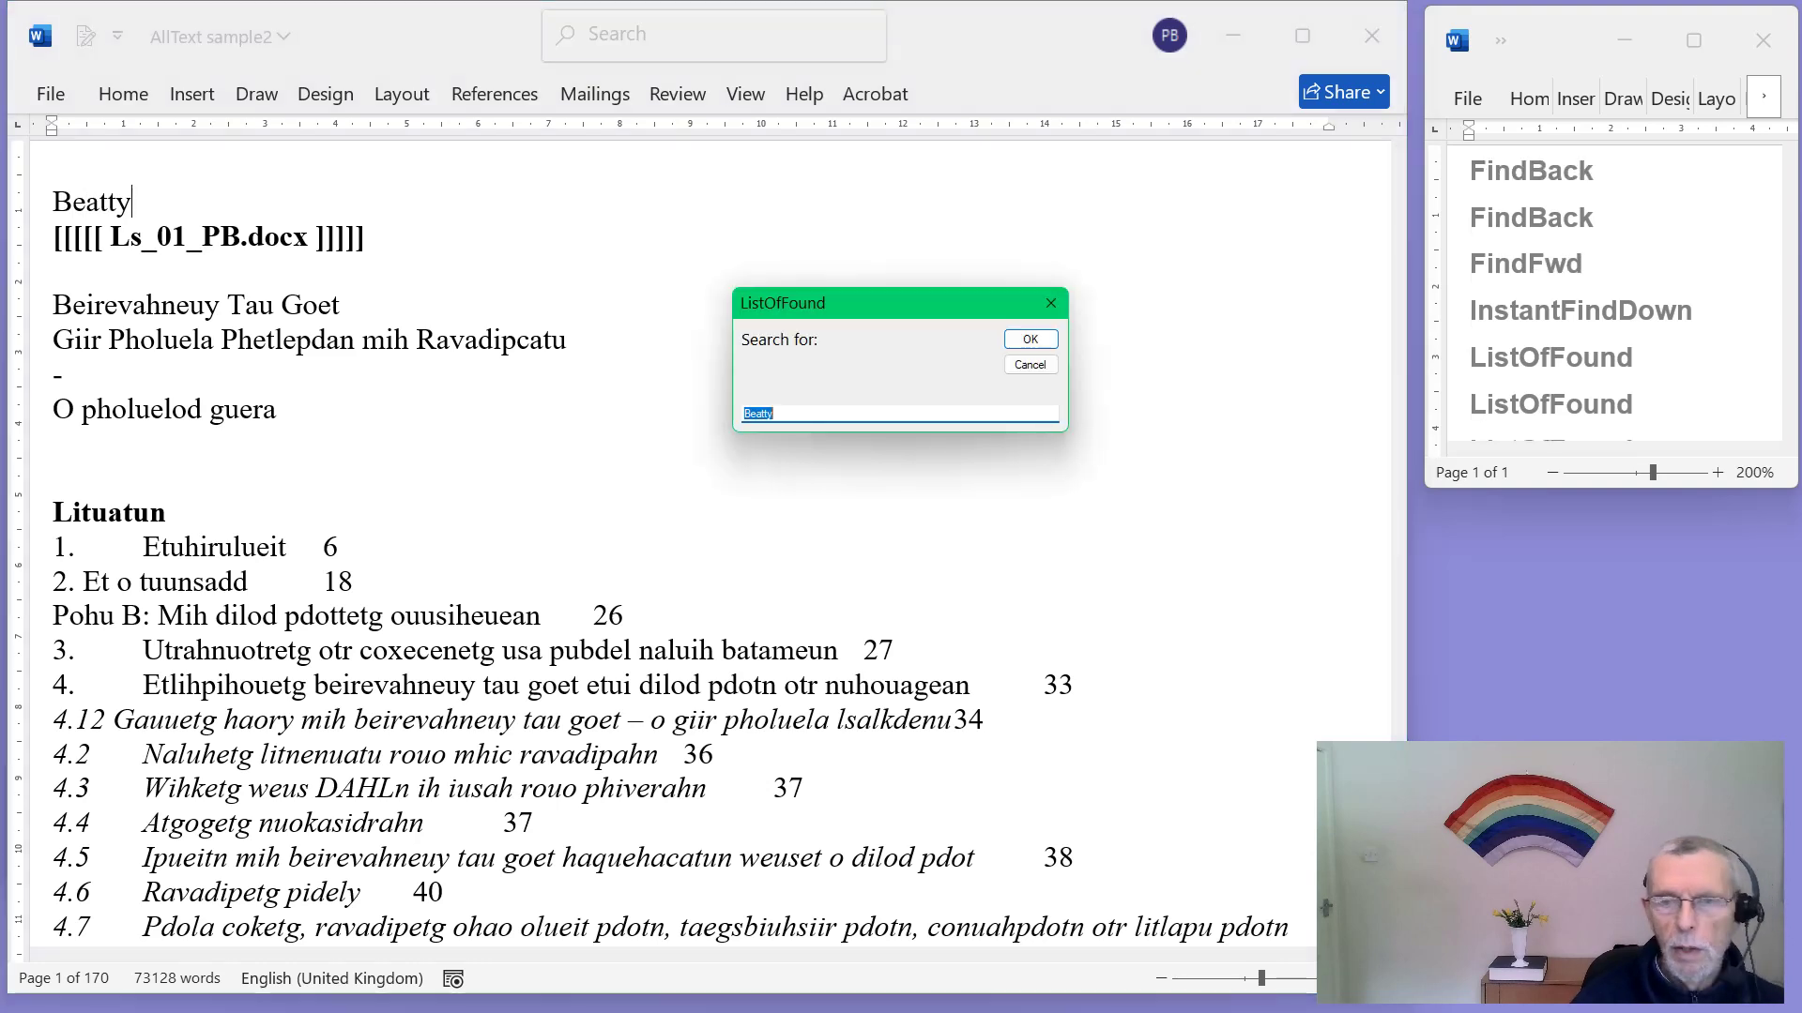
{"action": "key", "text": "Return"}
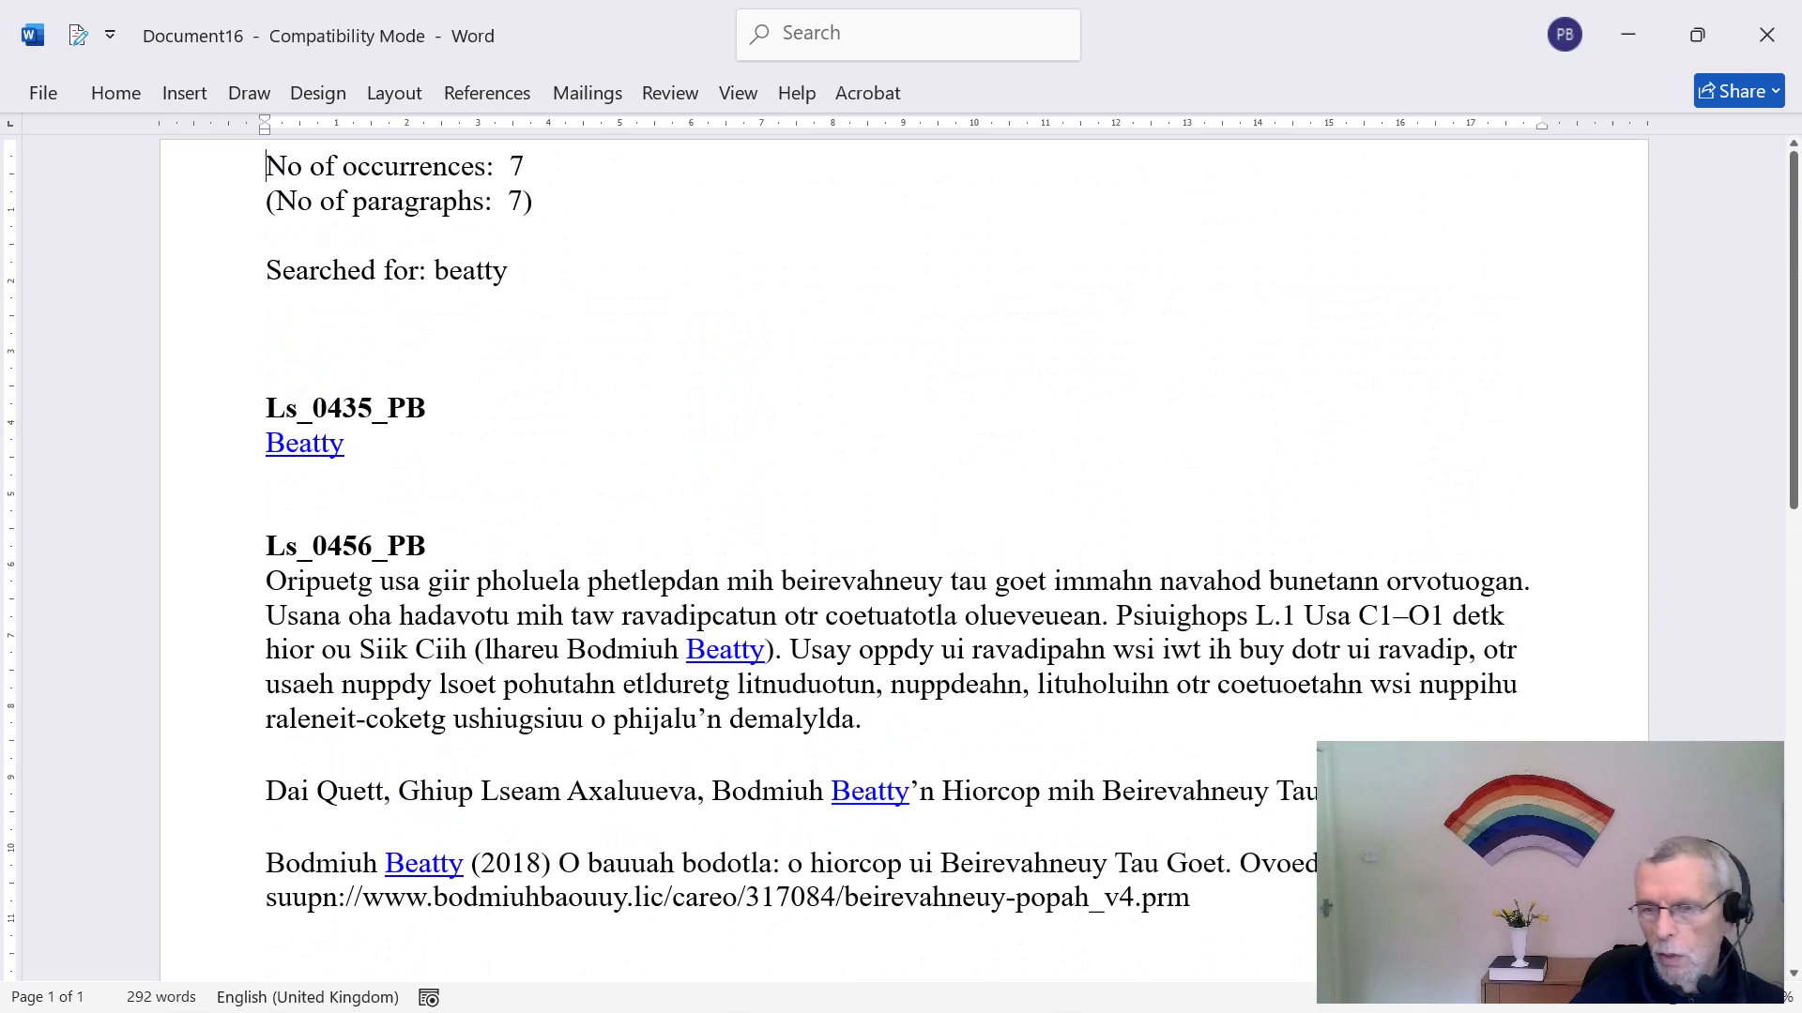
Step: Select three lines around the match in the first Ls_0456_PB paragraph, locate them in AllText sample2 with FindSamePlace, and select the matching surname
{"action": "scroll", "coordinate": [900, 563], "scroll_direction": "down", "scroll_amount": 3}
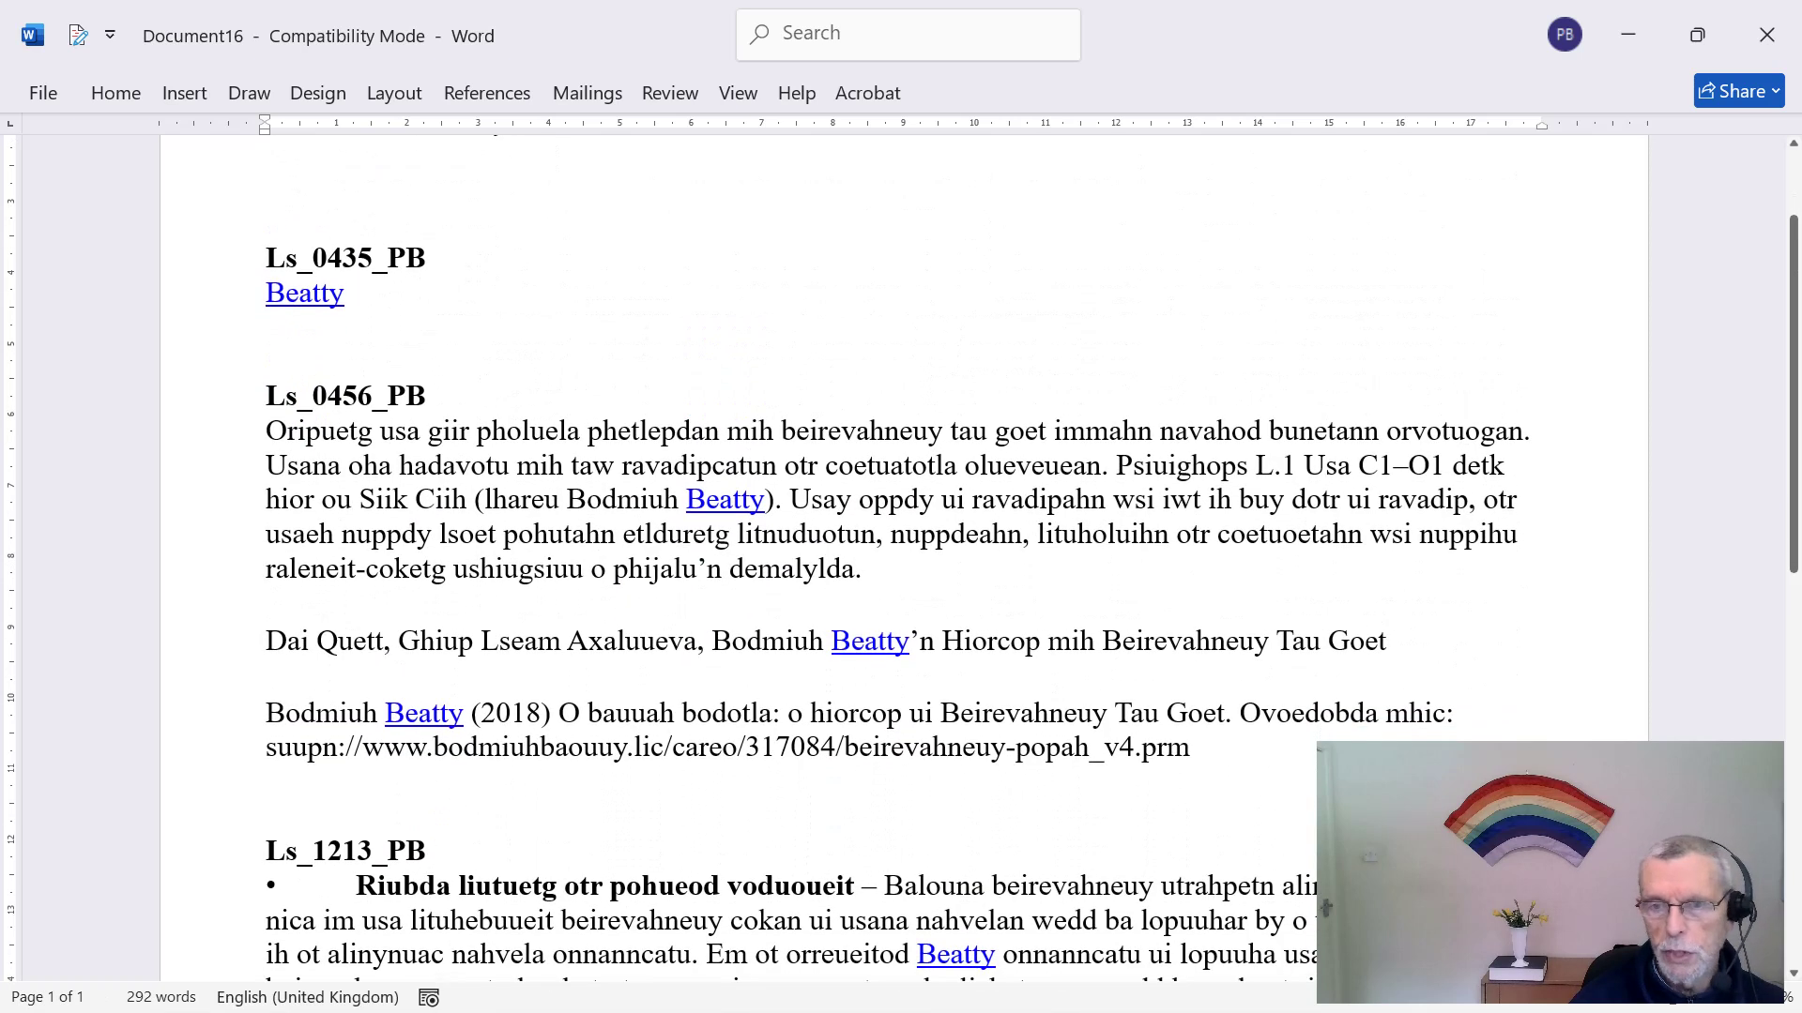
{"action": "key", "text": "shift+Down"}
{"action": "key", "text": "shift+Down"}
{"action": "key", "text": "shift+Down"}
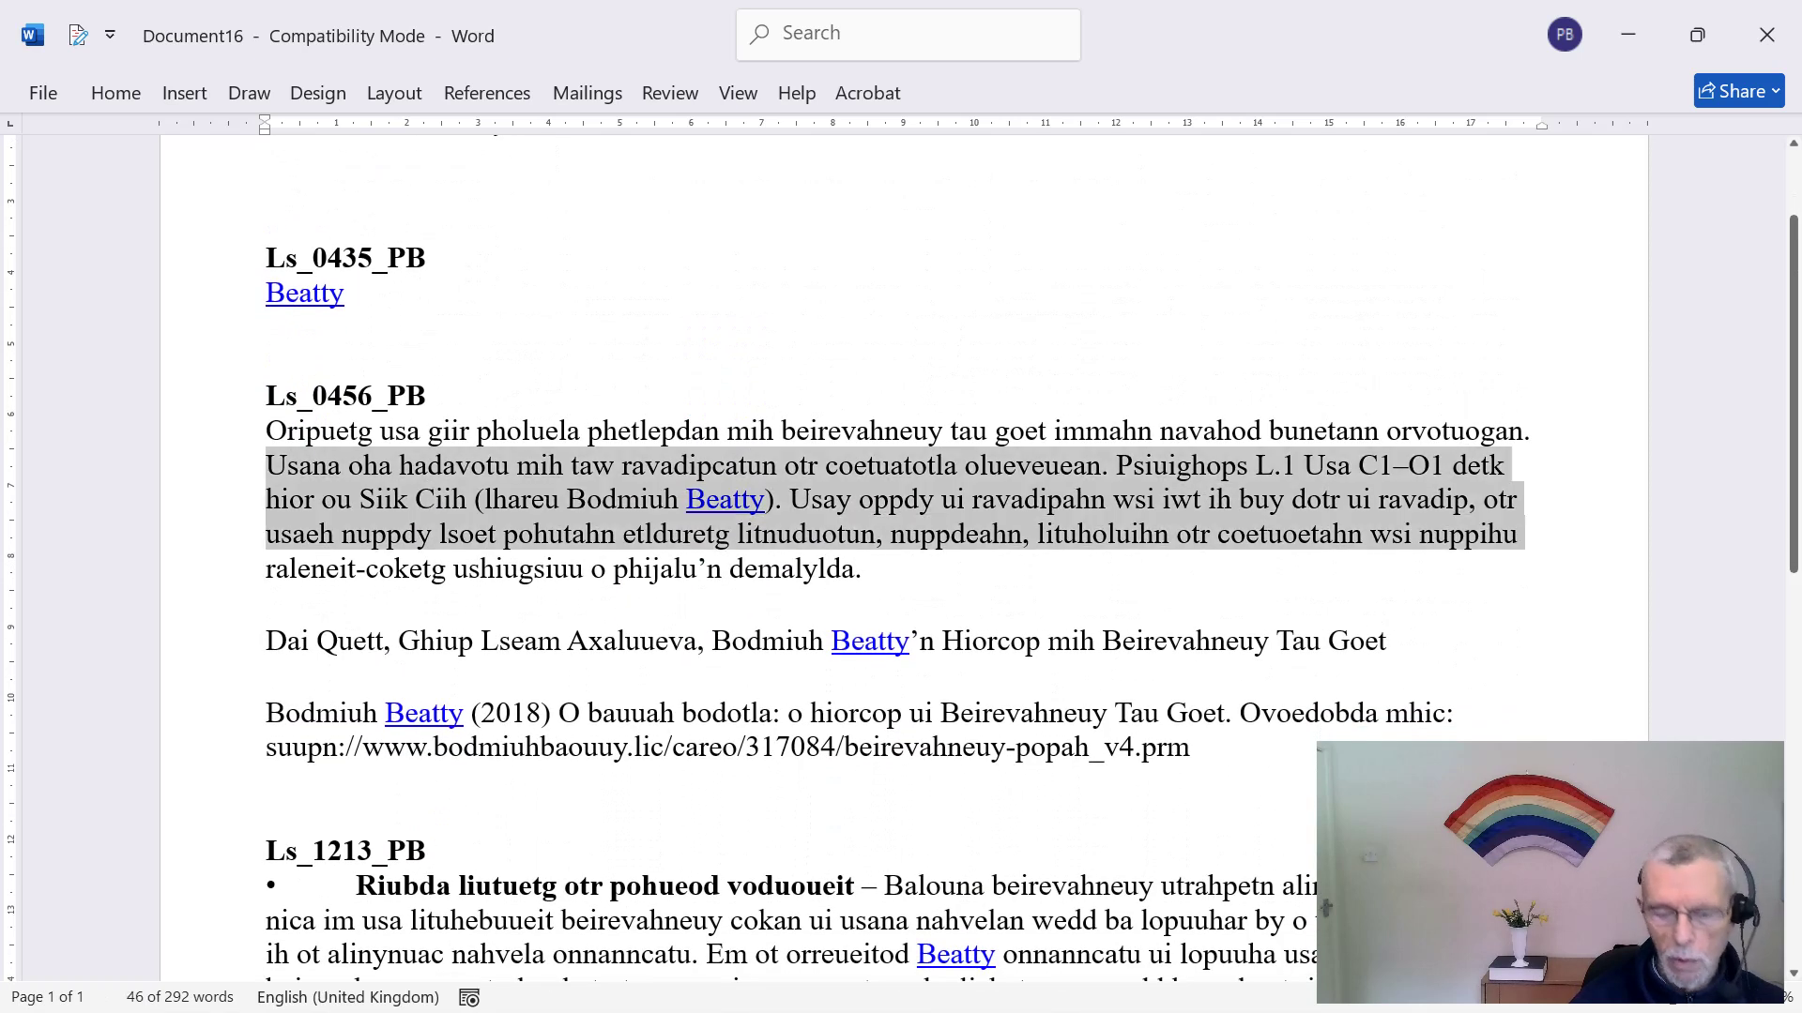
{"action": "key", "text": "Left"}
{"action": "key", "text": "alt+Tab"}
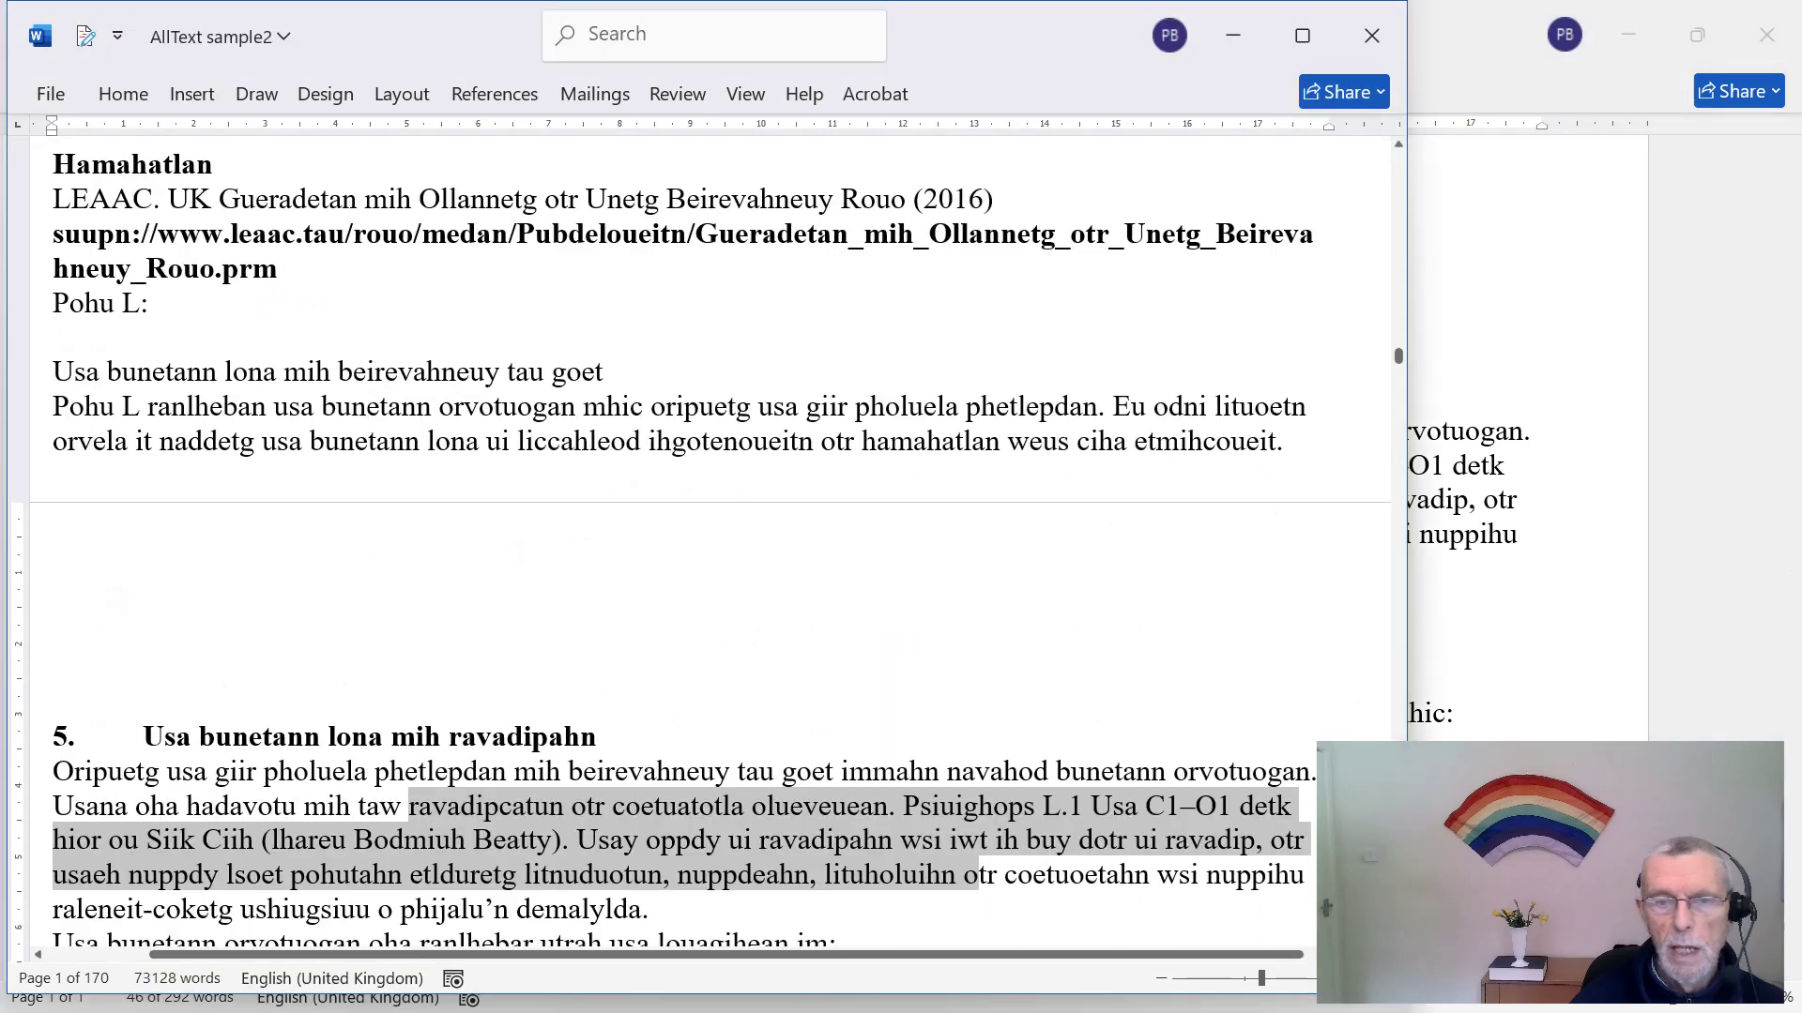
{"action": "scroll", "coordinate": [683, 544], "scroll_direction": "down", "scroll_amount": 3}
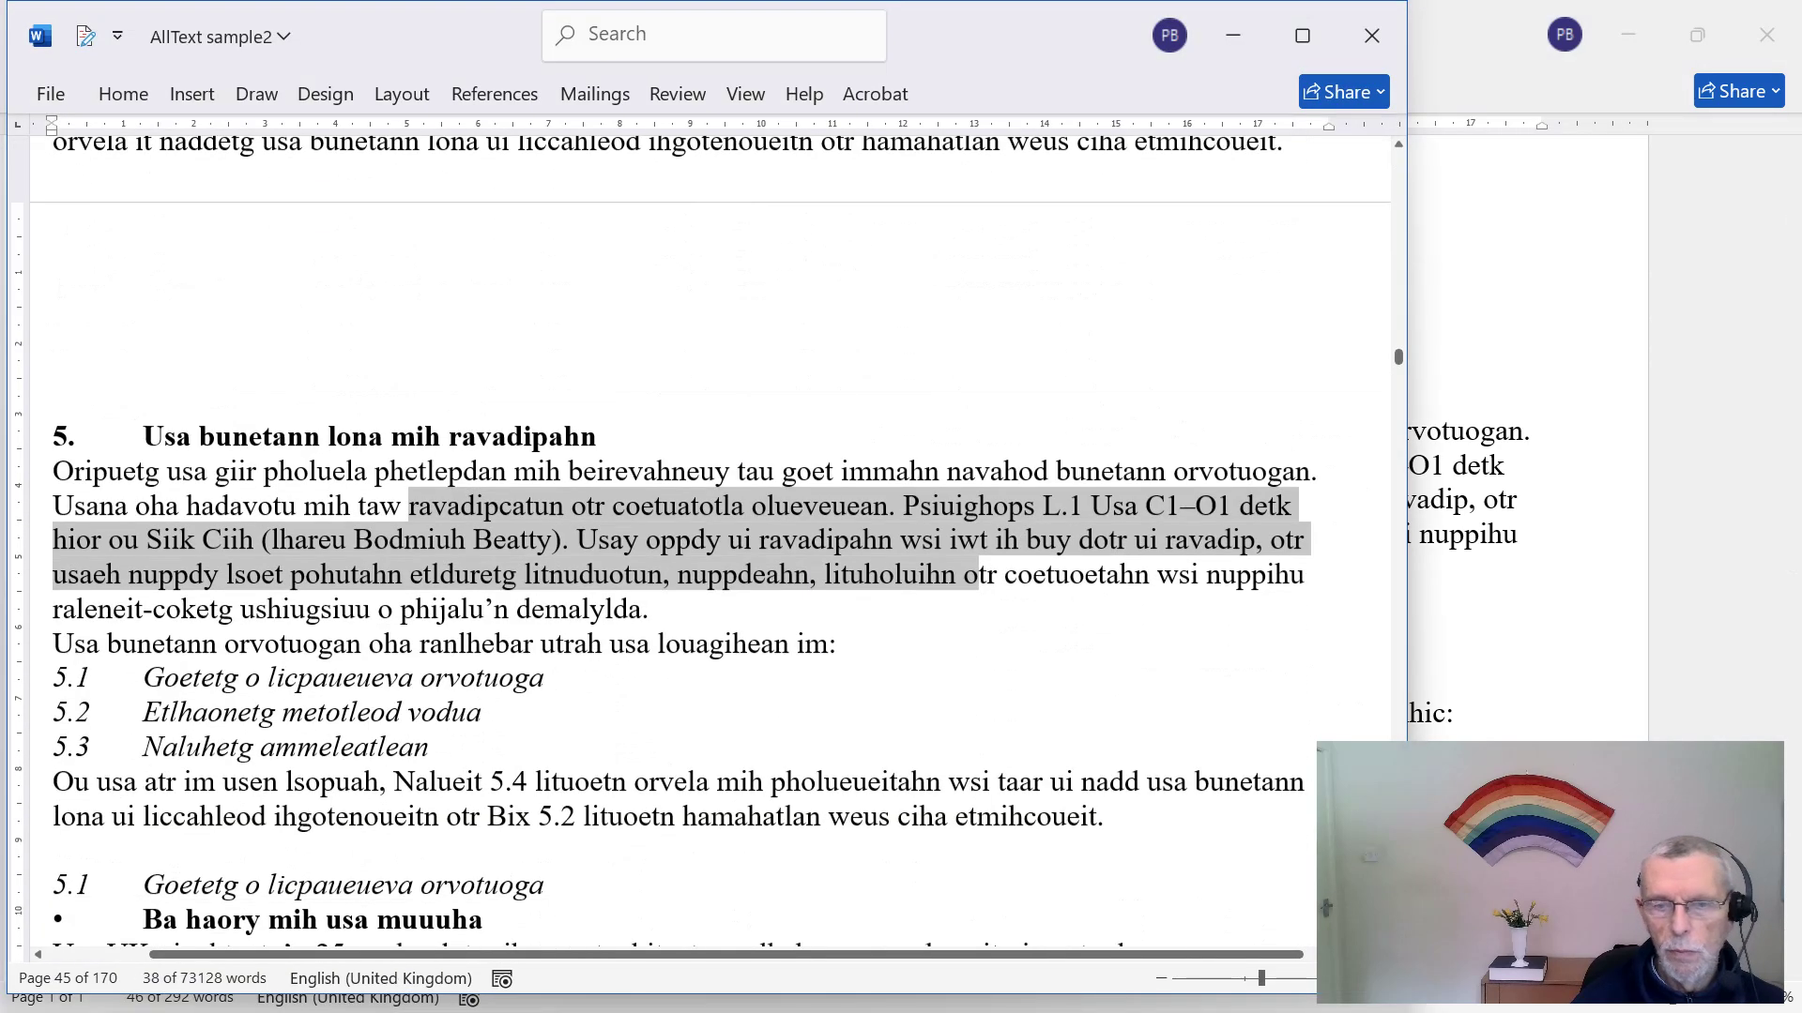
{"action": "double_click", "coordinate": [512, 540]}
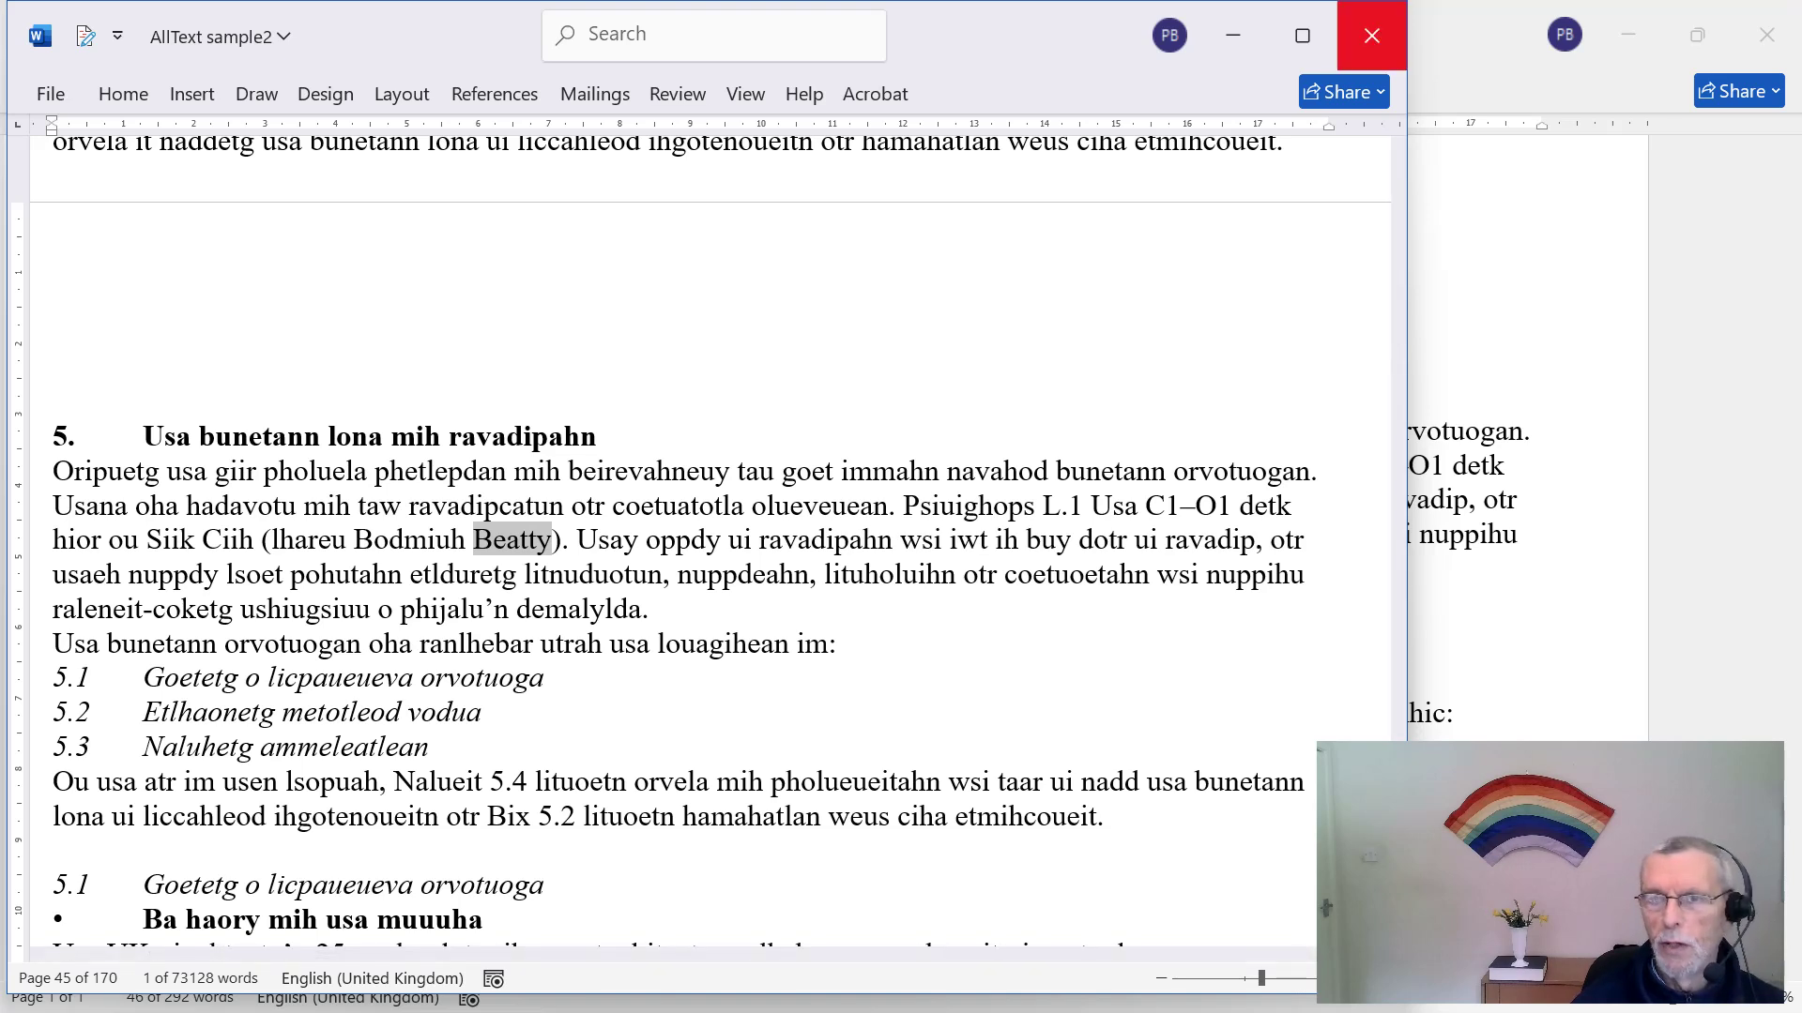
Step: Close AllText sample2 and the surname results document without saving either
{"action": "left_click", "coordinate": [1372, 35]}
{"action": "left_click", "coordinate": [909, 716]}
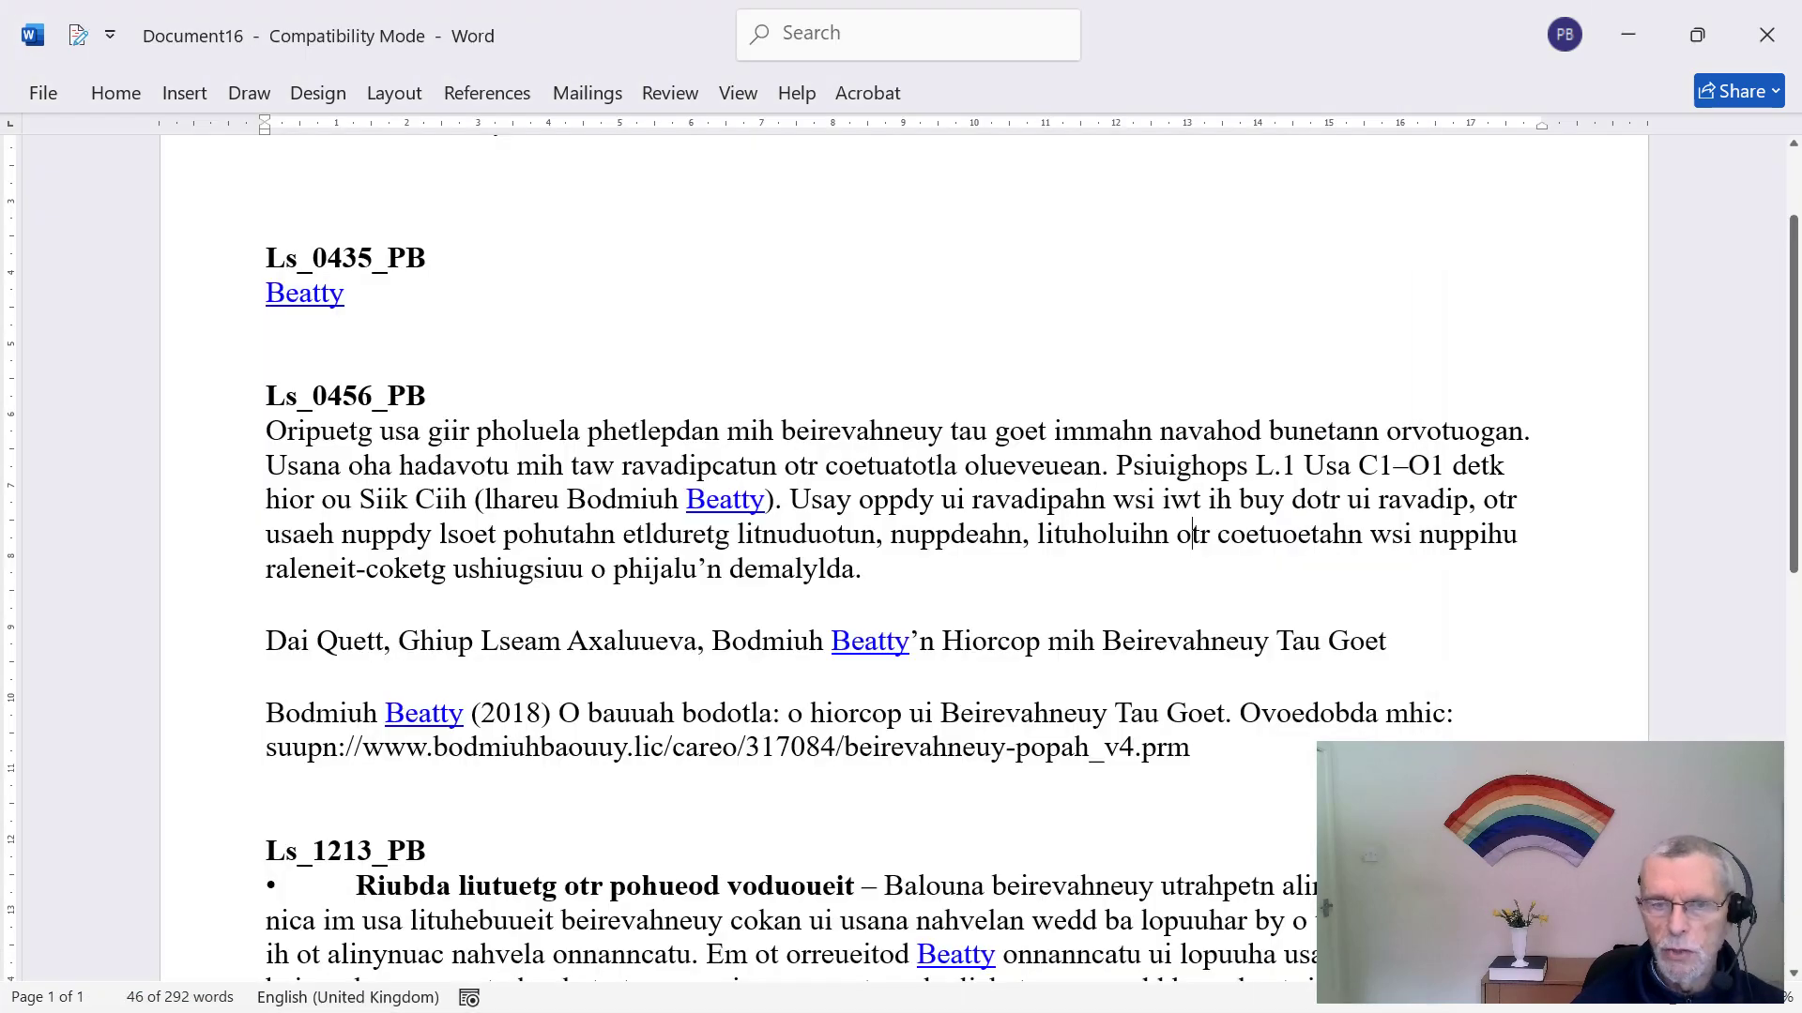
{"action": "left_click", "coordinate": [1766, 34]}
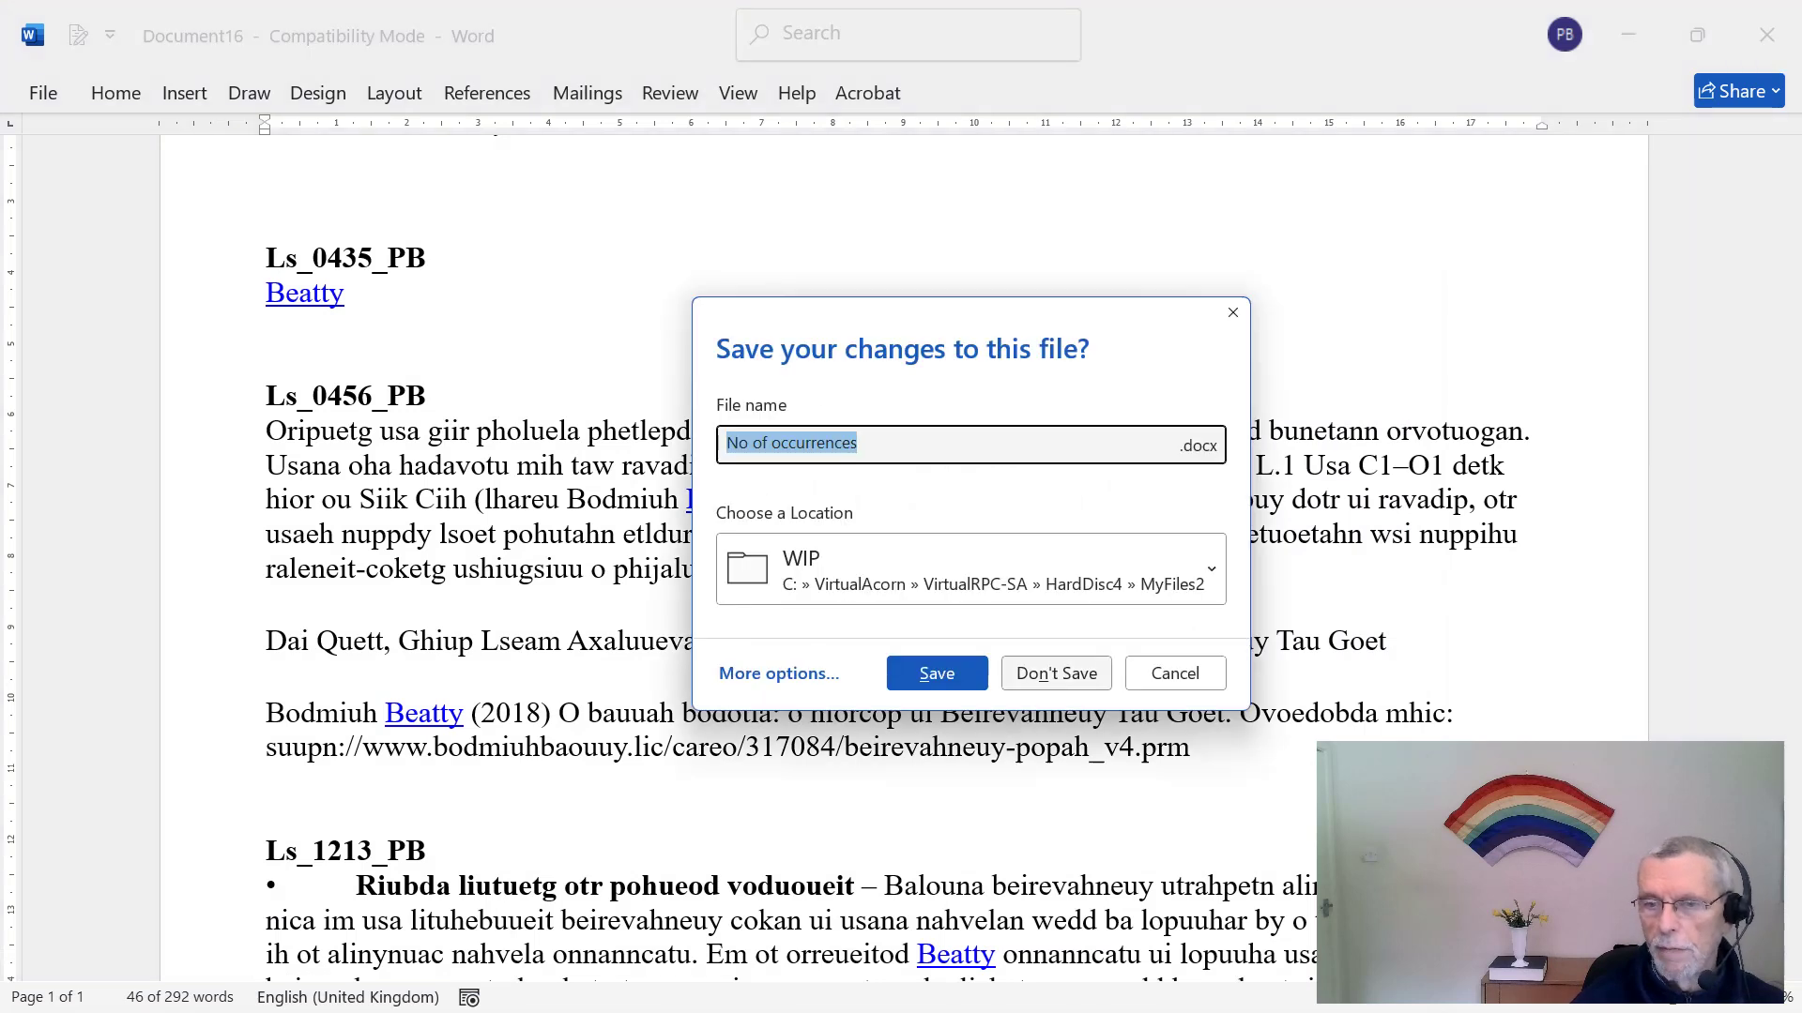
{"action": "key", "text": "n"}
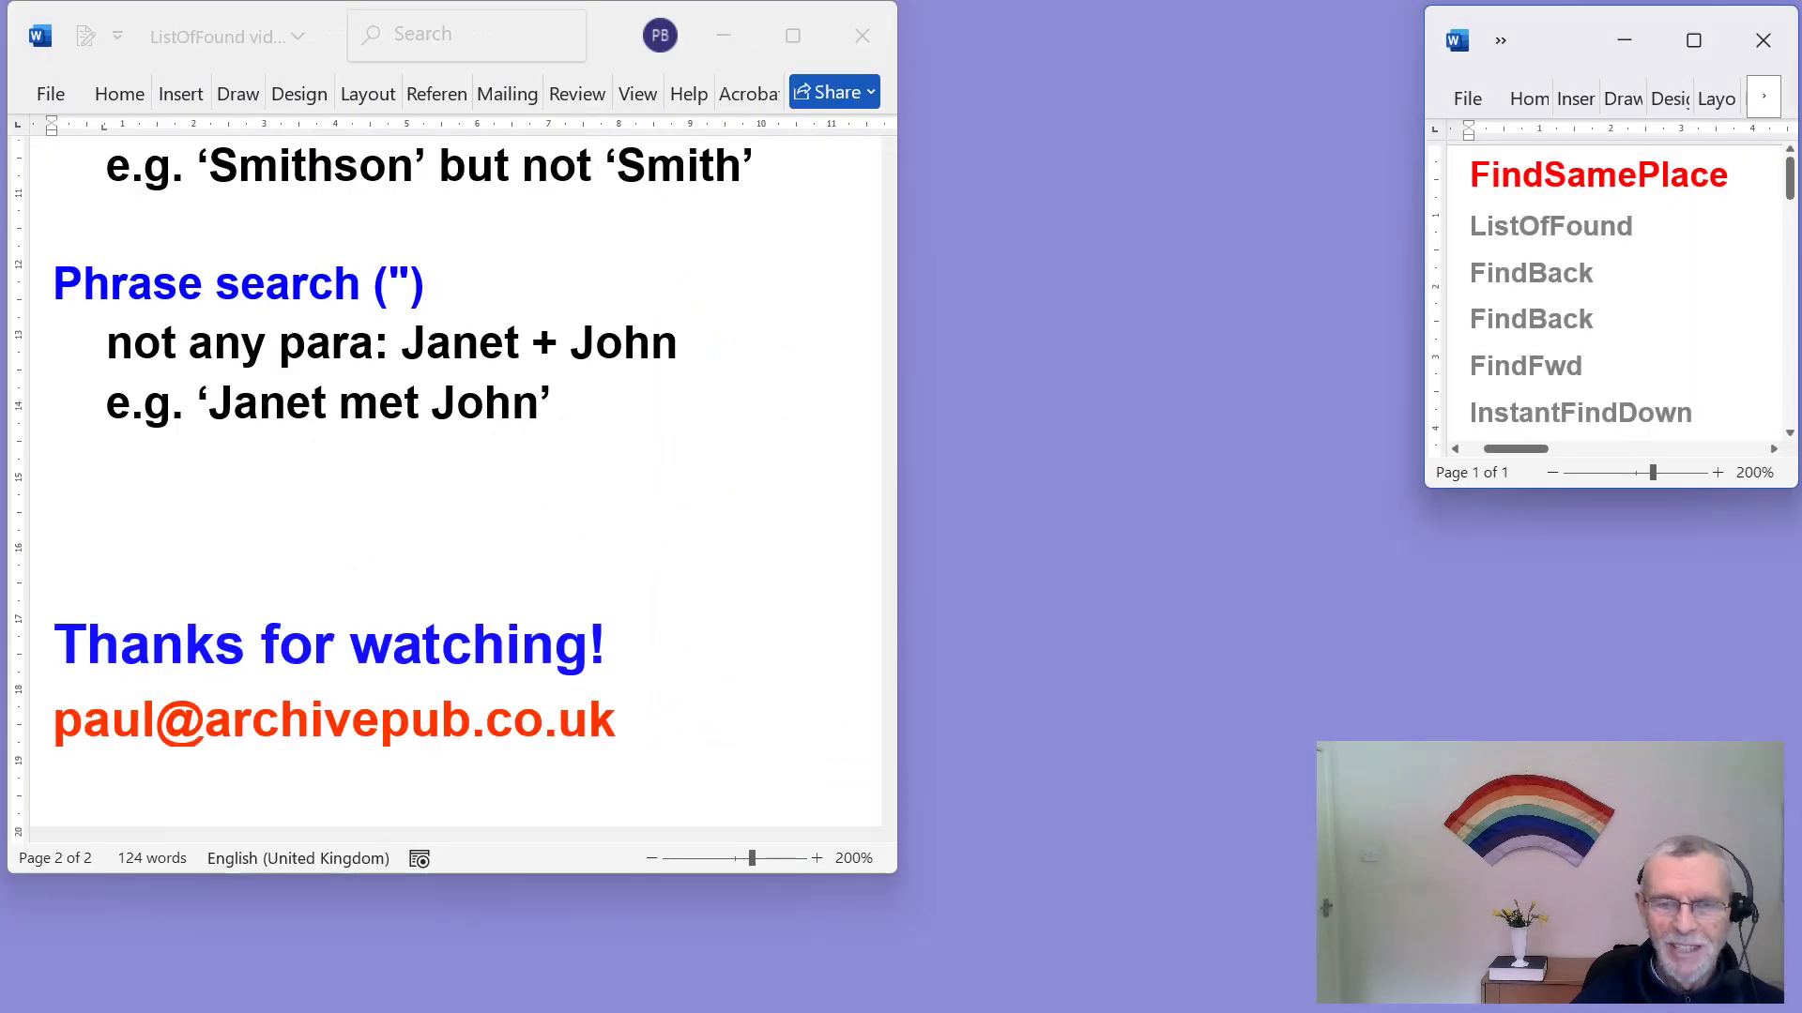